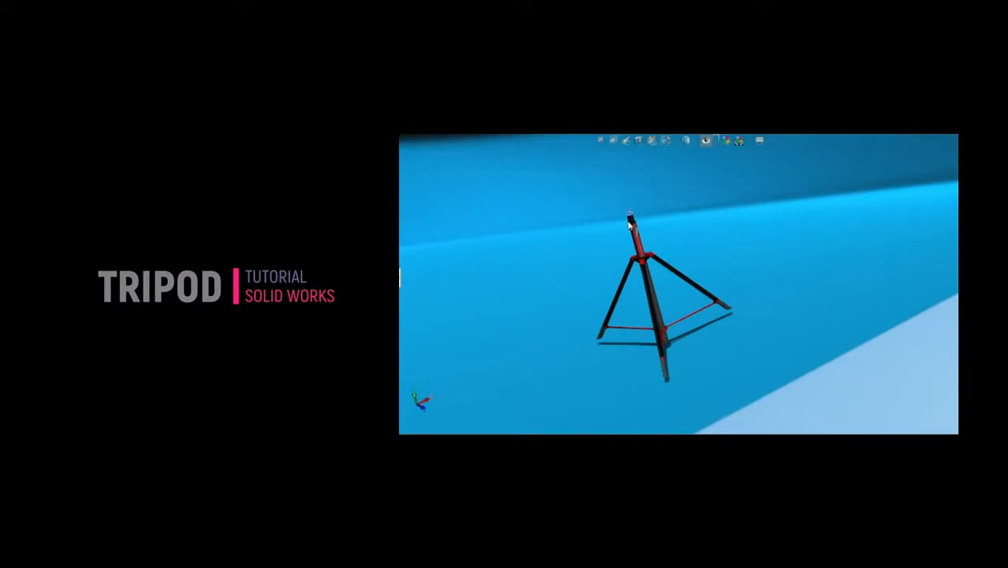
drag(725, 312, 670, 348)
middle_drag(684, 332, 737, 397)
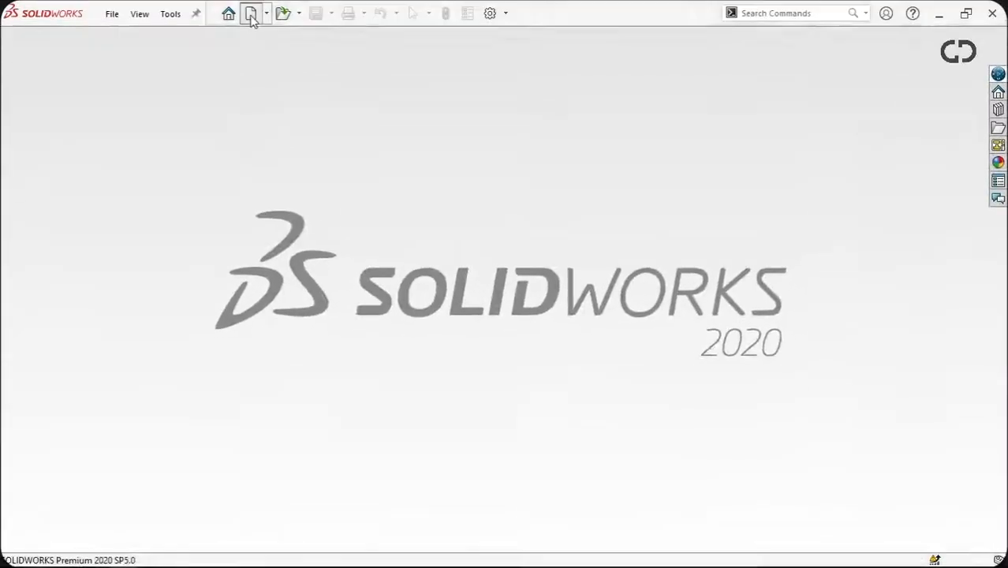
Create a new part and start a sketch on the Top Plane.
click(250, 14)
click(627, 465)
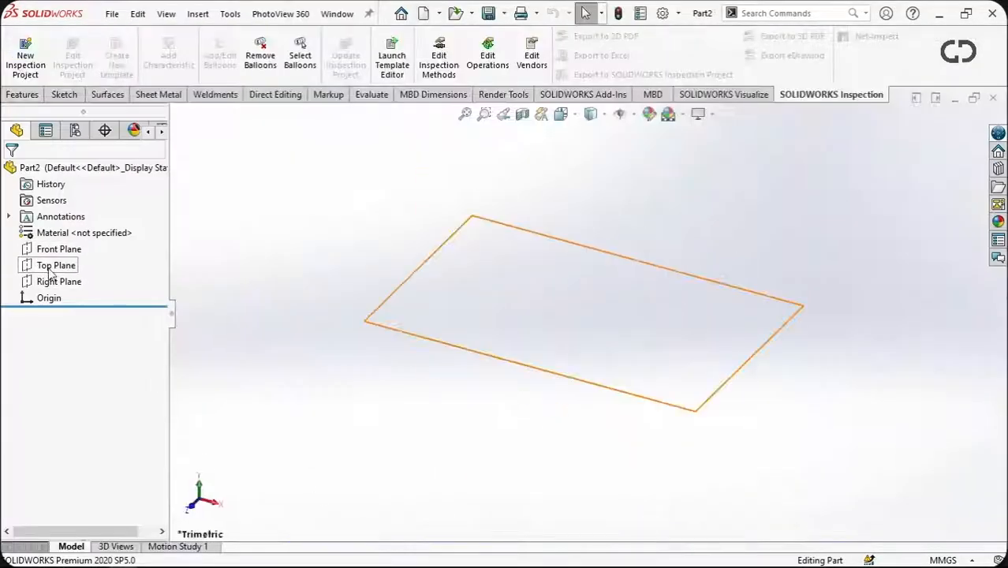
click(49, 272)
click(63, 240)
Sketch a 20 mm diameter circle centred on the origin and dimension its diameter.
click(127, 37)
scroll(603, 335, down, 5)
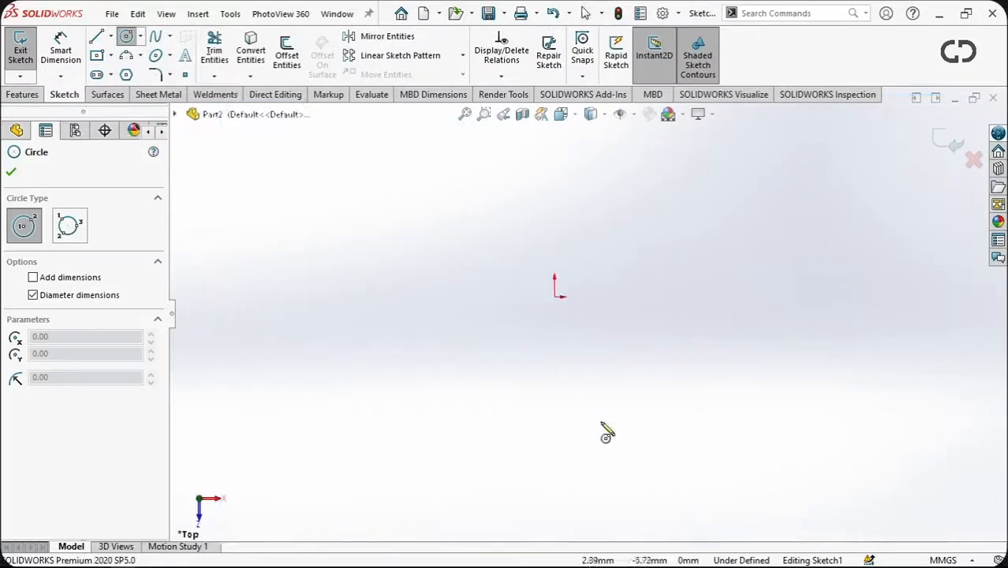
click(554, 297)
text(20)
key(Return)
scroll(443, 275, up, 3)
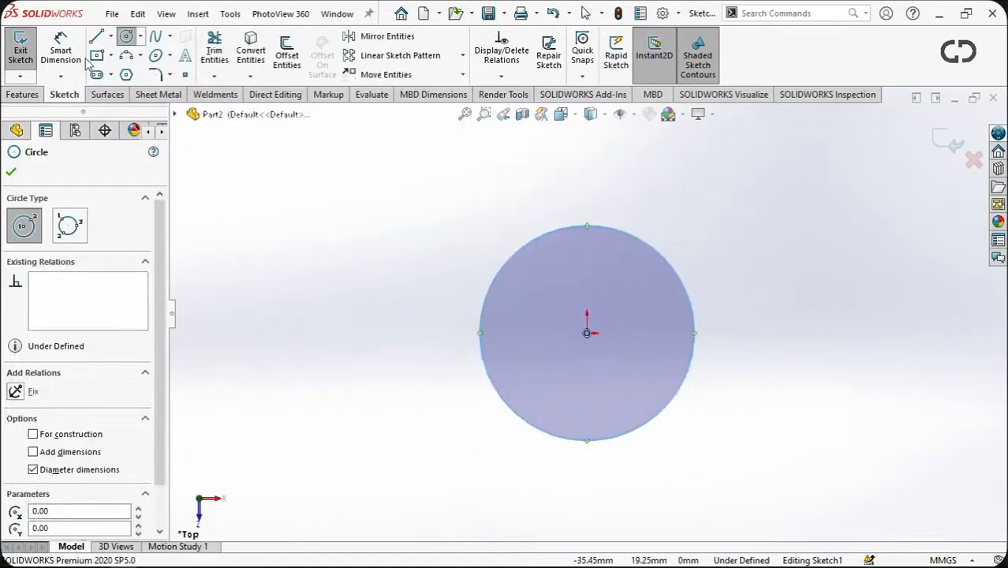
click(62, 54)
click(663, 256)
click(725, 250)
click(662, 233)
click(11, 172)
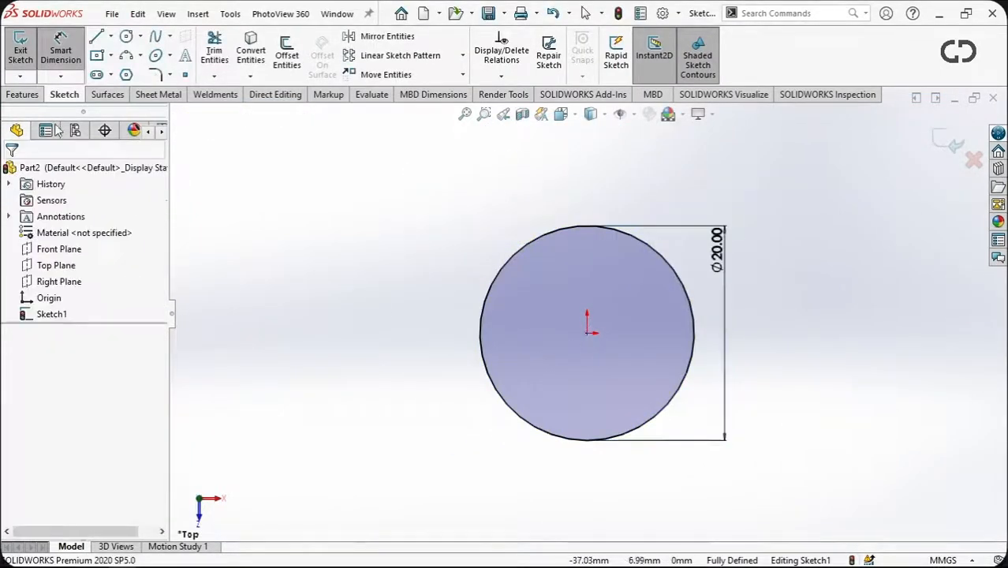
Add a concentric 16 mm diameter circle at the origin and exit the sketch.
click(126, 37)
click(587, 332)
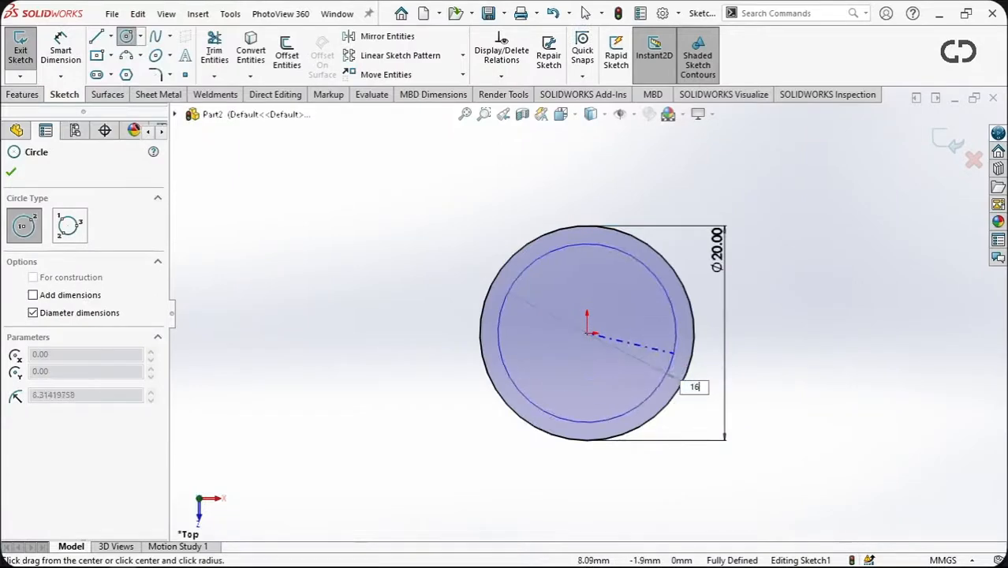
text(16)
key(Return)
key(Escape)
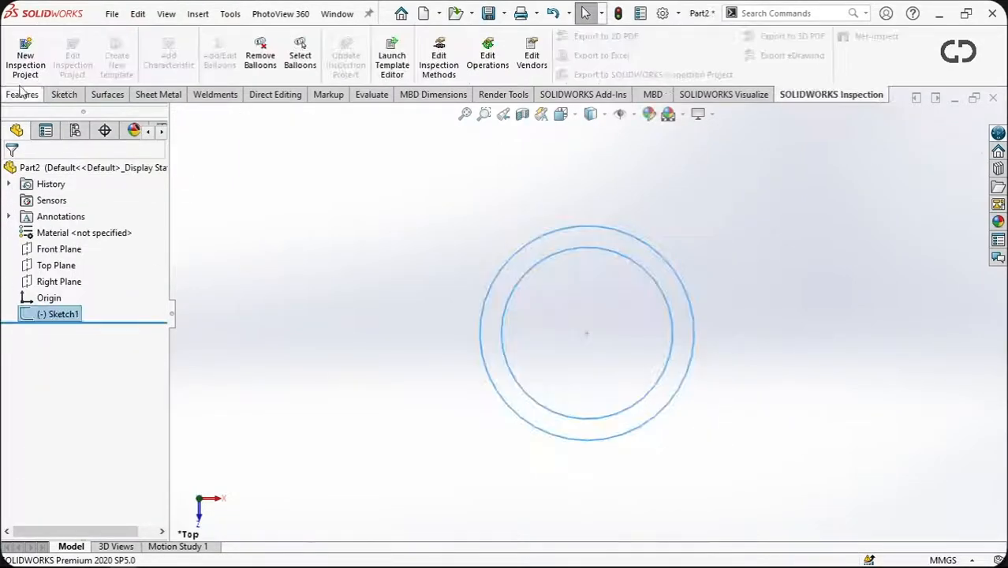
Extrude the ring sketch as a boss with a blind depth of 100 mm in the first direction.
click(22, 95)
click(27, 53)
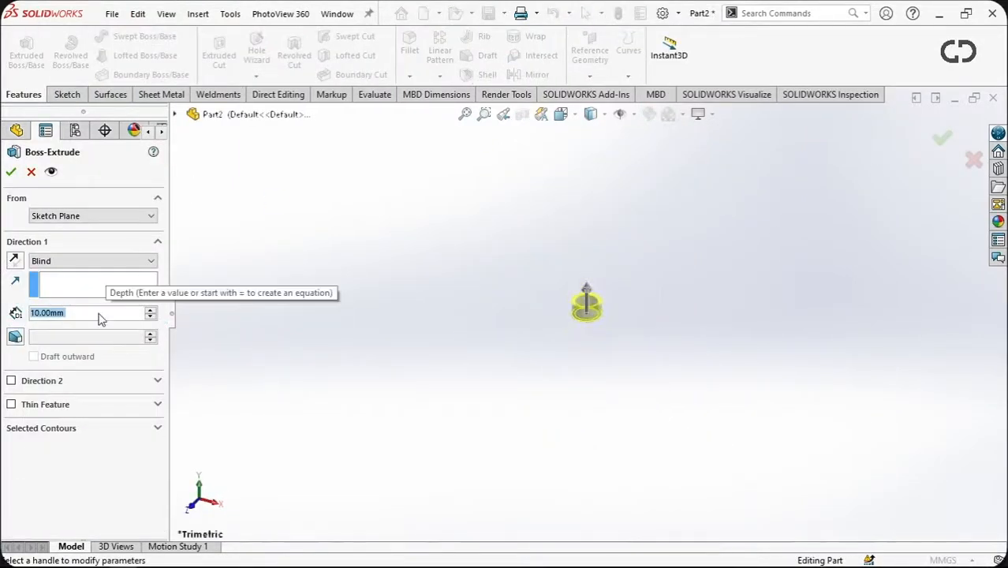
text(150)
key(Return)
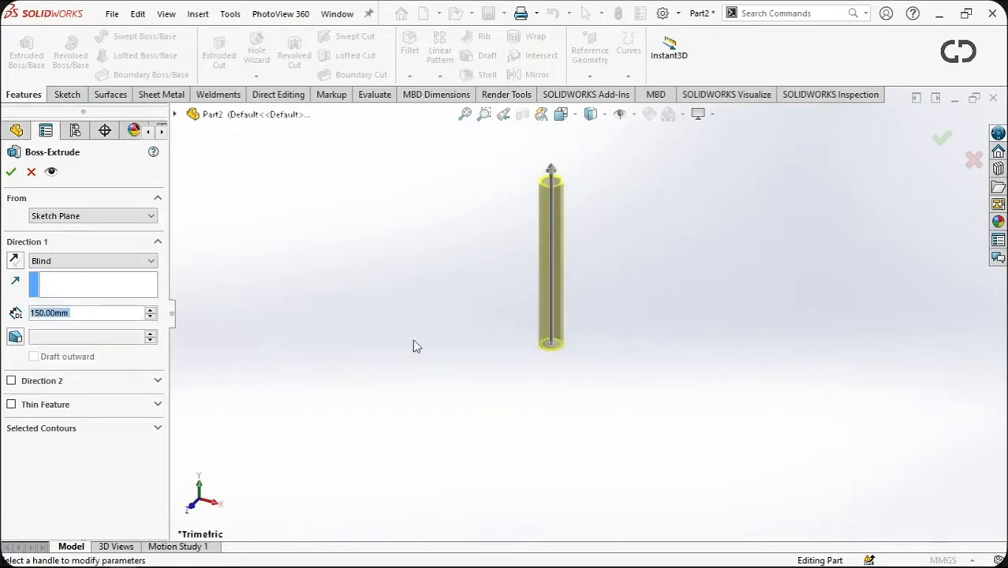
text(100)
key(Return)
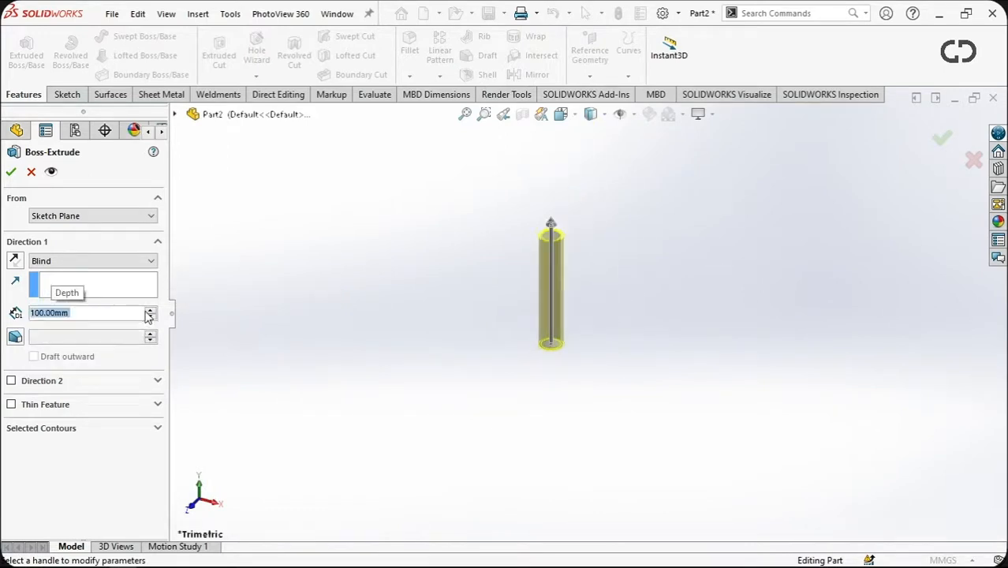
Enable the second extrusion direction with a blind depth of 250 mm and complete the tube.
click(11, 381)
text(200)
key(Return)
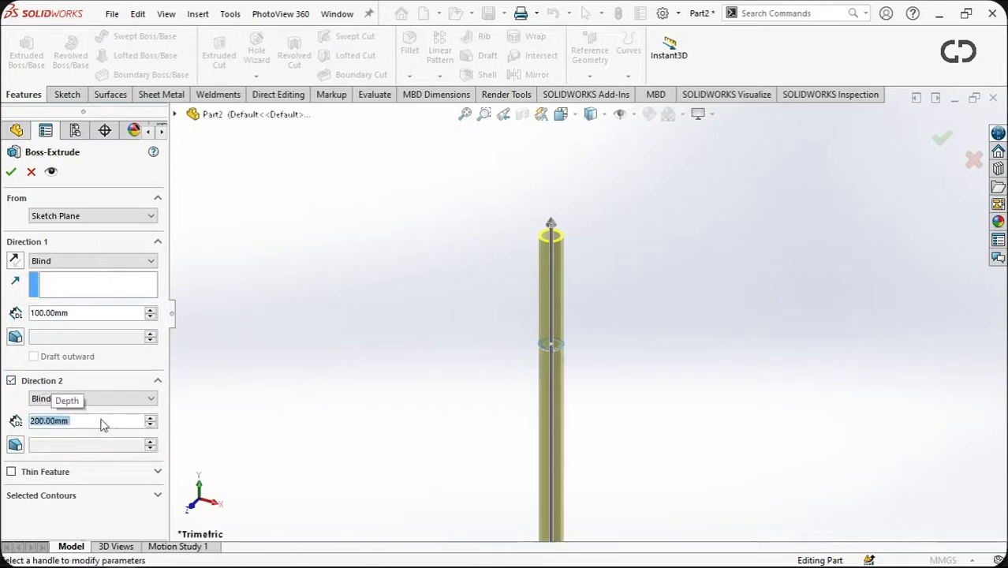
text(250)
key(Return)
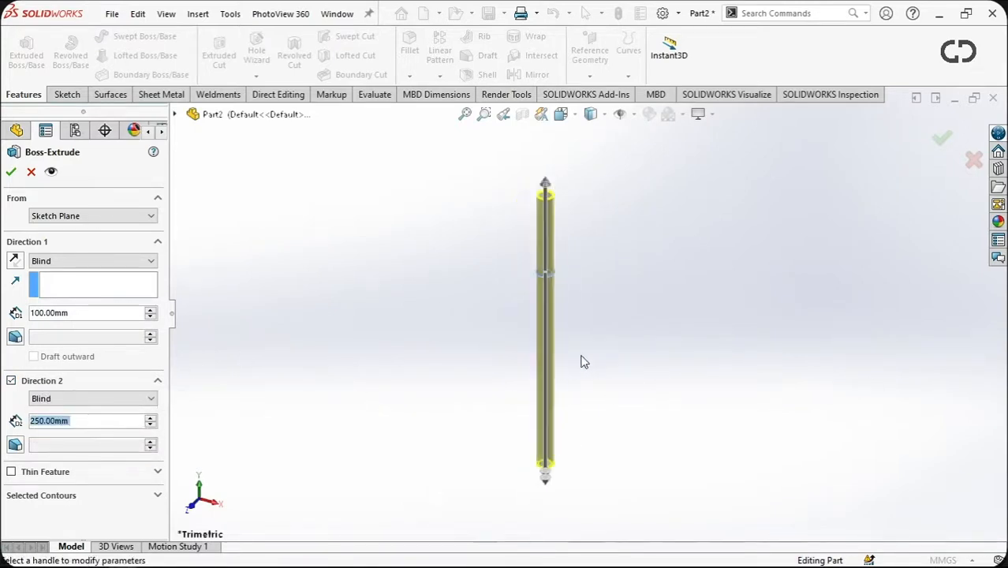
key(Return)
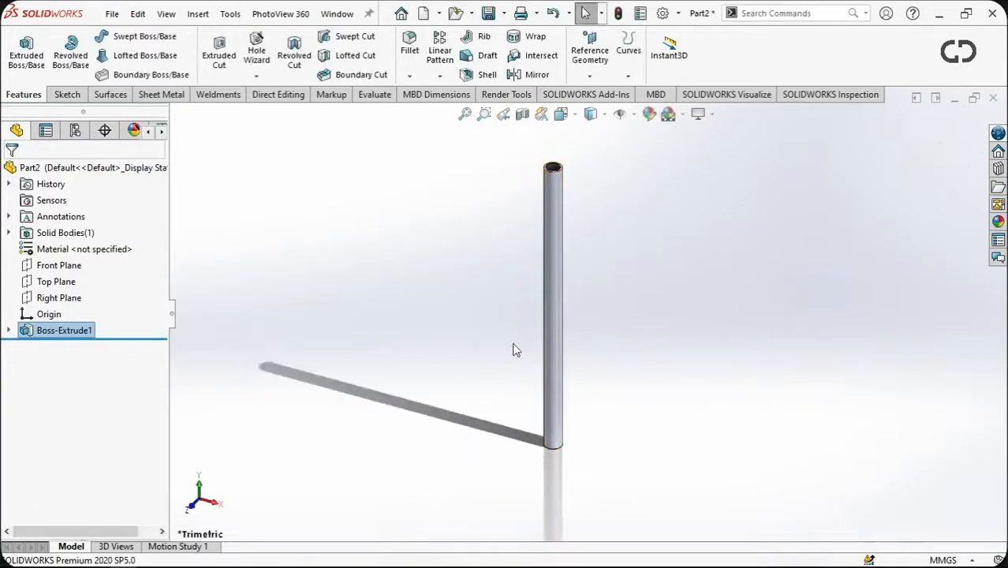
Sketch on the Top Plane a circle about 22 mm in diameter at the origin and a larger concentric circle around it.
click(77, 278)
key(ctrl+8)
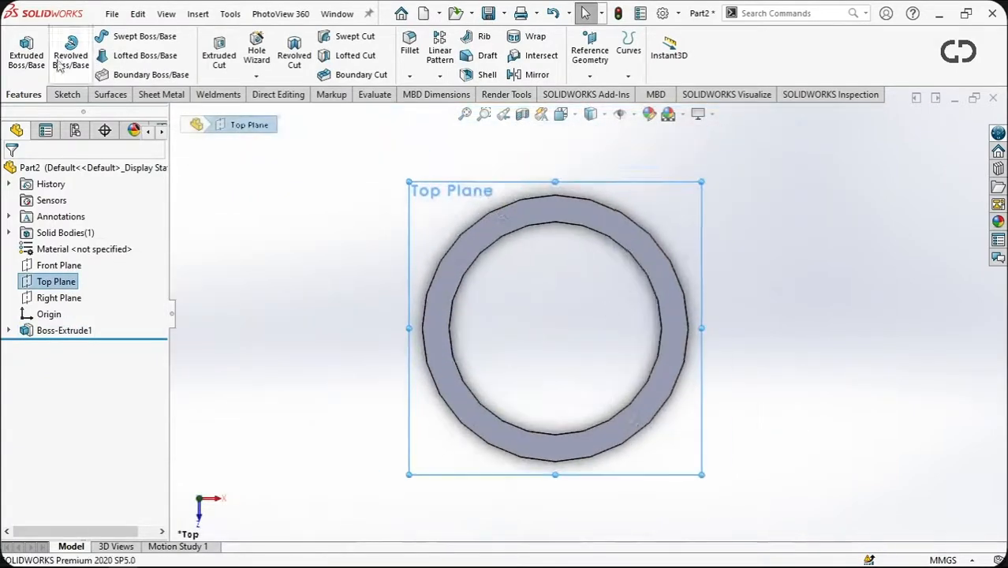
click(67, 94)
click(126, 37)
click(555, 327)
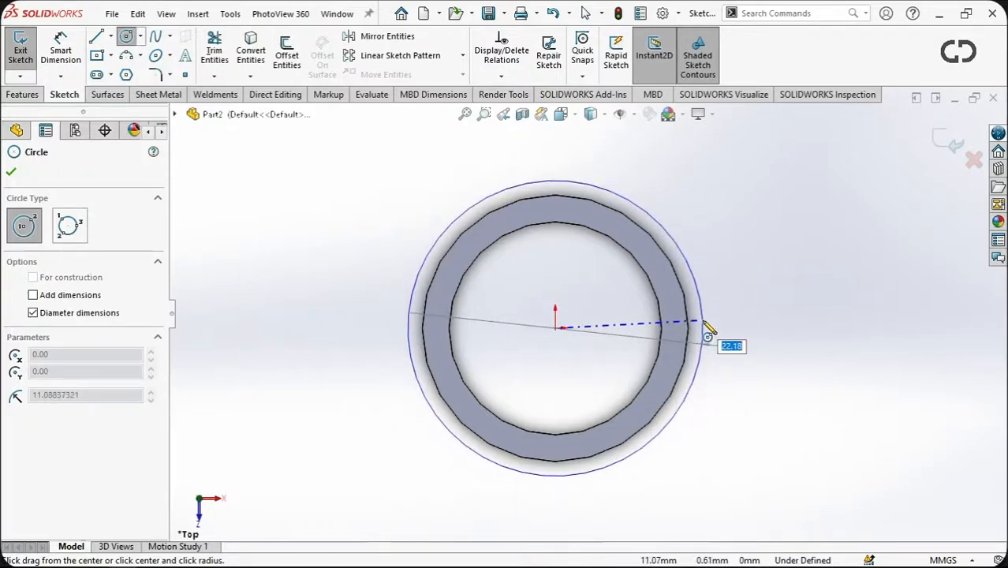
click(707, 326)
click(555, 327)
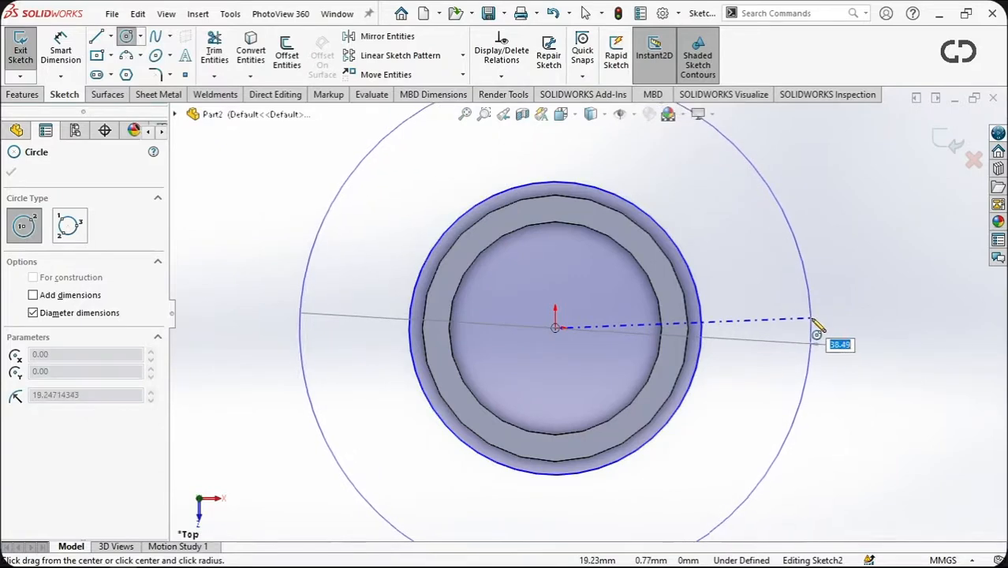
click(790, 317)
scroll(593, 342, up, 3)
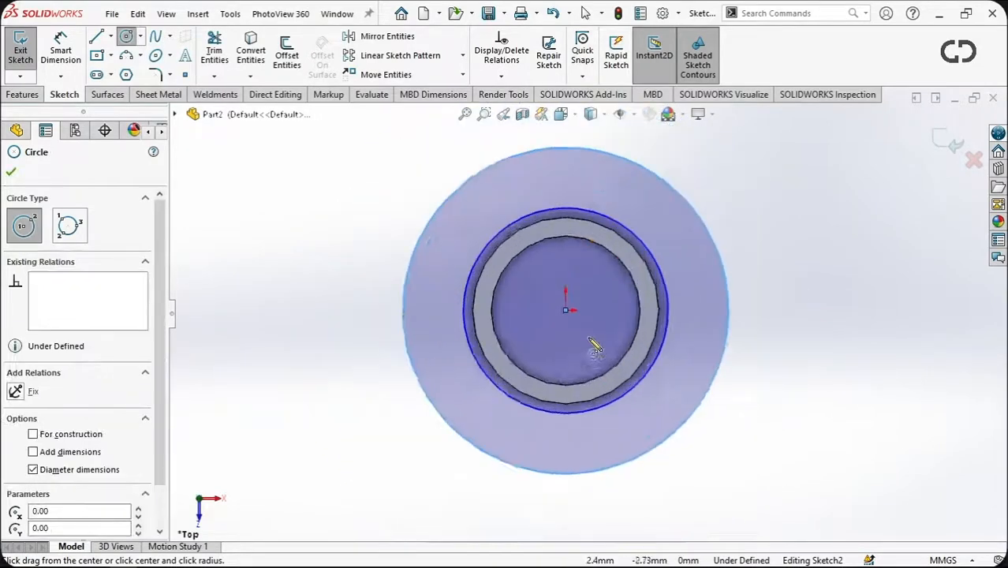
Draw a horizontal centerline from the origin to just beyond the outer circle.
click(110, 37)
click(132, 73)
click(556, 295)
click(719, 295)
key(Escape)
scroll(723, 331, down, 2)
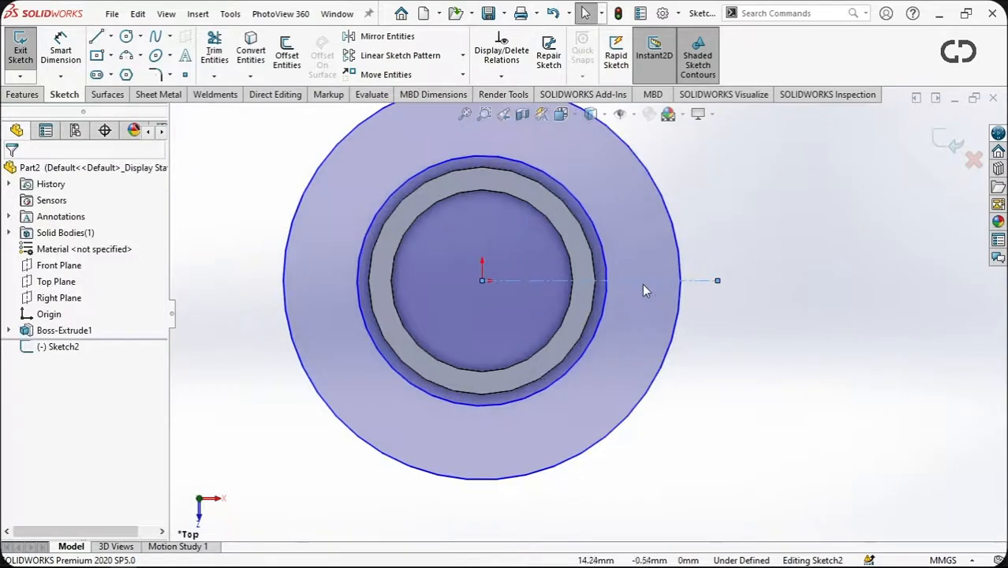
Offset the horizontal centerline 6 mm bi-directionally with dimensions.
click(285, 55)
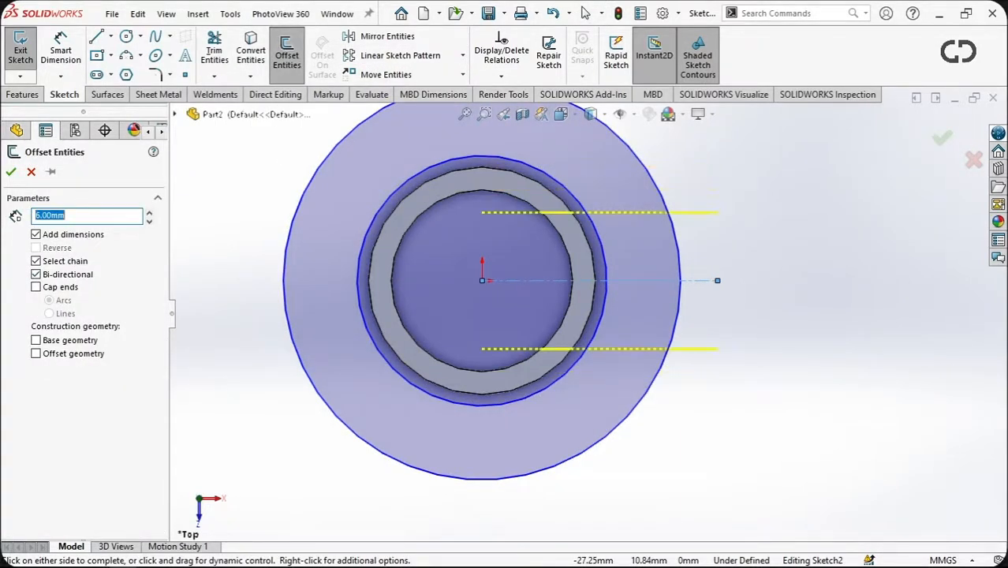
scroll(600, 293, up, 4)
scroll(601, 293, down, 3)
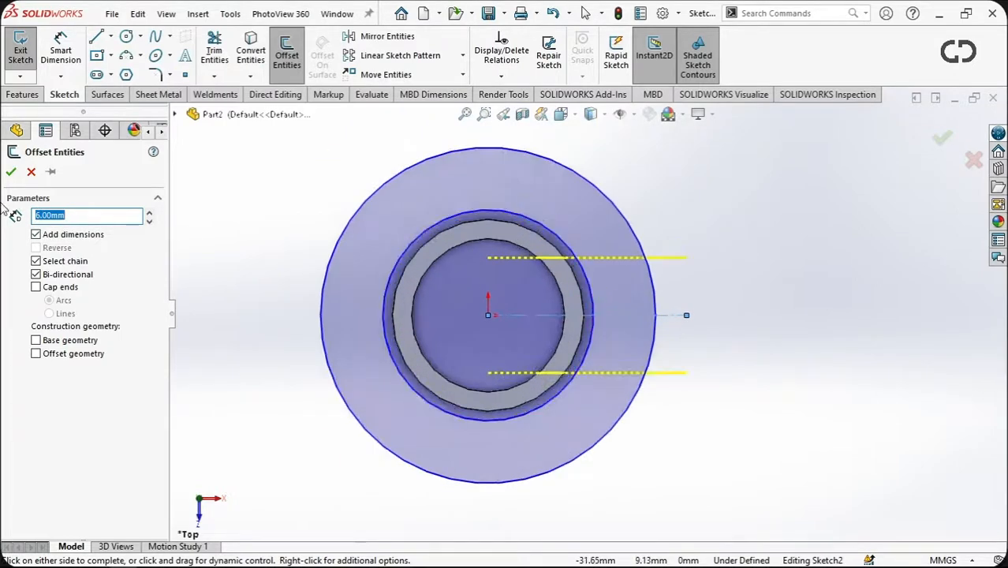
click(11, 171)
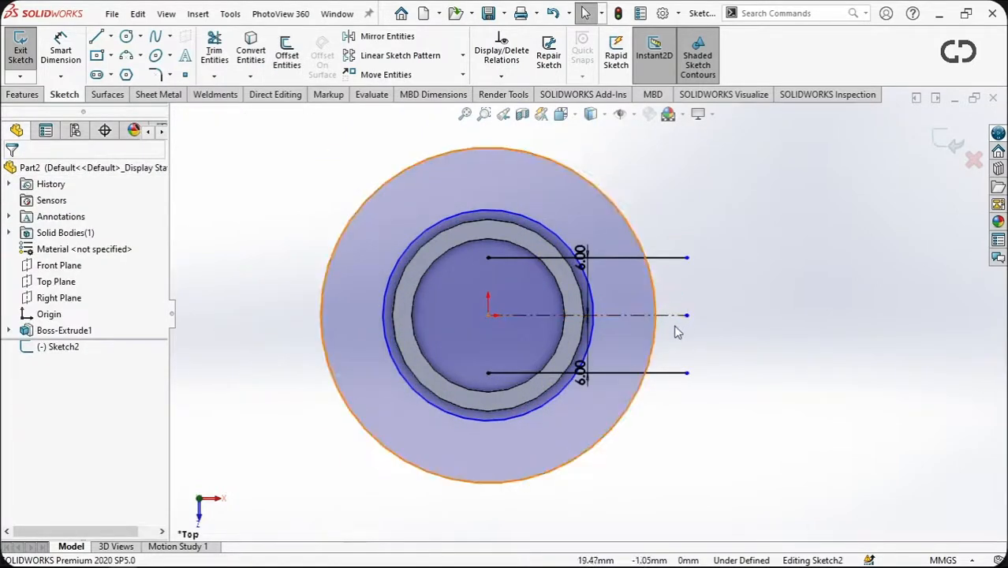
Add a concentric 44 mm diameter circle at the origin as the outermost circle.
middle_drag(675, 313, 539, 284)
scroll(539, 285, up, 5)
key(ctrl+8)
scroll(615, 355, down, 2)
click(126, 36)
click(573, 296)
text(44)
key(Return)
click(11, 172)
Trim away the segments of the middle and outermost circles between the two offset lines.
click(214, 77)
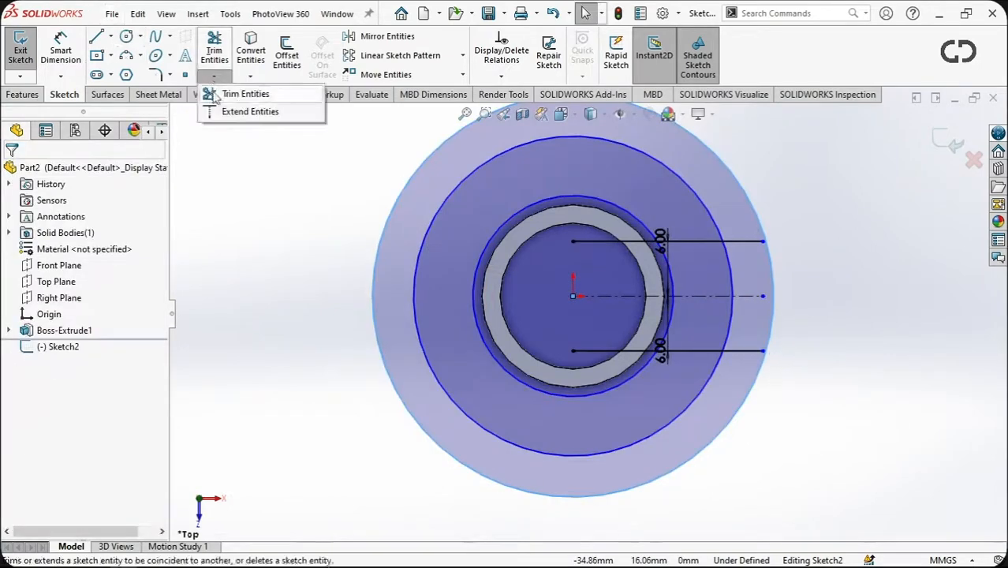
click(238, 94)
scroll(661, 346, down, 3)
scroll(590, 294, up, 3)
scroll(545, 337, up, 2)
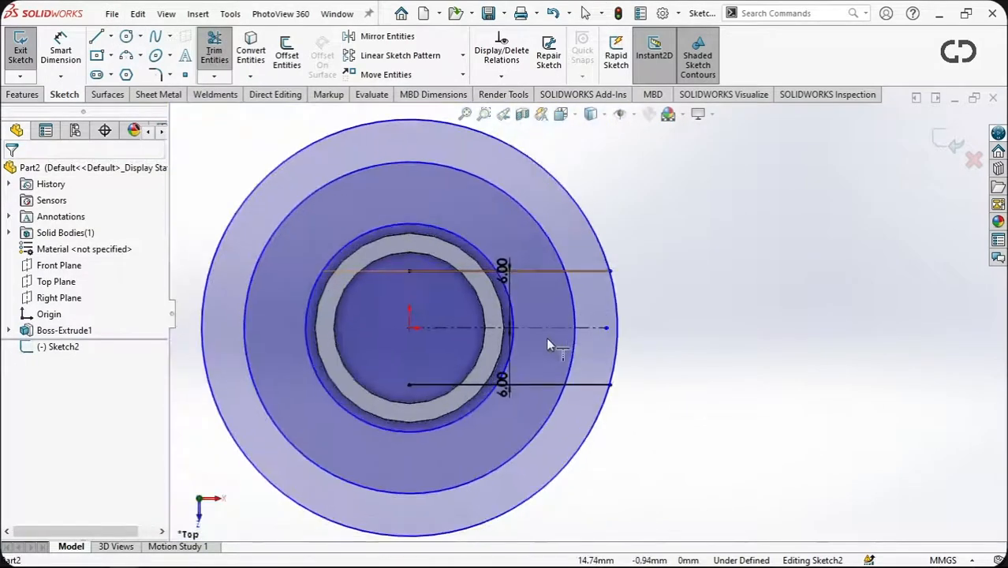
click(212, 50)
click(582, 341)
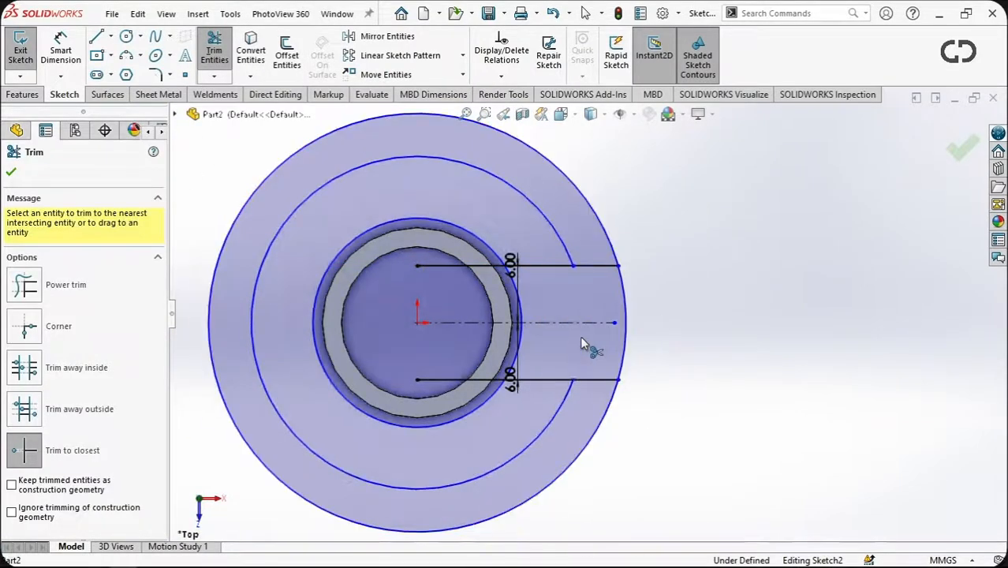
click(625, 294)
Trim the portions of both offset lines inside the innermost circle and the centerline portion beyond that circle.
scroll(517, 267, down, 3)
click(515, 262)
click(511, 459)
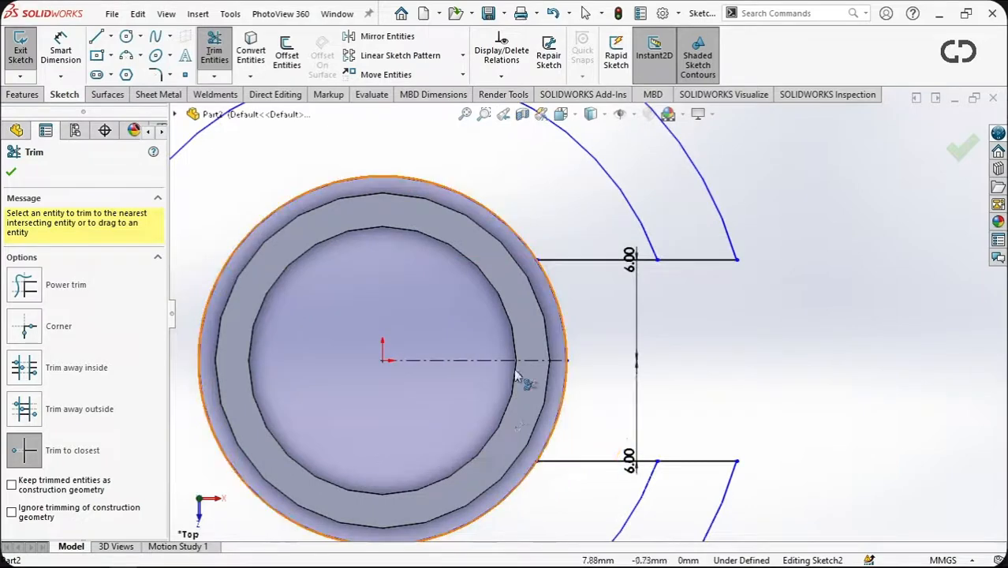
scroll(564, 361, up, 4)
key(Escape)
Circular-pattern the two offset lines about the origin with 3 equally spaced instances over 360 degrees.
click(693, 263)
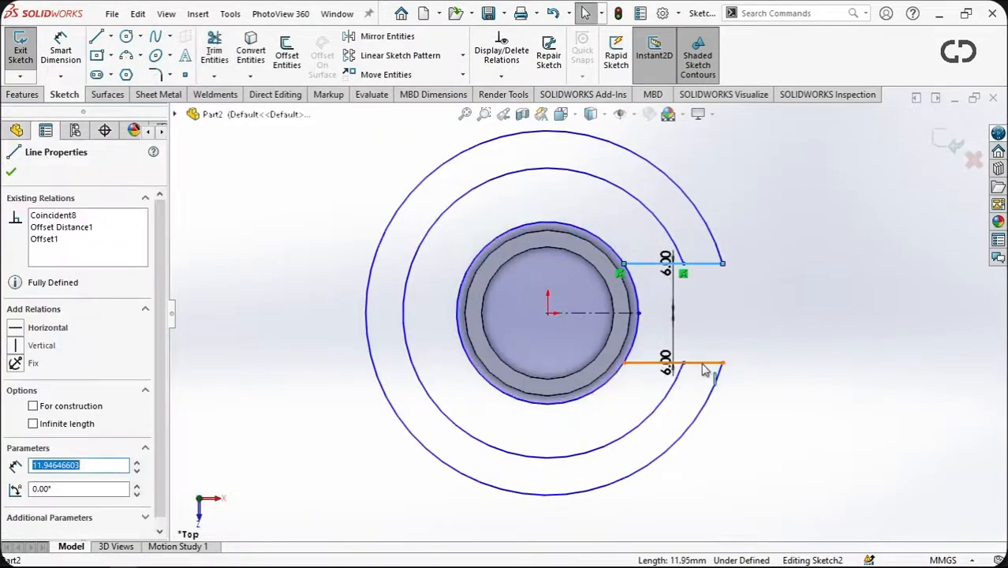
ctrl+click(694, 362)
click(462, 56)
click(430, 91)
drag(45, 359, 13, 357)
text(3)
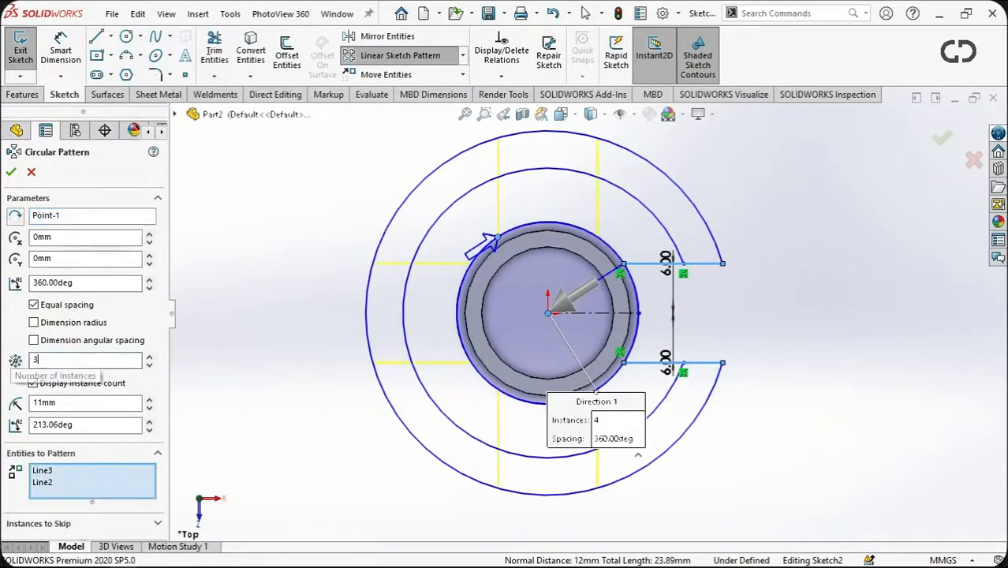
click(11, 172)
scroll(559, 399, up, 1)
scroll(557, 406, down, 1)
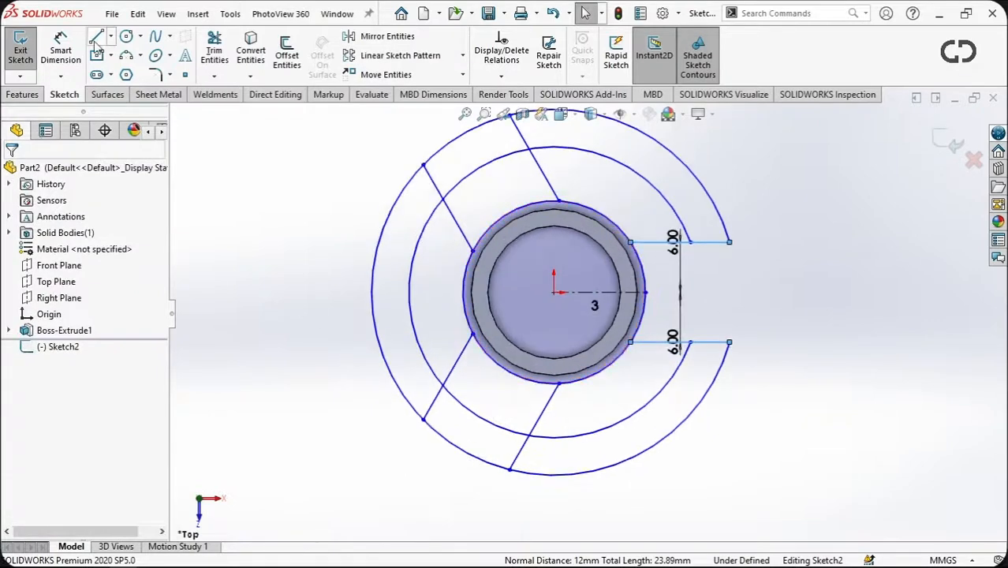
Draw a three-point arc with 100 mm radius joining the outer ends of the two patterned lines on the left side.
click(126, 55)
click(423, 165)
click(424, 418)
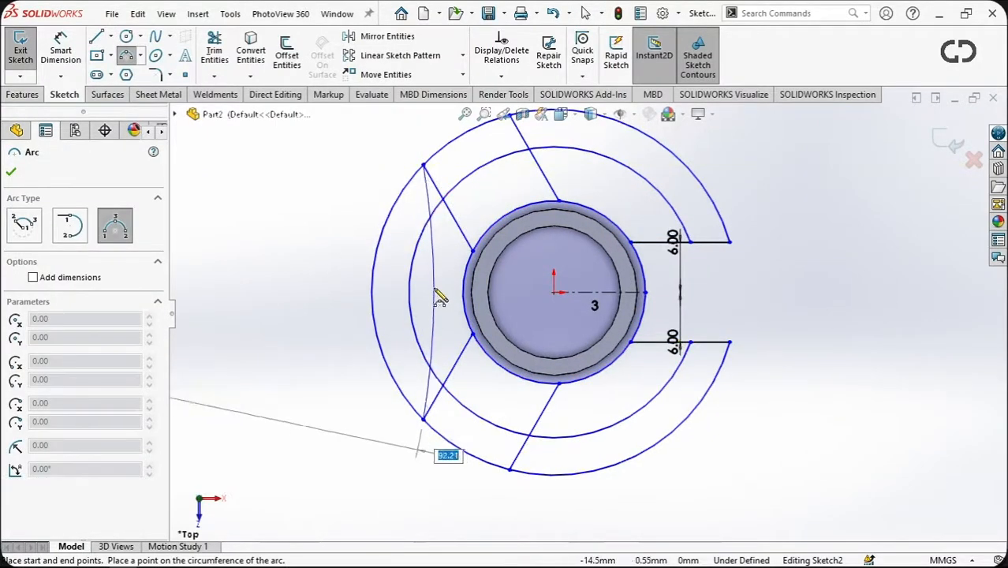
click(418, 451)
click(510, 469)
click(729, 341)
key(Return)
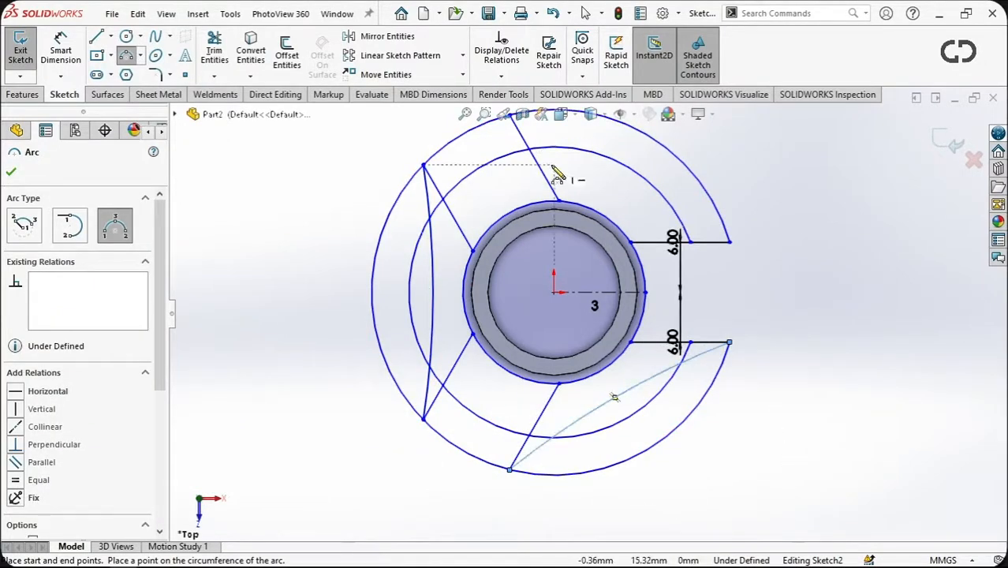
scroll(553, 178, up, 2)
scroll(554, 185, down, 2)
click(528, 197)
click(751, 325)
click(665, 277)
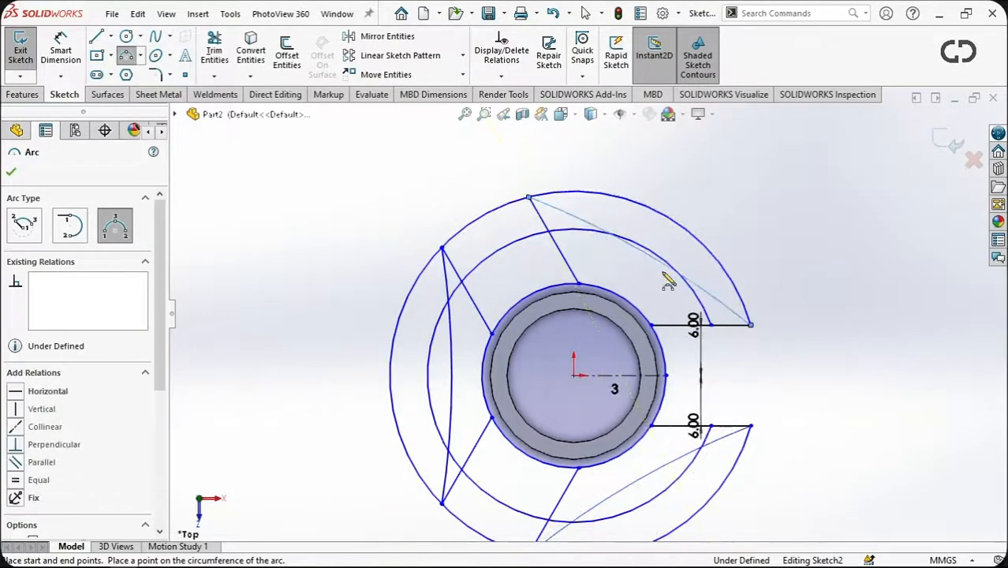
scroll(632, 319, up, 1)
key(Escape)
click(625, 266)
click(686, 308)
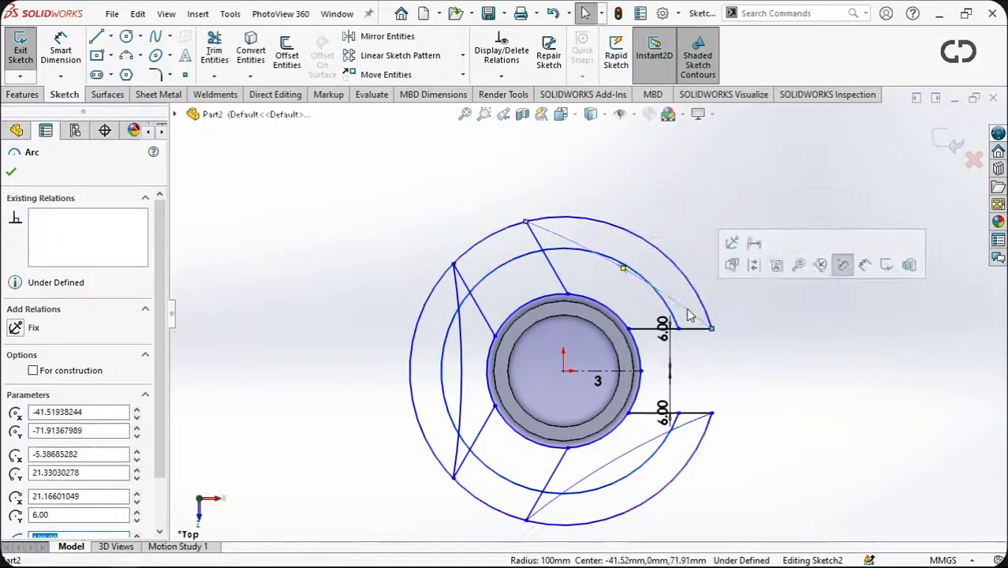
key(Delete)
Circular-pattern the 100 mm radius arc about the origin with 3 equally spaced instances.
click(461, 369)
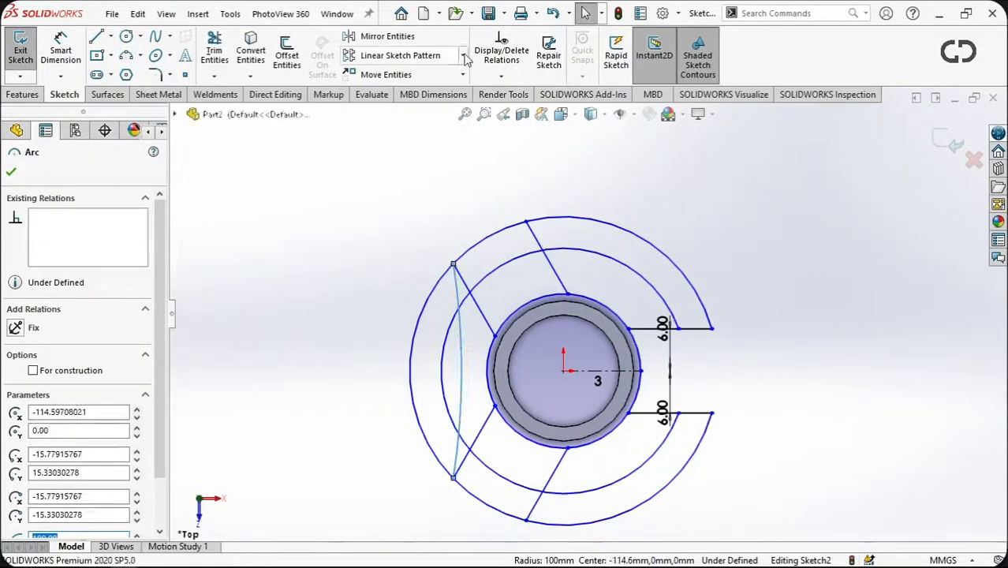
click(463, 56)
click(436, 95)
drag(56, 360, 2, 363)
click(11, 171)
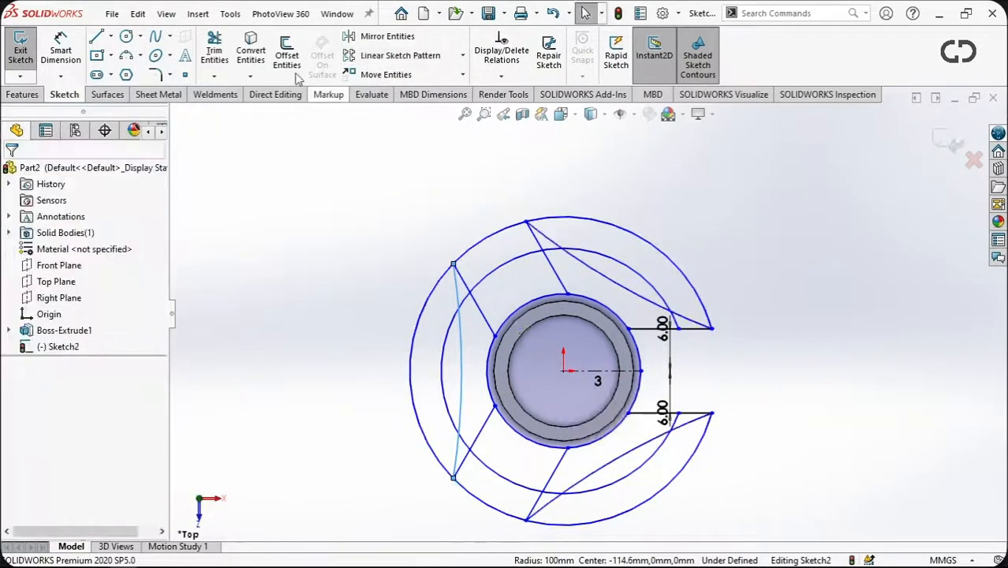
Trim the two larger circles and the inner circle's segments behind the arm webs, leaving three small arcs beside the tube.
click(214, 50)
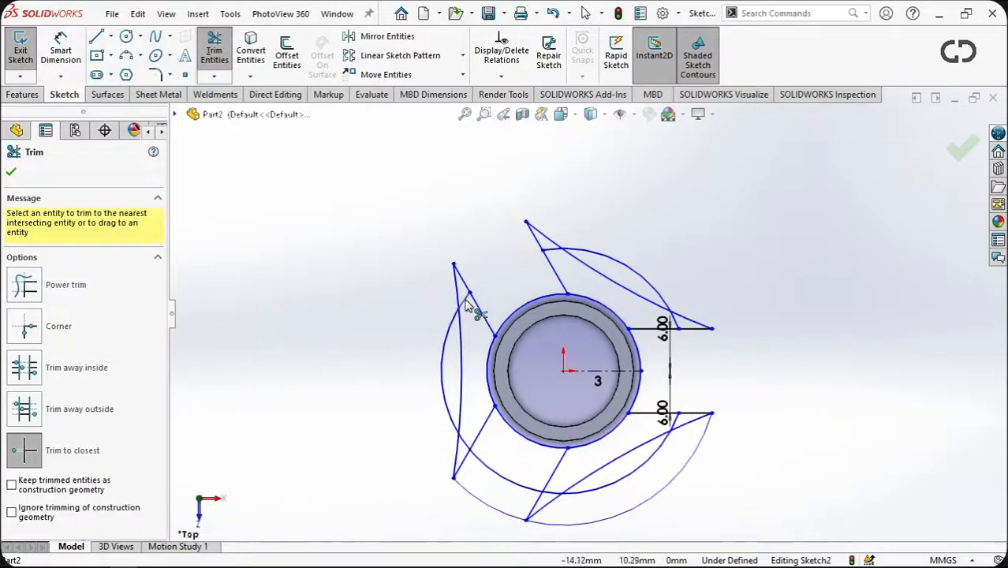
click(490, 396)
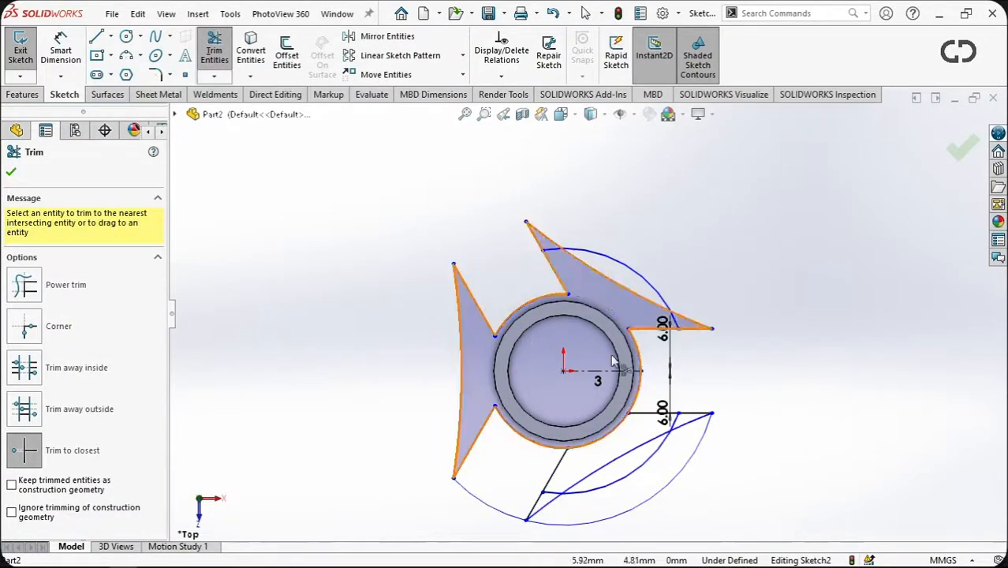
click(603, 516)
click(607, 471)
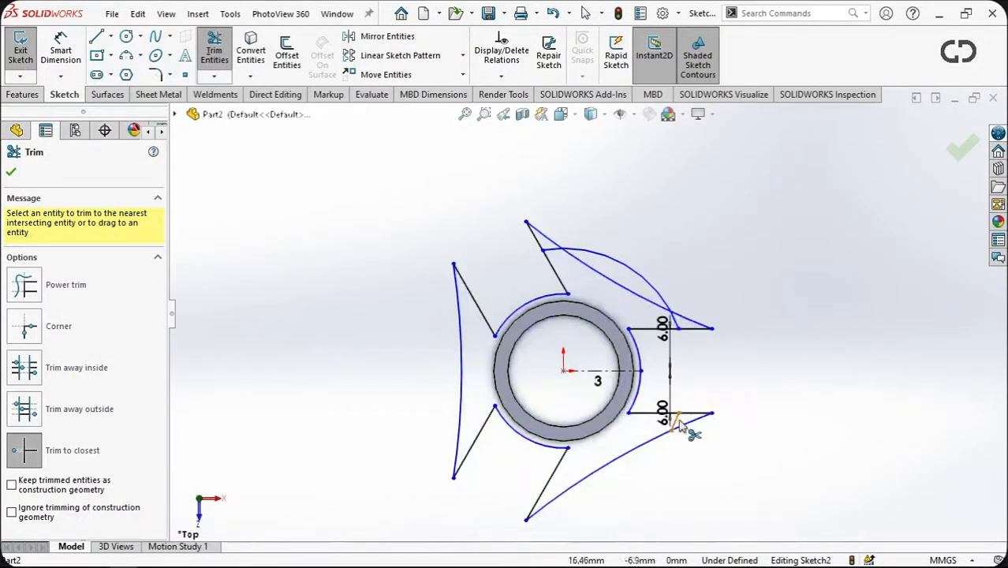
scroll(545, 456, down, 4)
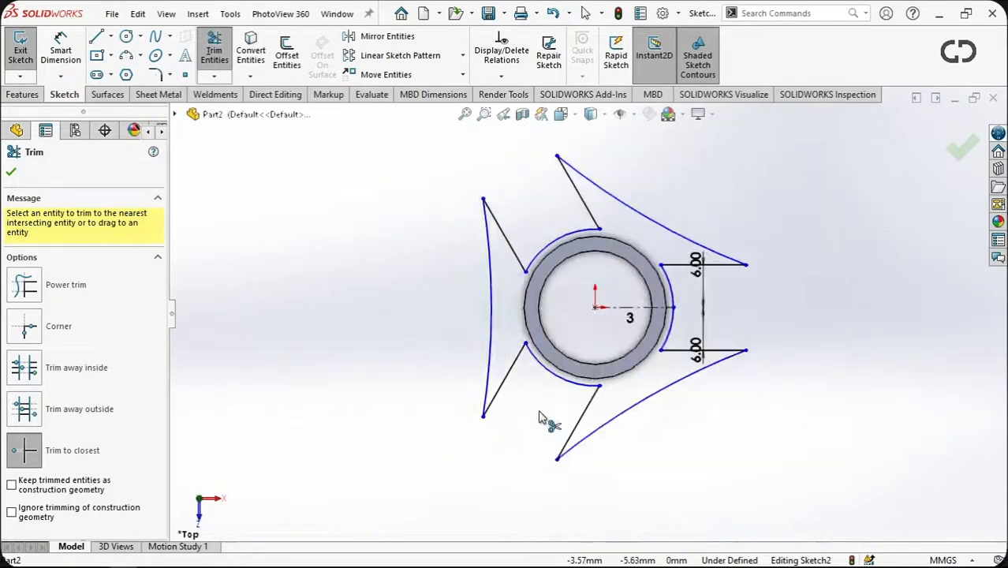
scroll(580, 329, up, 4)
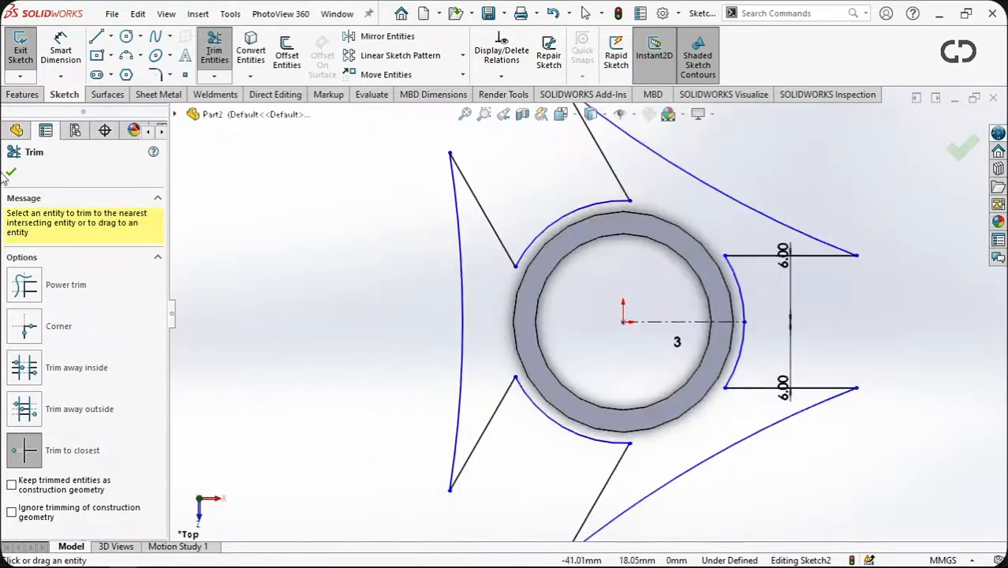
click(11, 172)
Draw a circle centred on the origin that coincides with the tube's inner bore edge.
key(f)
click(126, 36)
click(579, 334)
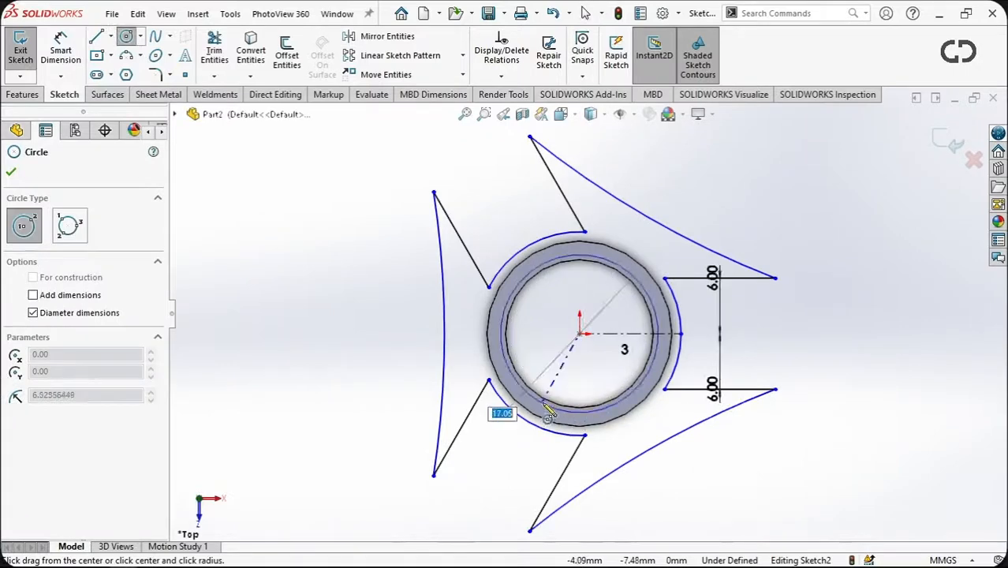
click(544, 407)
key(Escape)
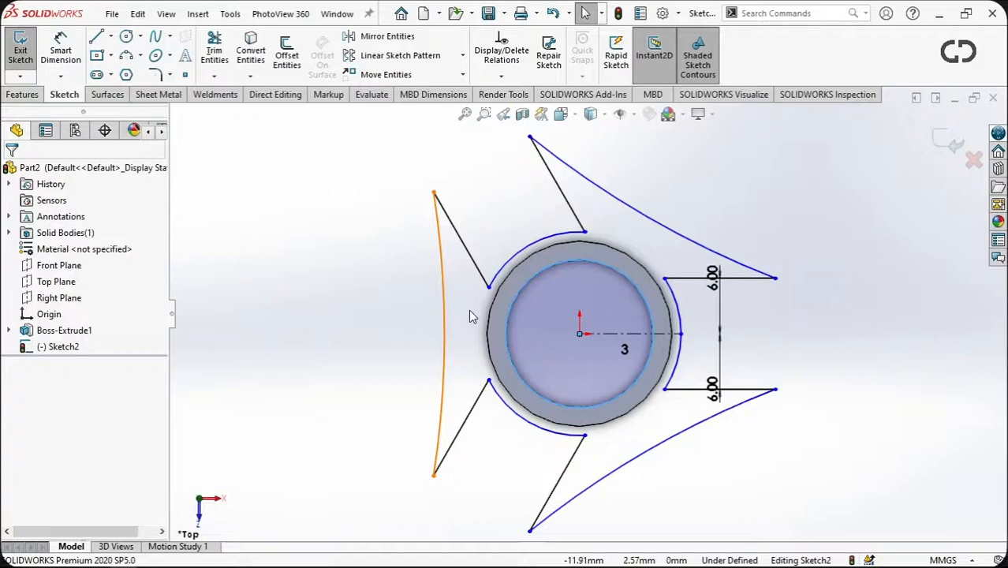
Set the sketch fillet radius to 0.20 mm and round the upper end of the left 100 mm arc.
scroll(629, 245, up, 1)
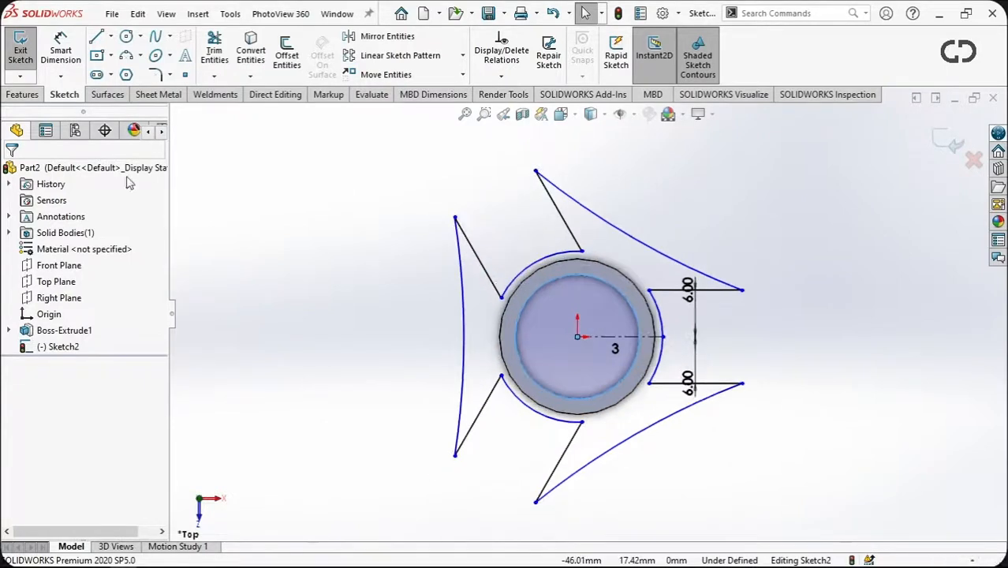
click(126, 55)
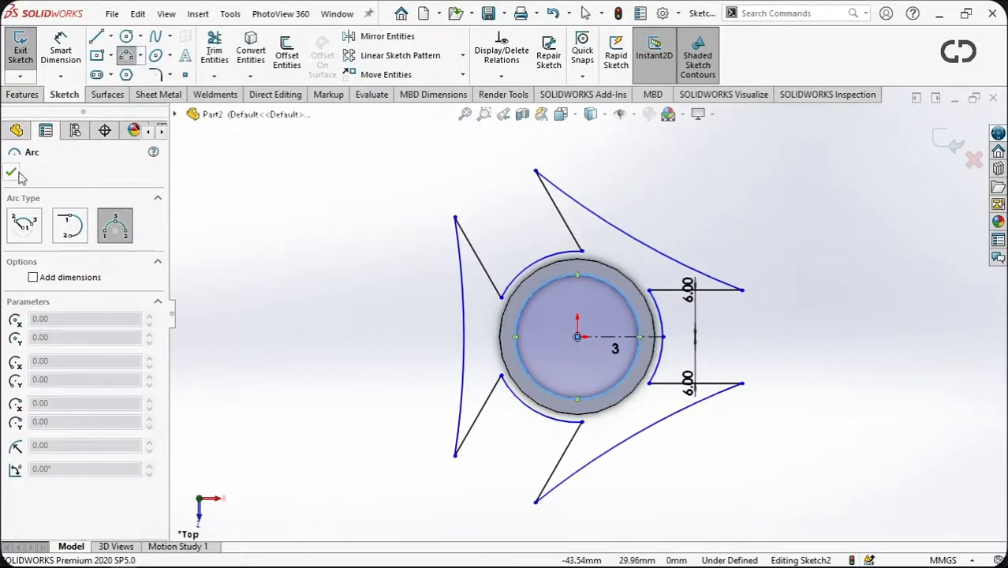
click(156, 74)
click(463, 276)
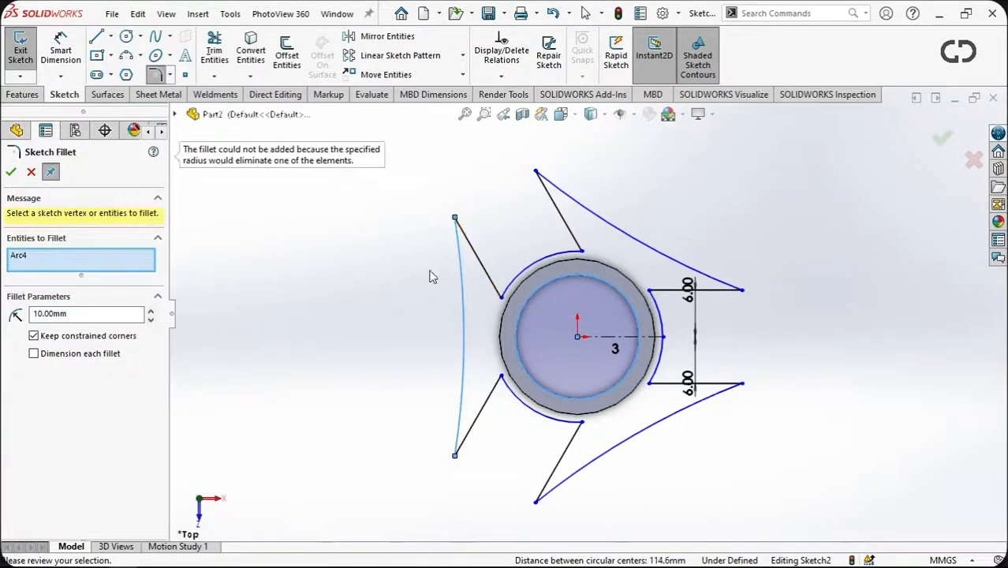
scroll(576, 303, down, 5)
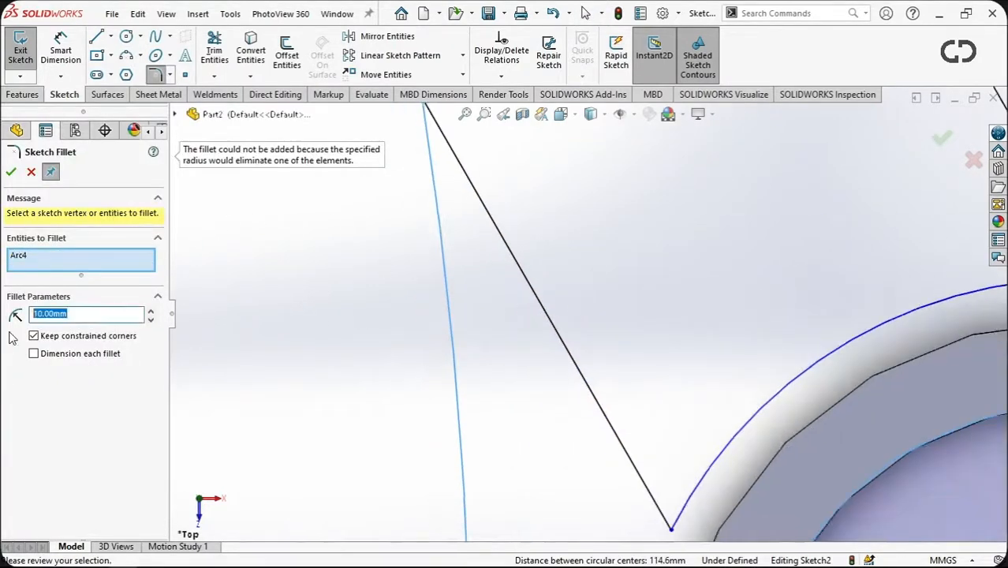
scroll(508, 209, up, 5)
key(Return)
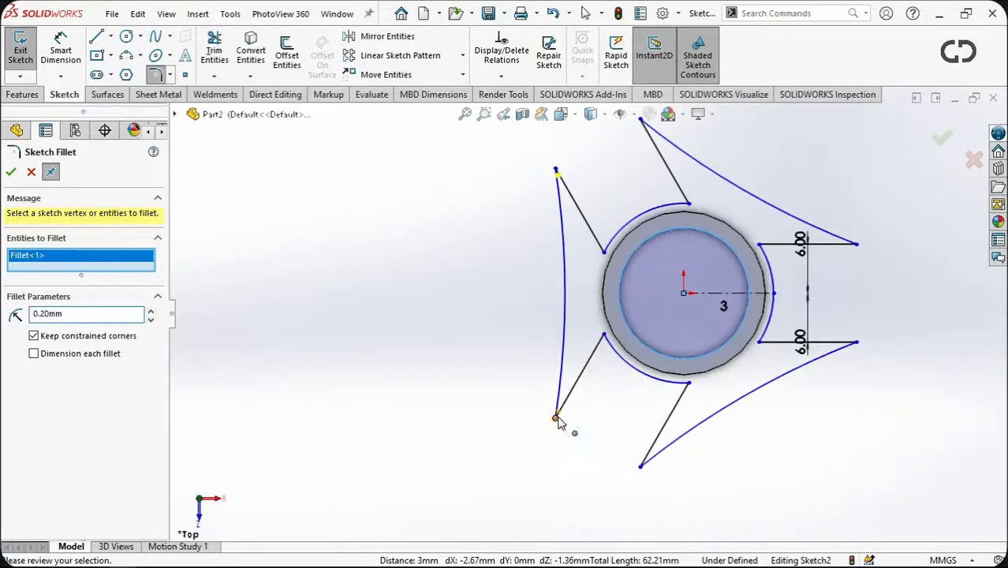
Round the remaining five arm tips with 0.20 mm sketch fillets and exit the sketch.
click(555, 413)
click(641, 464)
click(853, 342)
click(852, 243)
key(Return)
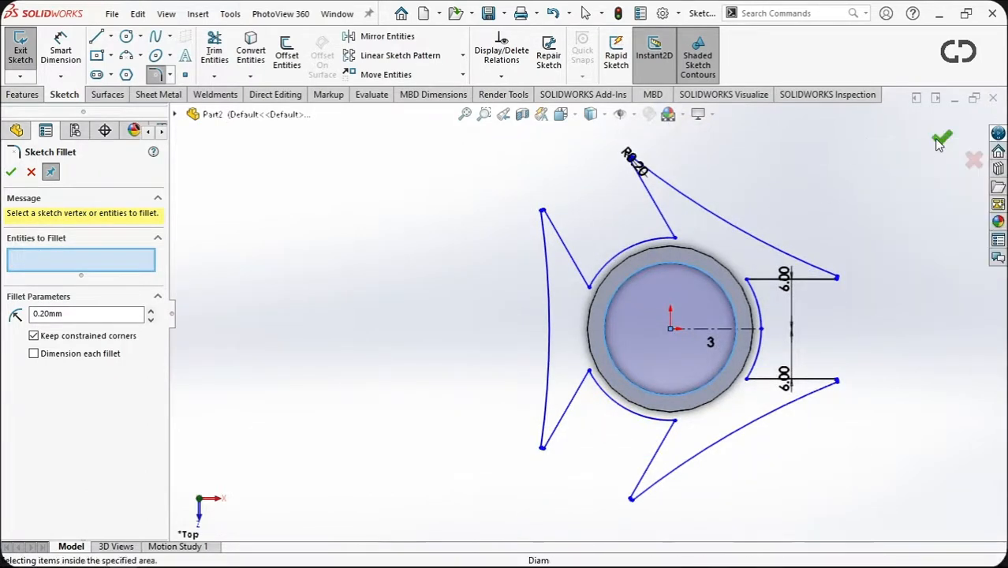
scroll(935, 138, up, 3)
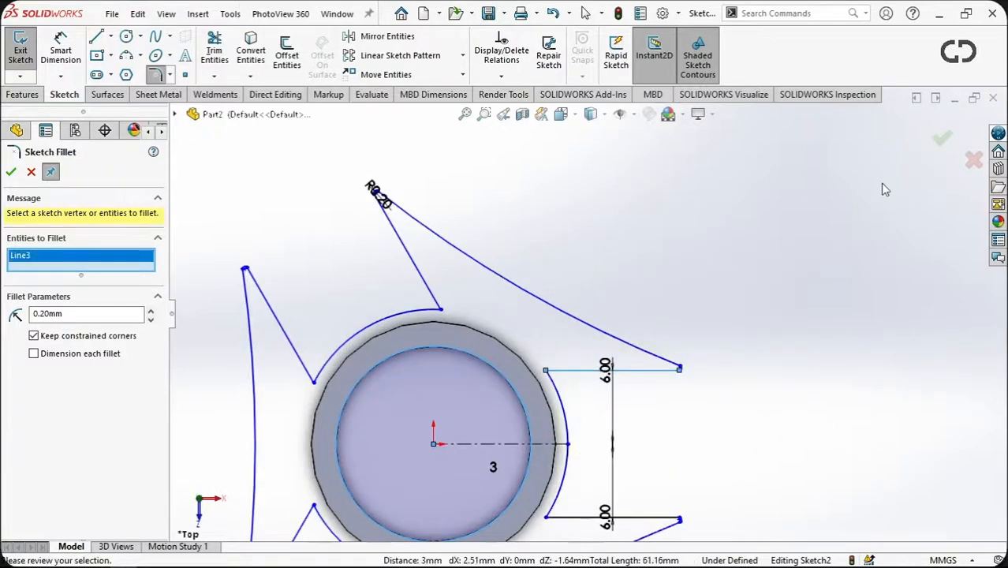
click(10, 172)
click(21, 48)
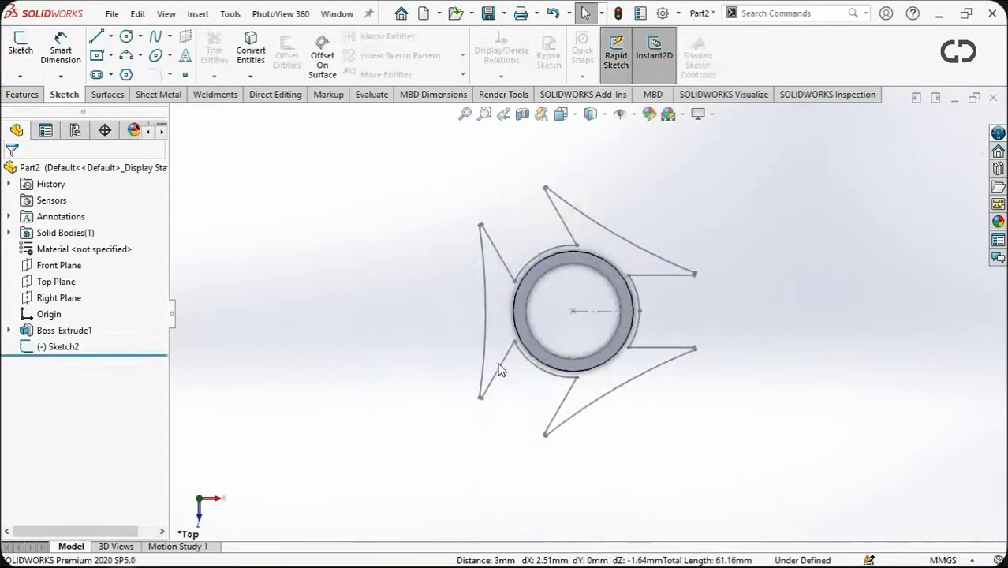
Extrude the hub sketch as a blind boss in the reversed direction with a depth of 20 mm.
click(26, 53)
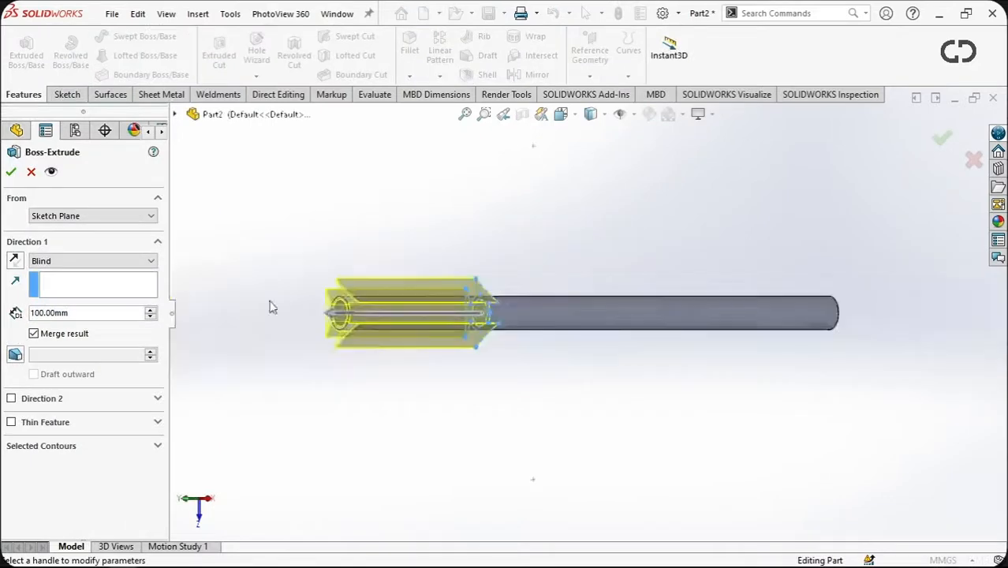
click(115, 263)
click(116, 271)
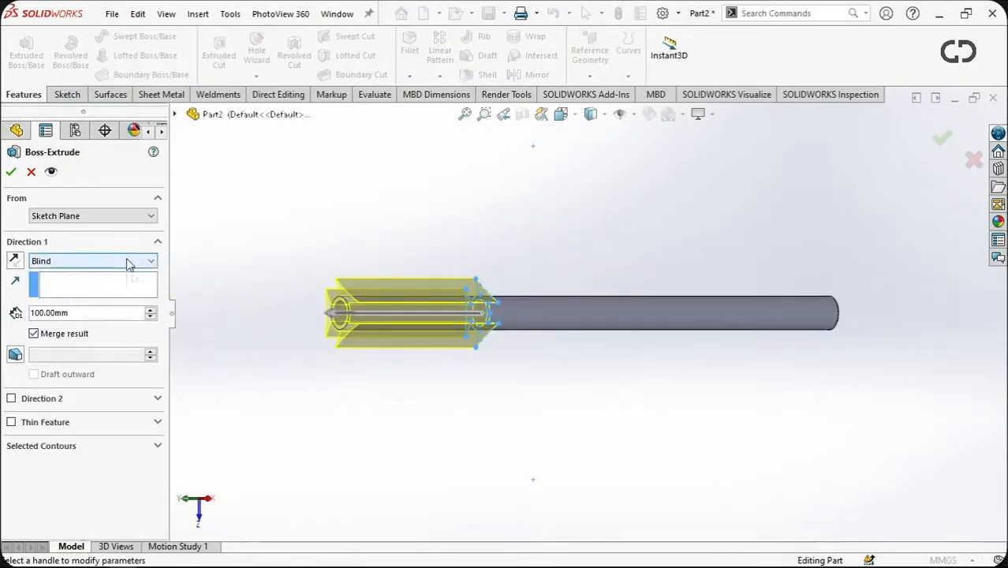
click(14, 260)
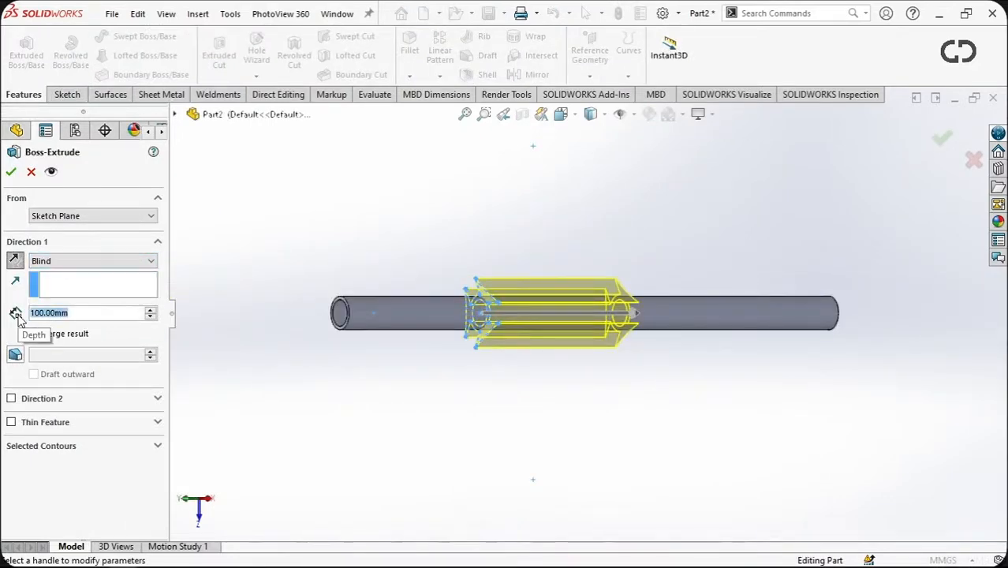
text(20)
key(Return)
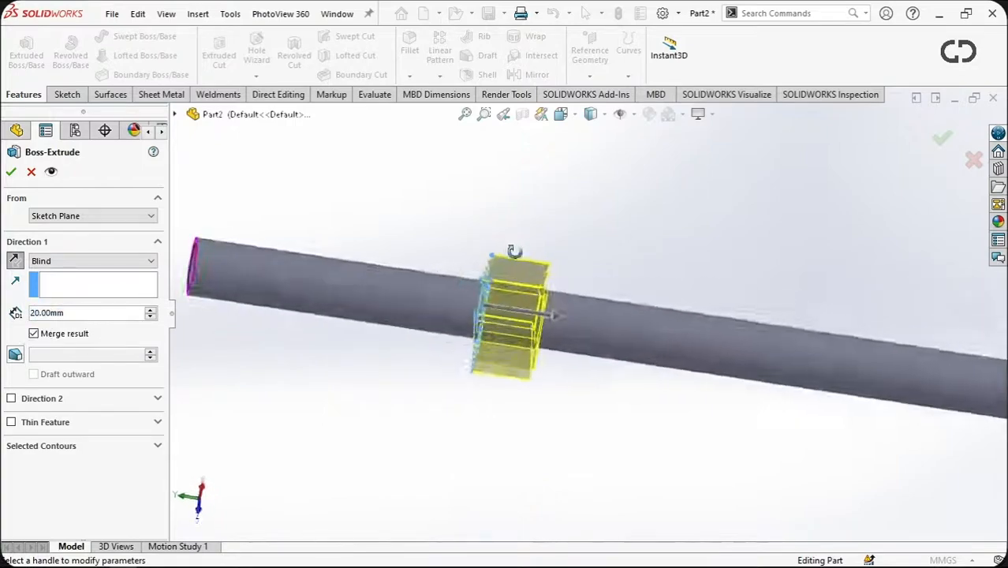
Try a 10 mm depth for the hub extrusion, set it to 12 mm and complete the feature.
drag(90, 316, 6, 314)
text(10)
key(Return)
scroll(446, 256, down, 4)
middle_drag(582, 362, 623, 315)
text(12)
key(Return)
scroll(334, 403, up, 2)
middle_drag(332, 420, 274, 424)
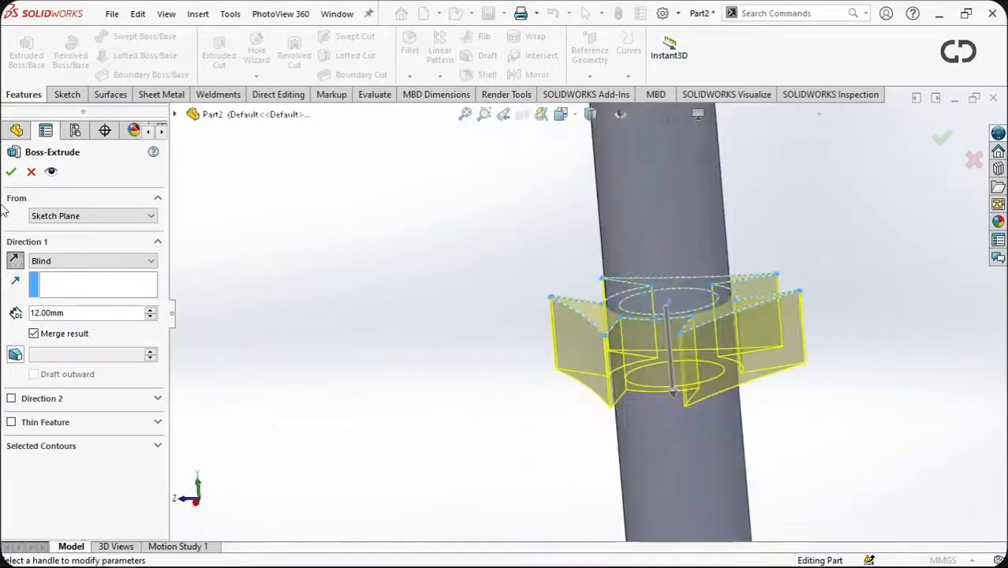
click(12, 171)
Sketch a circle about 3 mm in diameter on an arm's flat side face, centred level with its outer edge's midpoint.
middle_drag(599, 378, 528, 387)
scroll(604, 349, up, 3)
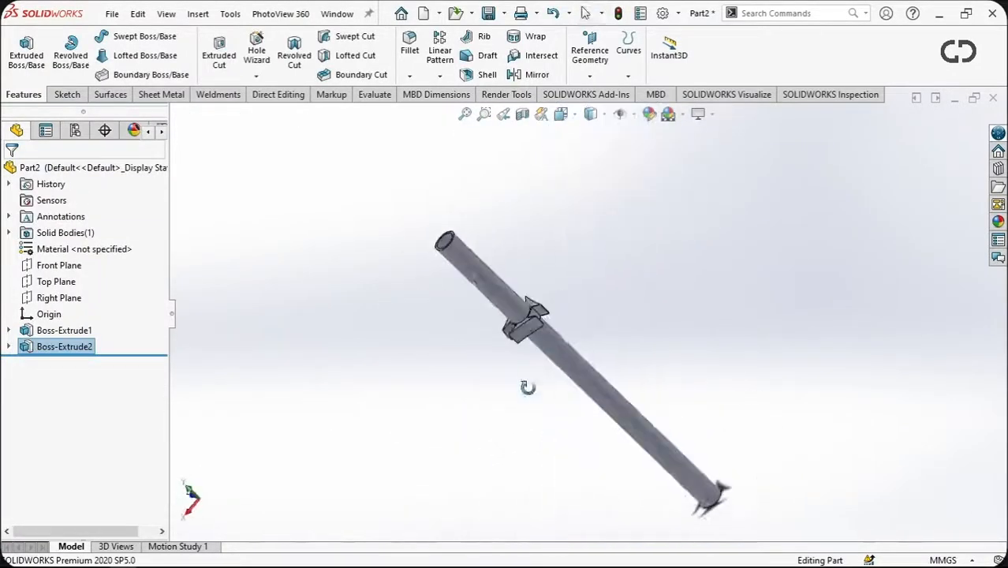
scroll(527, 387, down, 5)
click(581, 304)
key(ctrl+8)
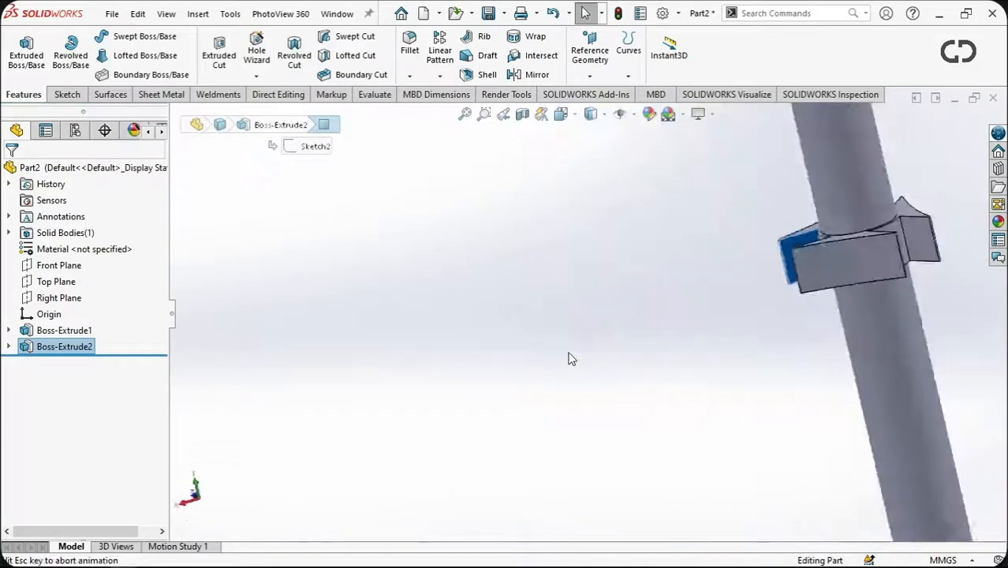
scroll(623, 354, down, 2)
click(66, 94)
click(125, 37)
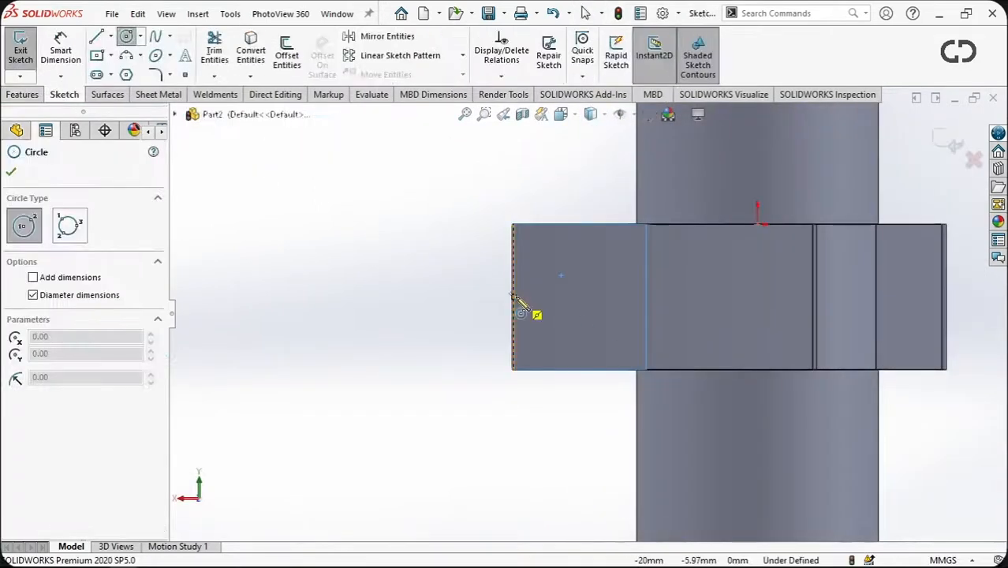
click(572, 297)
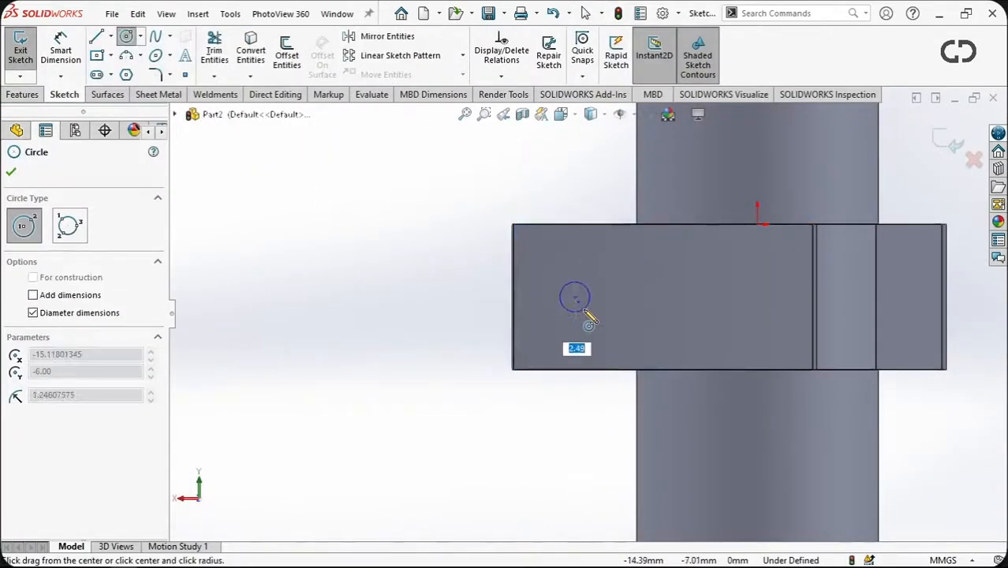
click(591, 322)
scroll(654, 394, down, 2)
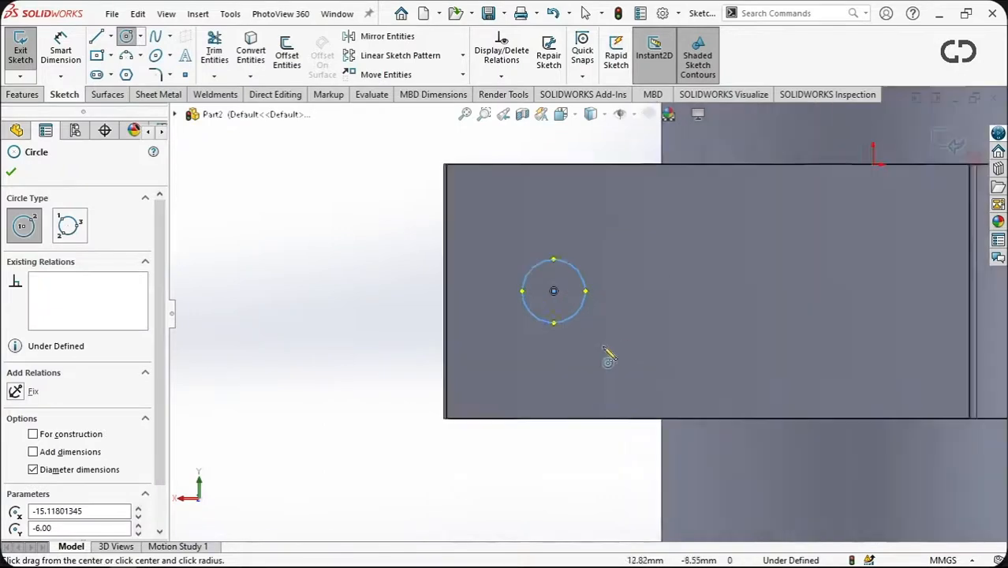
Dimension the circle's centre 5 mm from the arm's outer edge and set the circle's diameter to 3 mm.
mouse_move(603, 353)
middle_down()
mouse_move(636, 393)
mouse_move(699, 319)
mouse_move(128, 117)
middle_up()
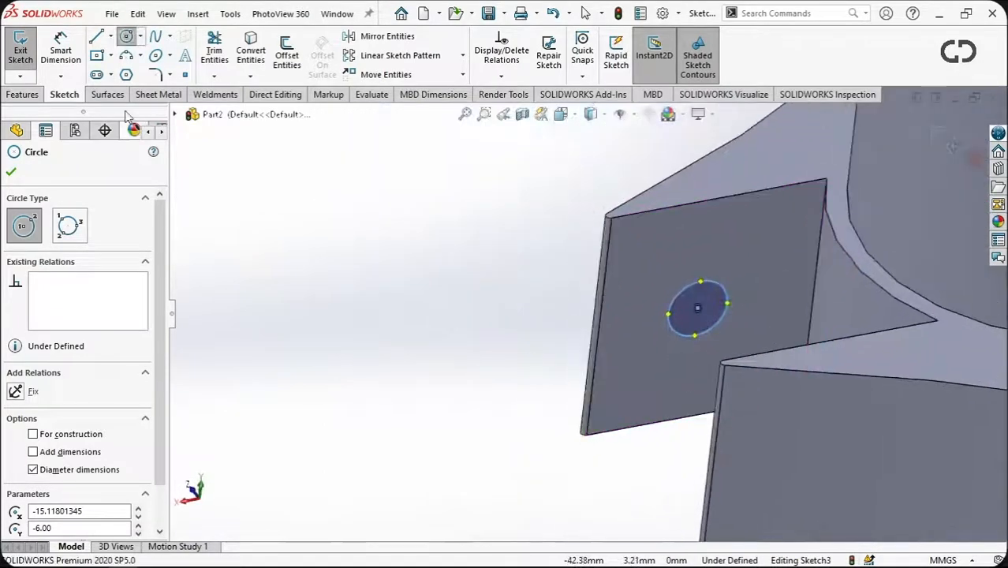
click(60, 50)
click(688, 314)
click(697, 309)
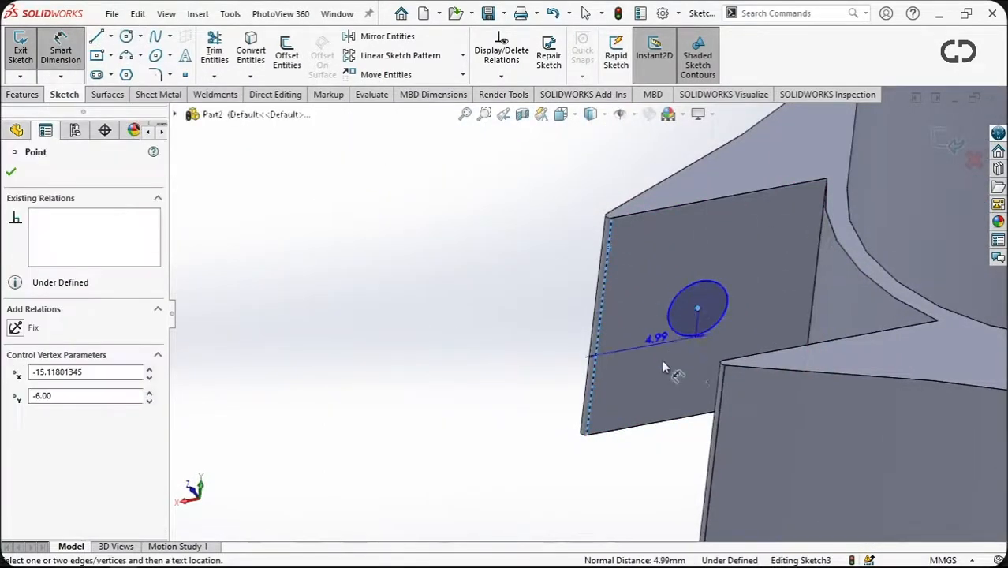
click(666, 367)
text(5)
key(Return)
click(725, 306)
click(744, 314)
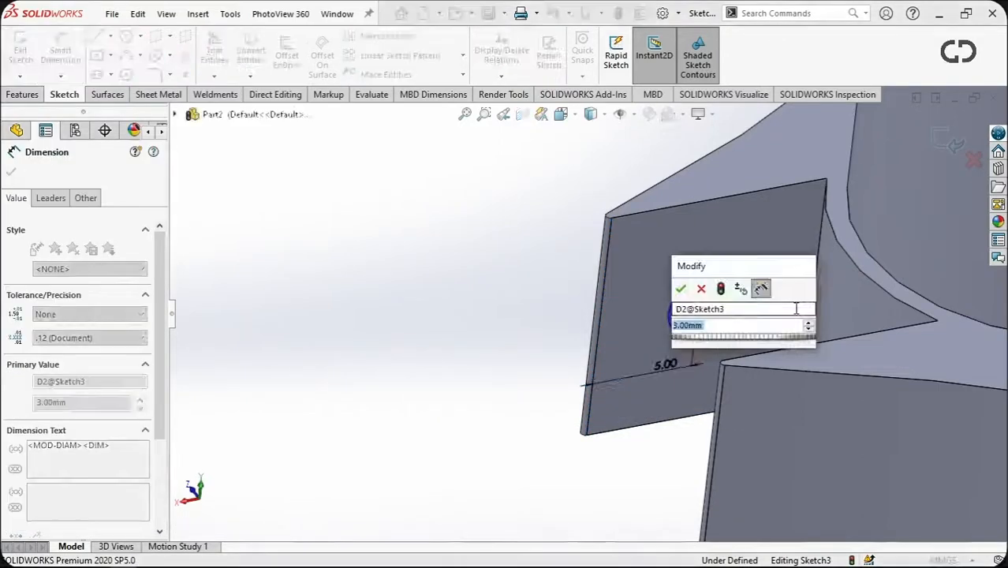
click(681, 290)
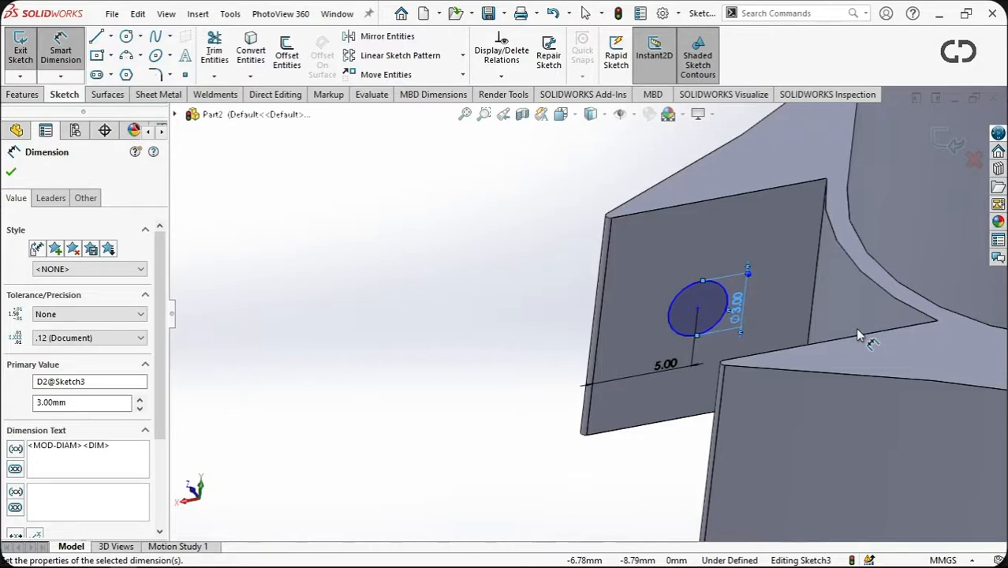
Dimension the circle's centre 6 mm from the lower edge of the arm face.
click(697, 309)
click(684, 416)
click(555, 391)
key(Return)
middle_drag(619, 353, 371, 284)
click(11, 171)
Extrude-cut the 3 mm circle using the Through All - Both end condition.
click(21, 95)
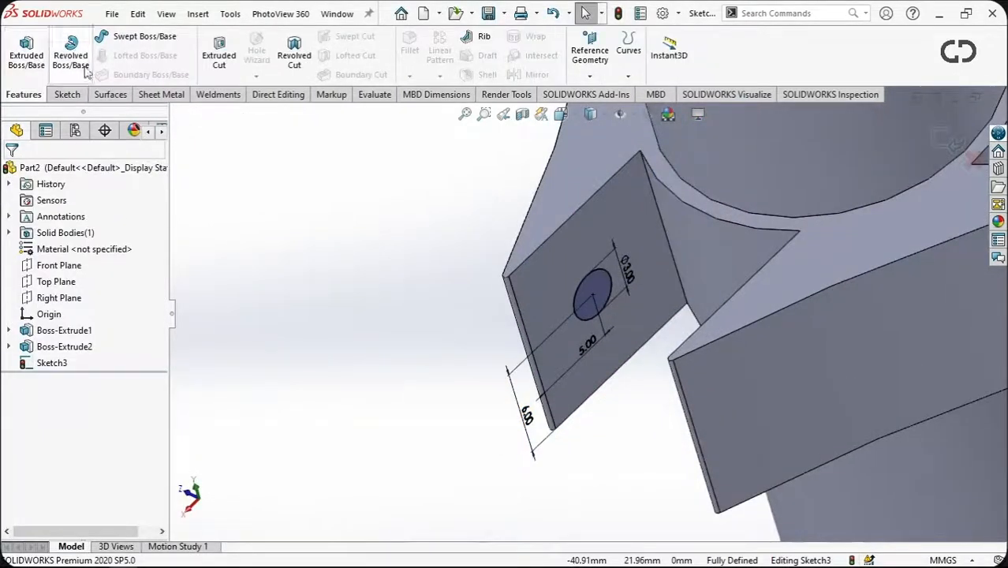
click(218, 55)
click(91, 261)
click(63, 274)
click(87, 263)
click(85, 292)
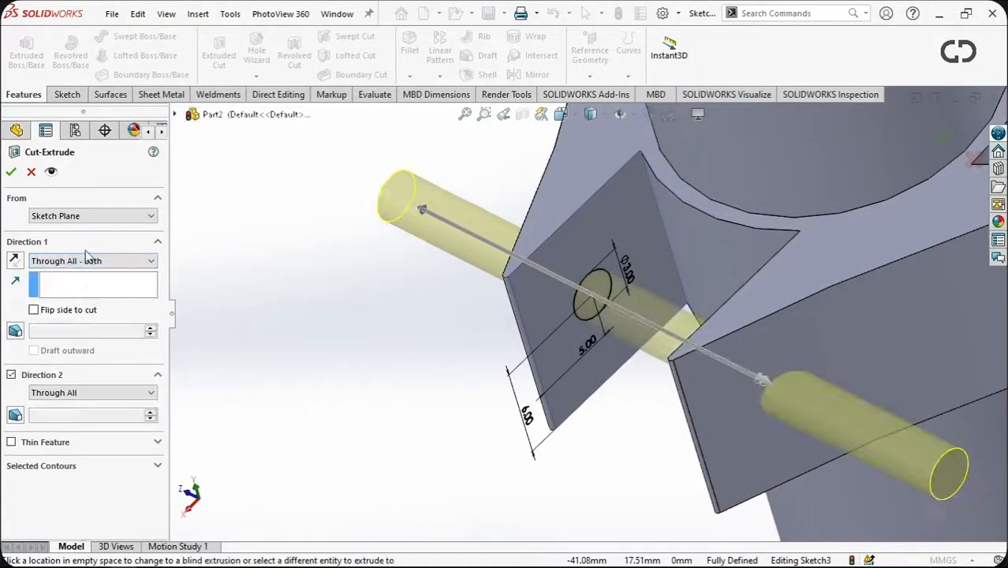
click(11, 171)
Show the temporary axes and circular-pattern the hole cut around the tube's central axis.
scroll(678, 323, up, 6)
middle_drag(678, 323, 591, 368)
click(75, 362)
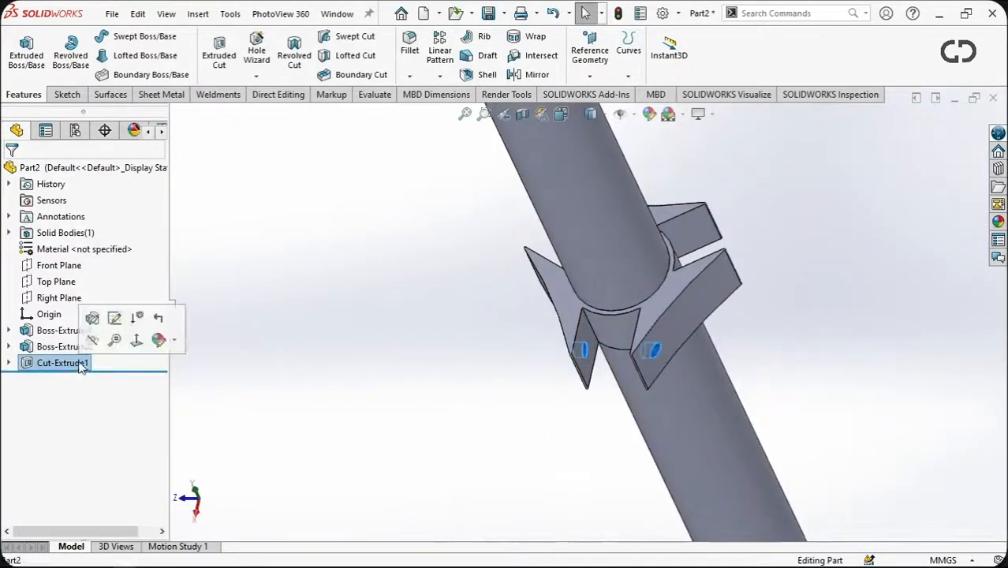
click(631, 114)
scroll(436, 206, up, 3)
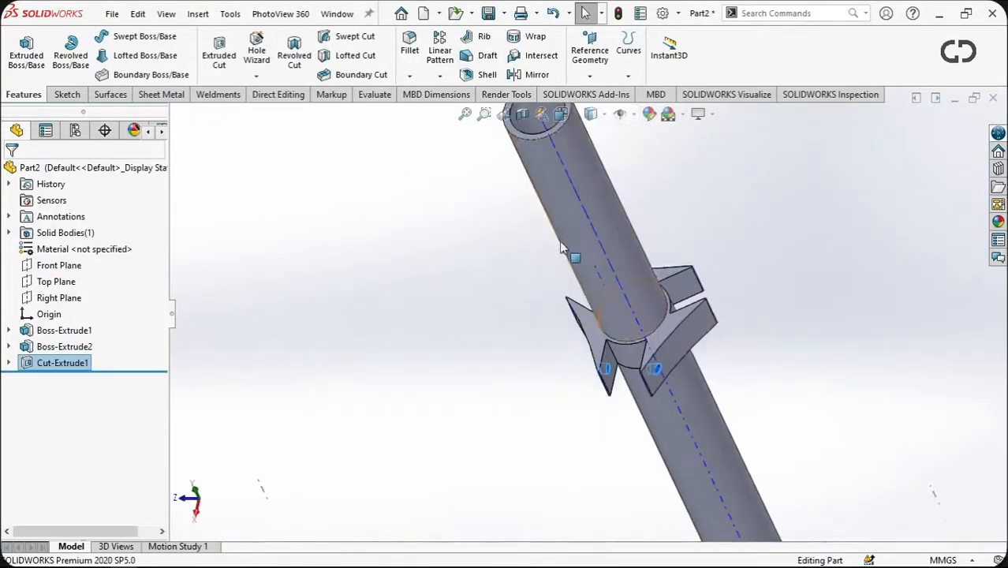
click(439, 75)
click(477, 106)
click(645, 344)
click(11, 173)
Apply a 2 mm fillet to the first two long edges of the hub's concave outer faces.
middle_drag(418, 268, 574, 212)
scroll(571, 272, up, 4)
scroll(572, 272, down, 4)
scroll(574, 213, up, 2)
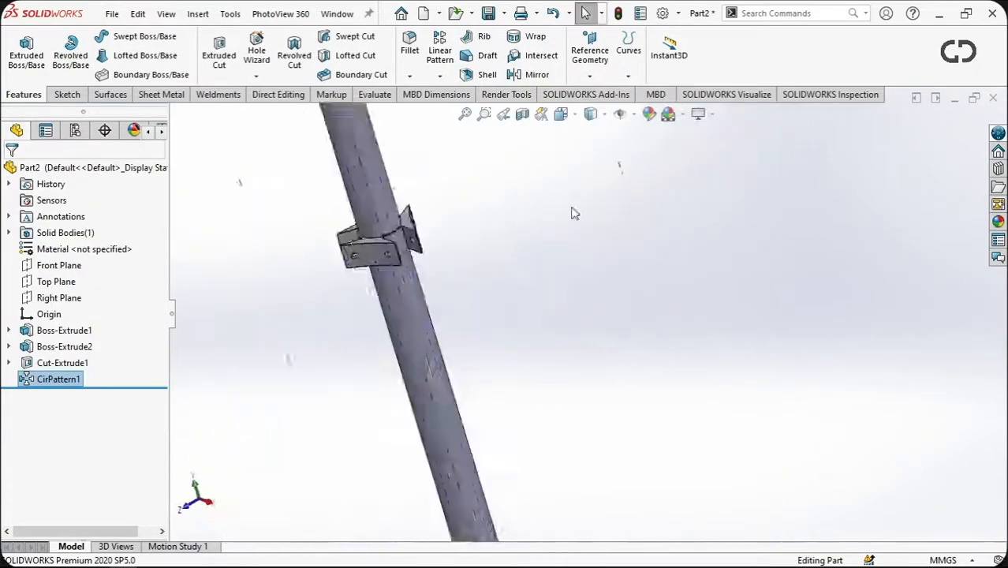
scroll(603, 264, down, 6)
click(622, 275)
click(755, 226)
text(2)
key(Return)
Add the remaining long edges of the hub's arm faces to the 2 mm symmetric fillet and apply it.
middle_drag(473, 386, 530, 463)
scroll(863, 369, up, 2)
middle_drag(864, 368, 815, 317)
click(907, 422)
middle_drag(906, 423, 822, 491)
click(735, 301)
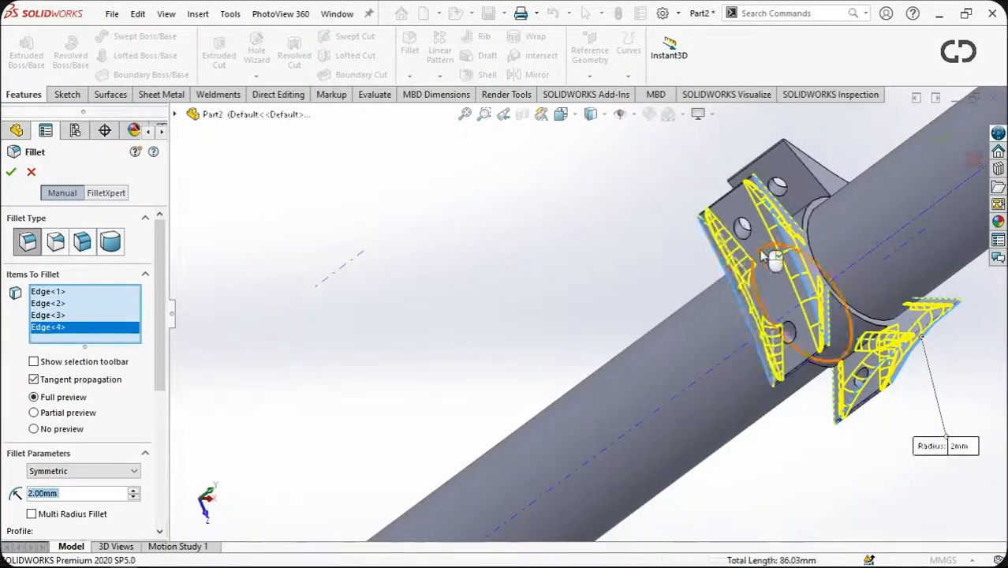
middle_drag(765, 255, 831, 198)
click(836, 209)
click(809, 176)
middle_drag(735, 307, 875, 217)
click(50, 516)
click(13, 179)
Toggle the display of reference items and examine the filleted hub and central tube from several angles.
middle_drag(694, 316, 637, 157)
scroll(729, 293, up, 4)
scroll(632, 145, up, 2)
click(621, 114)
scroll(595, 264, down, 4)
scroll(628, 282, up, 6)
middle_drag(630, 284, 574, 326)
scroll(511, 330, down, 8)
scroll(573, 327, up, 4)
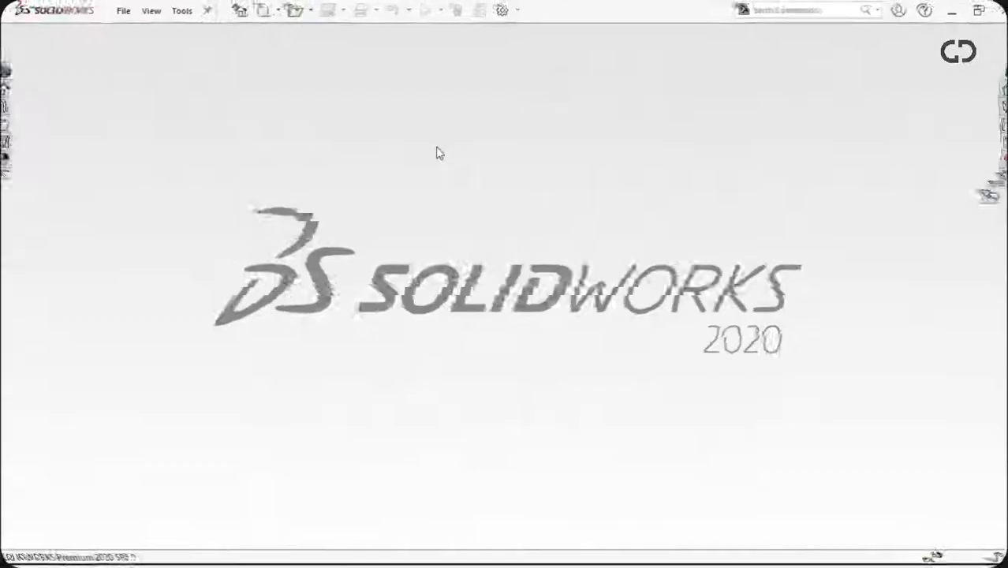
Create a new part document and start a sketch on the Front Plane.
click(249, 14)
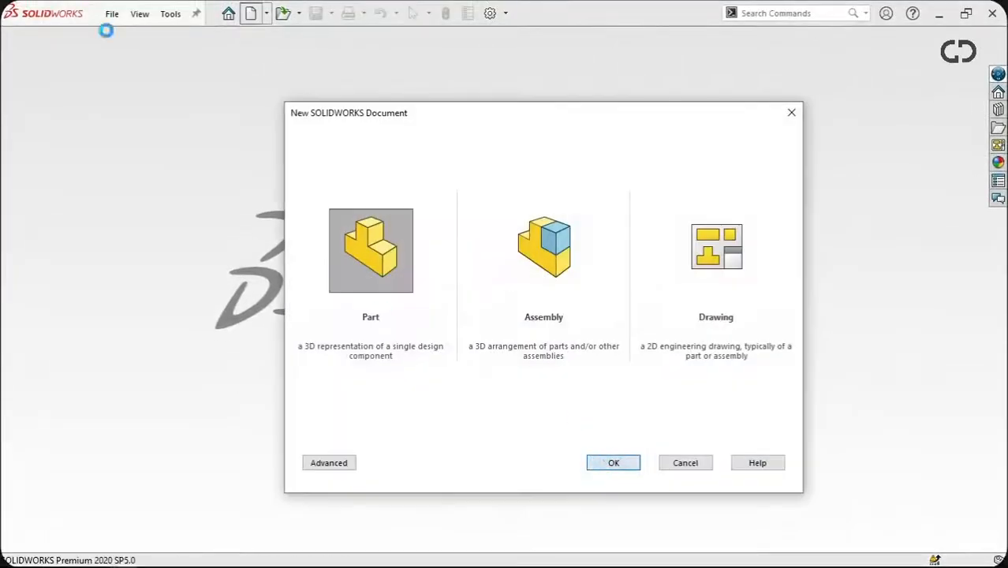
double_click(369, 311)
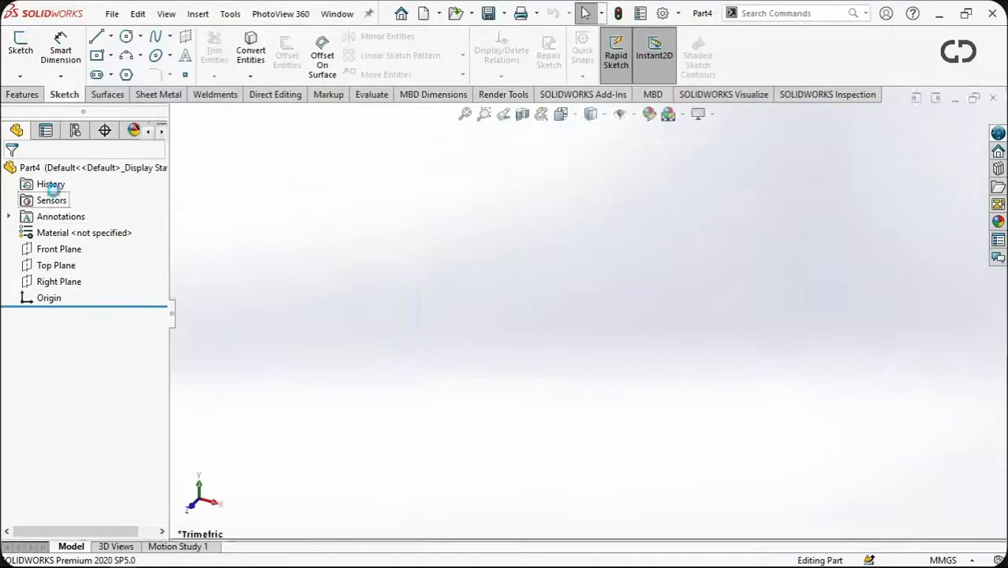
click(58, 253)
click(68, 229)
Sketch a slanted straight slot from the origin, about 47 mm between centres and about 12 mm wide.
click(111, 77)
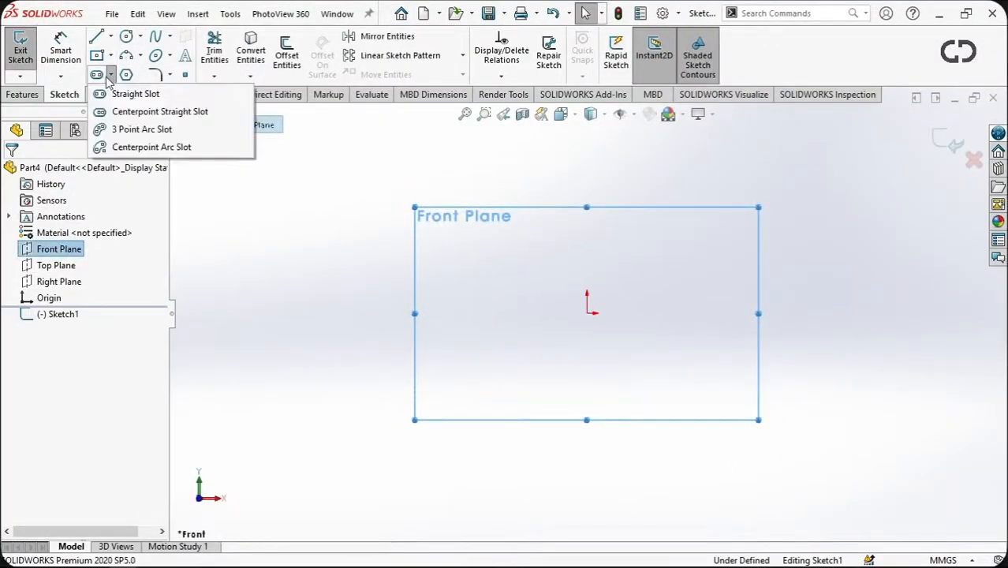
click(126, 94)
click(586, 313)
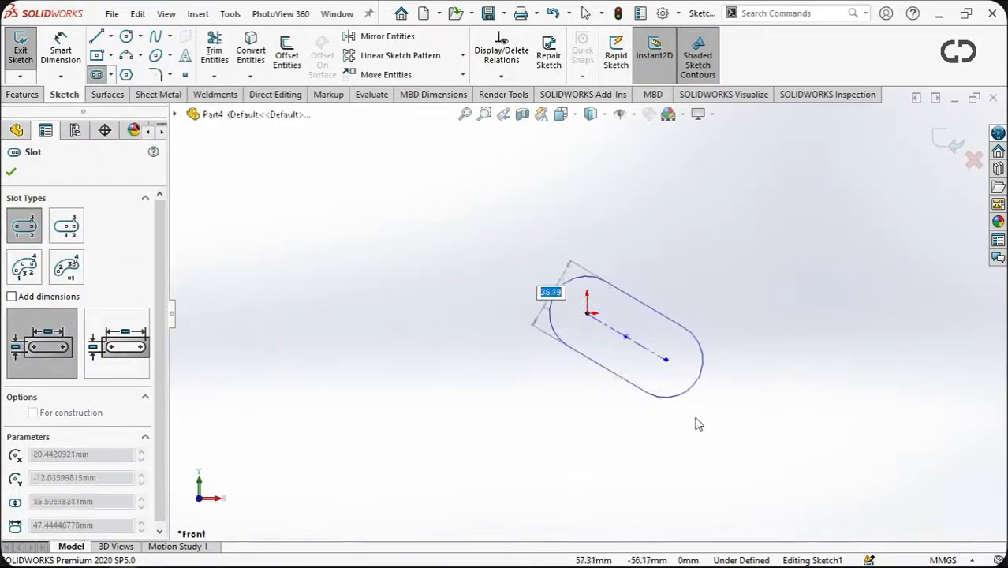
click(685, 386)
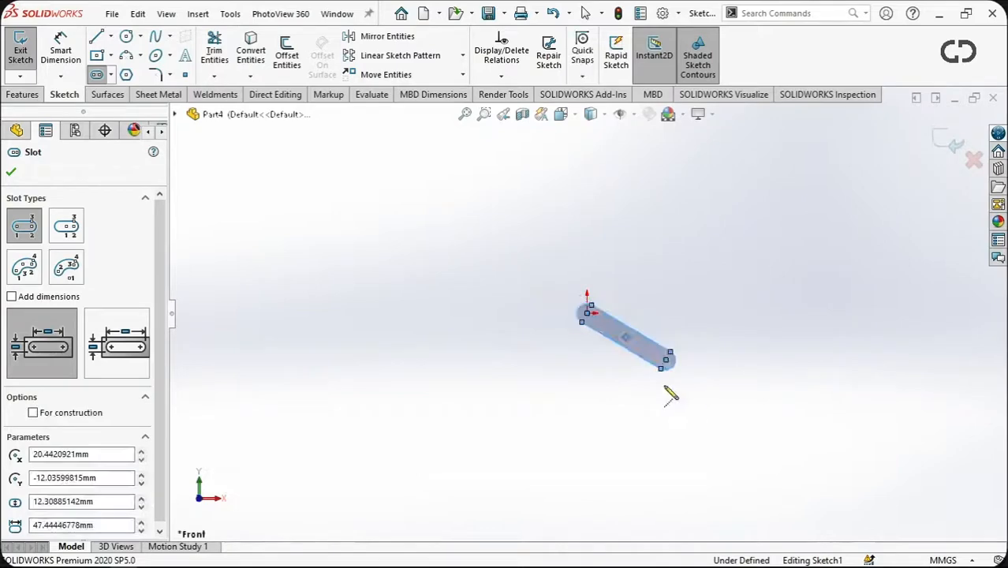
Dimension the horizontal distance between the slot's two arc centres as 15 mm.
scroll(625, 369, down, 5)
click(71, 61)
click(623, 281)
click(657, 226)
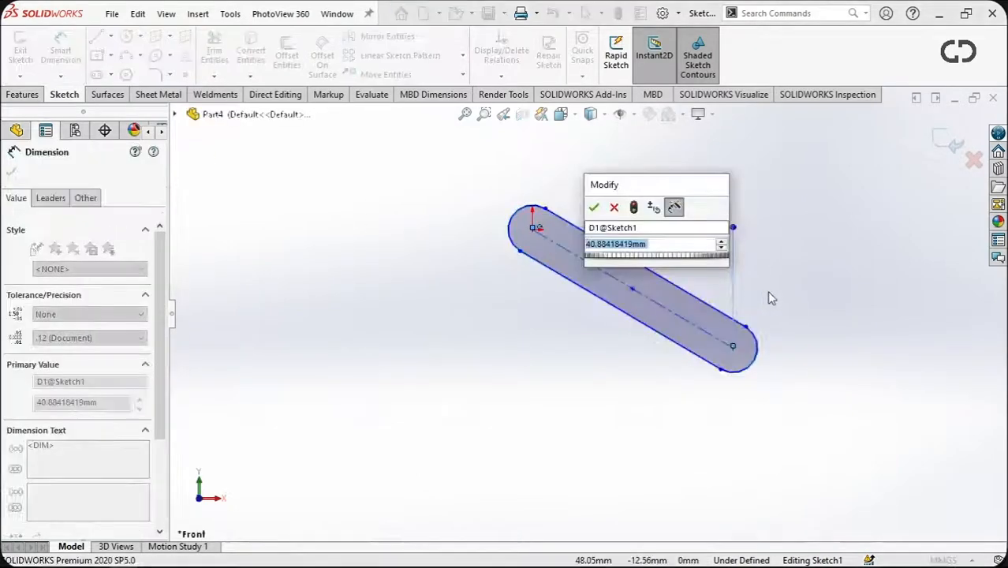
text(8)
key(BackSpace)
text(=)
key(BackSpace)
text(110)
key(Return)
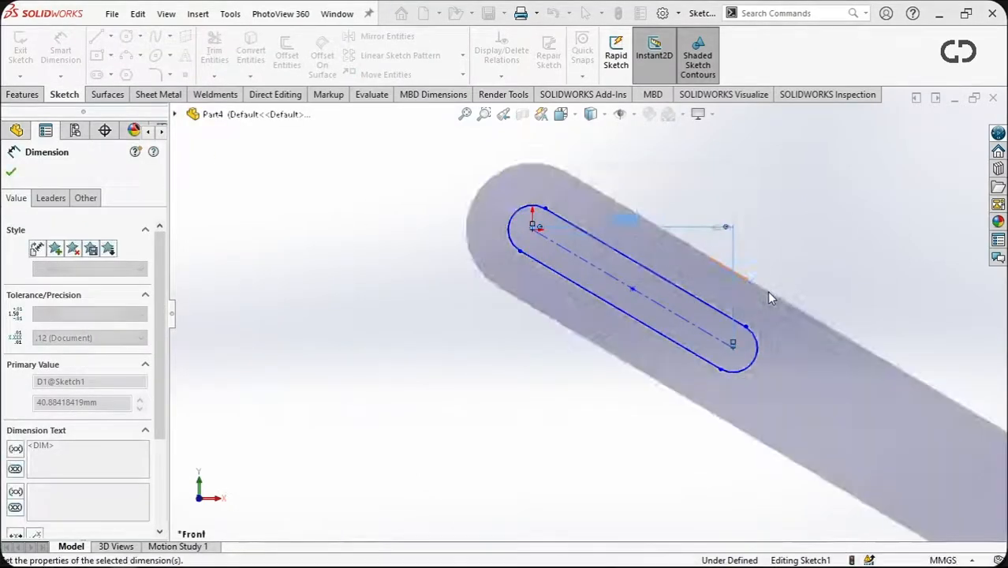
Dimension the radius of the slot's end arc at the origin as 10 mm.
click(433, 218)
click(388, 207)
text(10)
key(Return)
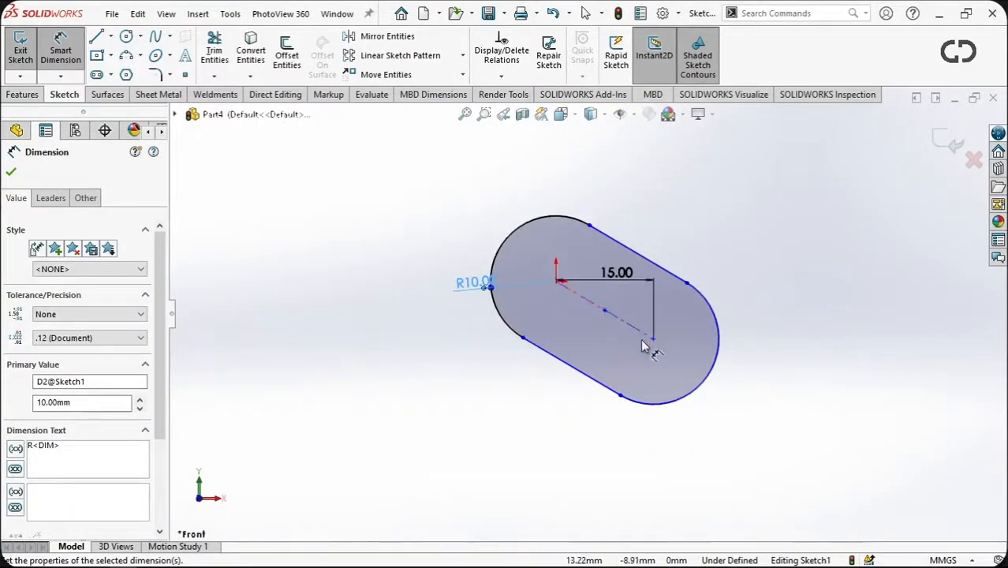
Set the horizontal distance between the slot's arc centres to 20 mm and exit the sketch.
click(629, 432)
double_click(616, 272)
text(20)
key(Return)
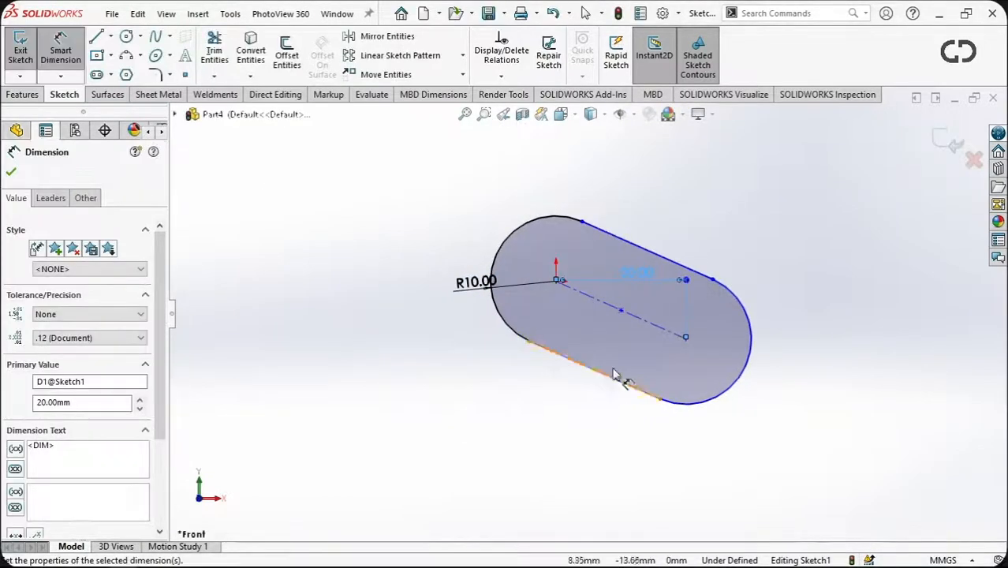
click(11, 172)
scroll(581, 317, up, 3)
scroll(581, 317, down, 3)
click(947, 141)
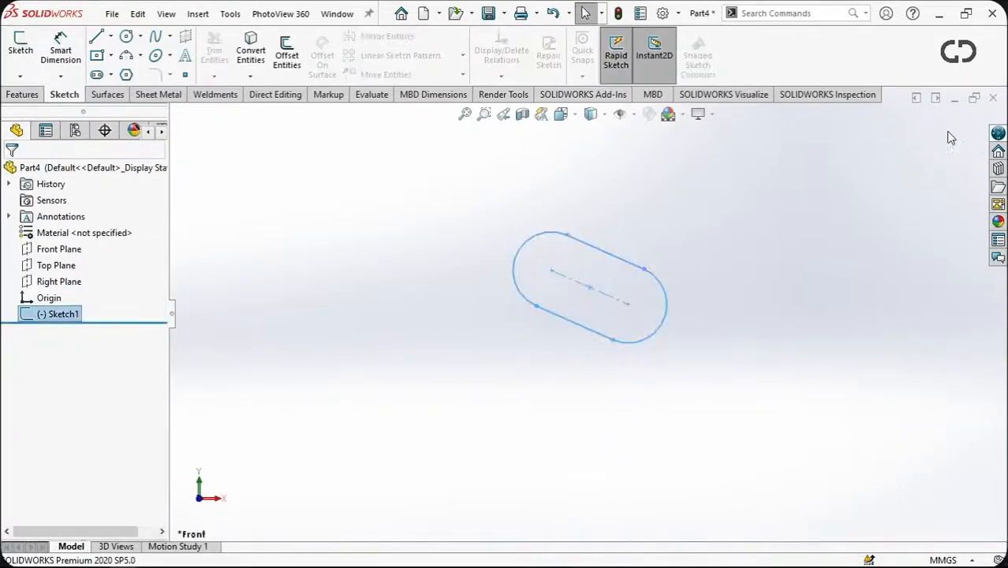
Extrude the slot profile with the Mid Plane end condition.
click(24, 95)
click(26, 55)
click(92, 259)
click(78, 334)
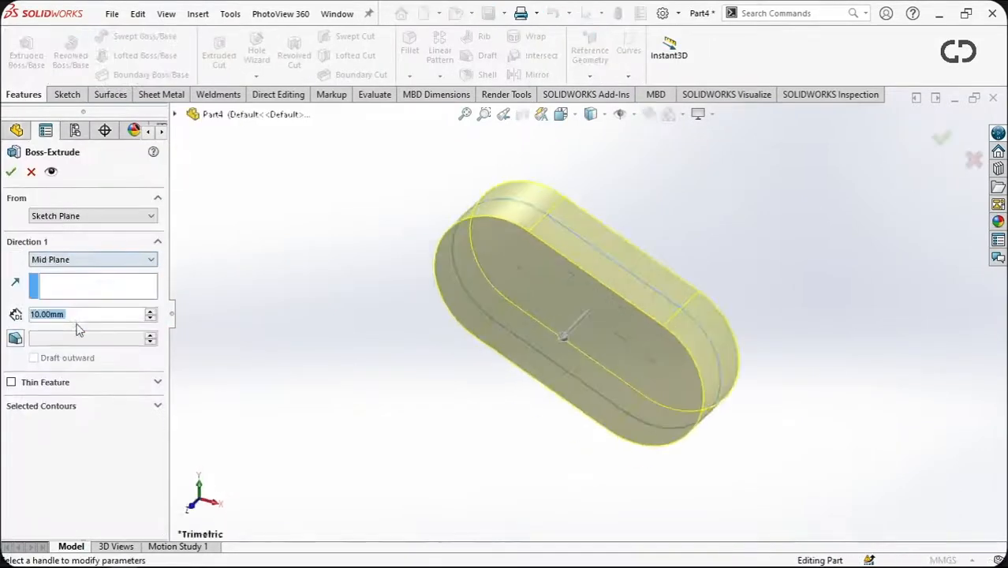
click(11, 172)
Reopen the slot's sketch and set its end arc radius to 5 mm.
middle_drag(670, 296, 500, 319)
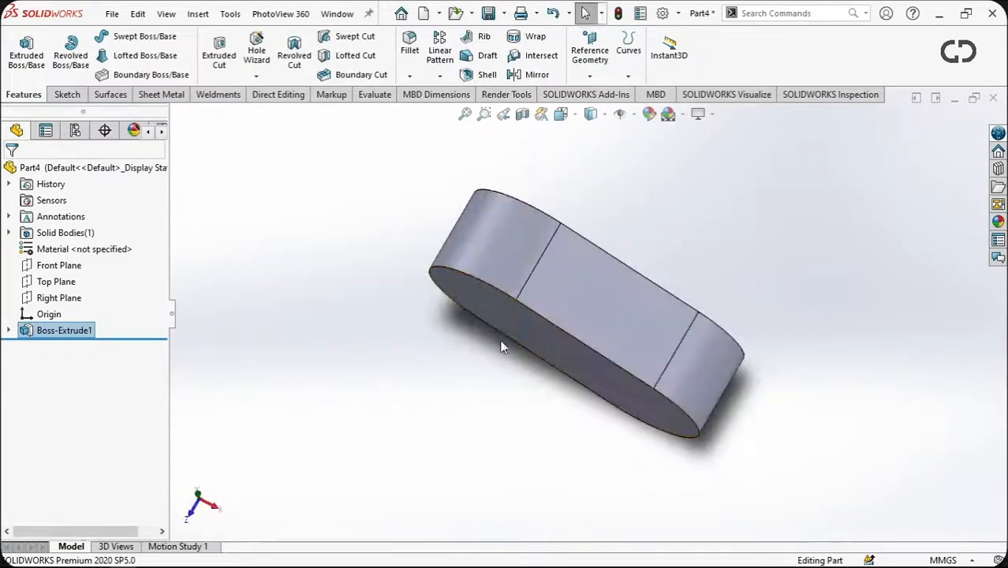
middle_drag(639, 350, 477, 299)
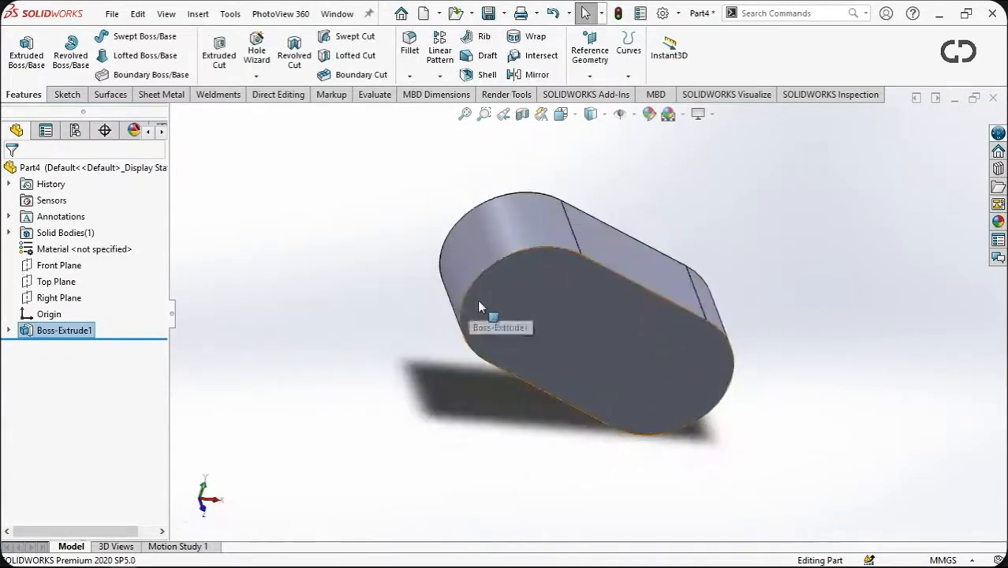
click(37, 329)
click(62, 283)
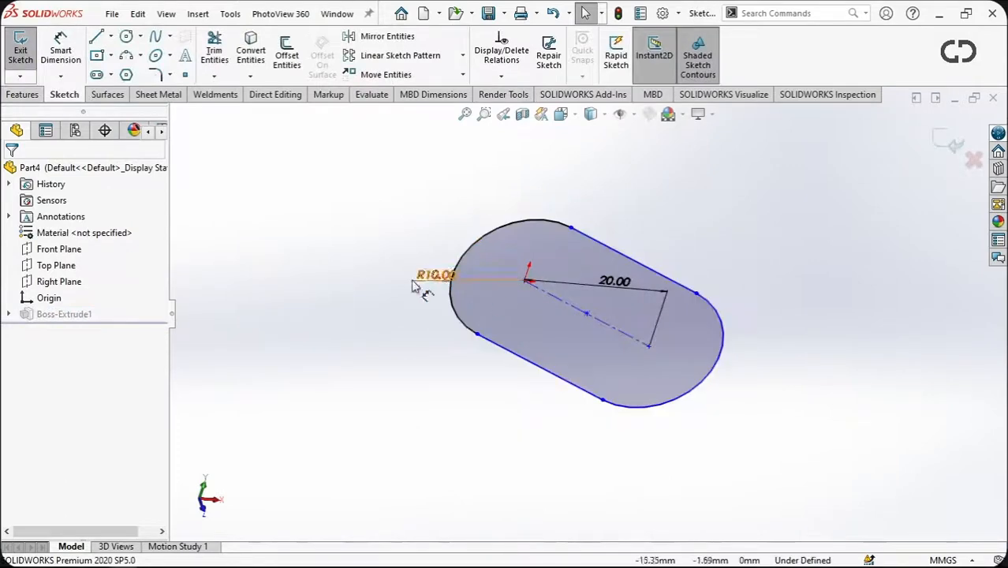
double_click(436, 278)
text(5)
key(Return)
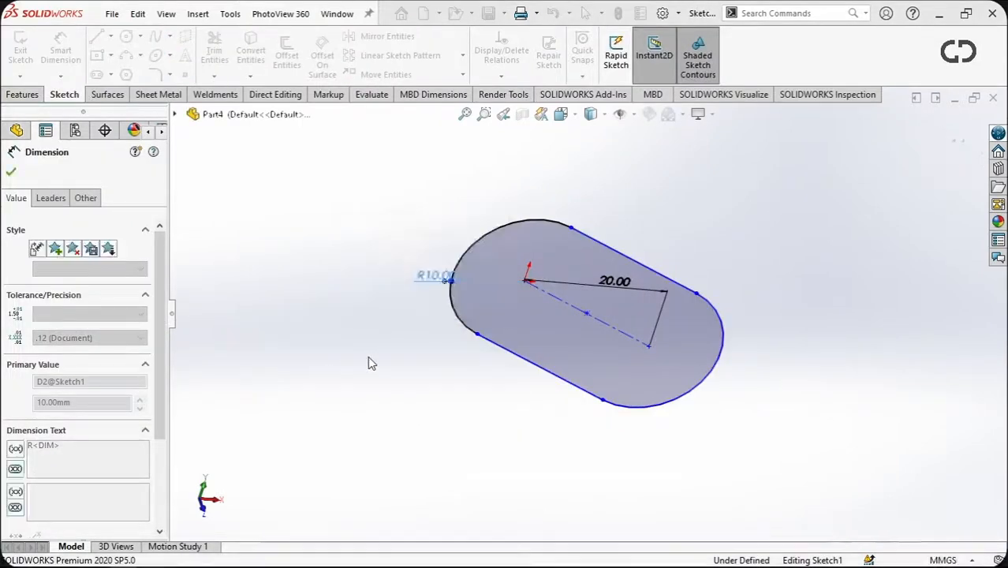
Set the horizontal distance between the slot's arc centres to 10 mm and exit the sketch to rebuild the extrusion.
scroll(599, 313, up, 4)
double_click(609, 235)
text(1)
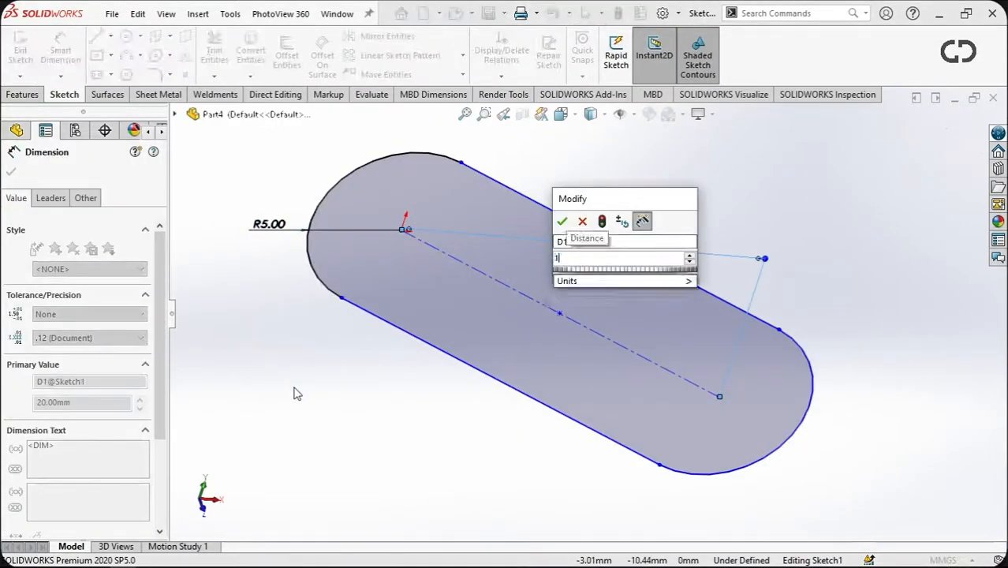
text(0)
key(Return)
scroll(355, 268, down, 3)
scroll(423, 282, up, 4)
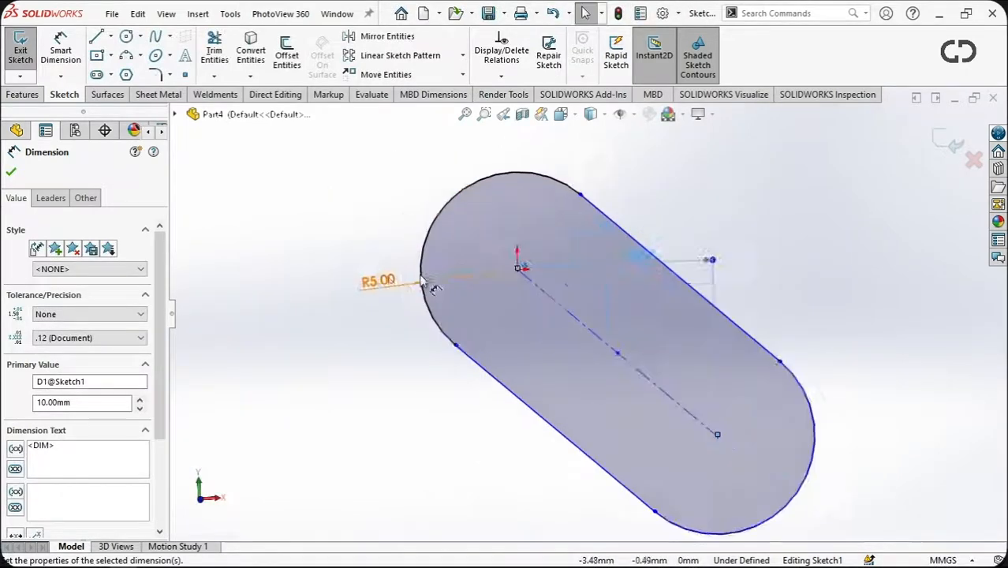
scroll(422, 282, up, 1)
scroll(607, 363, down, 4)
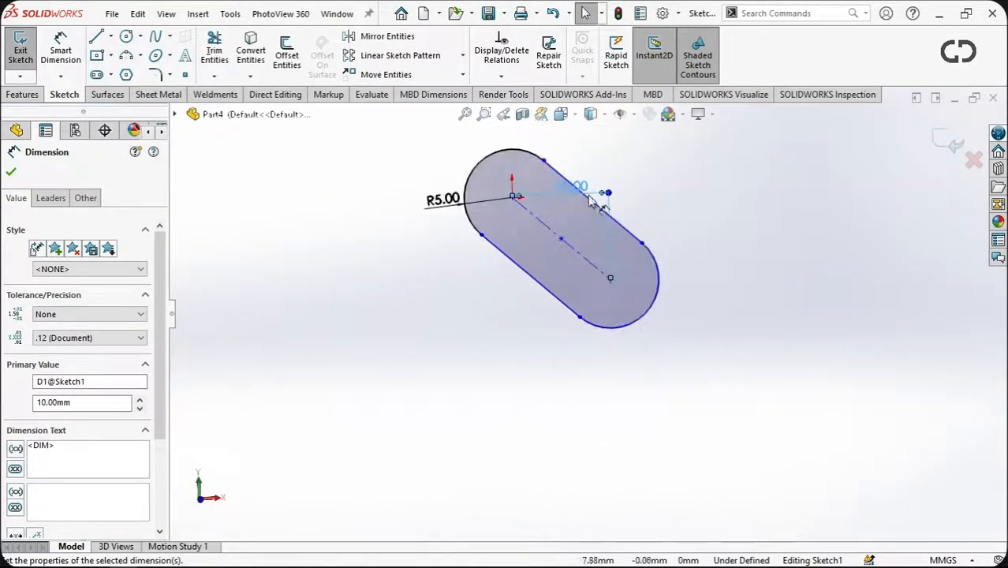
click(513, 196)
click(610, 280)
click(269, 266)
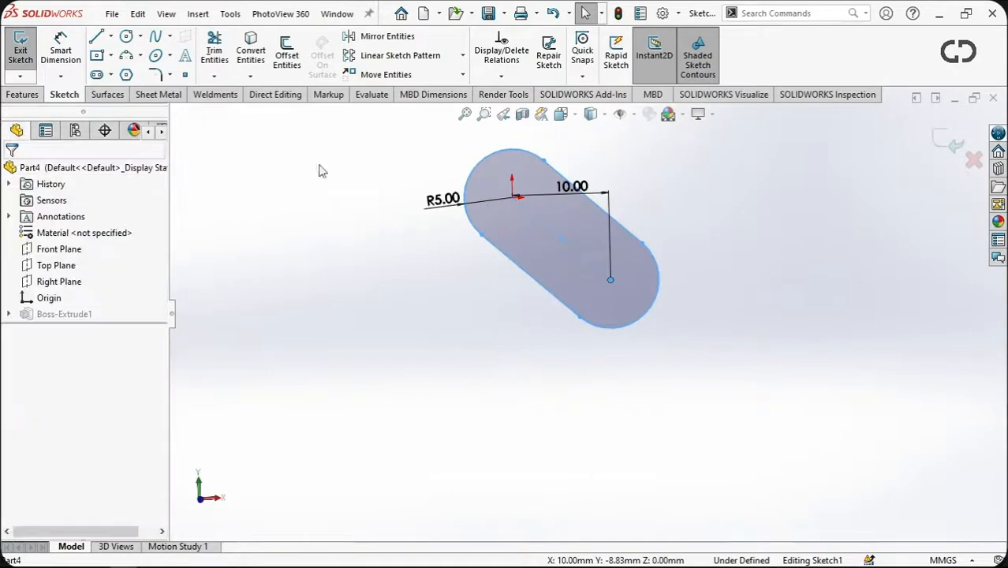
click(951, 144)
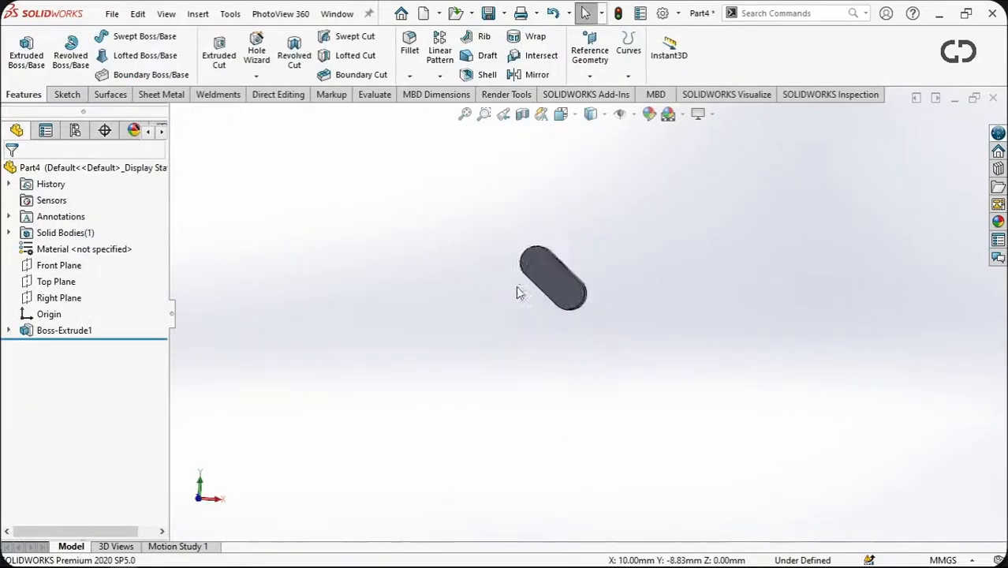
Sketch a 3 mm diameter circle centred on the origin on the Front Plane.
scroll(519, 292, up, 3)
mouse_move(628, 300)
middle_down()
mouse_move(632, 286)
mouse_move(629, 300)
middle_up()
scroll(532, 217, down, 5)
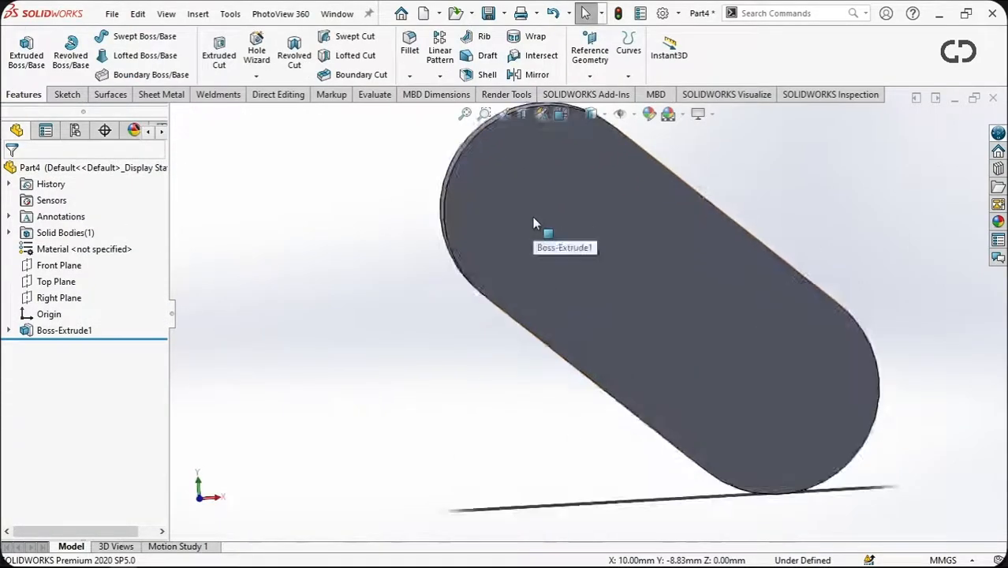
middle_drag(532, 217, 536, 264)
click(39, 268)
key(ctrl+8)
click(67, 94)
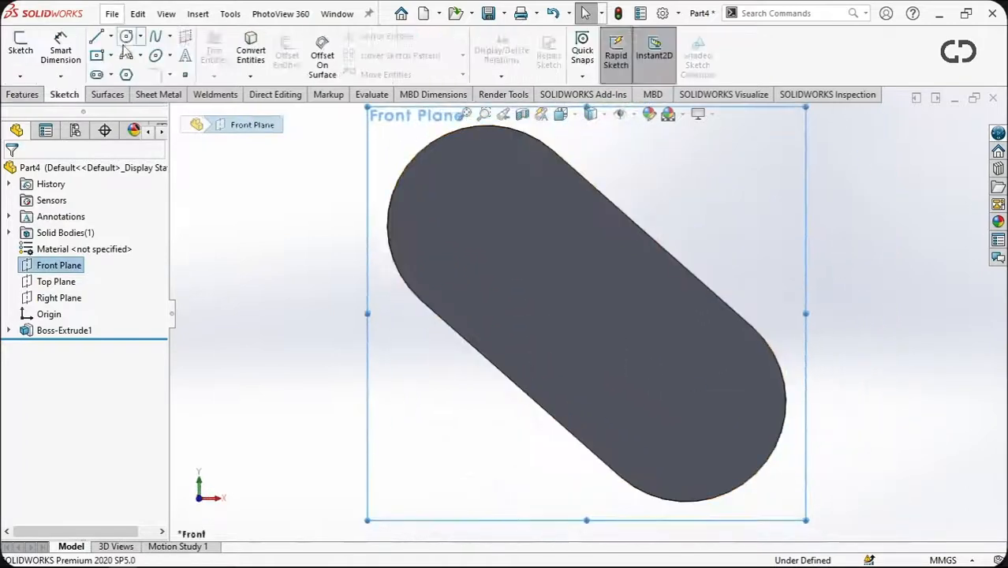
click(126, 36)
click(487, 225)
text(3)
key(Return)
click(11, 172)
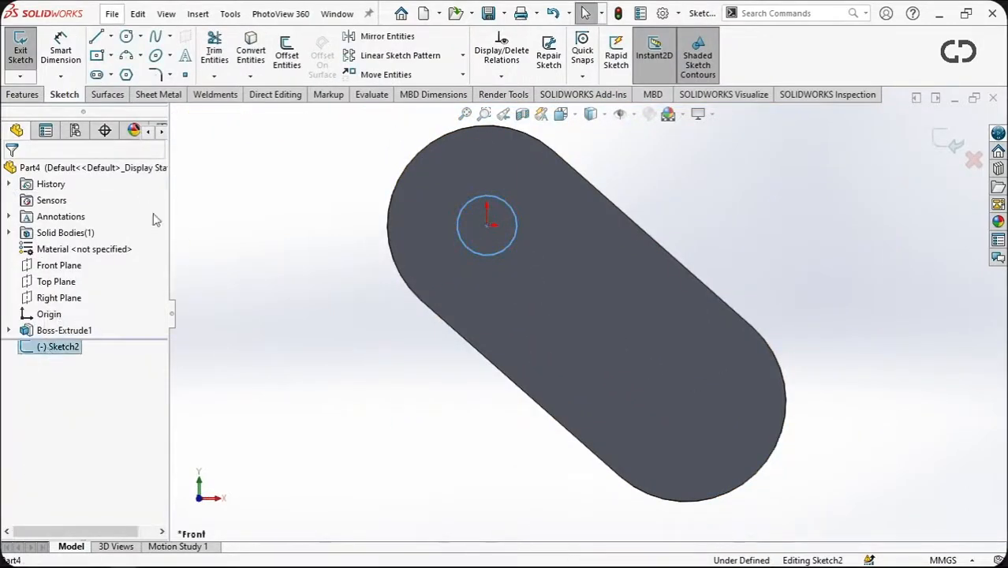
Extrude the 3 mm circle with the Mid Plane end condition so pins protrude from both side faces of the link.
click(23, 94)
click(29, 55)
text(15.00mm)
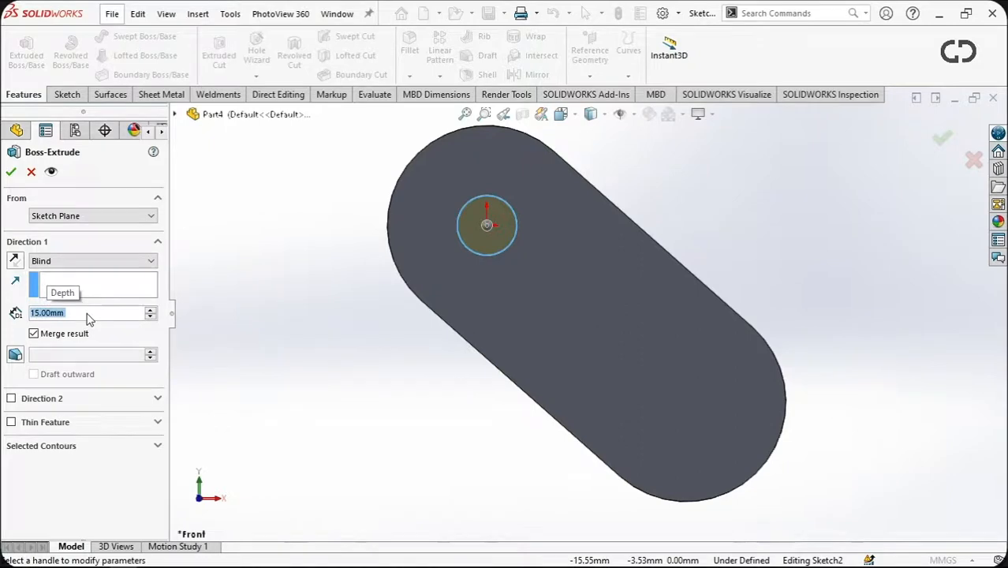
middle_drag(293, 314, 394, 352)
click(118, 261)
click(103, 336)
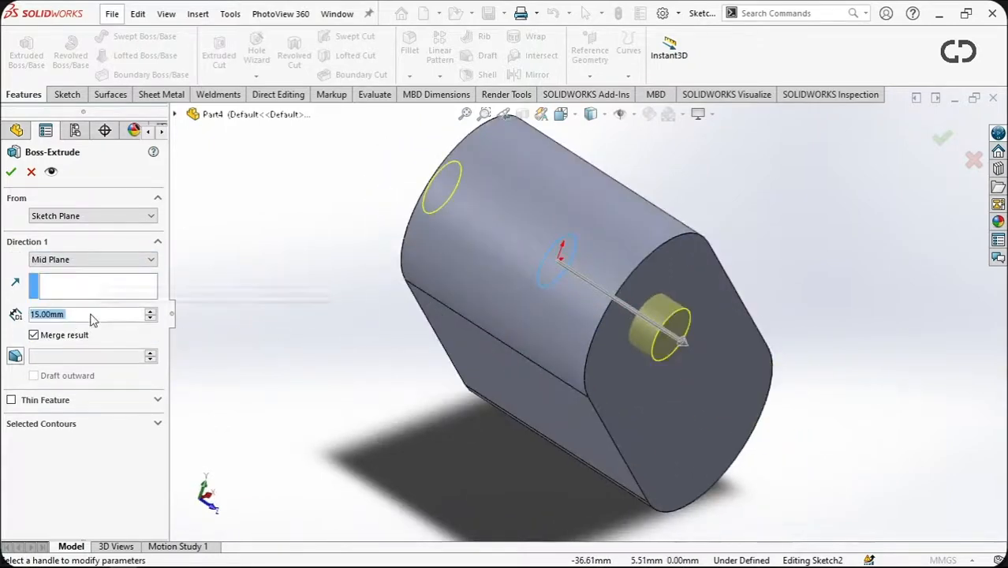
key(Return)
middle_drag(584, 378, 635, 361)
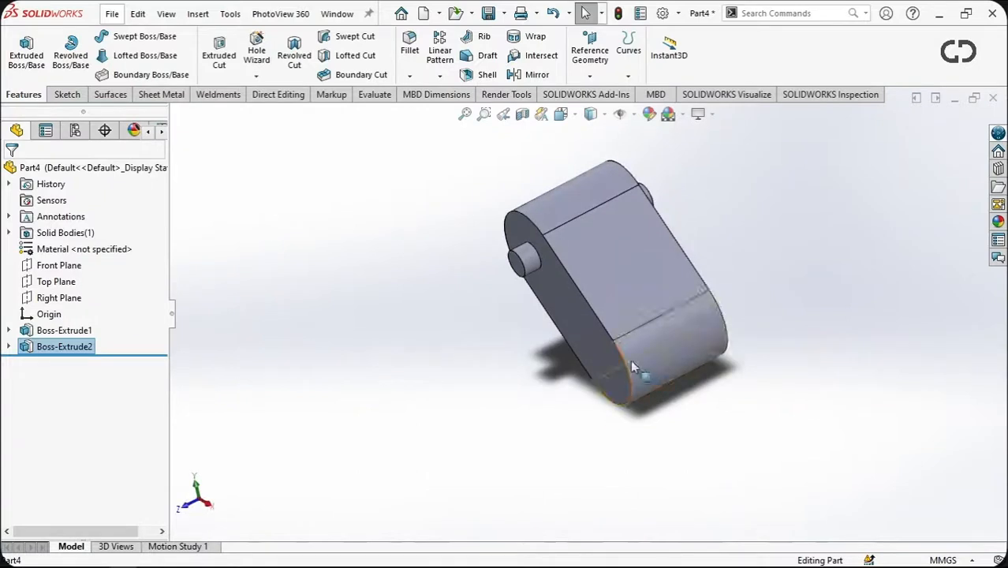
Create a reference plane offset 8 mm below the Top Plane using the flipped offset direction.
scroll(601, 331, up, 2)
middle_drag(618, 399, 4, 275)
click(589, 75)
click(600, 90)
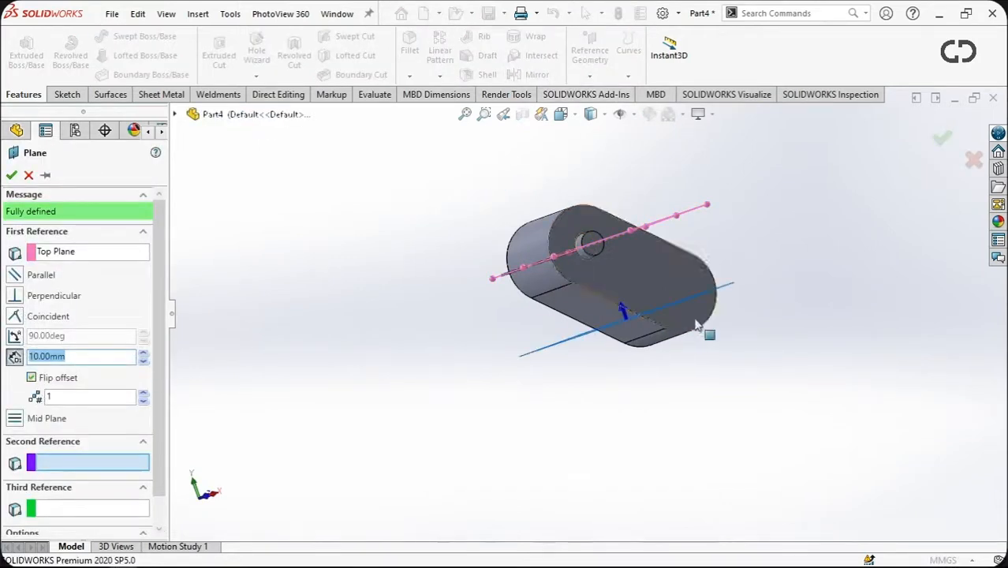
middle_drag(664, 333, 675, 354)
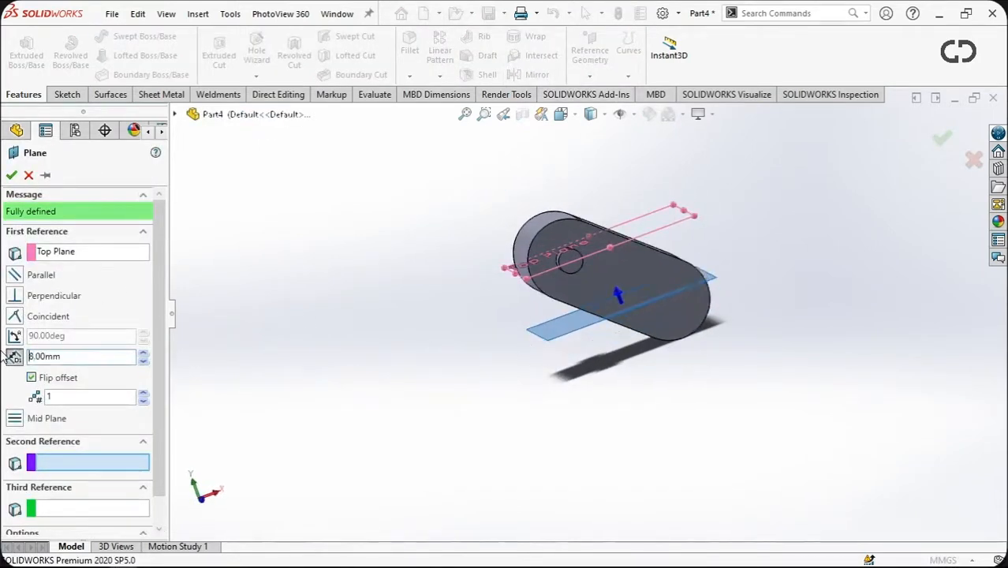
click(9, 182)
Sketch a circle about 11 mm in diameter on the new plane, level with the origin near the link's pinless end.
middle_drag(669, 371, 709, 459)
key(ctrl+8)
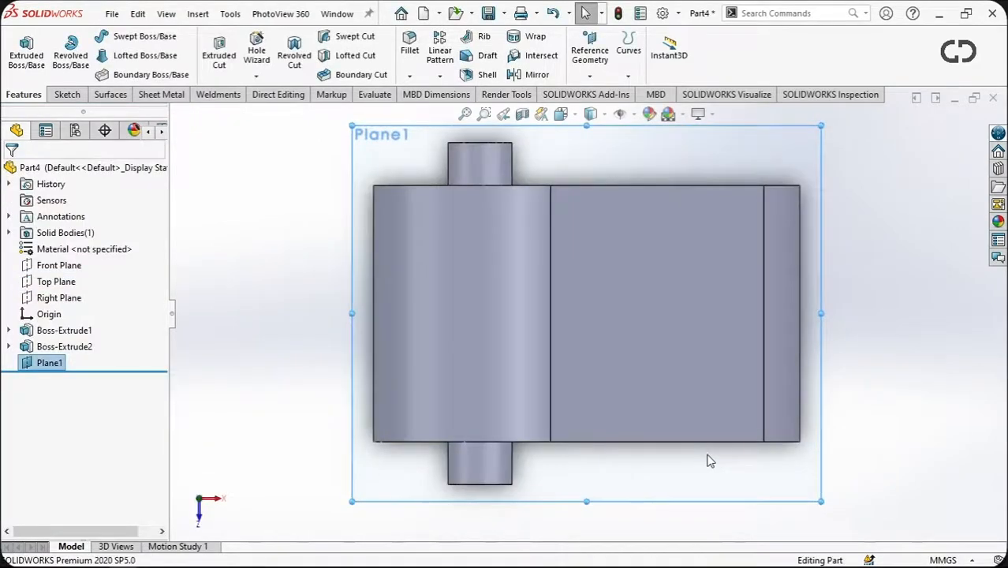
key(ctrl+8)
click(67, 95)
click(126, 36)
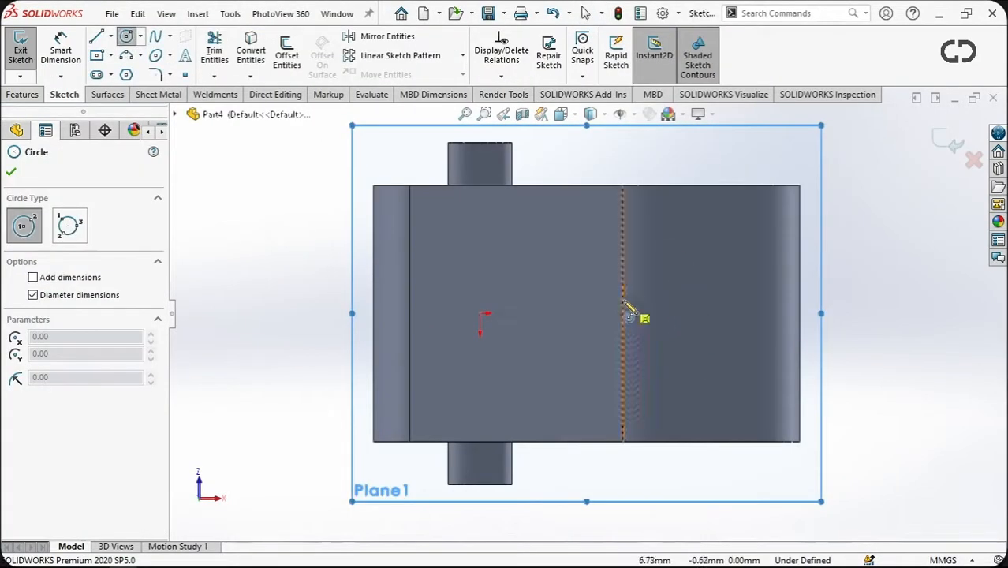
click(677, 314)
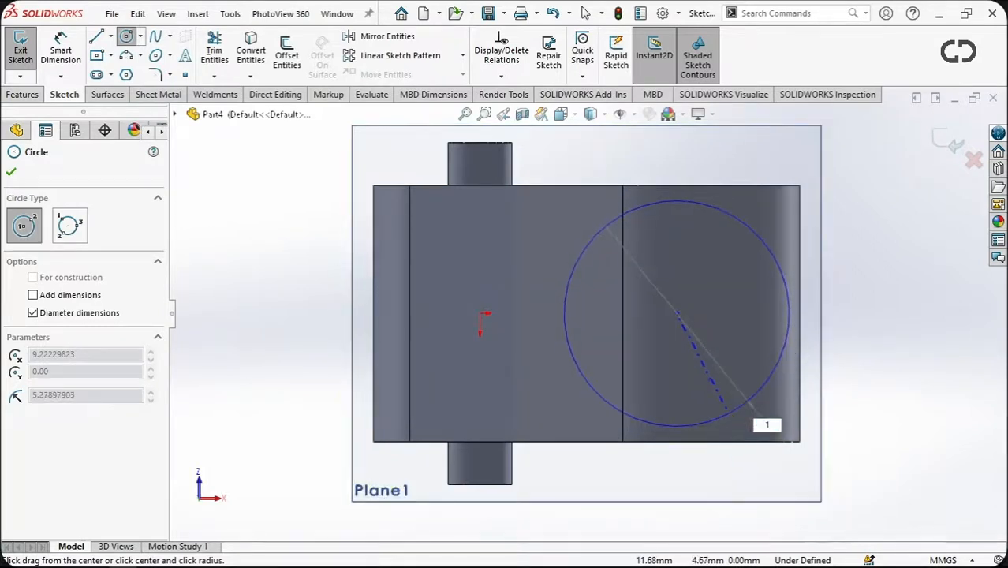
click(733, 424)
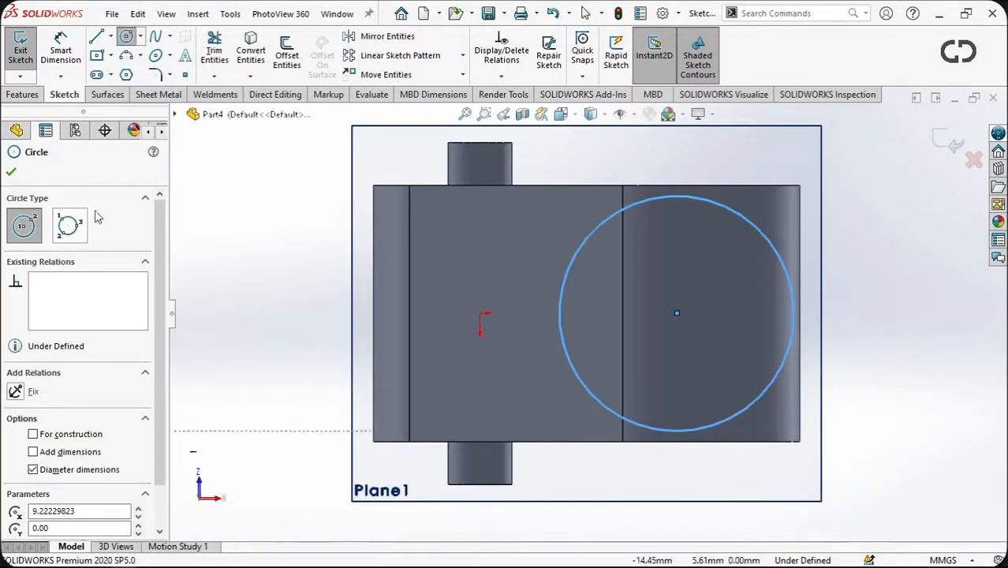
Set the diameter of the circle on the offset plane to 11.6 mm.
click(60, 48)
click(558, 332)
click(528, 328)
text(11.)
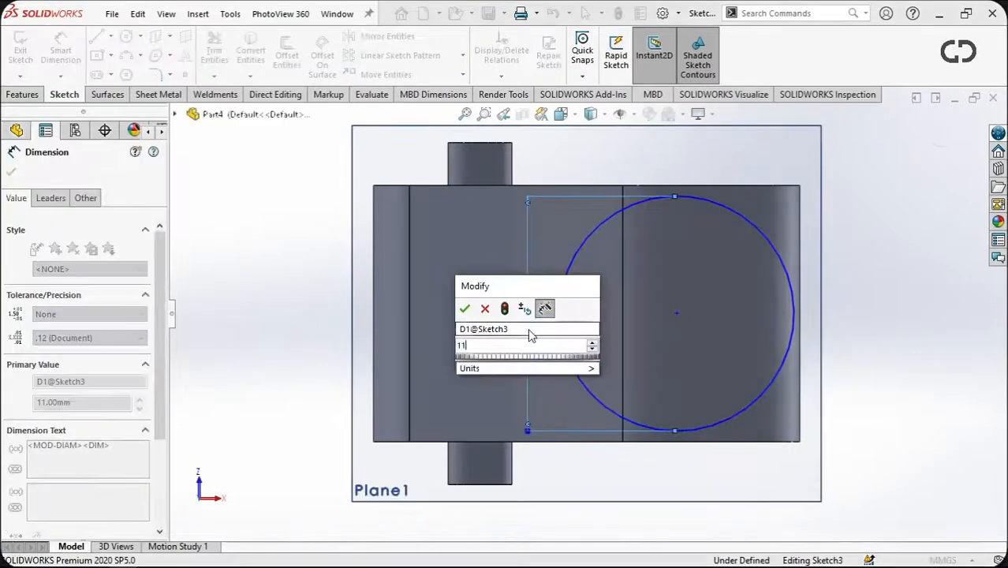
text(6)
key(Return)
key(Escape)
Dimension the horizontal distance from the circle's centre to the link's edge near the pinned end and close the sketch.
click(676, 313)
click(61, 49)
click(677, 313)
click(409, 256)
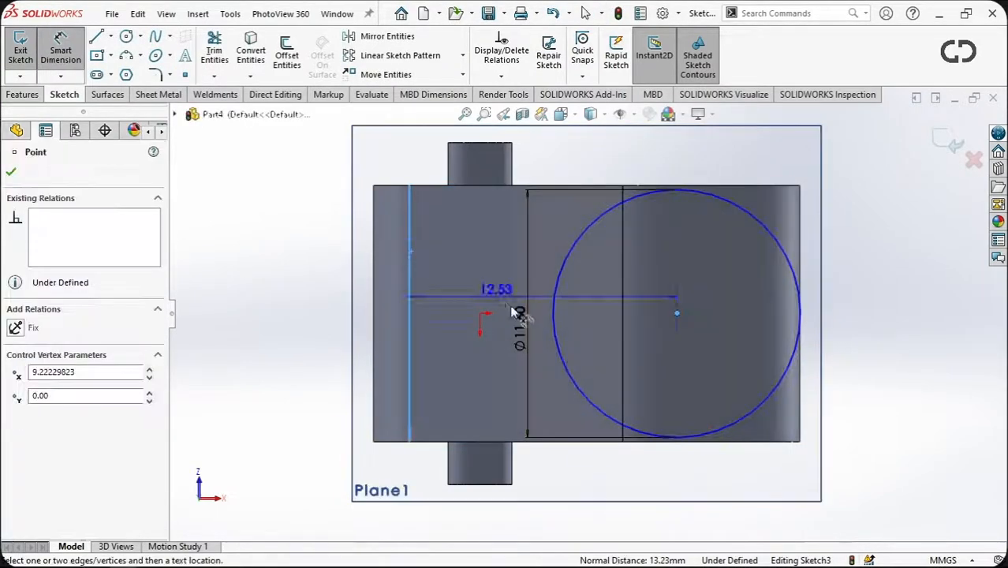
click(573, 487)
text(12.53214367mm)
key(Return)
click(950, 141)
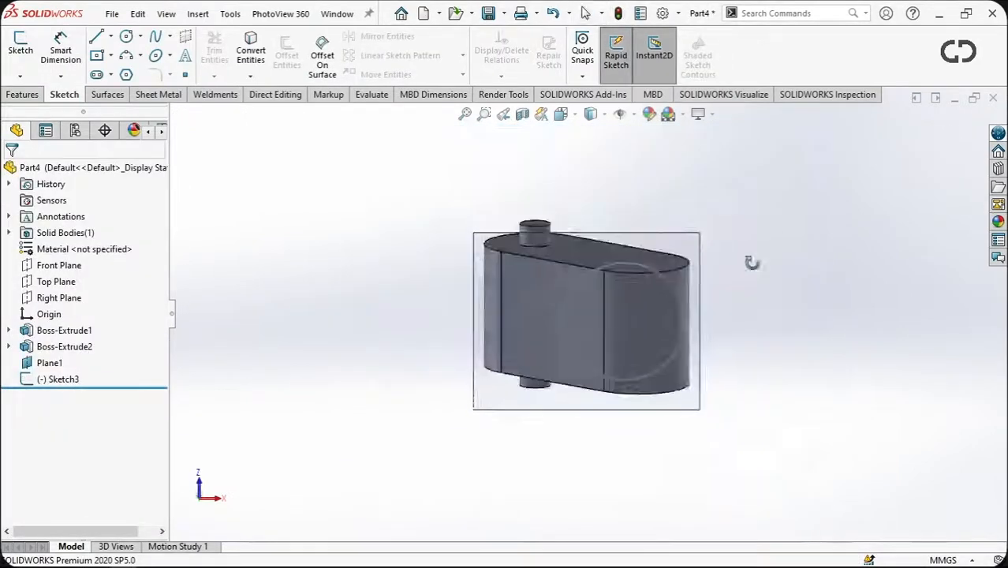
Extrude the 11.6 mm circle 300 mm to form the long leg rod below the link.
click(22, 94)
click(26, 52)
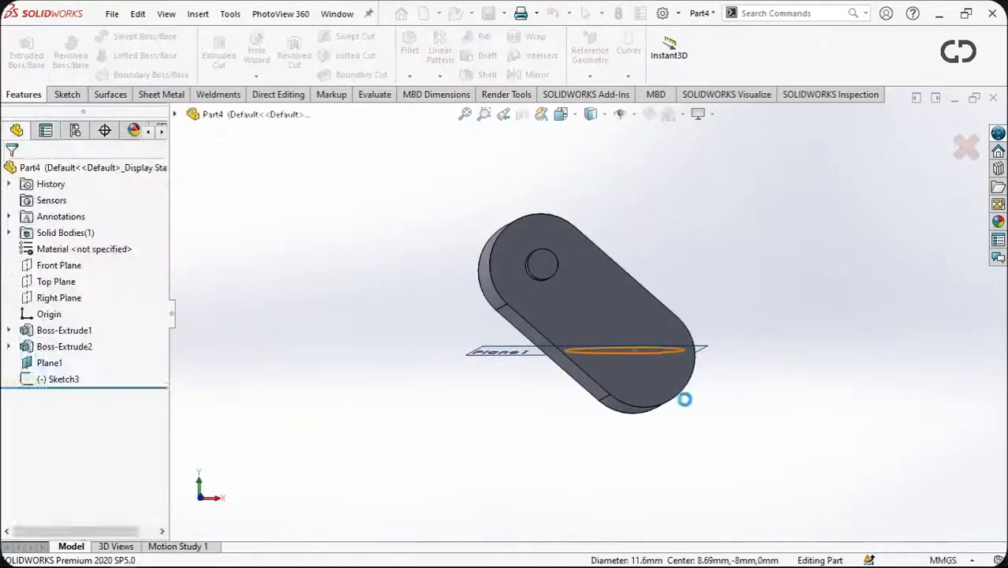
text(300)
key(Return)
scroll(612, 351, up, 6)
scroll(619, 241, down, 4)
key(Return)
Fillet the junction between the link and the leg rod.
scroll(584, 272, down, 5)
middle_drag(527, 430, 755, 379)
scroll(501, 402, down, 1)
click(499, 402)
click(633, 346)
scroll(580, 355, up, 5)
click(11, 172)
Create a reference plane offset 50 mm from the rod's free end face, flipped back towards the link.
scroll(631, 398, up, 7)
middle_drag(605, 418, 573, 432)
scroll(603, 423, down, 4)
scroll(591, 370, up, 2)
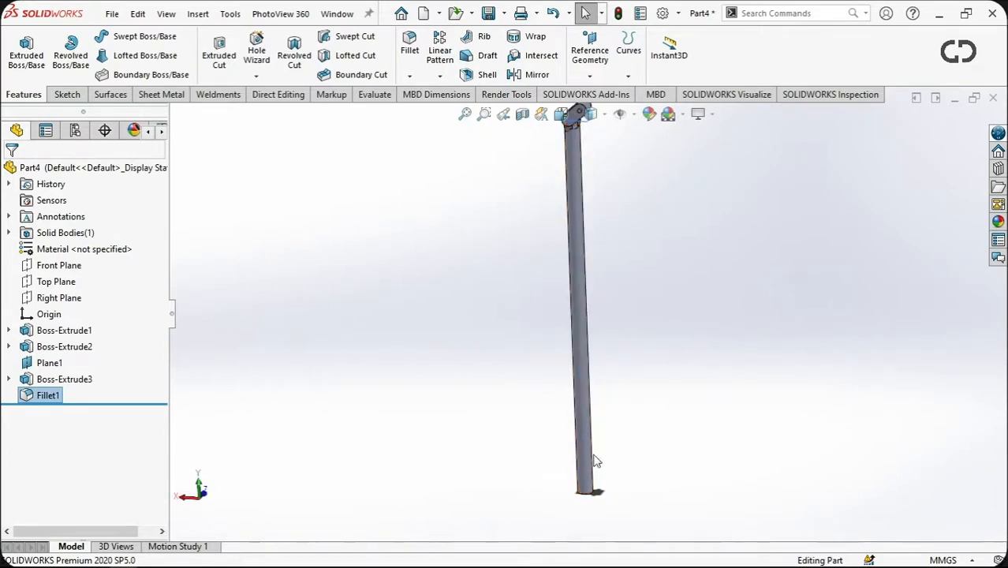
middle_drag(573, 394, 594, 484)
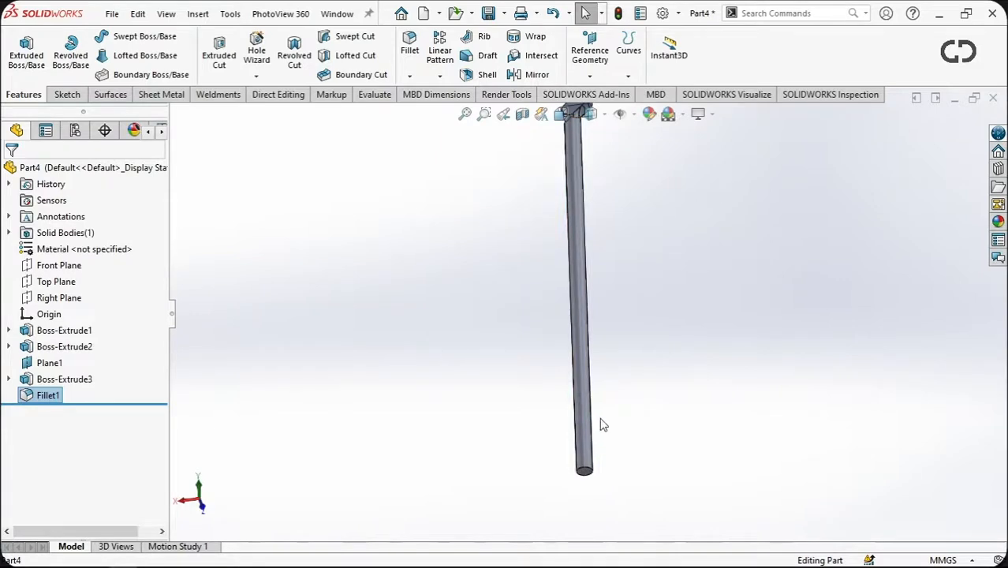
middle_drag(594, 418, 591, 387)
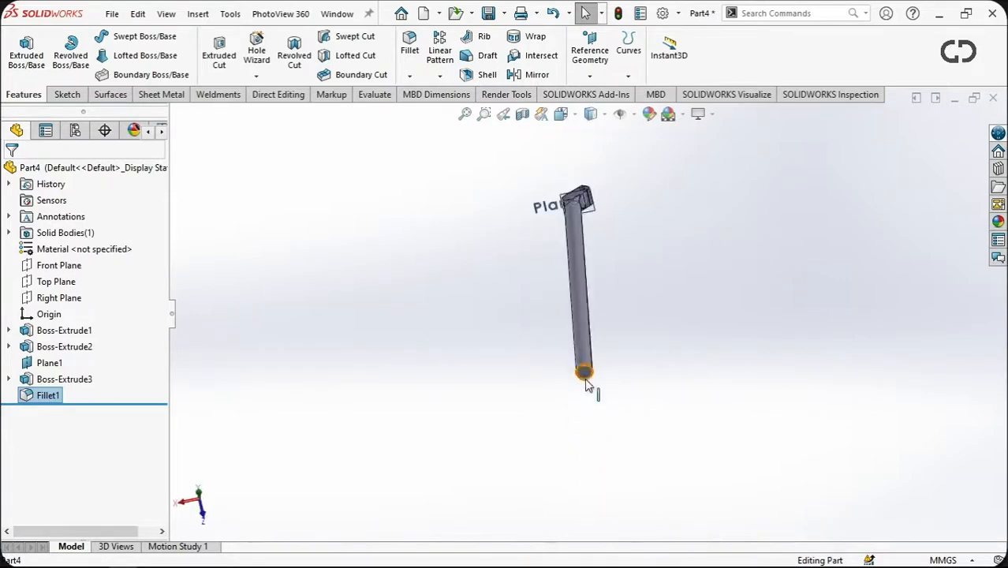
click(584, 371)
click(589, 54)
click(609, 96)
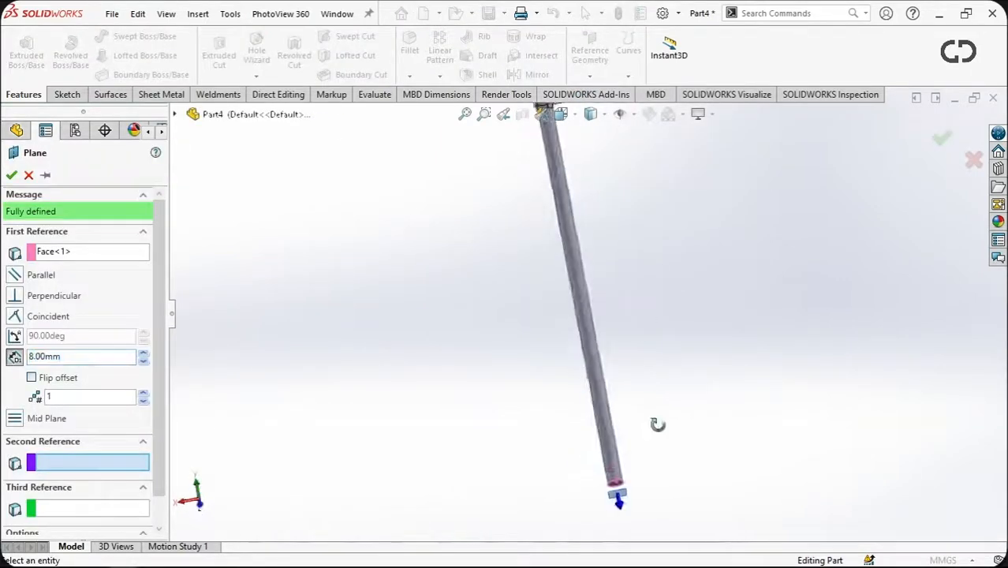
click(31, 379)
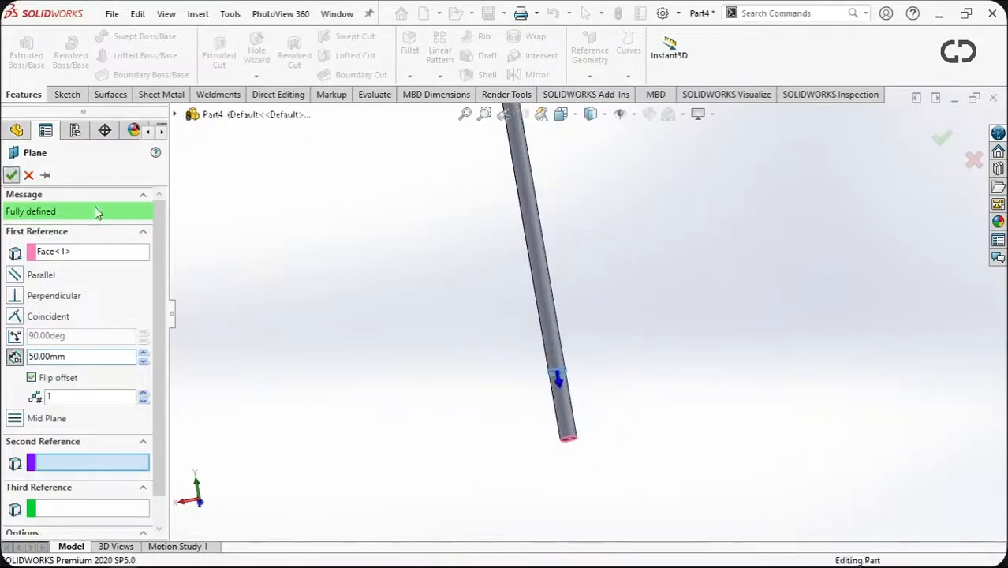
click(12, 175)
Sketch two circles on the new plane centred on the rod, one slightly larger than the rod and one about 20 mm in diameter.
scroll(580, 395, down, 5)
middle_drag(690, 358, 734, 481)
key(ctrl+8)
key(ctrl+8)
key(ctrl+8)
click(67, 94)
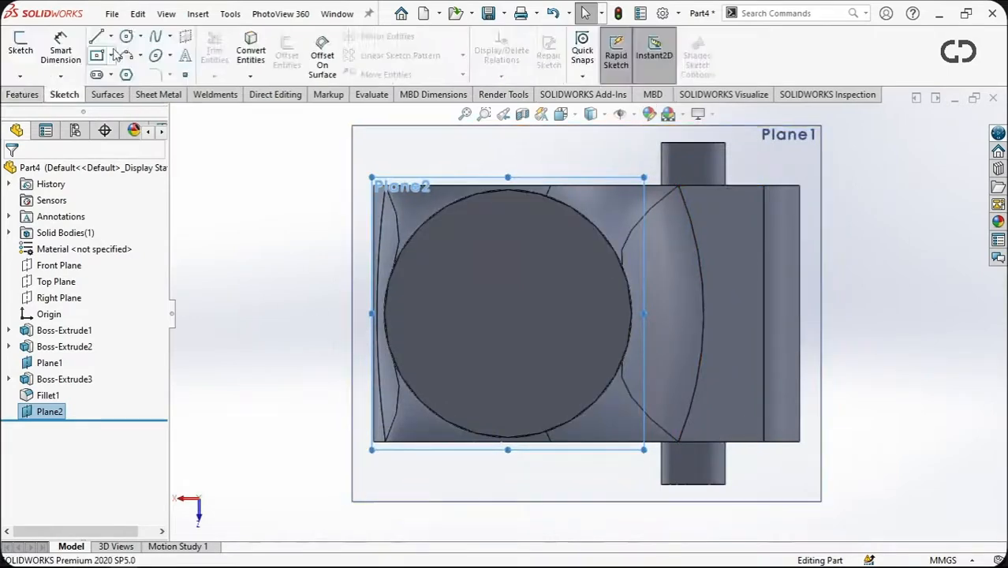
click(126, 37)
click(508, 313)
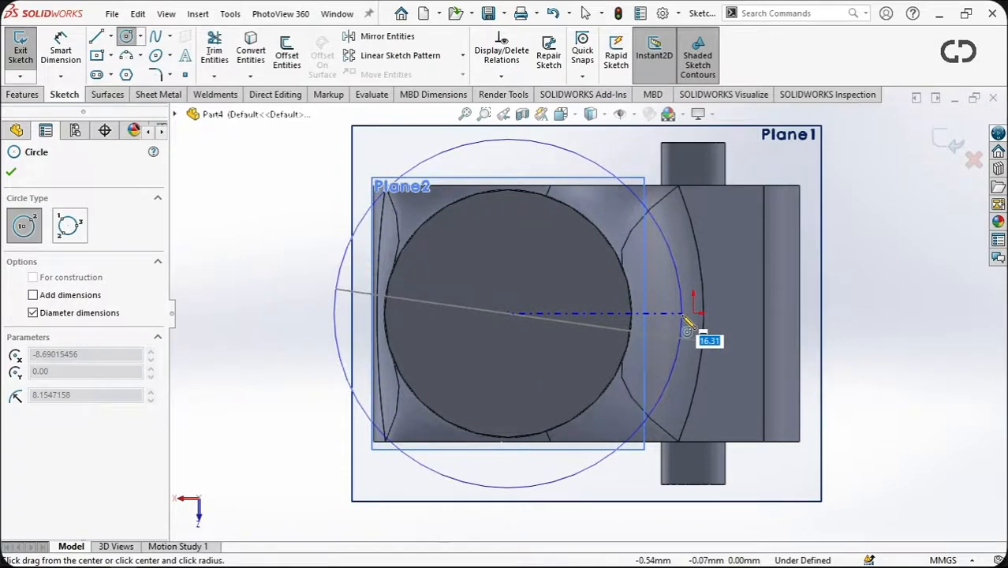
click(647, 310)
click(508, 313)
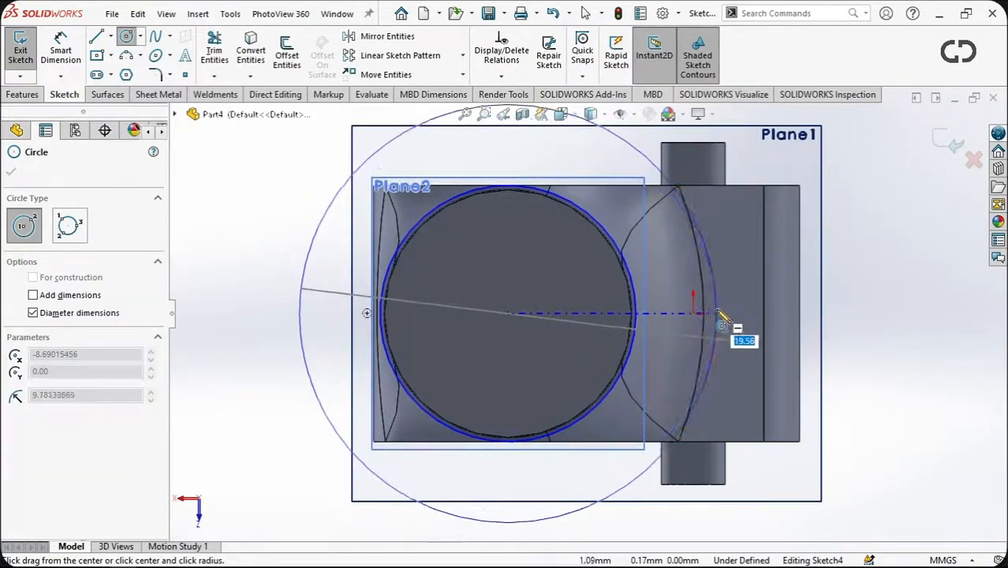
click(720, 313)
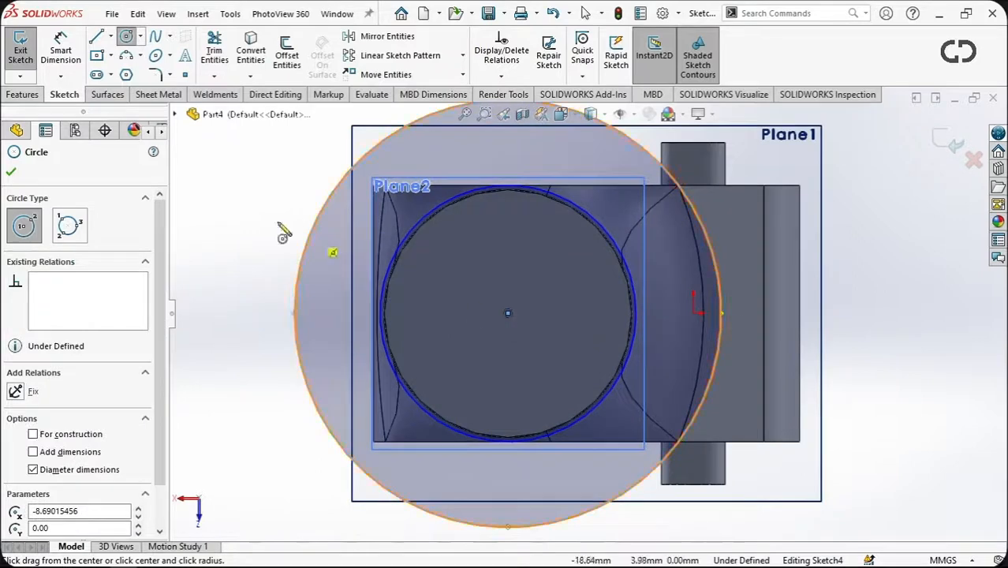
click(99, 39)
click(496, 224)
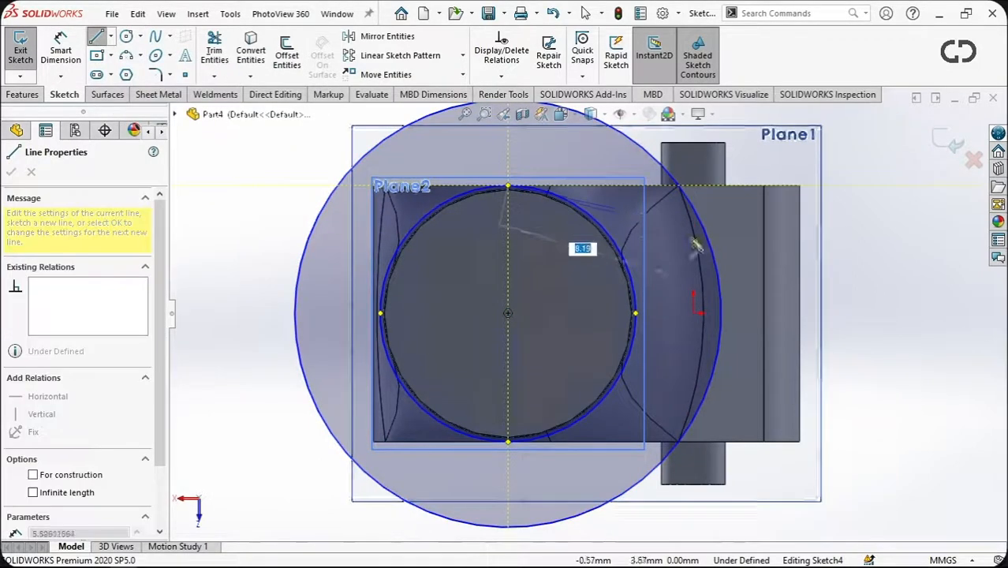
key(Escape)
Sketch a line about 9 mm long, tangent to the inner circle and ending just beyond the outer circle.
click(101, 39)
click(508, 187)
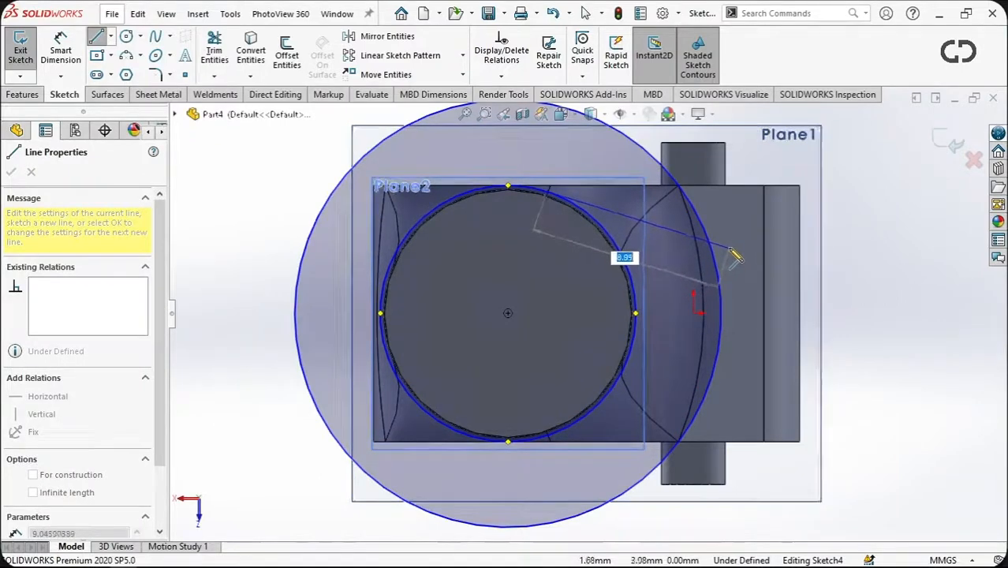
double_click(728, 247)
Draw a horizontal centreline about 11 mm long from the circles' centre and offset it 3 mm to both sides.
click(96, 37)
click(507, 313)
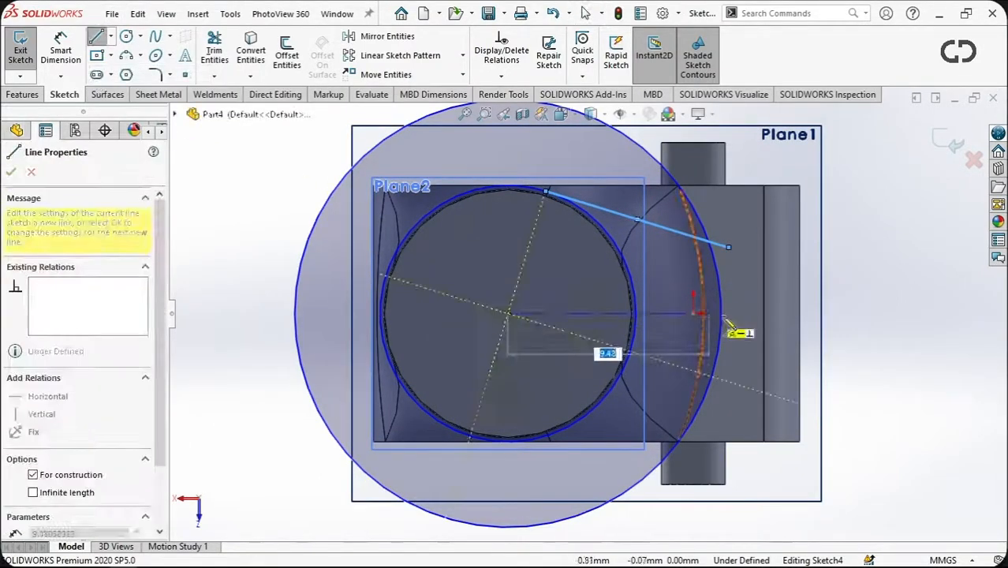
double_click(749, 313)
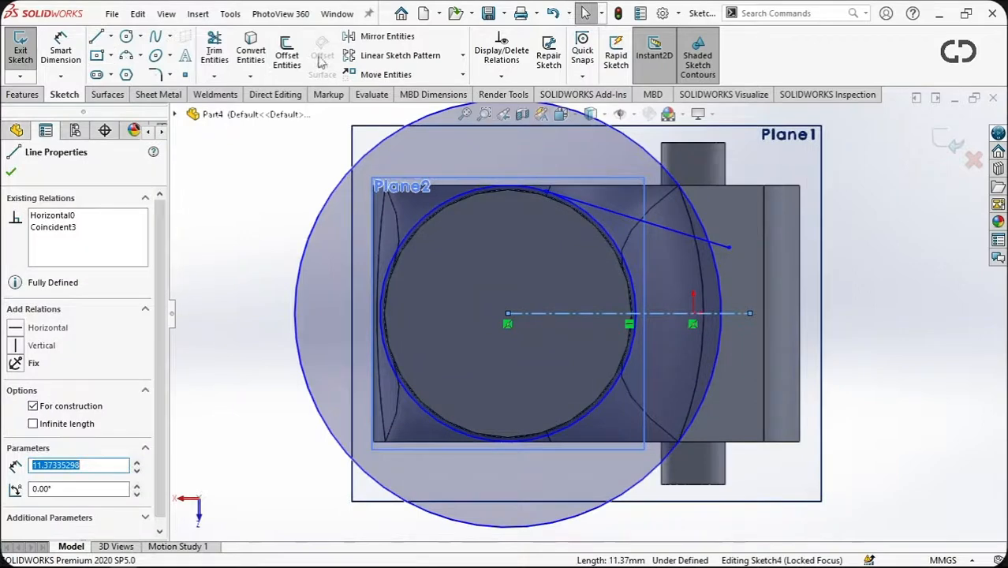
click(286, 55)
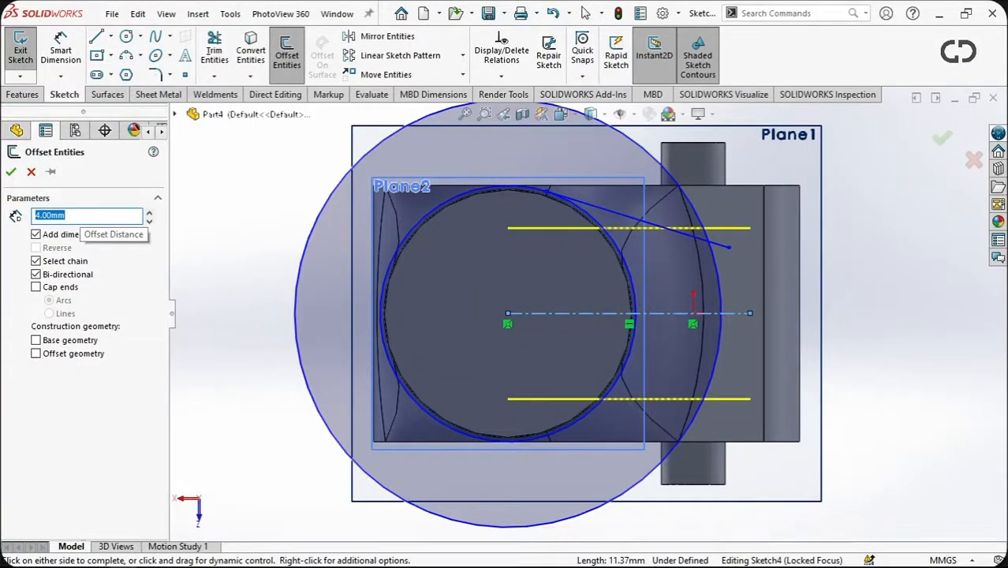
key(Return)
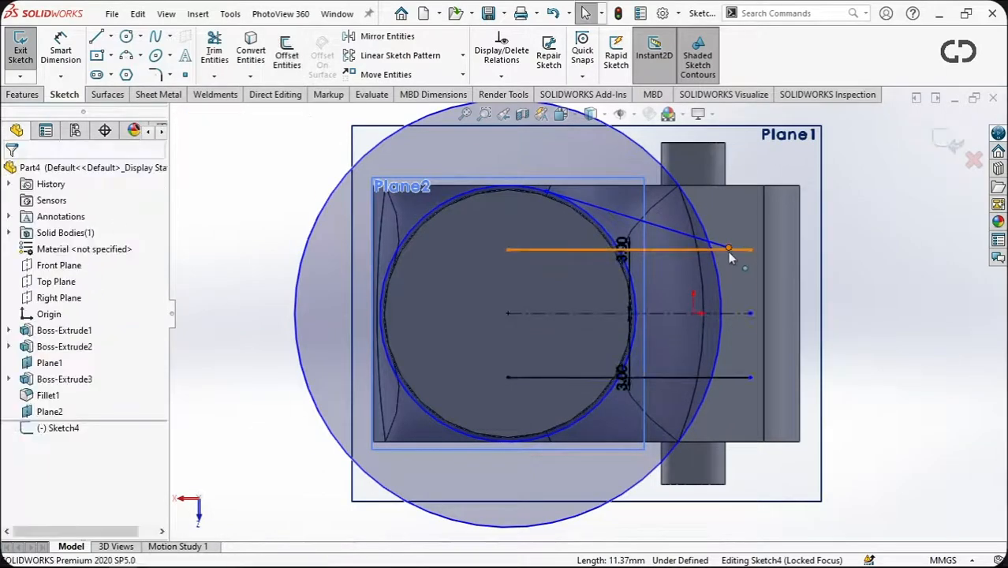
Mirror the slanted tangent line about the horizontal centreline.
scroll(710, 263, down, 4)
scroll(709, 262, up, 4)
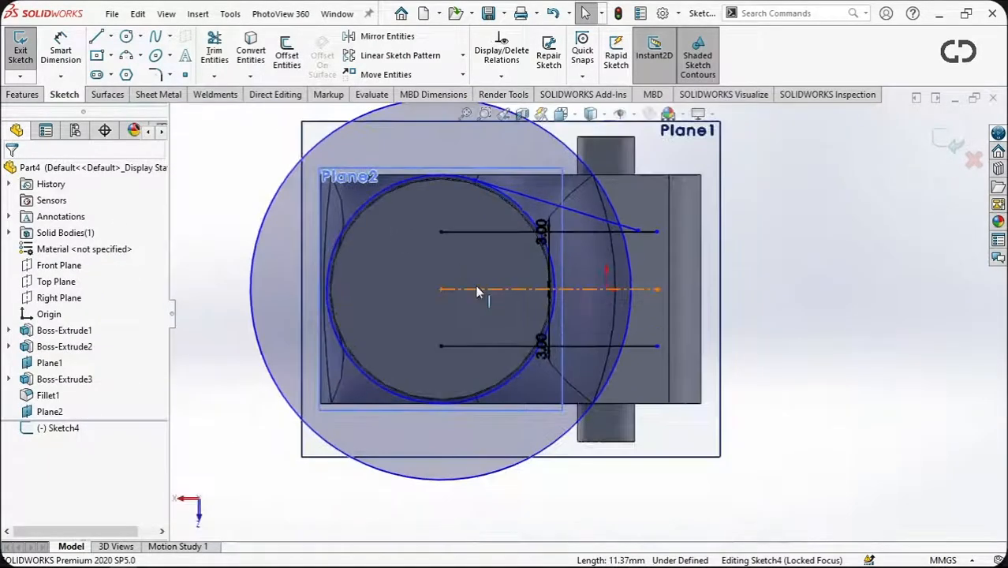
click(518, 194)
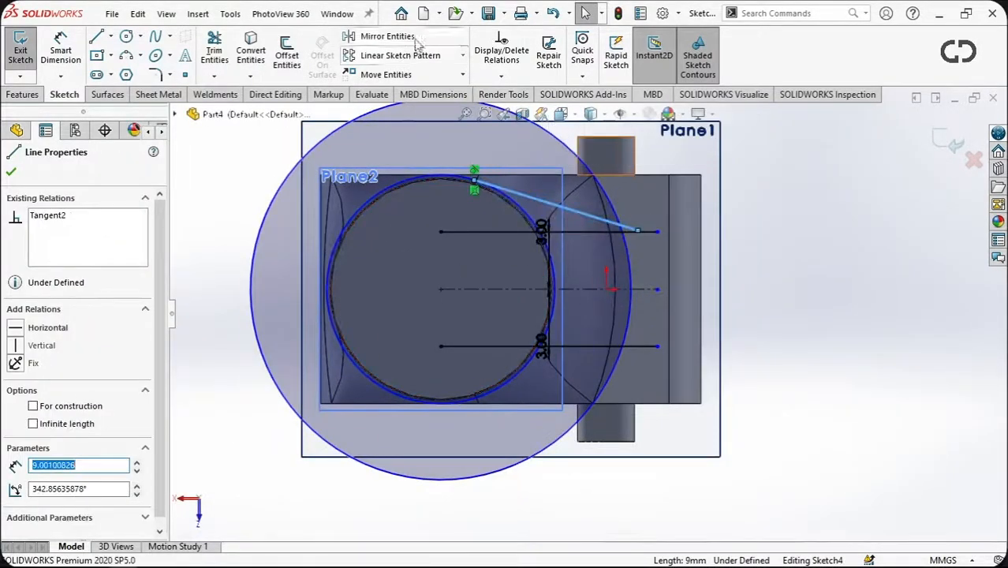
click(386, 35)
click(453, 289)
right_click(427, 317)
Trim the line overhangs and the outer circle, keeping only the short arcs that close the two jaw tips.
key(t)
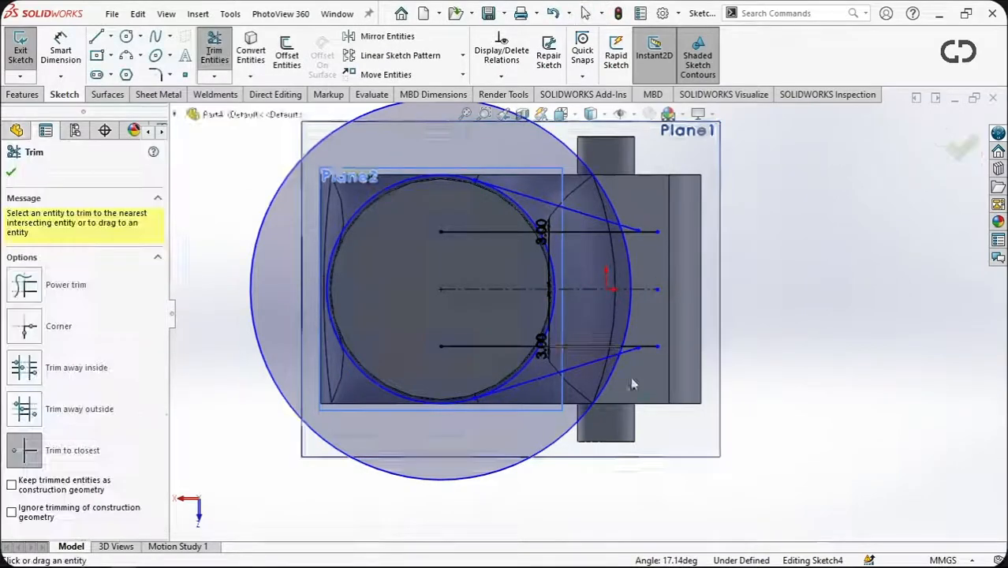
scroll(630, 376, down, 4)
click(608, 307)
click(607, 301)
scroll(608, 301, up, 3)
click(616, 236)
click(596, 197)
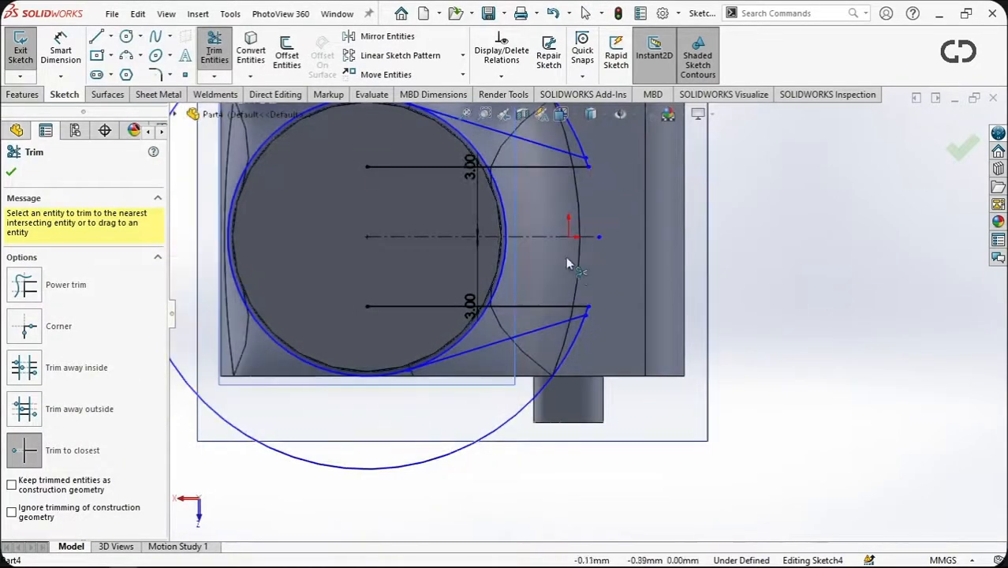
scroll(578, 293, up, 3)
scroll(473, 189, down, 3)
click(646, 190)
Trim the inner circle's arcs between the jaw lines and the offset lines' inner ends to leave a closed clamp outline.
scroll(643, 196, up, 3)
scroll(529, 398, down, 2)
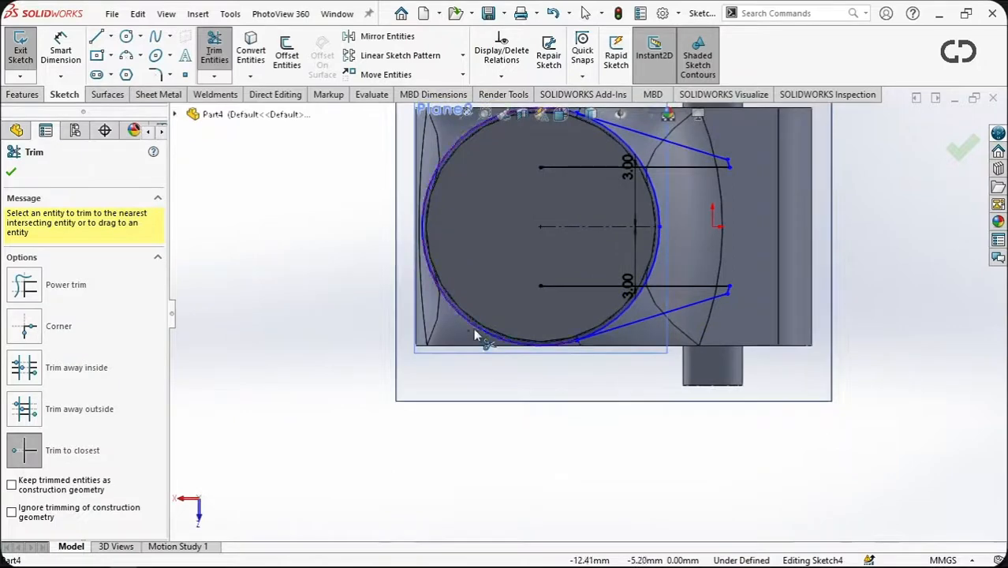
scroll(640, 285, down, 4)
click(616, 335)
scroll(615, 331, up, 5)
scroll(572, 221, down, 3)
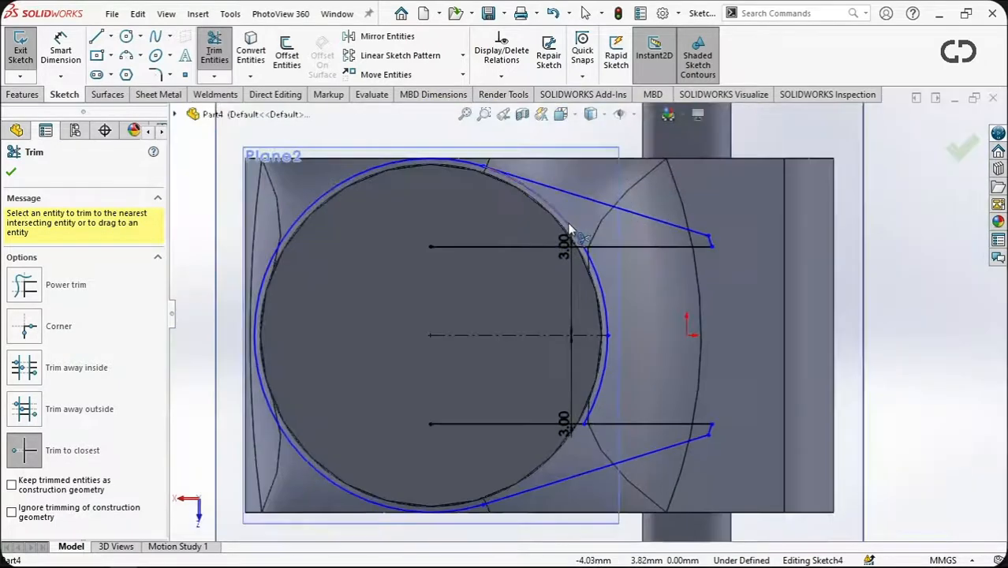
click(567, 222)
scroll(569, 226, up, 3)
scroll(646, 315, down, 2)
scroll(651, 349, down, 4)
click(592, 317)
scroll(586, 314, up, 4)
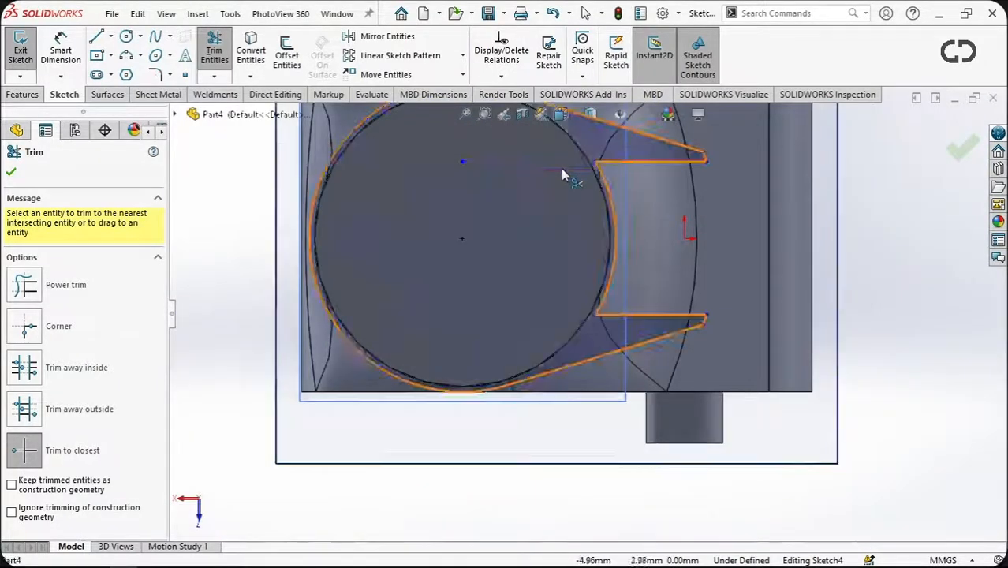
click(558, 162)
scroll(557, 166, up, 4)
key(Escape)
Dimension the gap between the two parallel jaw edges as 6 mm and exit the sketch.
click(671, 239)
click(669, 332)
click(672, 285)
key(Return)
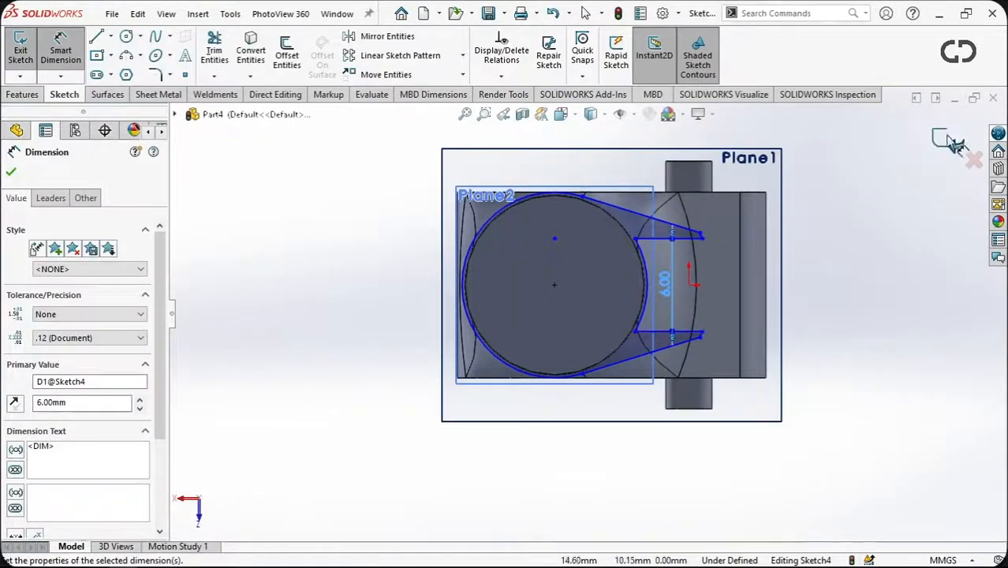
click(950, 142)
Examine how the clamp outline sits around the rod from several angles.
scroll(637, 276, up, 1)
scroll(644, 292, down, 3)
middle_drag(645, 295, 650, 334)
scroll(622, 364, up, 9)
middle_drag(608, 381, 611, 368)
scroll(596, 364, down, 9)
scroll(571, 309, up, 3)
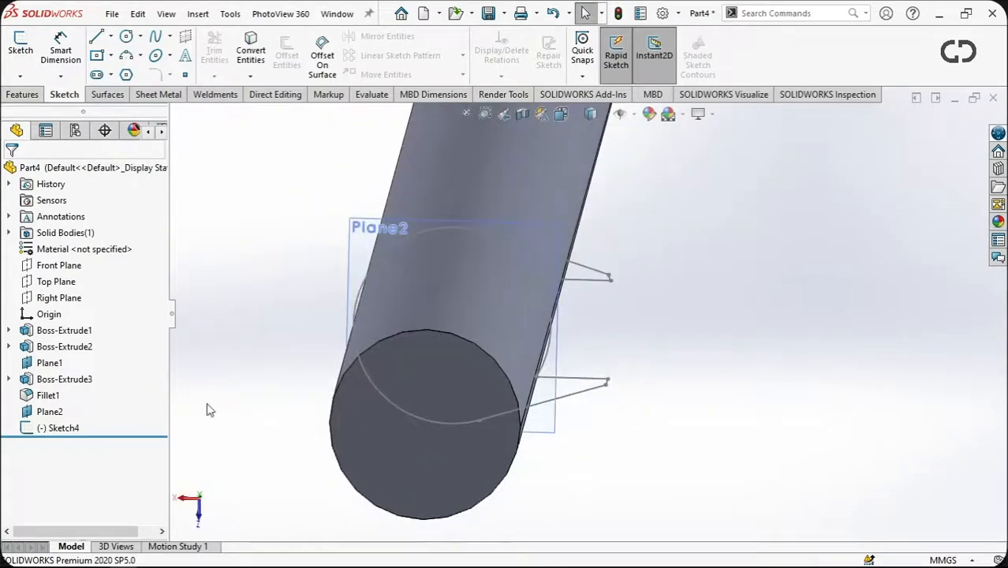
scroll(465, 366, up, 9)
middle_drag(551, 325, 420, 364)
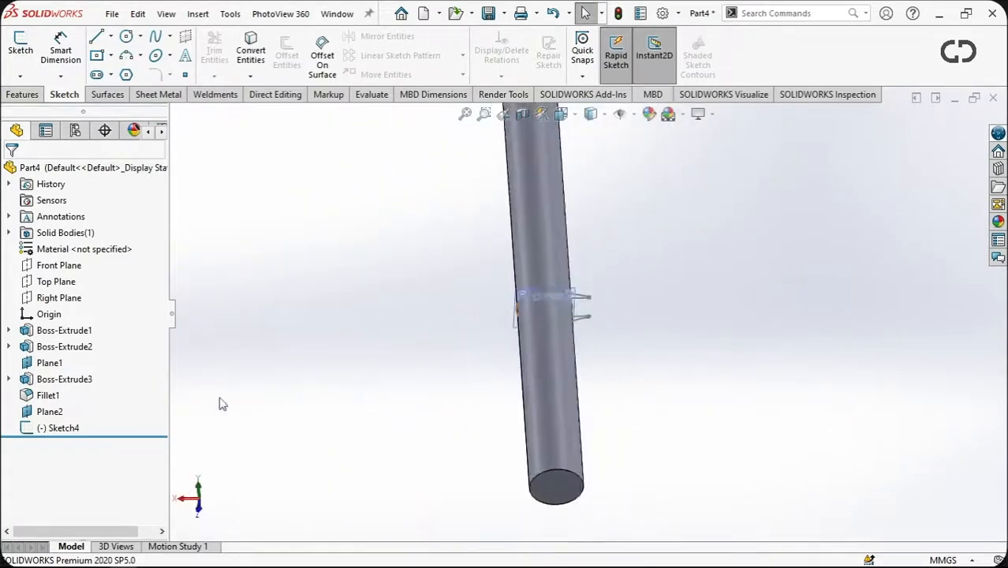
Reopen the clamp sketch and set the length of one jaw's inner edge to 5 mm.
click(66, 386)
scroll(617, 299, down, 10)
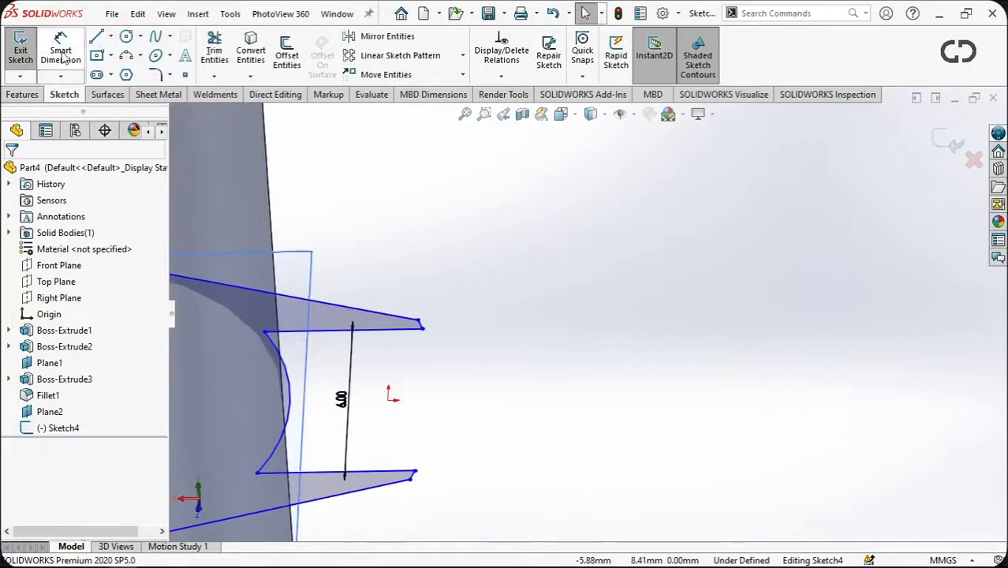
click(61, 50)
click(390, 332)
click(394, 357)
text(5)
key(Return)
Dimension the opposite jaw's inner edge as 5 mm and exit the clamp sketch.
click(406, 472)
click(418, 435)
click(357, 418)
middle_drag(465, 315, 453, 363)
scroll(454, 364, up, 8)
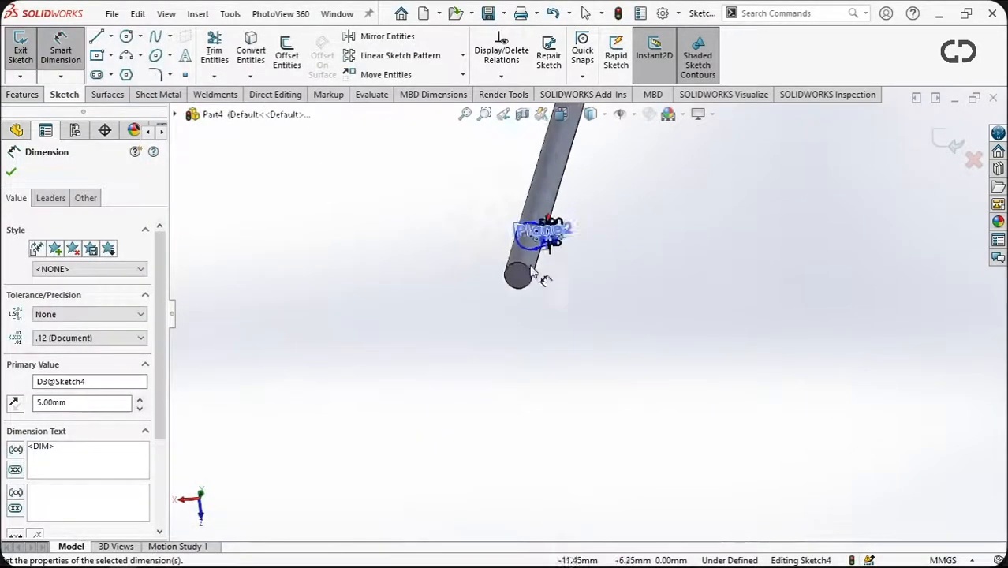
scroll(541, 275, down, 5)
click(13, 172)
click(939, 142)
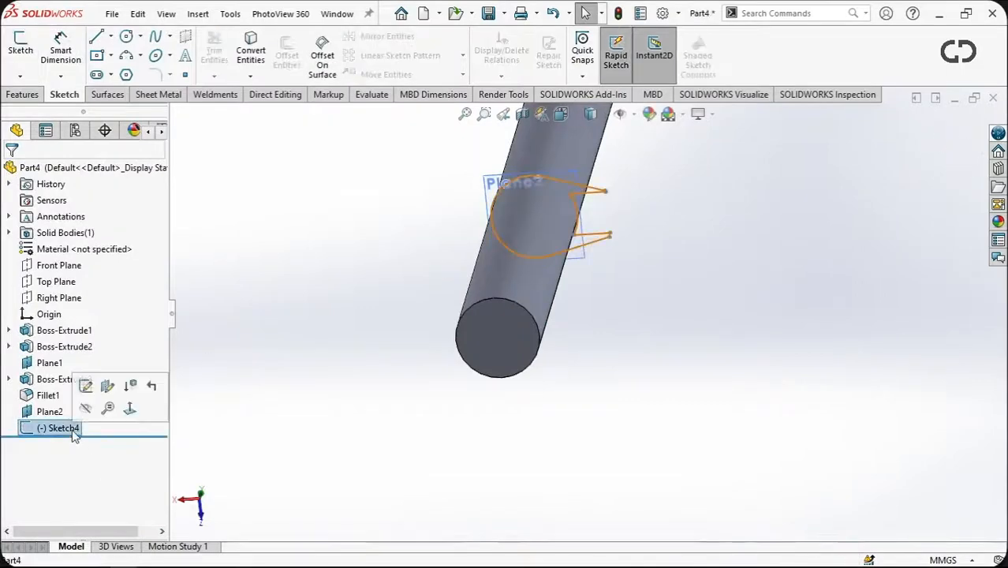
Begin extruding the clamp outline from its sketch plane with a blind depth of 5 mm, merged with the rod.
click(22, 94)
click(26, 53)
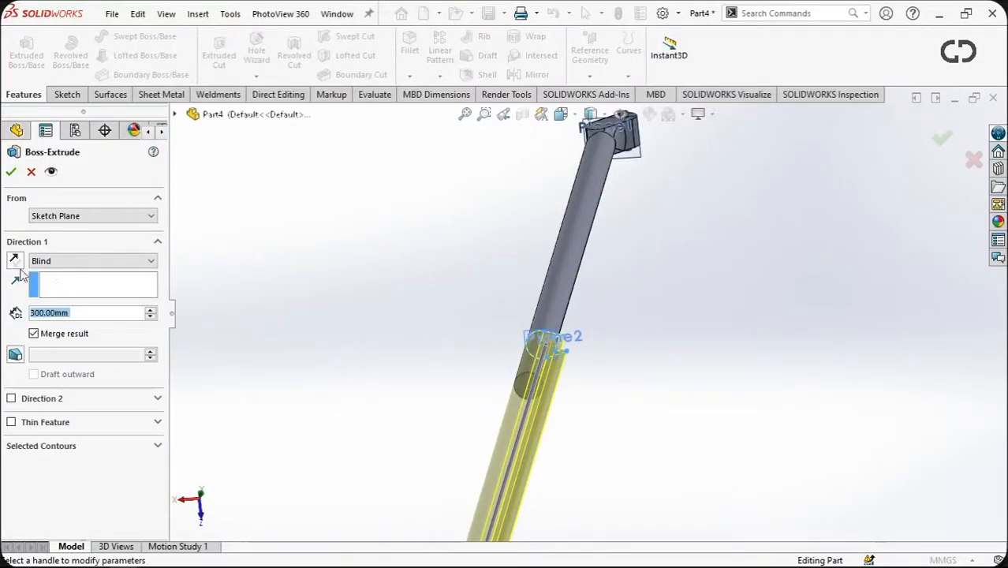
text(5)
key(Return)
scroll(563, 265, down, 5)
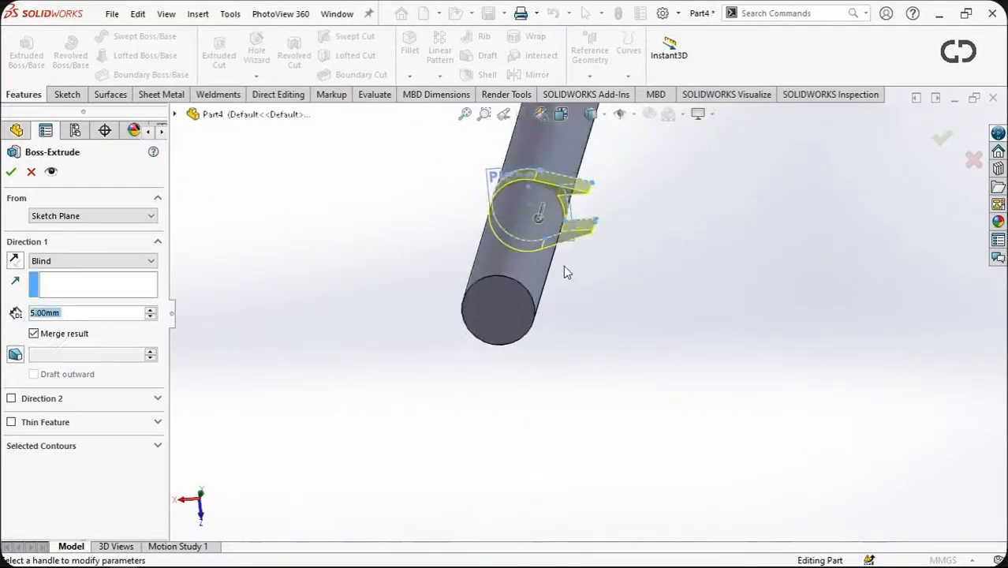
middle_drag(544, 441, 558, 342)
scroll(557, 343, up, 2)
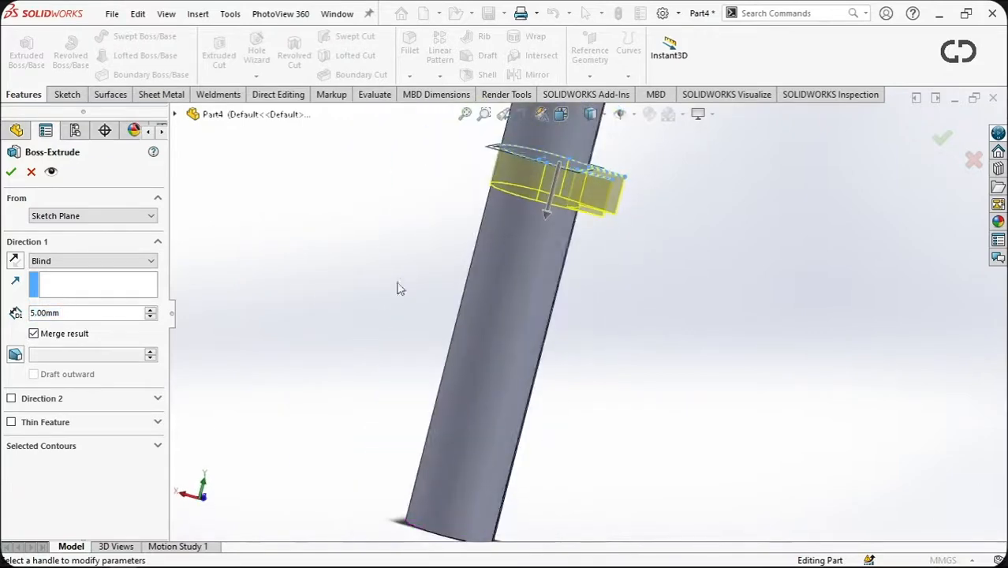
text(6)
key(Return)
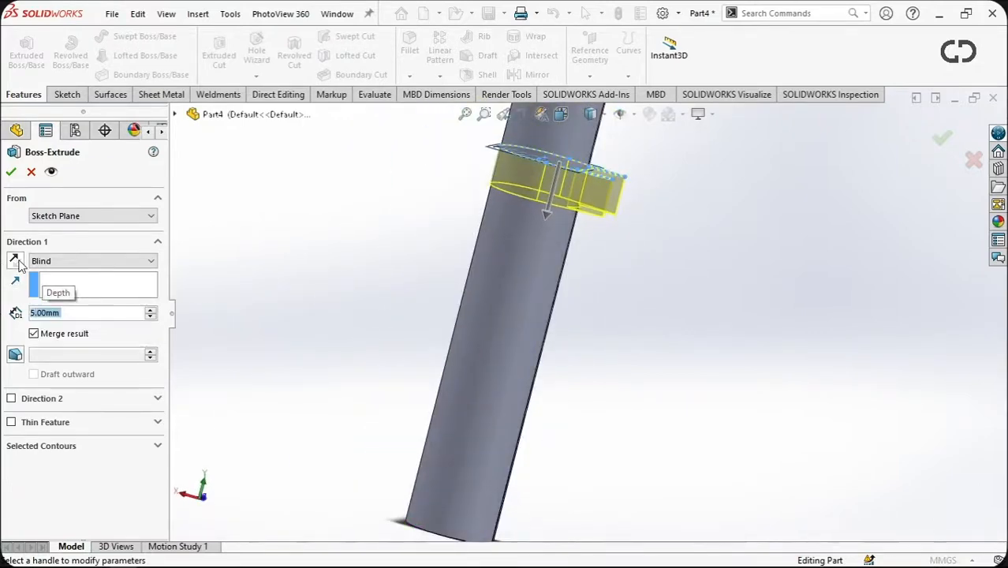
Reverse the clamp extrusion's direction and complete the boss.
click(14, 260)
scroll(368, 223, down, 3)
scroll(471, 236, up, 4)
middle_drag(464, 178, 641, 316)
key(Return)
Sketch a closed right triangle on the Front Plane over the rod's free end, its diagonal running from the end corner past the opposite side.
scroll(476, 260, up, 5)
scroll(641, 316, up, 8)
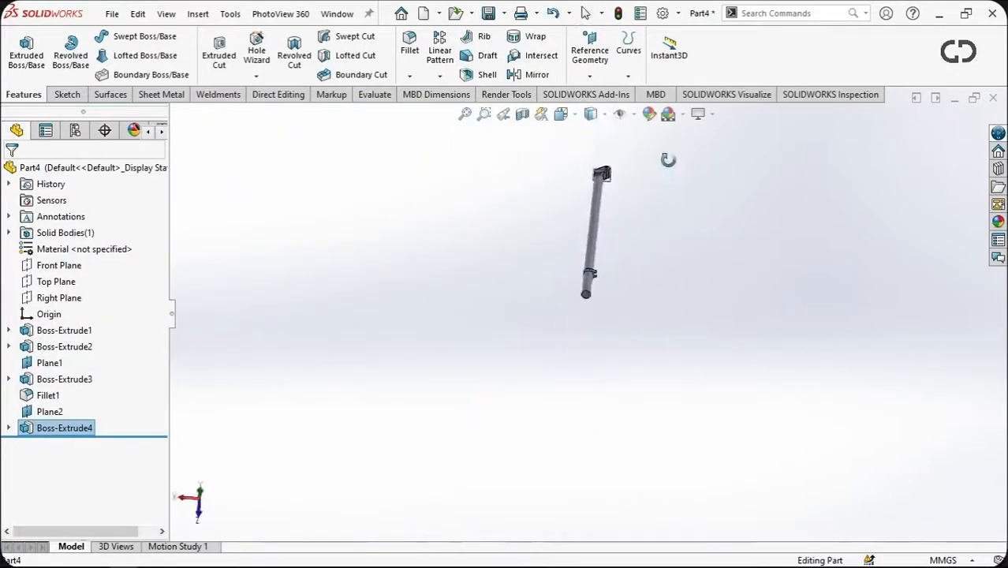
middle_drag(666, 165, 651, 264)
scroll(587, 300, down, 10)
scroll(574, 297, up, 8)
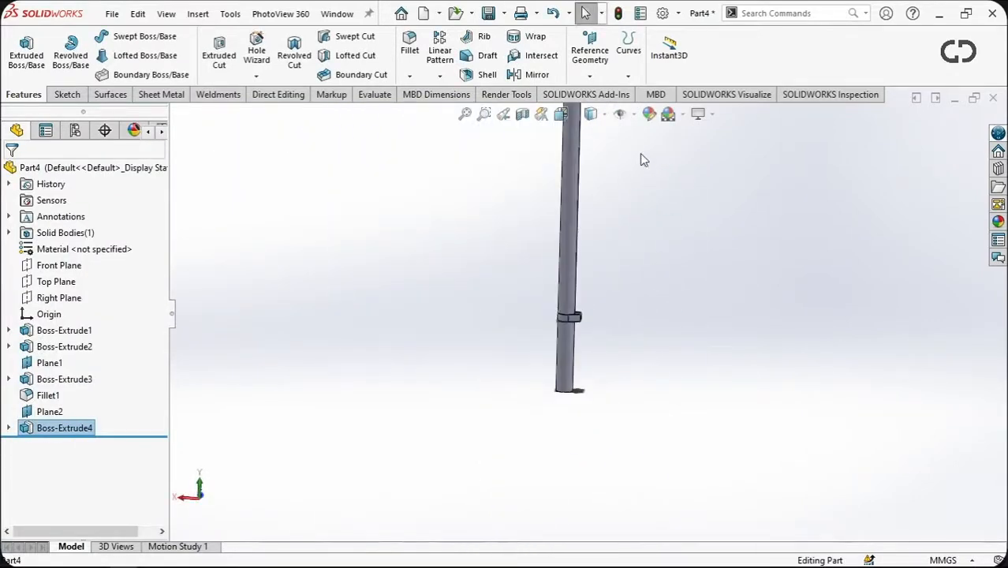
middle_drag(592, 154, 553, 519)
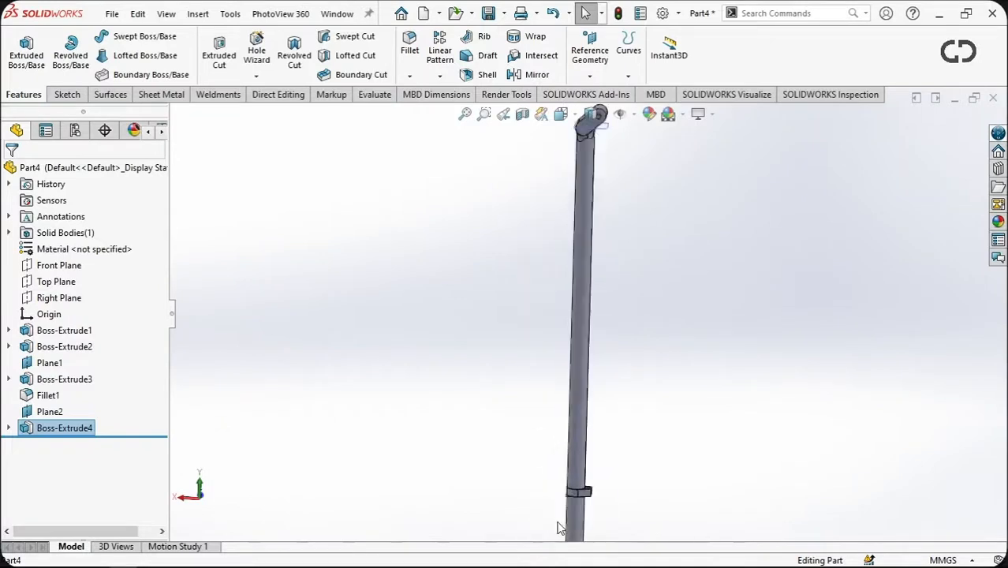
scroll(568, 446, down, 4)
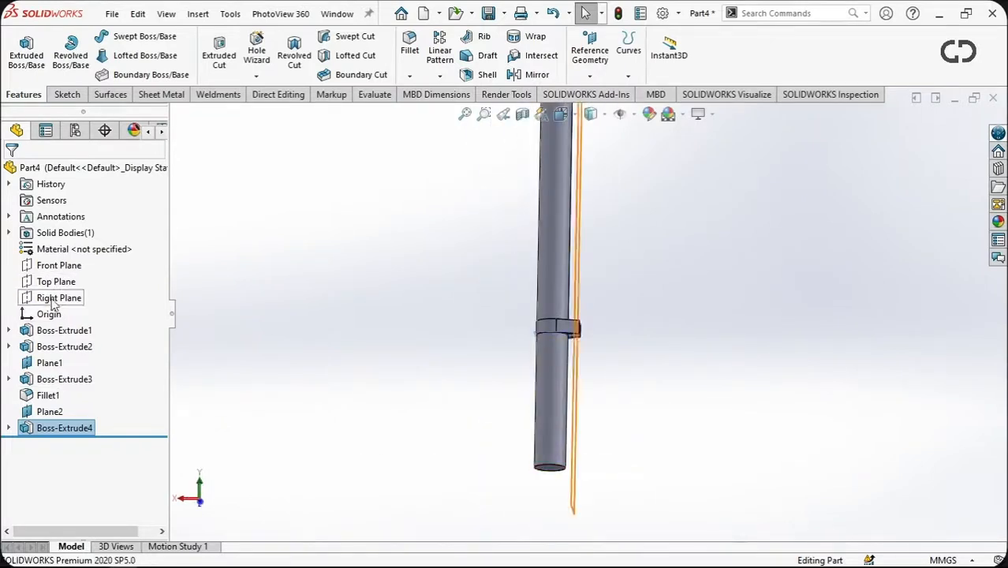
key(l)
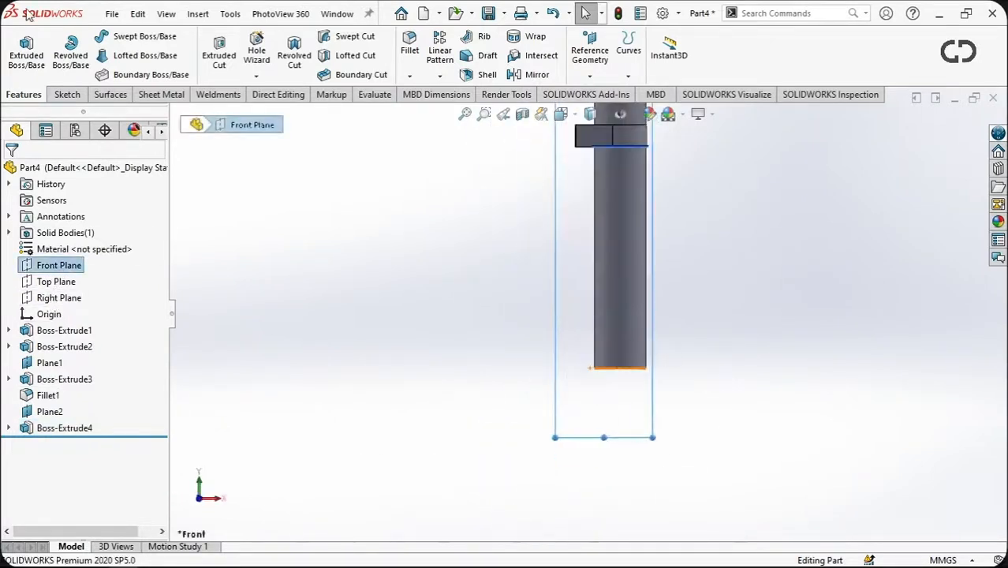
click(645, 368)
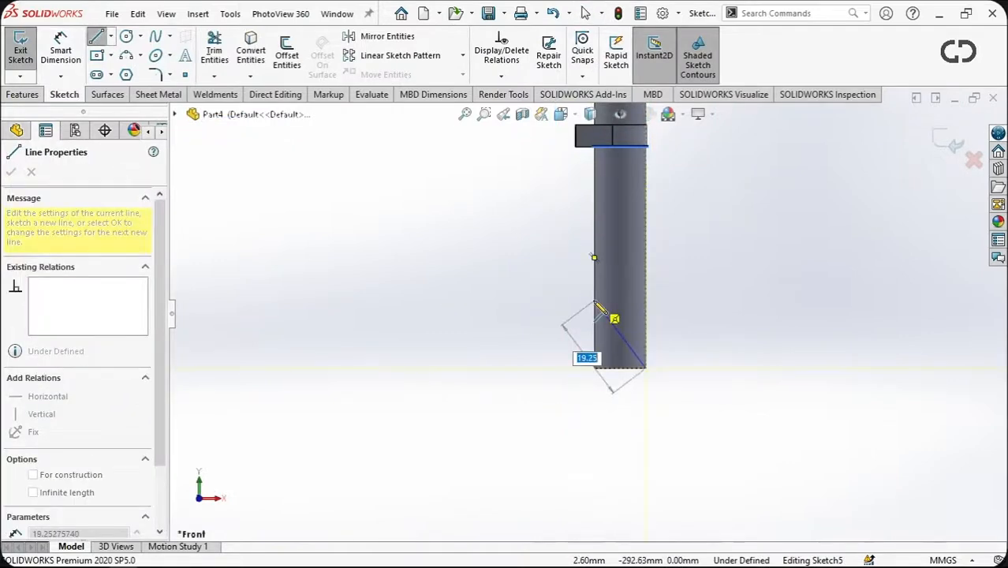
click(581, 290)
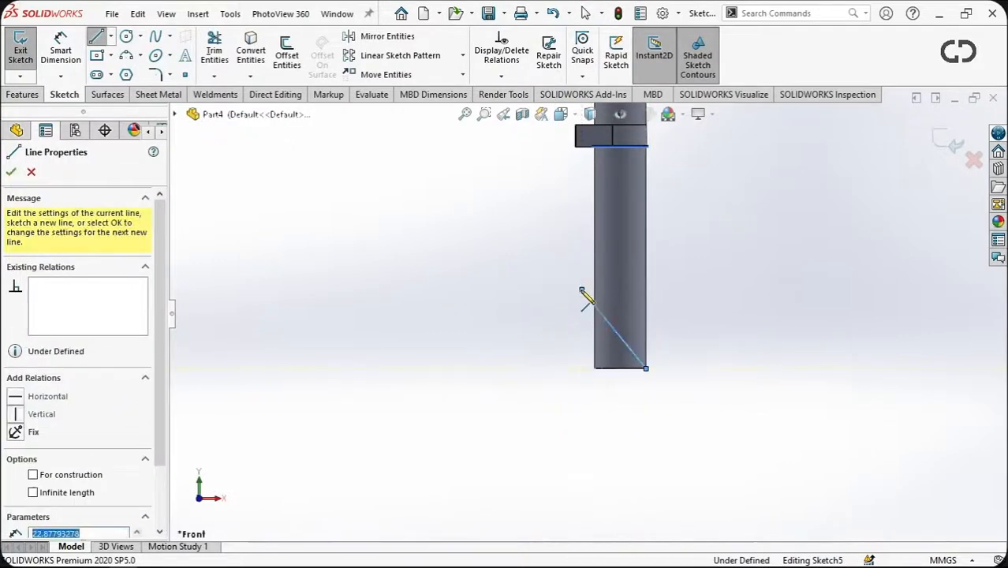
click(646, 368)
Dimension the triangle's vertical side as 15 mm and finish with the sketch selected.
key(d)
click(581, 339)
click(561, 336)
text(15)
key(Return)
click(11, 171)
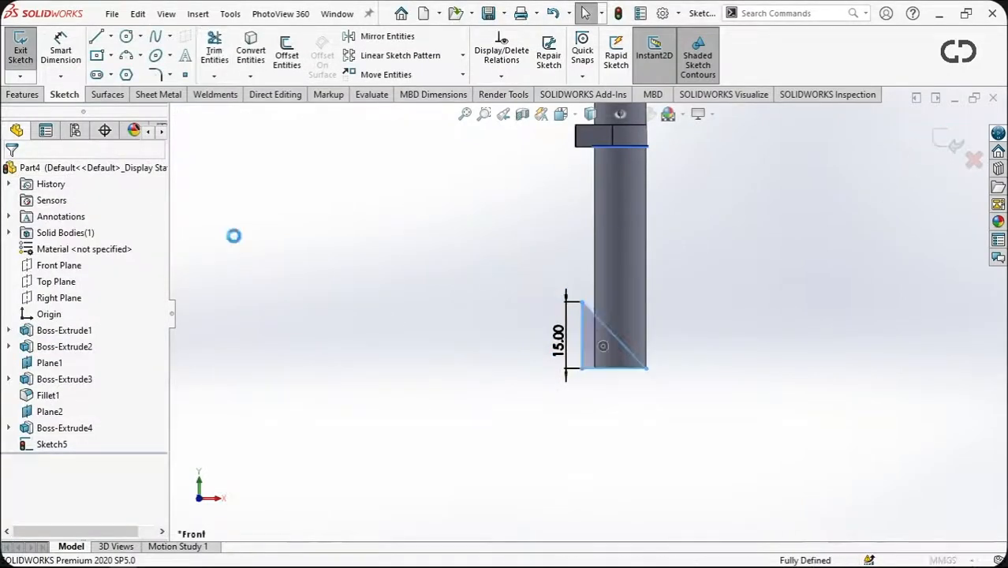
click(16, 171)
click(31, 171)
click(28, 94)
click(64, 92)
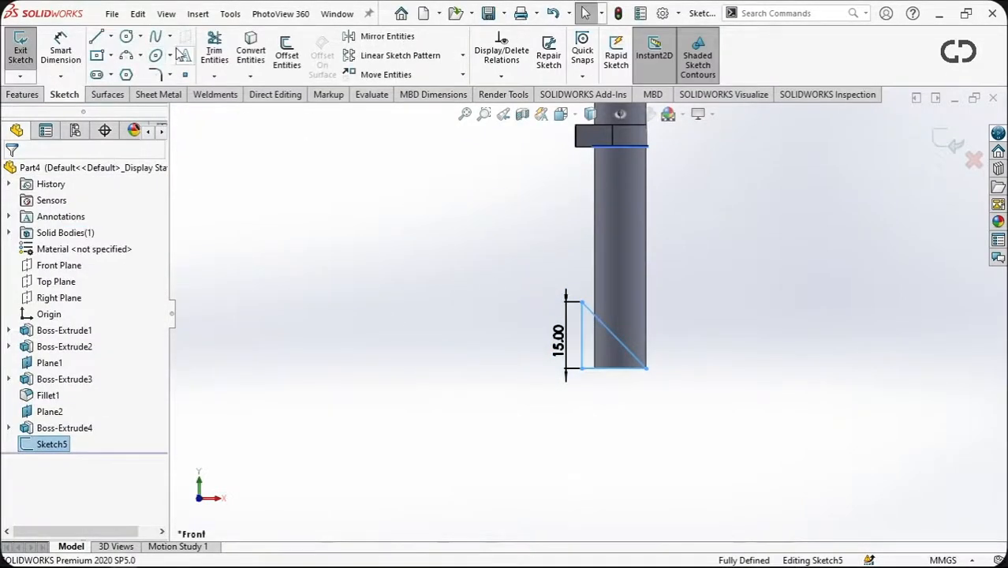
Cut the rod's free end obliquely with the triangle, using Through All - Both.
click(22, 94)
click(219, 55)
click(92, 260)
click(67, 292)
click(11, 171)
Sketch a circle about 2.5 mm in diameter on the inner flat face of one clamp jaw, midway up its height.
middle_drag(395, 335, 615, 327)
scroll(616, 328, up, 3)
scroll(618, 268, down, 4)
scroll(583, 253, down, 4)
middle_drag(566, 279, 449, 393)
scroll(541, 295, down, 3)
click(450, 394)
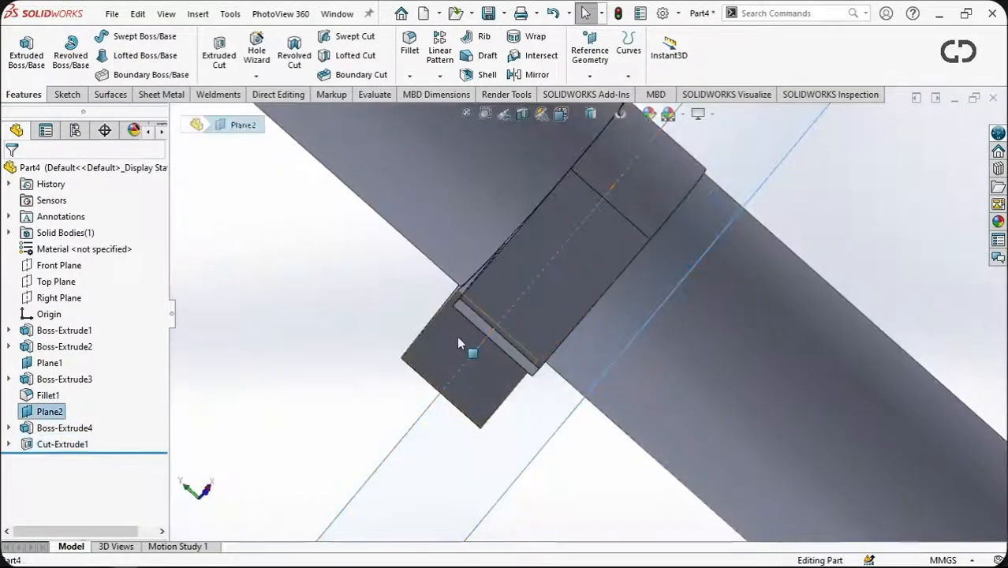
click(458, 343)
key(ctrl+8)
scroll(589, 451, down, 10)
click(68, 94)
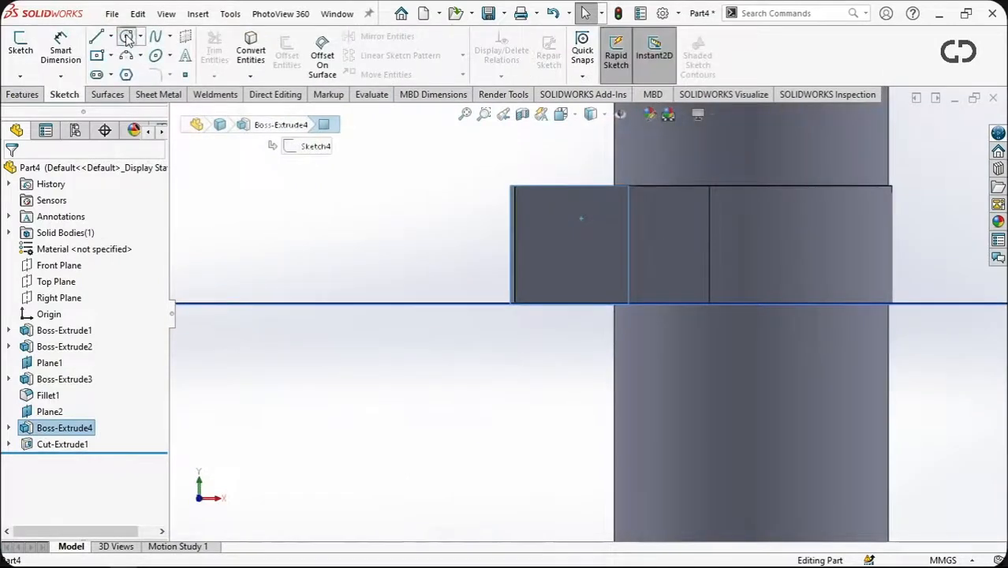
click(127, 37)
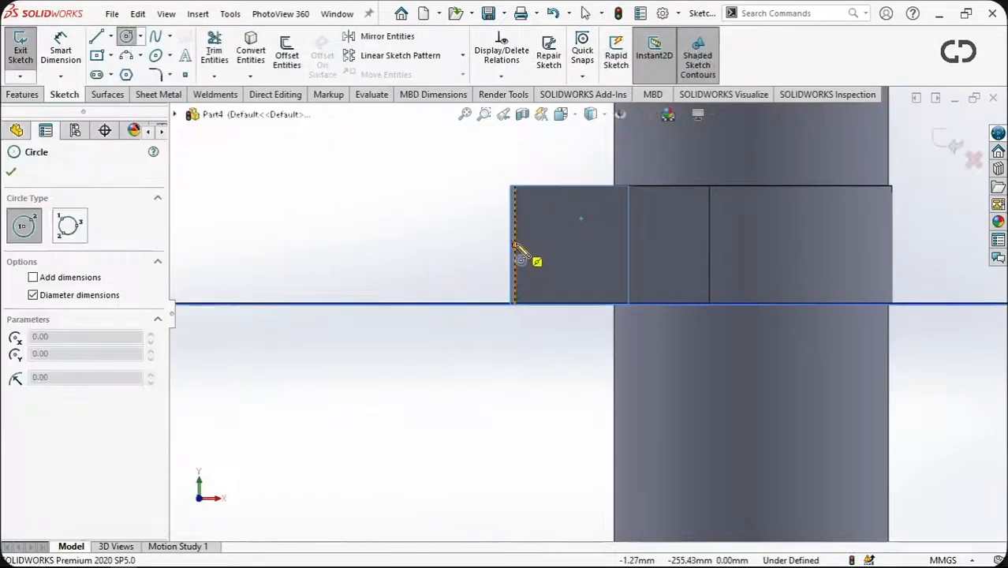
click(567, 246)
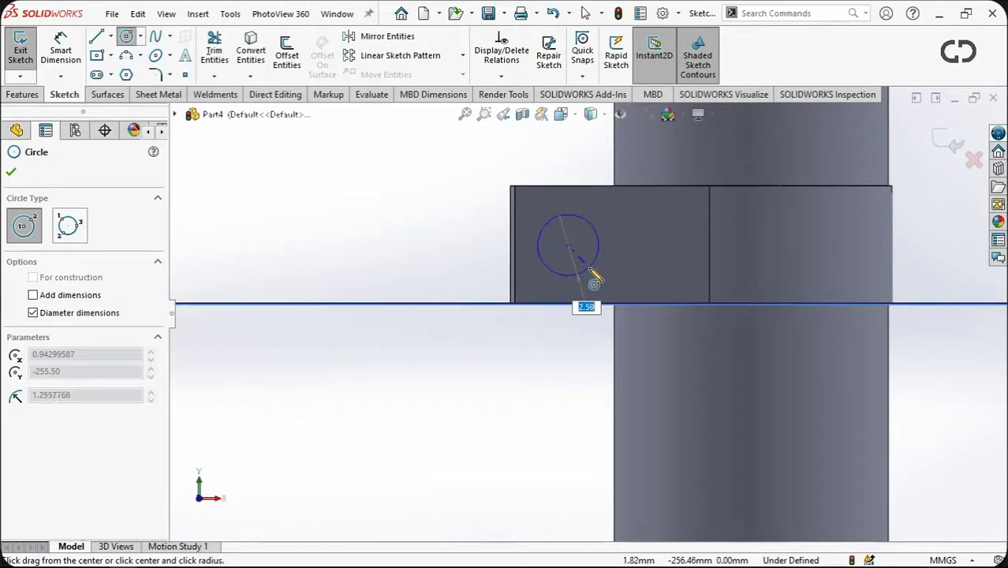
click(582, 271)
key(Escape)
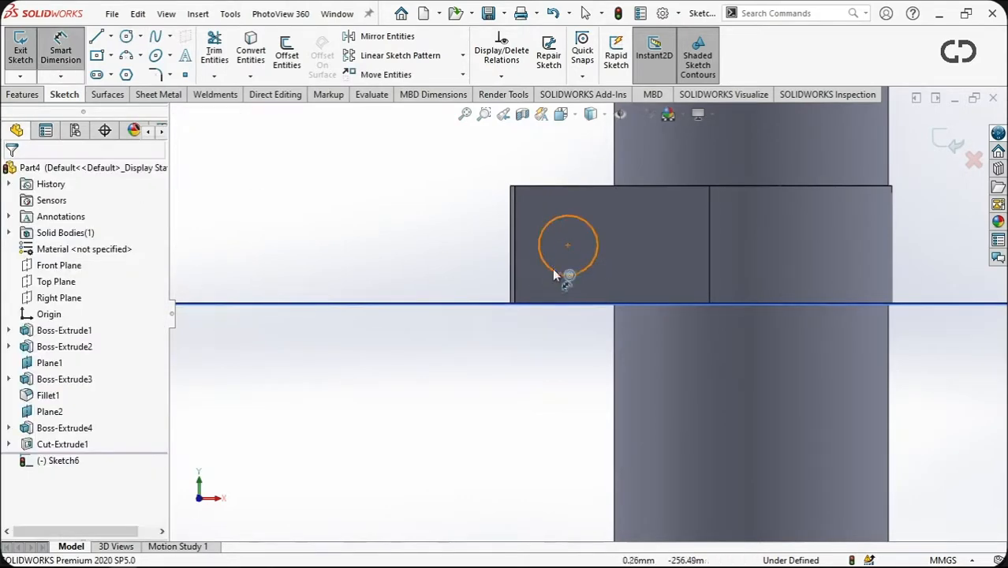
Dimension the jaw circle's diameter as 2 mm.
double_click(585, 307)
text(2)
key(Return)
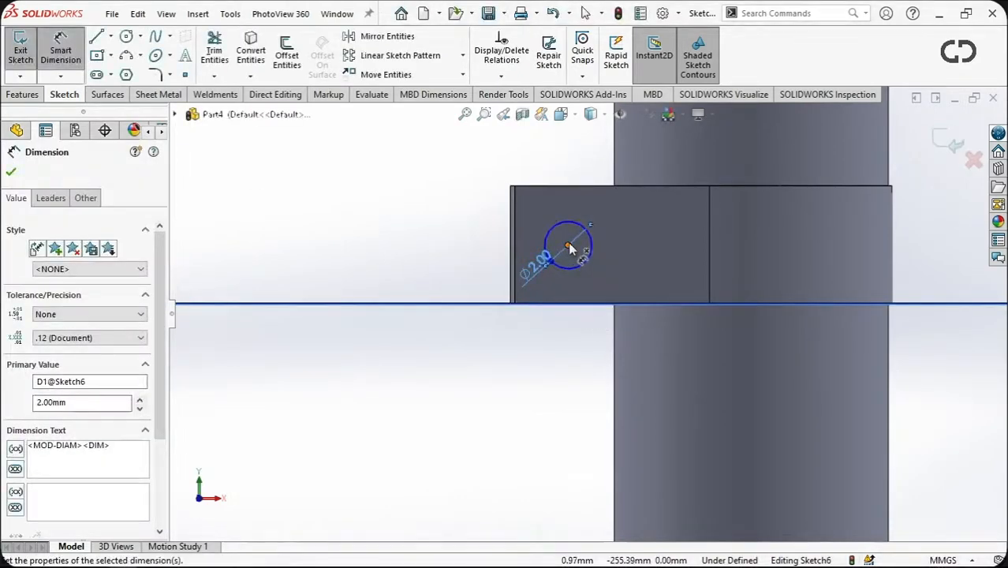
Dimension the horizontal distance from the jaw's outer end to the circle's centre as 2.5 mm.
click(567, 245)
middle_drag(514, 237, 516, 268)
key(ctrl+8)
scroll(589, 473, down, 8)
scroll(555, 173, down, 5)
click(507, 207)
click(538, 145)
text(2.5)
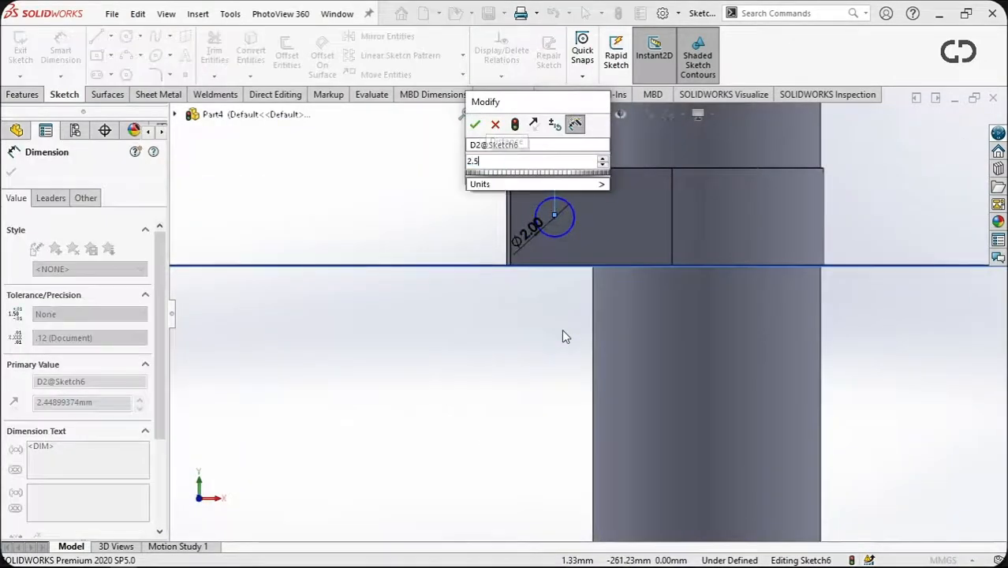
key(Return)
Dimension the vertical distance from the jaw's upper edge to the circle's centre as 2.5 mm.
scroll(513, 233, down, 4)
click(635, 205)
scroll(634, 300, up, 2)
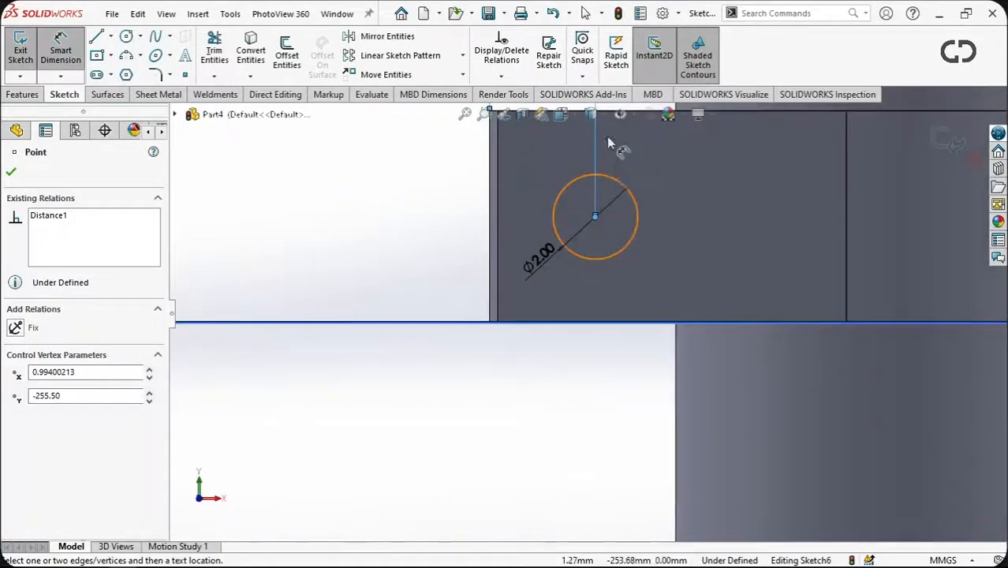
click(509, 145)
click(421, 204)
click(359, 192)
scroll(607, 270, up, 5)
scroll(608, 272, down, 3)
middle_drag(611, 278, 605, 347)
click(12, 172)
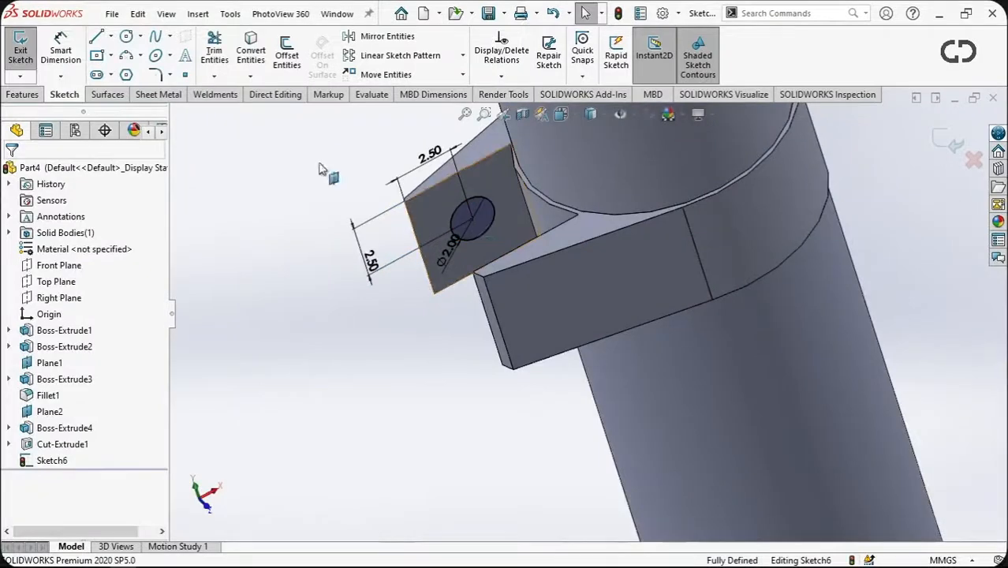
click(126, 36)
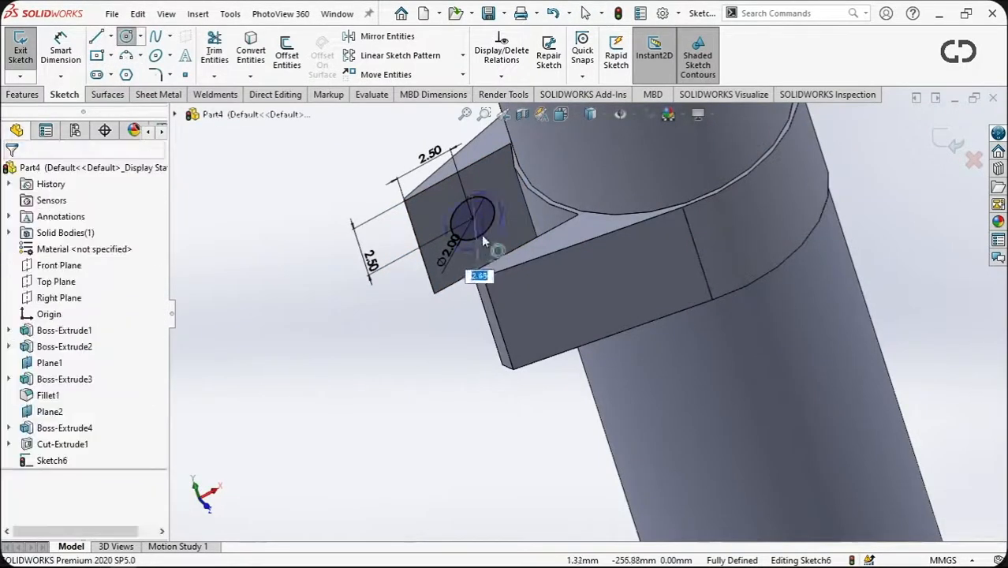
click(471, 220)
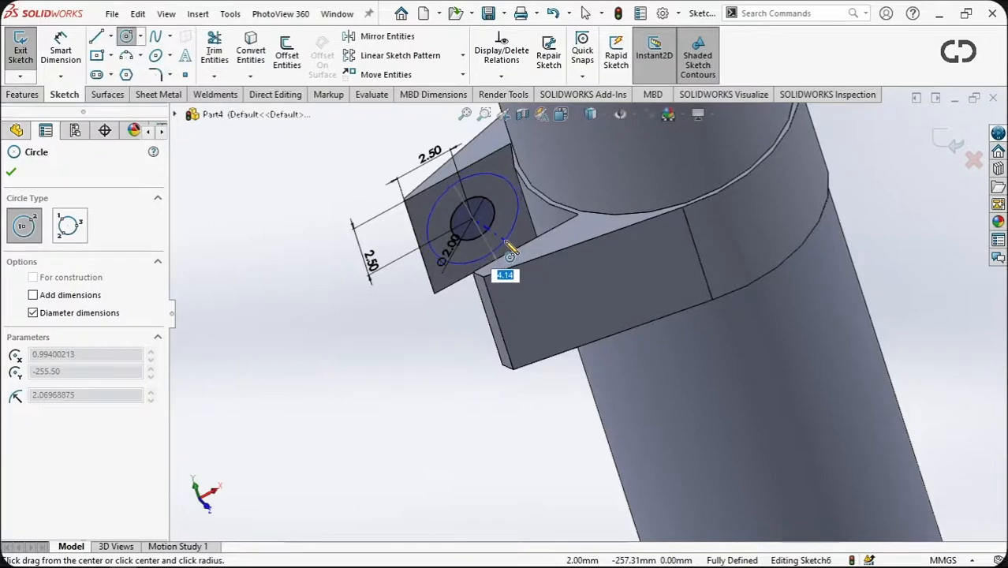
click(509, 251)
middle_drag(509, 250, 519, 312)
key(Escape)
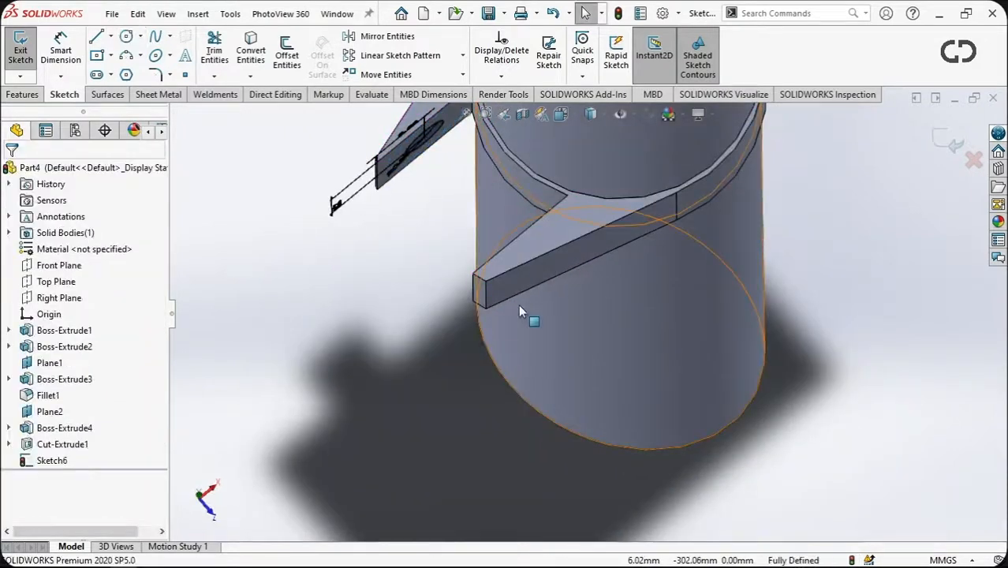
Cut the 2 mm circle through both clamp jaws using Through All - Both.
click(66, 463)
click(24, 95)
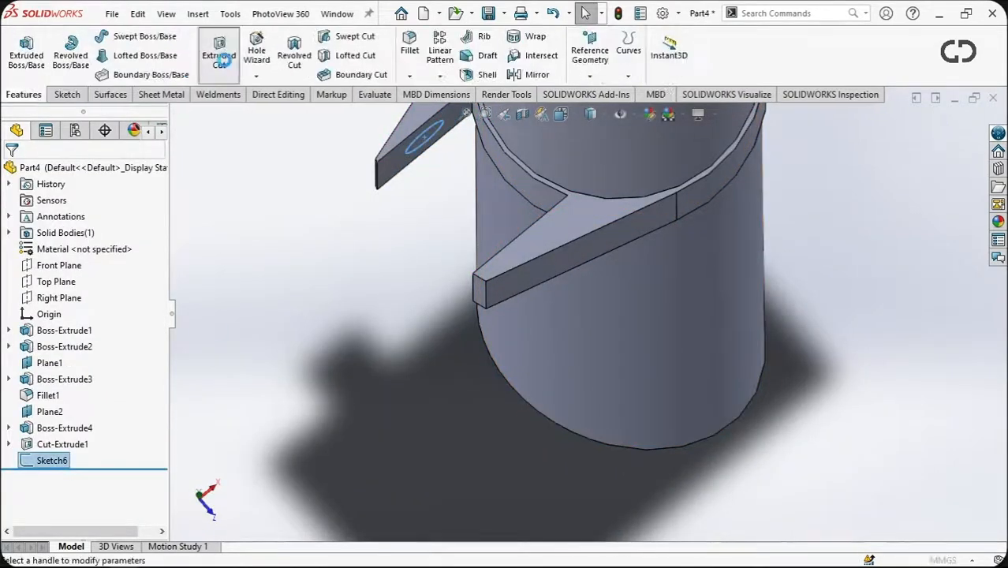
click(94, 294)
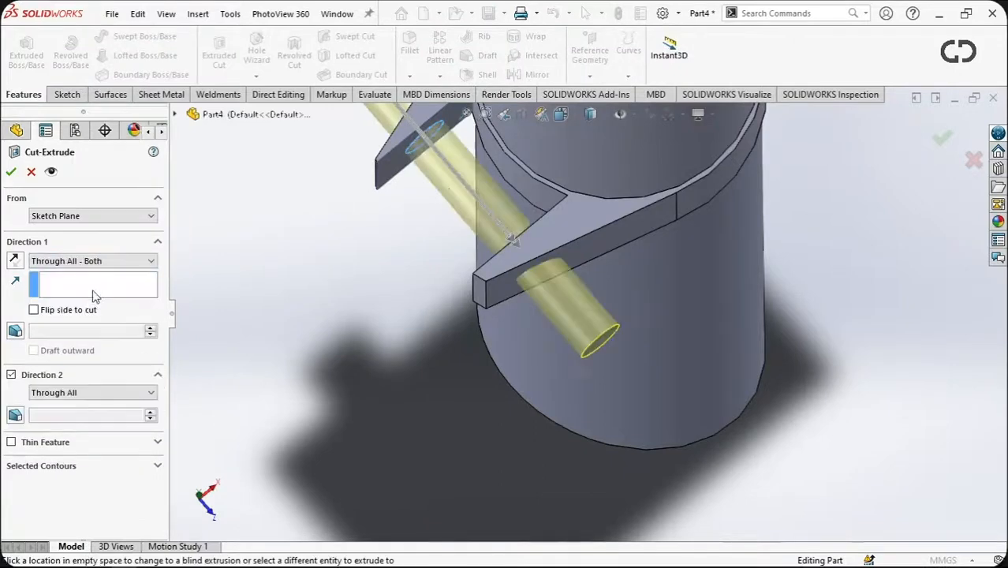
click(9, 173)
Examine the clamp's jaw holes, the oblique rod end and the whole leg from several angles.
middle_drag(552, 260, 528, 296)
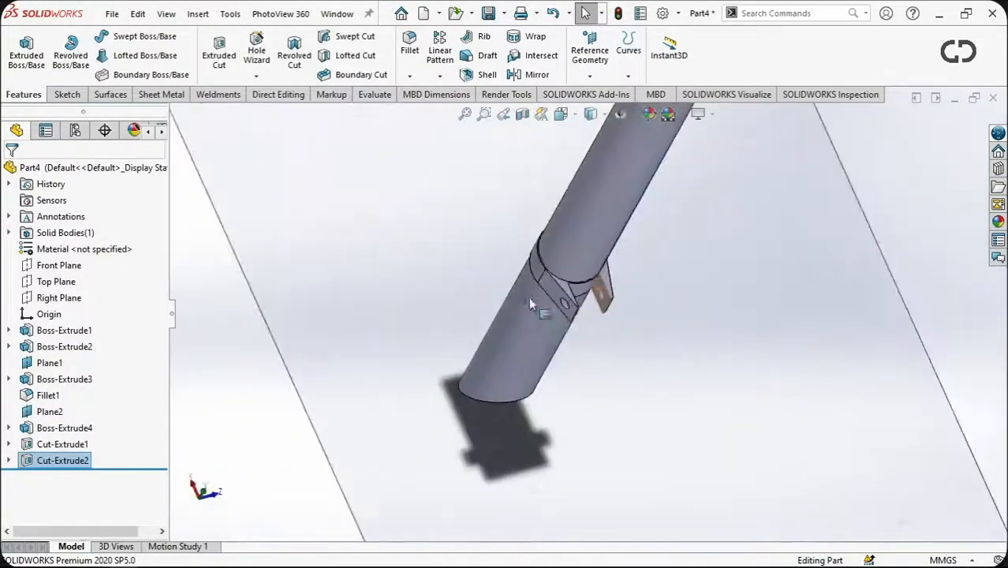
scroll(517, 292, up, 3)
middle_drag(578, 284, 594, 250)
scroll(662, 220, up, 2)
scroll(594, 250, up, 2)
scroll(588, 197, down, 6)
middle_drag(588, 197, 303, 412)
middle_drag(540, 287, 535, 405)
scroll(570, 427, up, 3)
scroll(528, 260, up, 4)
Close the leg part and create a new part document.
click(112, 14)
click(564, 306)
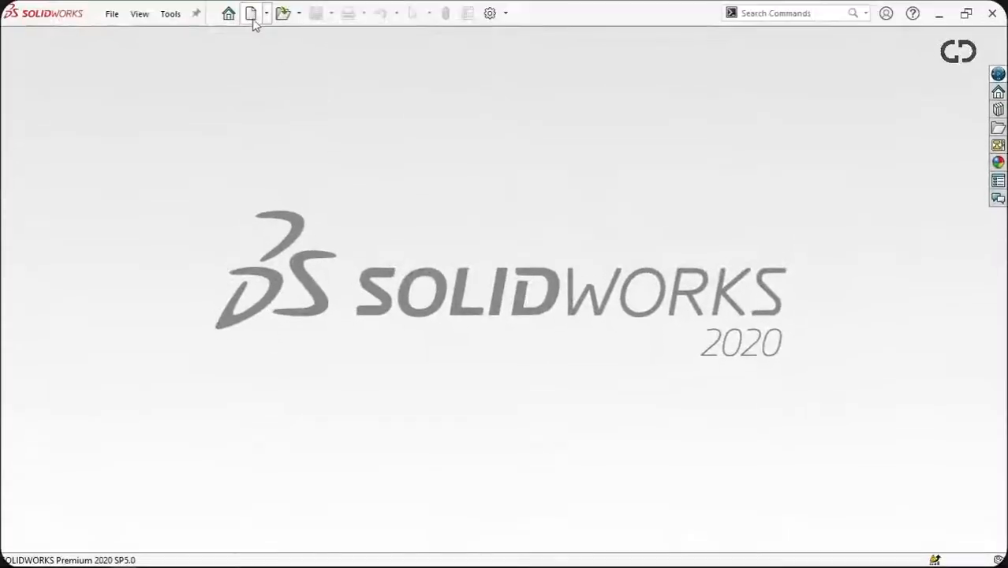
click(252, 14)
click(371, 248)
click(603, 461)
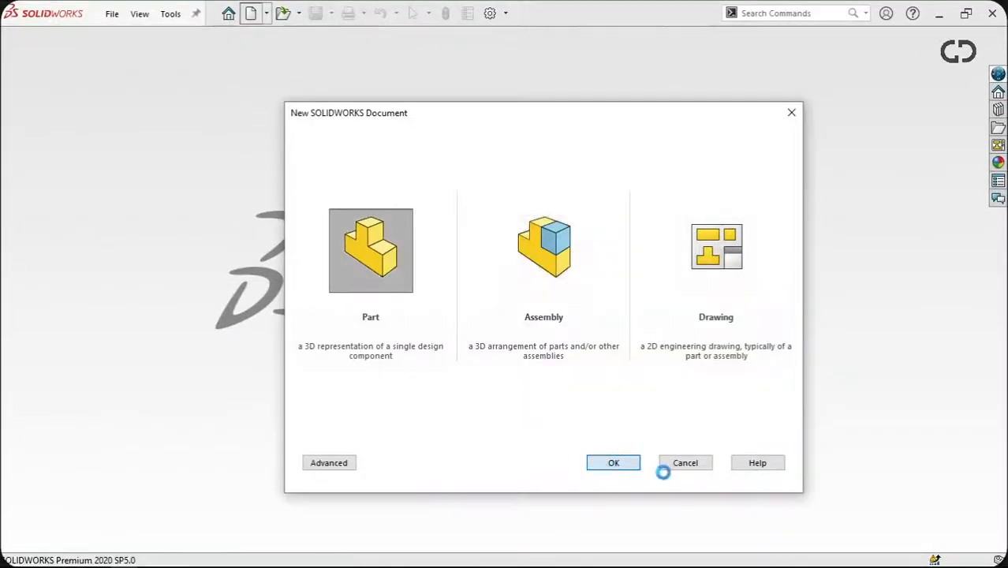
Start a sketch on the Top Plane and draw a 20 mm diameter circle centred on the origin.
click(67, 269)
click(80, 229)
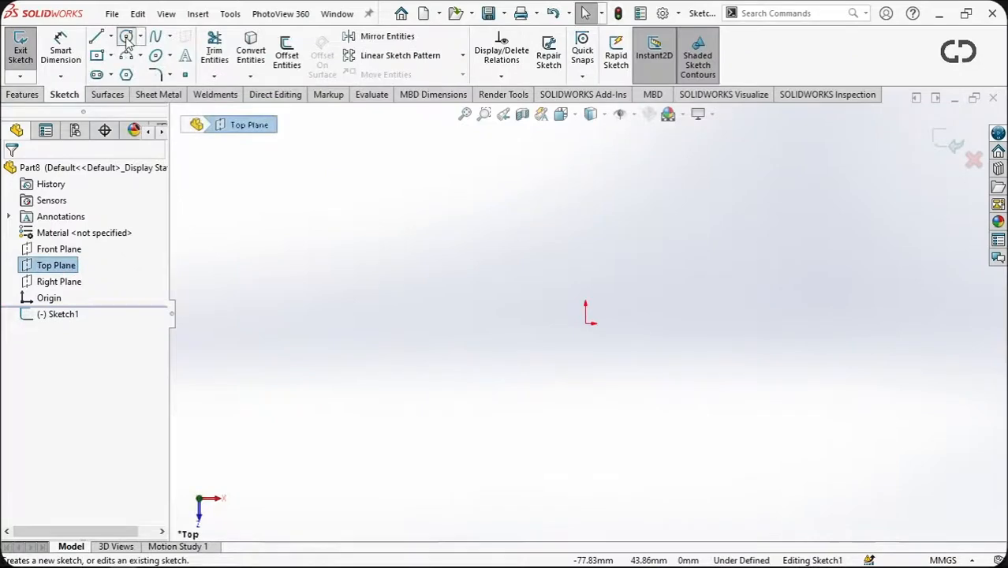
click(127, 39)
click(585, 322)
text(20)
key(Return)
Add two more circles centred on the origin, 22 mm and 30 mm in diameter.
scroll(609, 331, down, 6)
click(536, 301)
scroll(585, 315, up, 4)
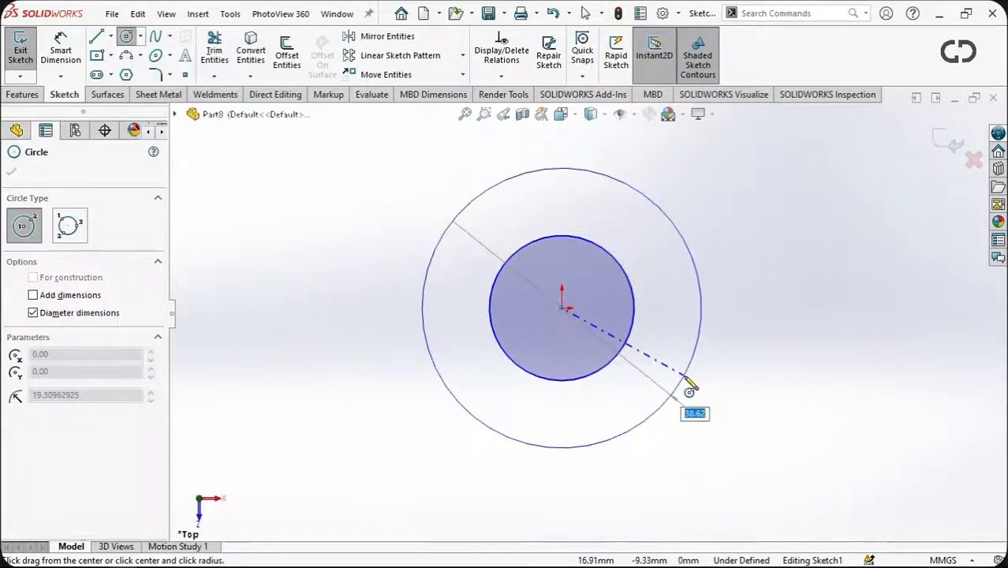
key(Return)
scroll(569, 341, down, 5)
click(562, 256)
scroll(586, 313, up, 5)
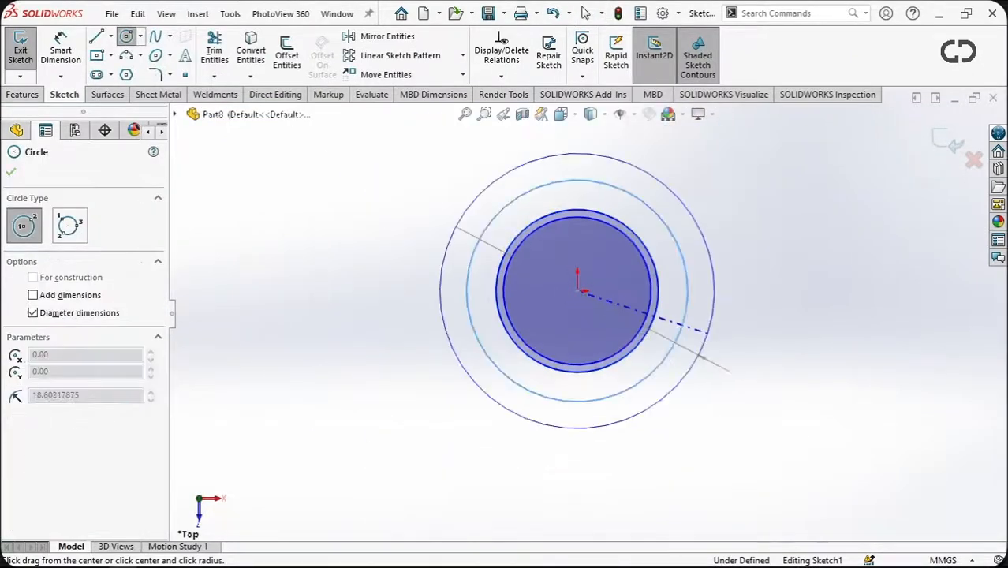
scroll(589, 293, down, 3)
key(Escape)
Add diameter dimensions of 22 mm to the middle circle, 20 mm to the inner circle and 30 mm to the outer circle.
click(675, 254)
click(772, 209)
click(683, 300)
click(713, 191)
click(807, 331)
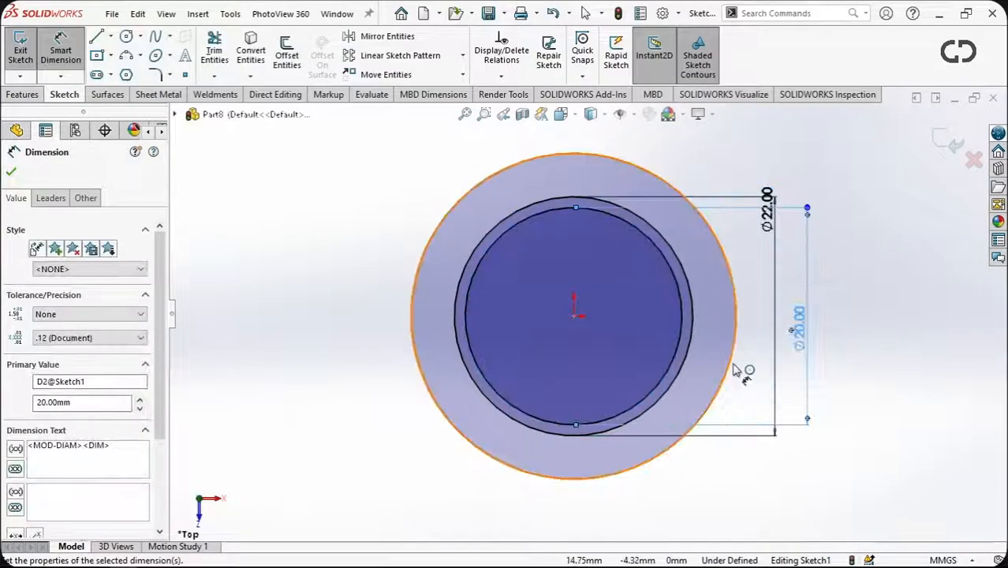
click(657, 176)
click(659, 160)
key(Return)
scroll(671, 347, down, 2)
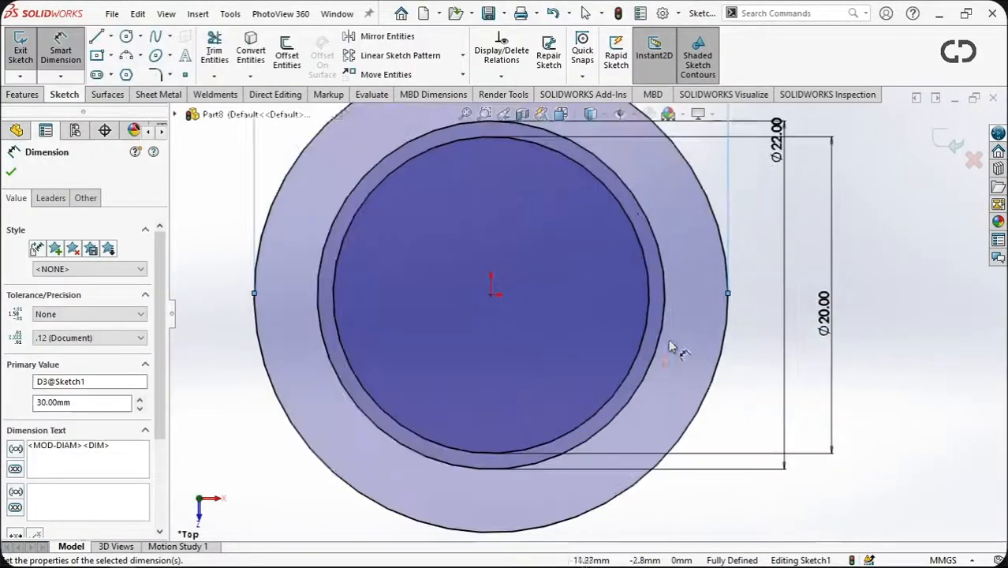
Draw a horizontal construction line from the origin to just beyond the 30 mm circle.
click(110, 38)
click(123, 70)
click(490, 294)
click(753, 294)
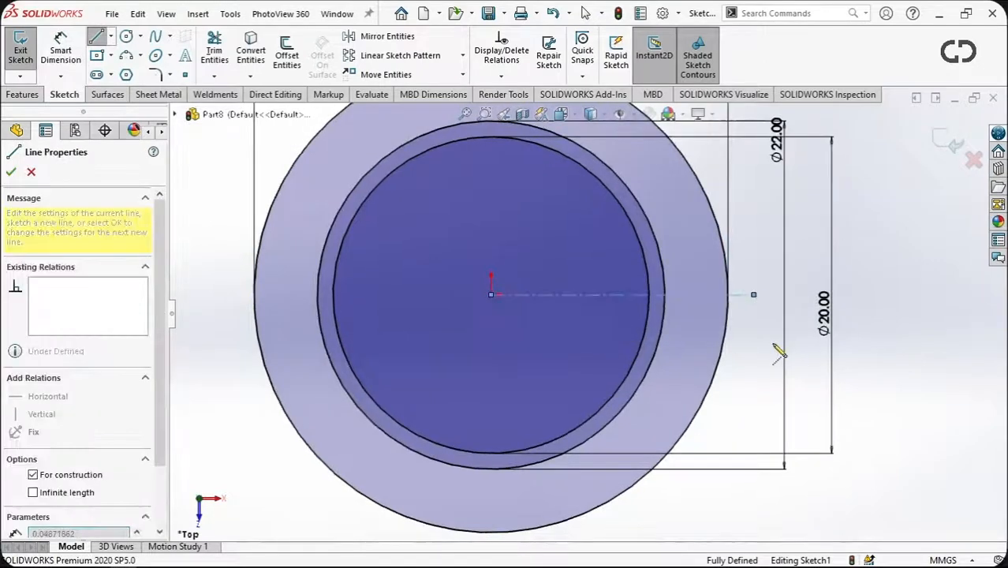
key(Escape)
Offset the construction line 3 mm bi-directionally to create two parallel lines.
click(703, 295)
click(288, 56)
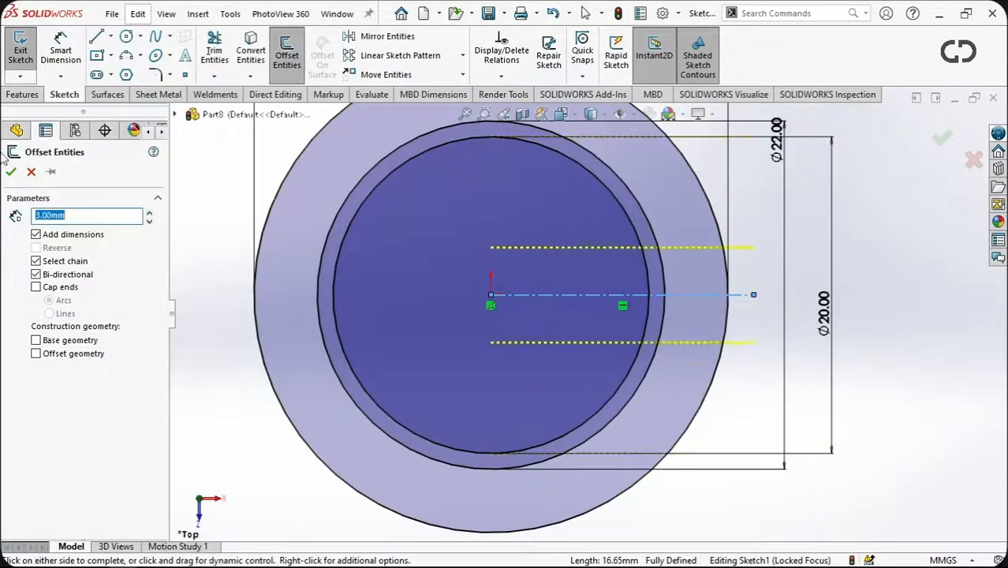
click(11, 171)
Trim the offset lines inside the 22 mm circle and beyond the 30 mm circle, and remove the outer arc between them.
click(213, 49)
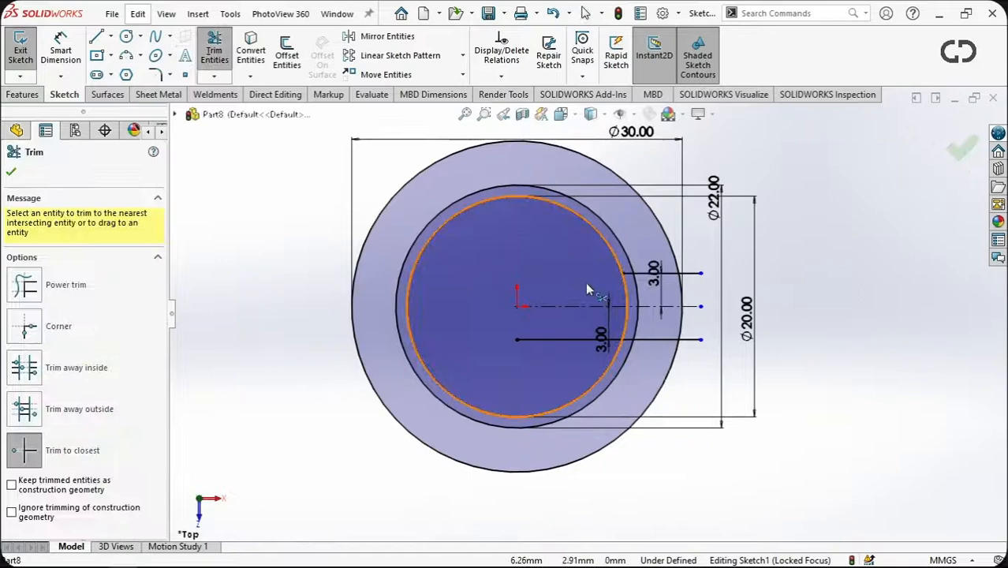
scroll(627, 340, down, 4)
click(750, 341)
click(734, 308)
scroll(678, 306, up, 4)
scroll(686, 290, down, 3)
click(612, 285)
scroll(596, 306, up, 2)
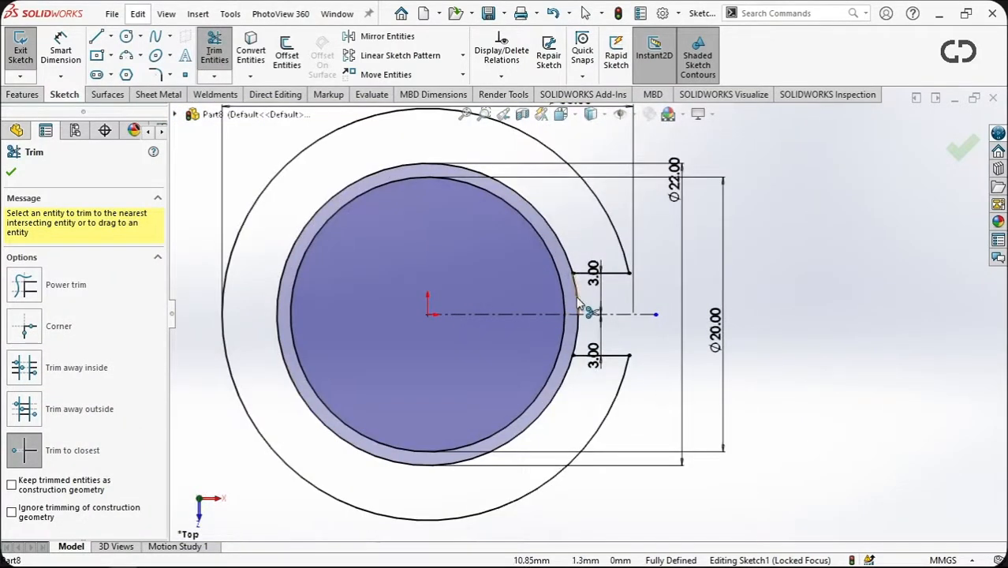
scroll(578, 302, up, 2)
scroll(551, 285, down, 2)
click(11, 171)
Circular-pattern the two short notch lines around the origin as 3 equally spaced instances over 360 degrees.
click(626, 297)
ctrl+click(625, 380)
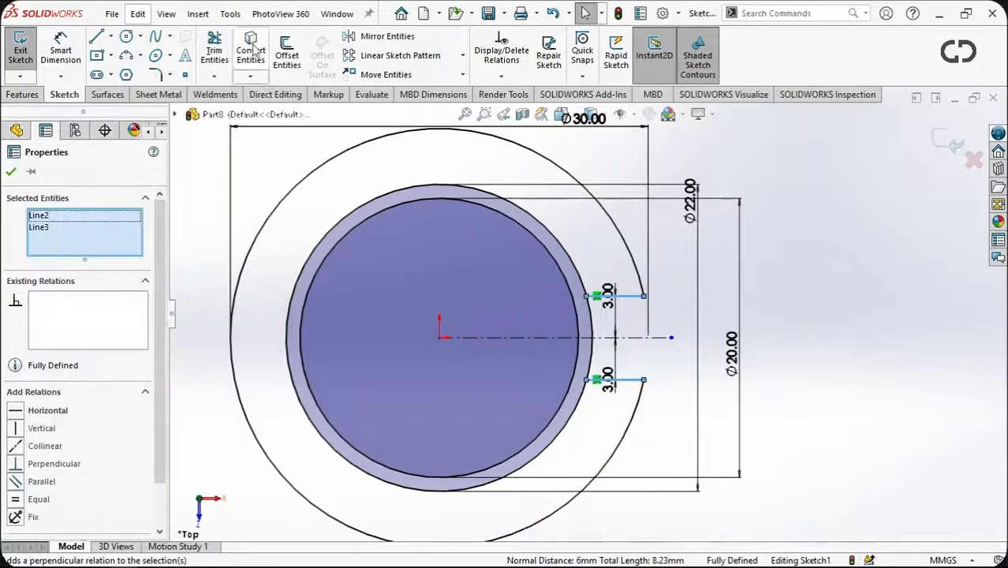
click(462, 55)
click(402, 94)
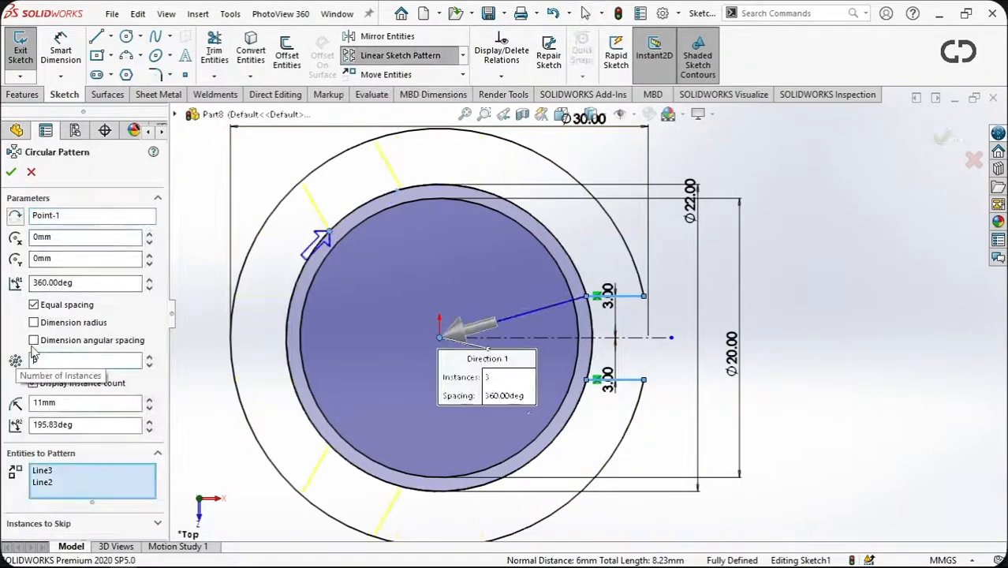
click(11, 171)
scroll(568, 344, up, 3)
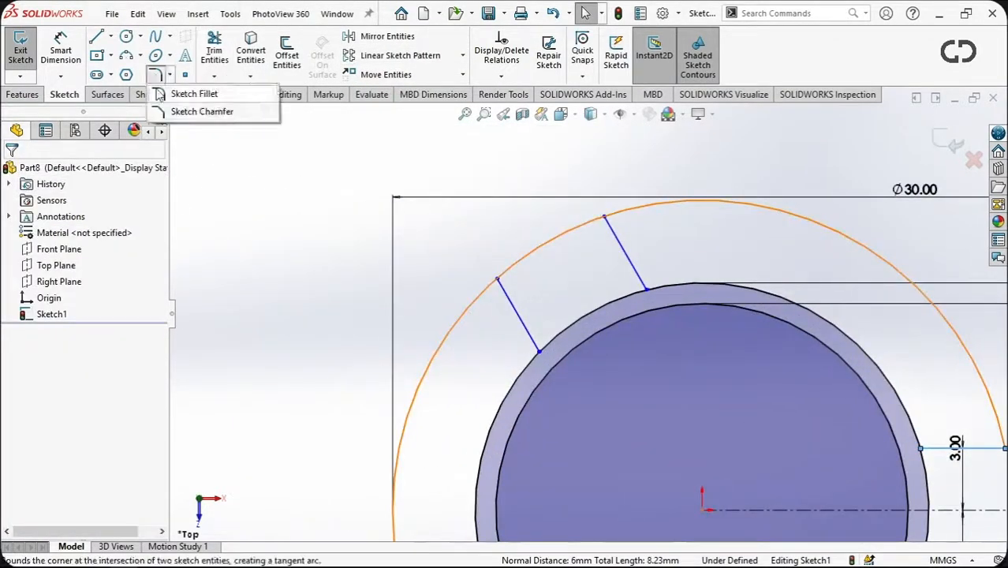
click(157, 99)
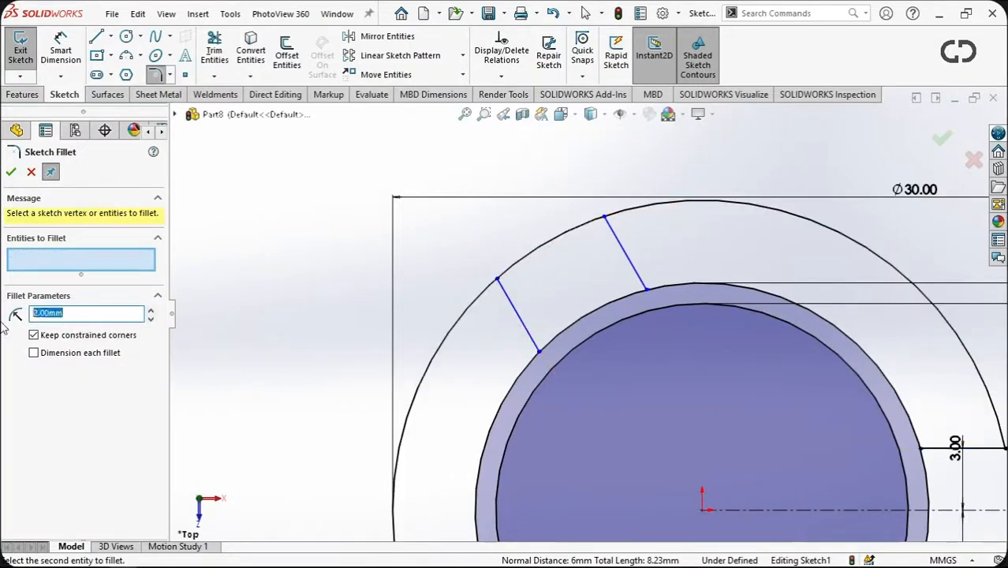
click(500, 288)
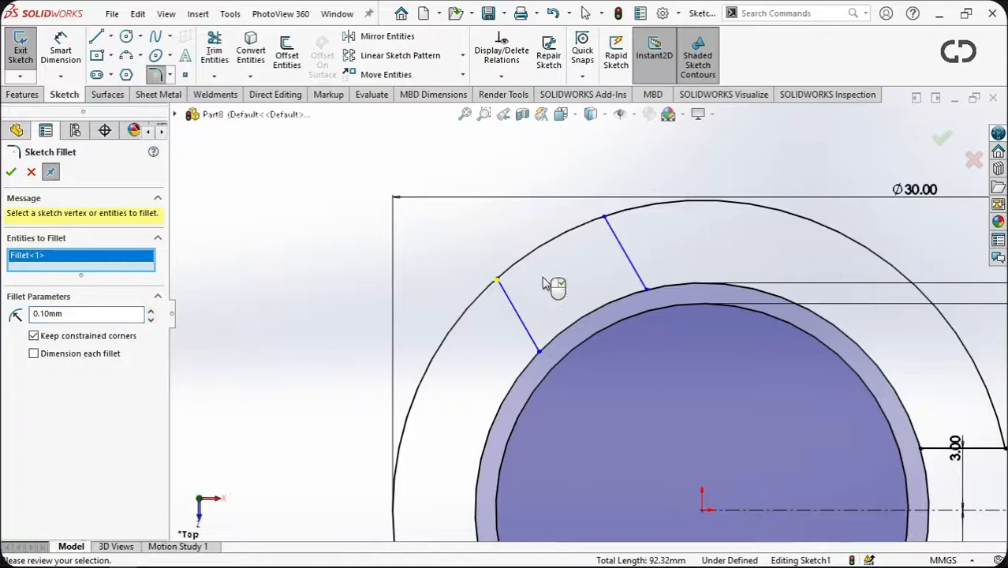
scroll(568, 261, up, 5)
click(639, 168)
click(32, 173)
scroll(622, 299, down, 5)
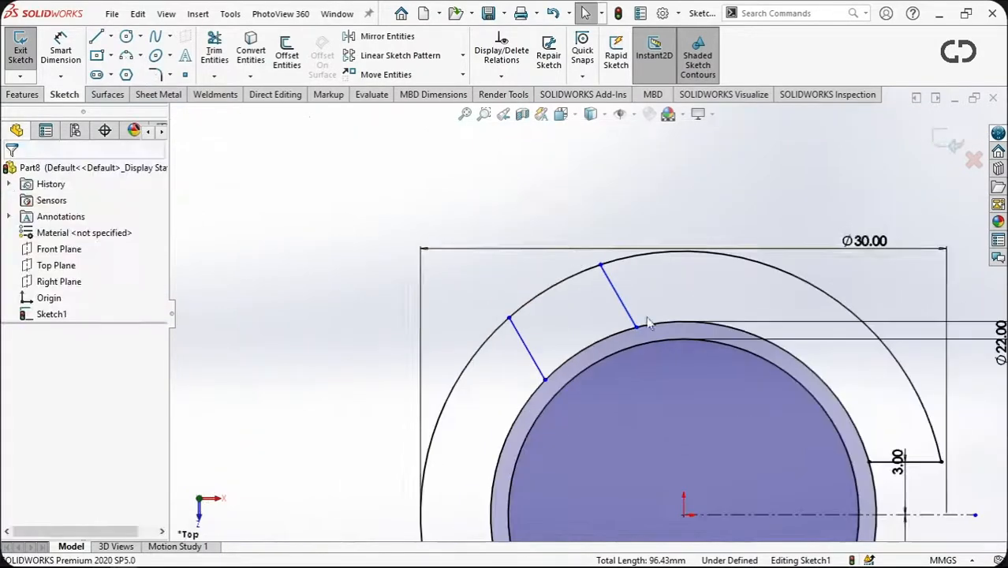
Trim the 30 mm circle across the two patterned notches and the 22 mm circle everywhere outside the three notches.
click(216, 47)
scroll(521, 418, up, 4)
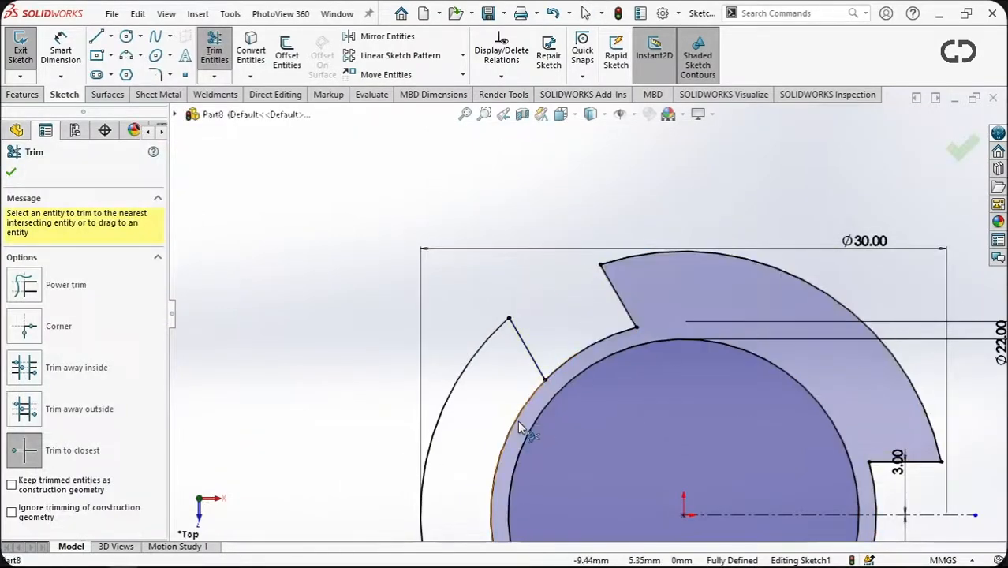
scroll(481, 497, down, 4)
click(573, 464)
scroll(568, 449, up, 4)
scroll(484, 267, down, 5)
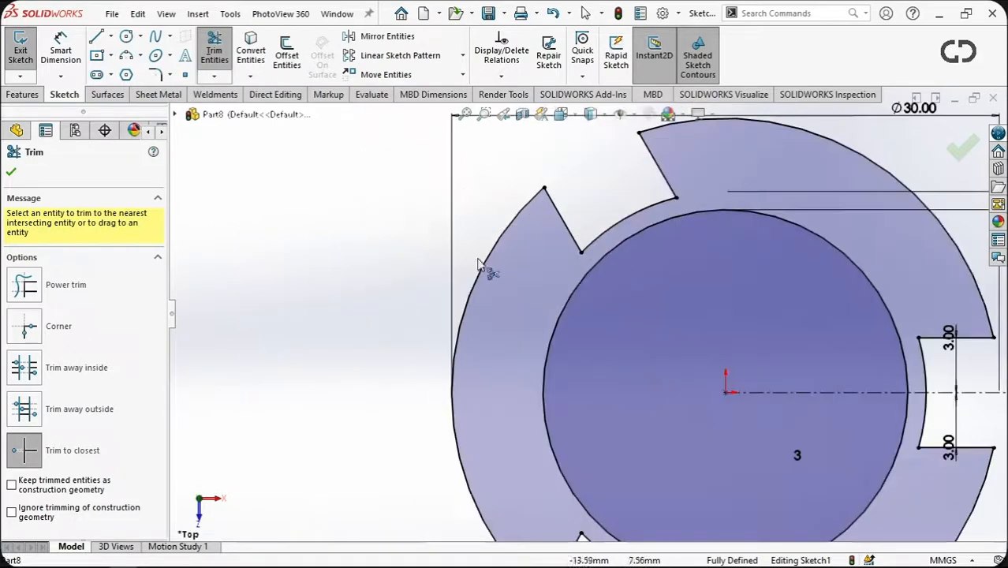
click(11, 172)
Apply 0.5 mm sketch fillets to the six outer corners of the three notches.
click(156, 76)
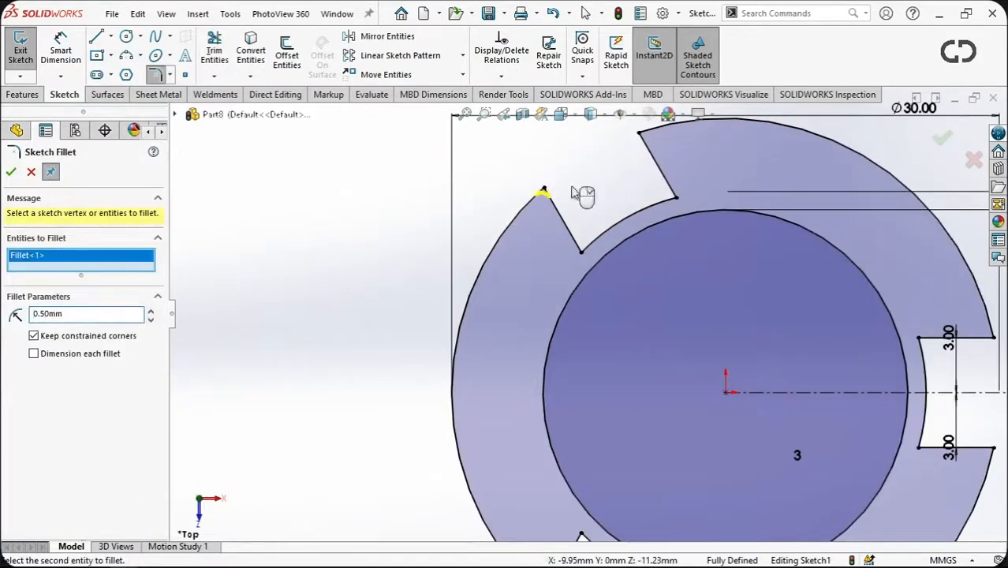
click(638, 132)
scroll(504, 442, up, 3)
scroll(561, 483, down, 5)
click(556, 471)
scroll(681, 511, up, 4)
scroll(673, 469, down, 4)
click(606, 389)
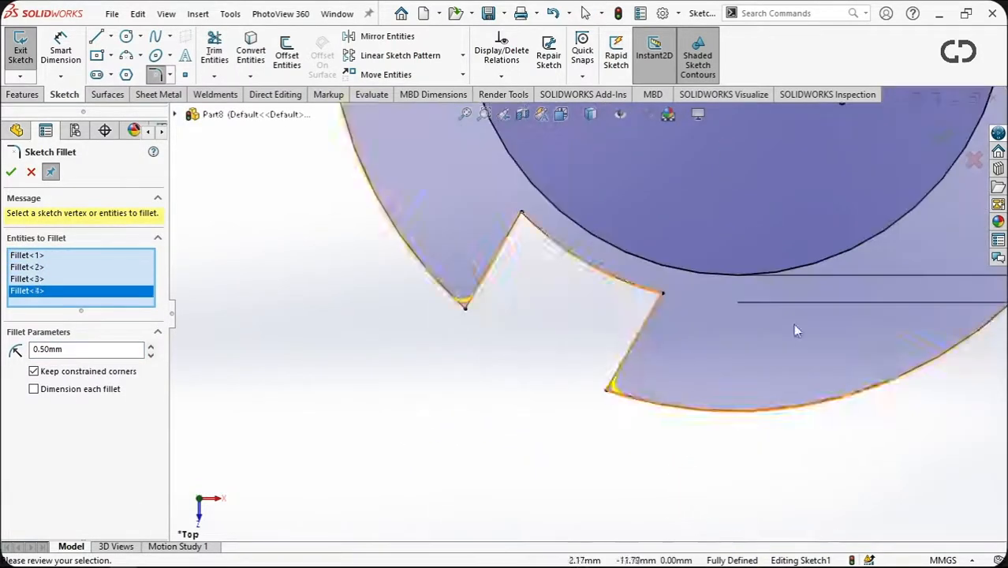
scroll(794, 325, up, 3)
scroll(765, 207, down, 4)
click(759, 205)
scroll(749, 197, up, 3)
scroll(667, 172, down, 2)
click(659, 194)
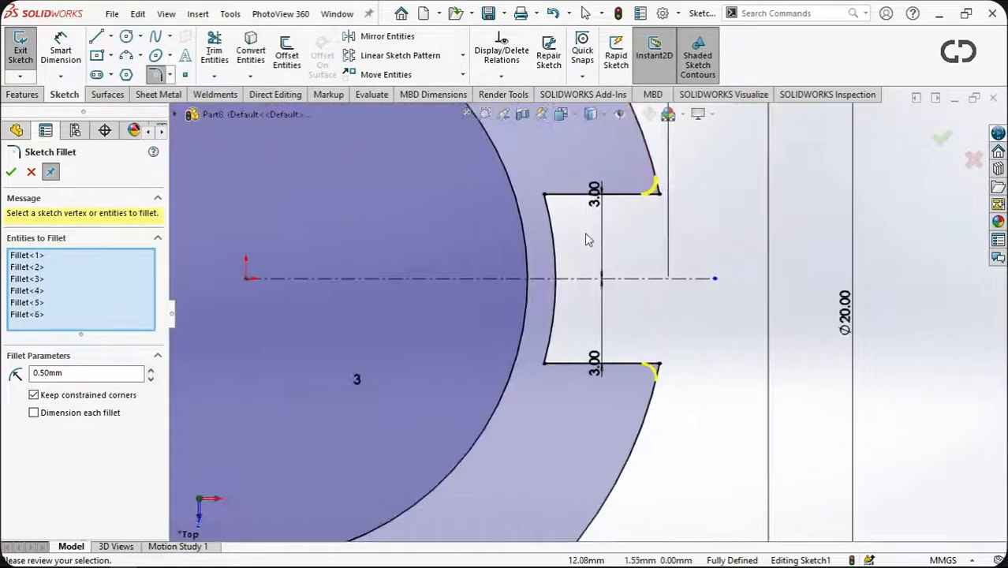
Add 0.5 mm sketch fillets to the inner corners of the three notches and close the sketch.
click(545, 197)
click(544, 364)
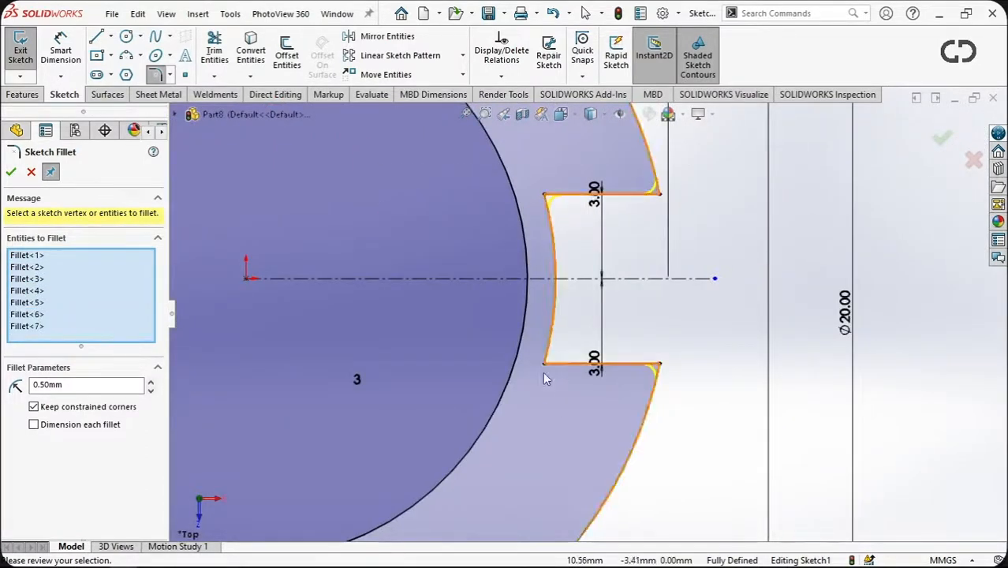
scroll(544, 369, up, 3)
scroll(454, 353, down, 2)
click(537, 387)
click(539, 387)
scroll(524, 189, down, 4)
scroll(547, 162, up, 3)
click(578, 209)
click(656, 170)
click(11, 173)
scroll(670, 301, up, 3)
mouse_move(671, 301)
middle_down()
mouse_move(761, 239)
mouse_move(684, 296)
middle_up()
click(944, 138)
click(944, 138)
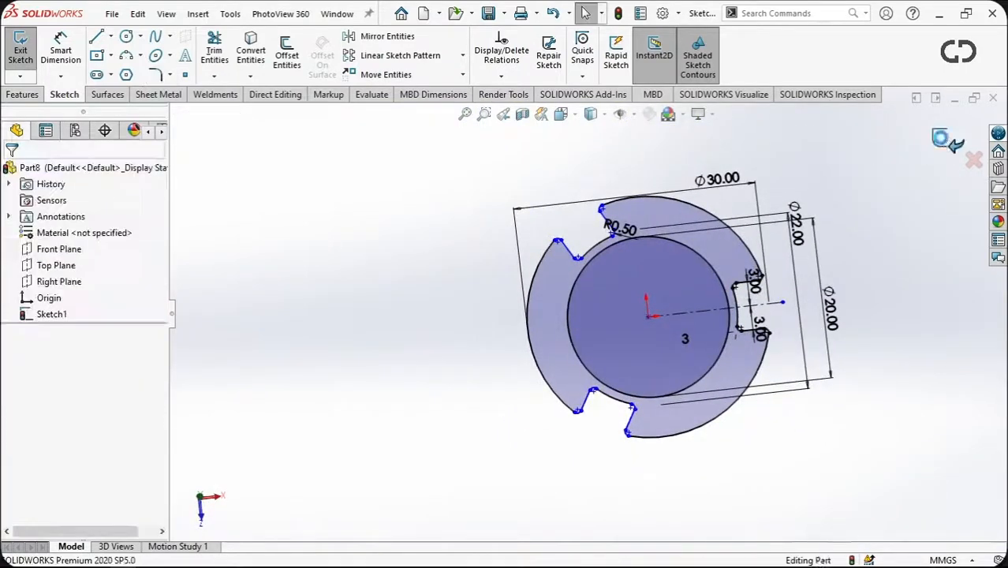
scroll(591, 322, down, 2)
click(27, 57)
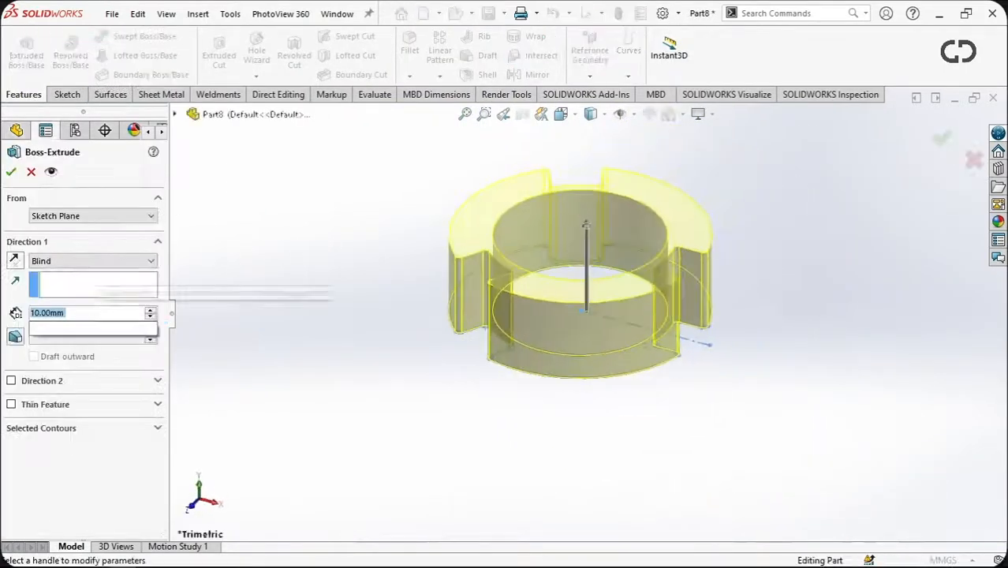
text(5)
key(Return)
scroll(470, 314, down, 3)
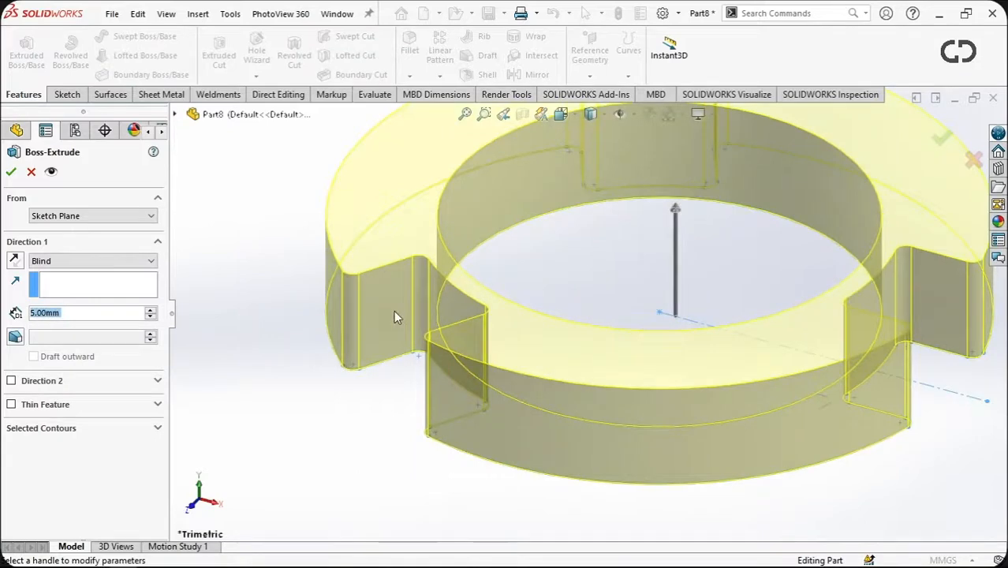
click(31, 171)
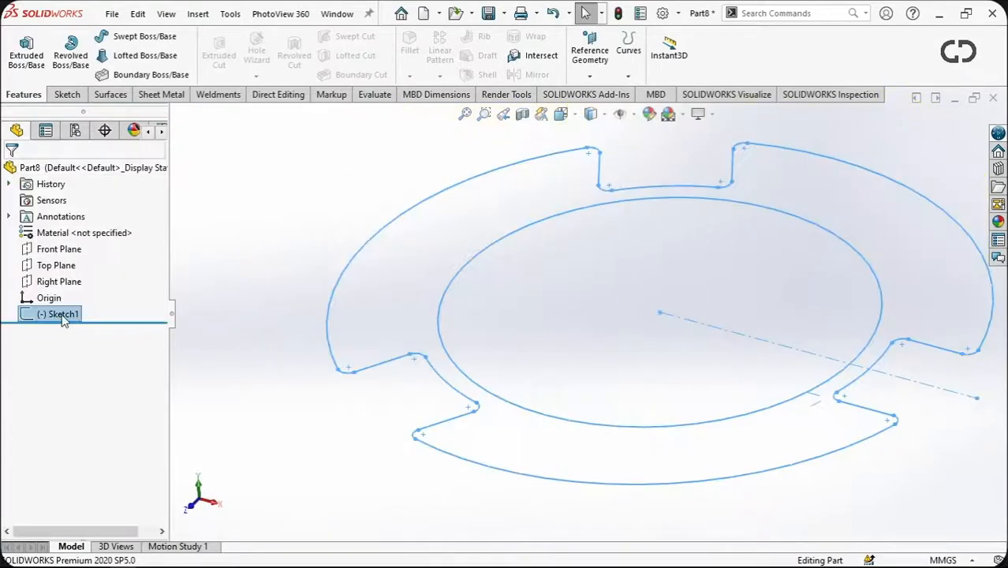
Extrude the notched ring sketch 5 mm.
click(26, 56)
text(5.00mm)
key(Return)
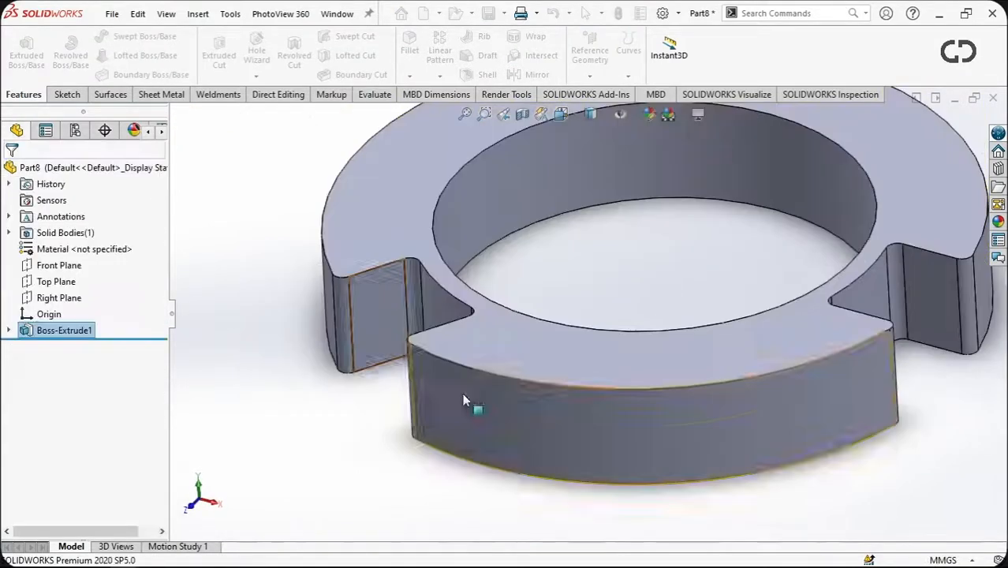
Start a sketch on the Front Plane and draw a circle about 2 mm in diameter inside the notch on the X axis.
click(363, 323)
middle_drag(363, 323, 416, 384)
scroll(417, 384, up, 3)
click(53, 265)
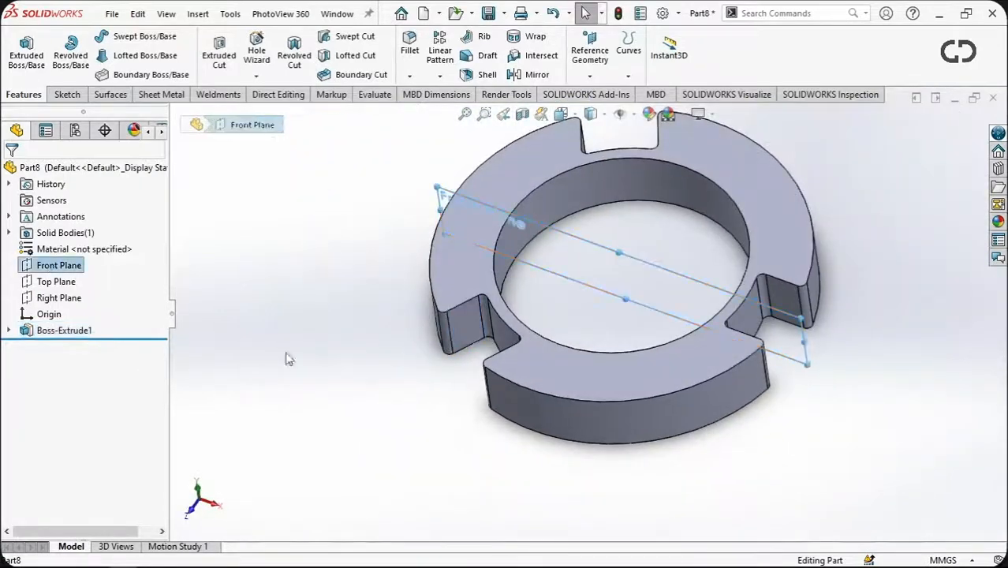
key(ctrl+8)
click(66, 95)
click(21, 55)
click(126, 37)
middle_drag(814, 335, 742, 349)
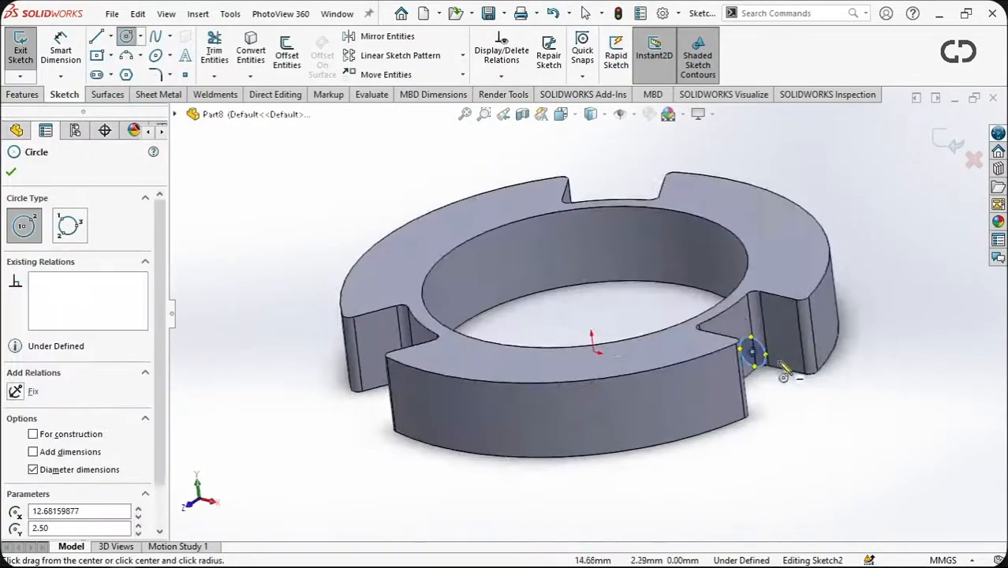
scroll(720, 343, up, 3)
Dimension the circle centre's height at 2.5 mm.
key(d)
click(721, 345)
click(771, 375)
click(755, 404)
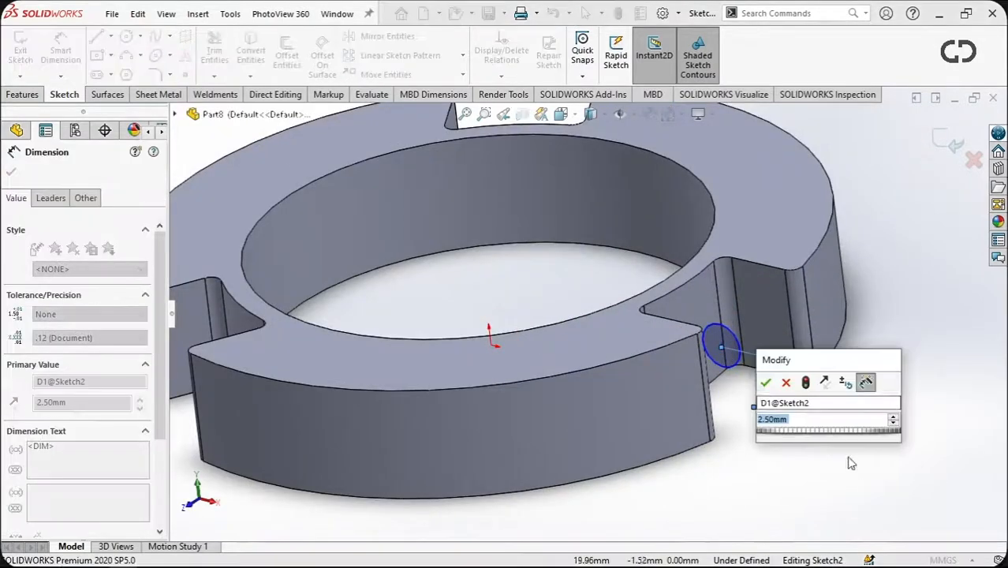
click(765, 383)
click(722, 347)
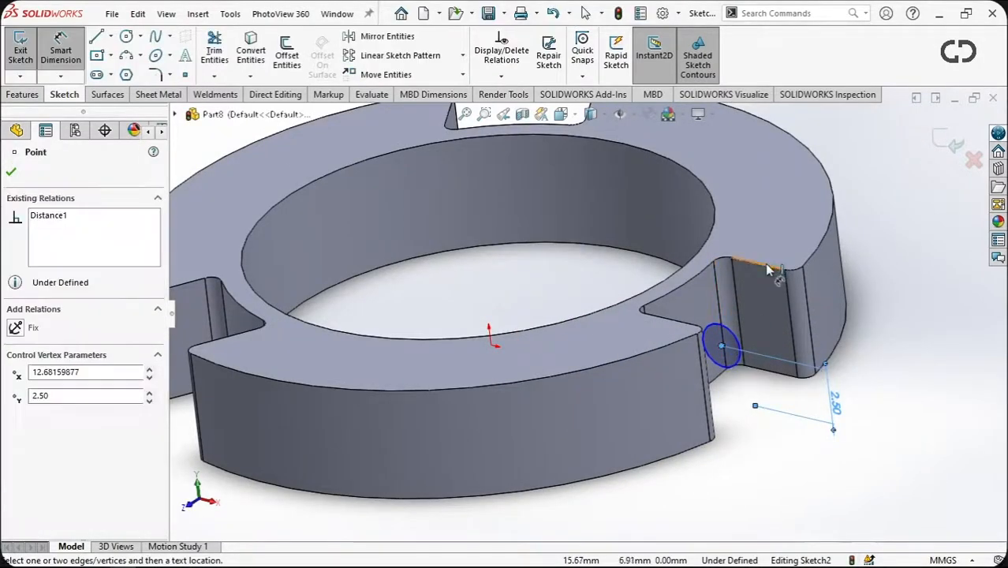
key(Escape)
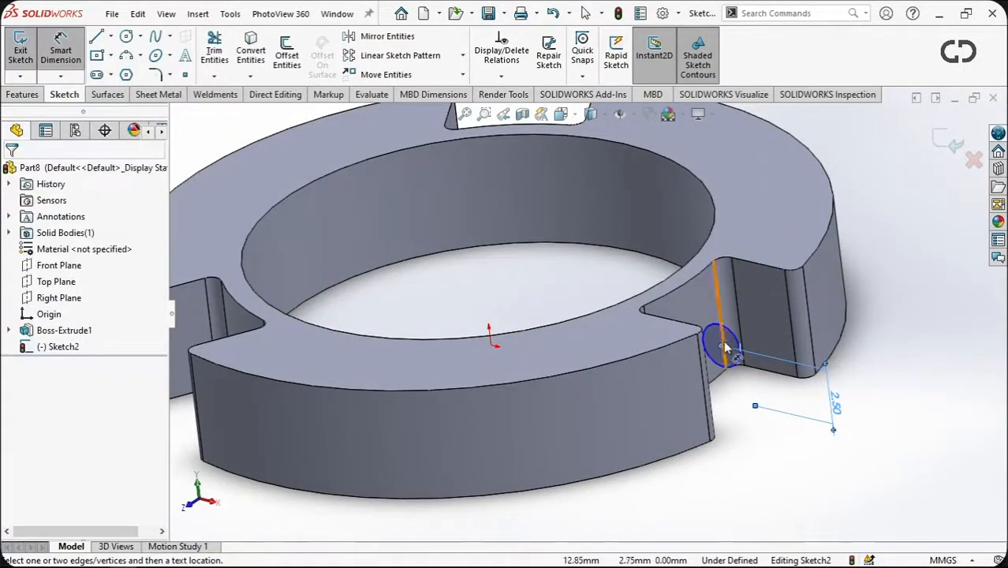
Dimension the circle centre's distance from the notch's outer edge at 2 mm.
click(779, 311)
click(777, 272)
text(2)
key(Return)
mouse_move(893, 355)
middle_down()
mouse_move(792, 309)
mouse_move(848, 353)
mouse_move(740, 513)
mouse_move(757, 526)
mouse_move(810, 372)
mouse_move(844, 346)
middle_up()
key(Escape)
Set the circle centre's distance from the notch's outer edge to 1 mm after trying 1.5 mm.
click(848, 352)
double_click(865, 368)
text(1.5)
key(Return)
middle_drag(863, 402, 824, 446)
double_click(845, 402)
text(1)
key(Return)
click(11, 172)
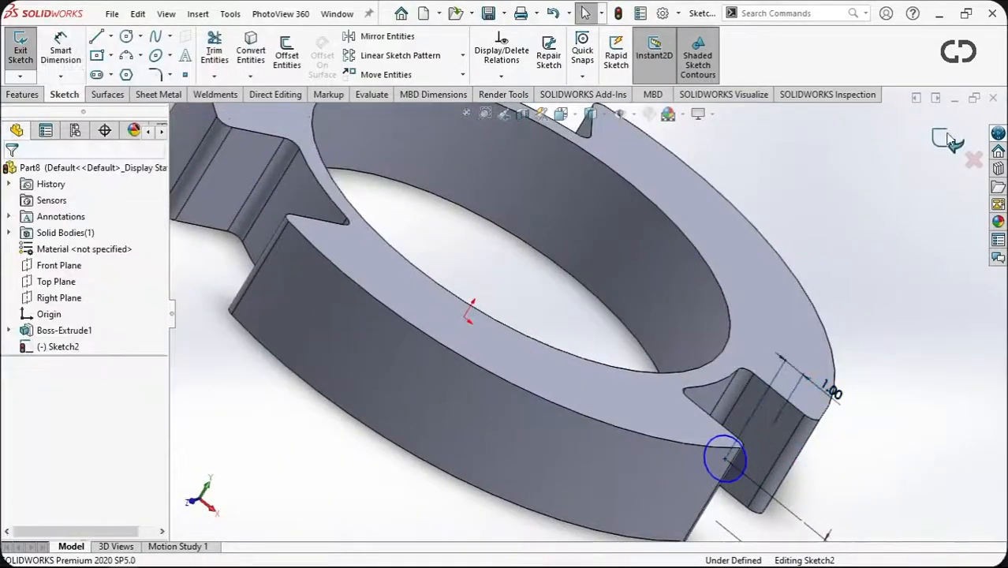
Close the sketch and extrude-cut the circle 5 mm in both directions through the notch walls.
click(21, 49)
click(27, 94)
click(27, 52)
click(708, 454)
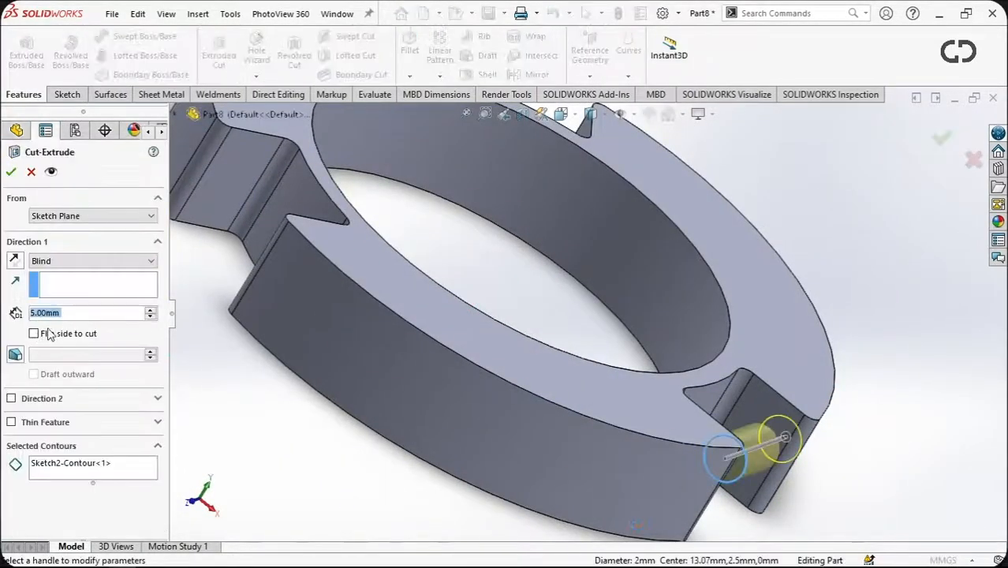
click(11, 398)
mouse_move(570, 396)
middle_down()
mouse_move(814, 368)
mouse_move(658, 362)
middle_up()
scroll(659, 362, down, 5)
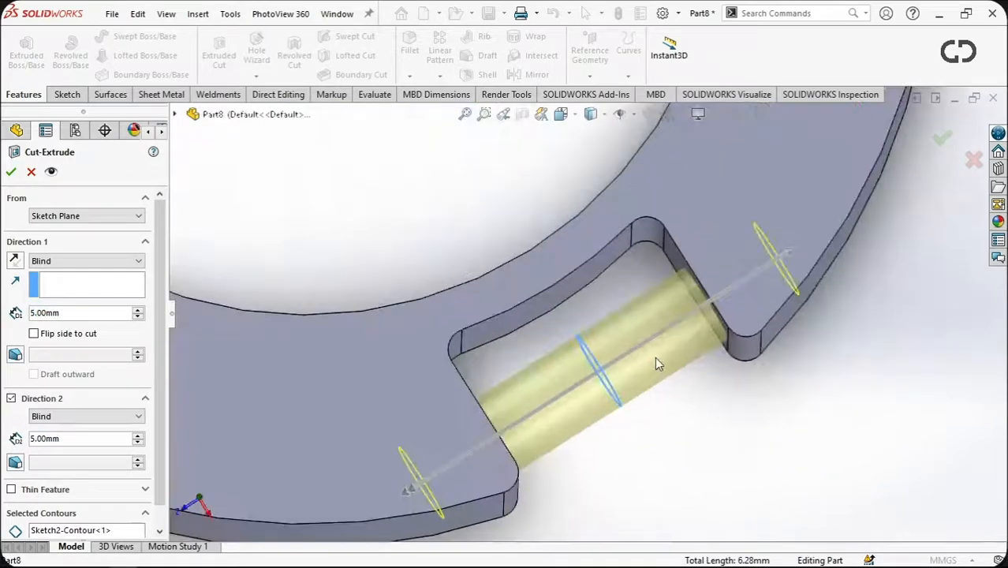
click(11, 172)
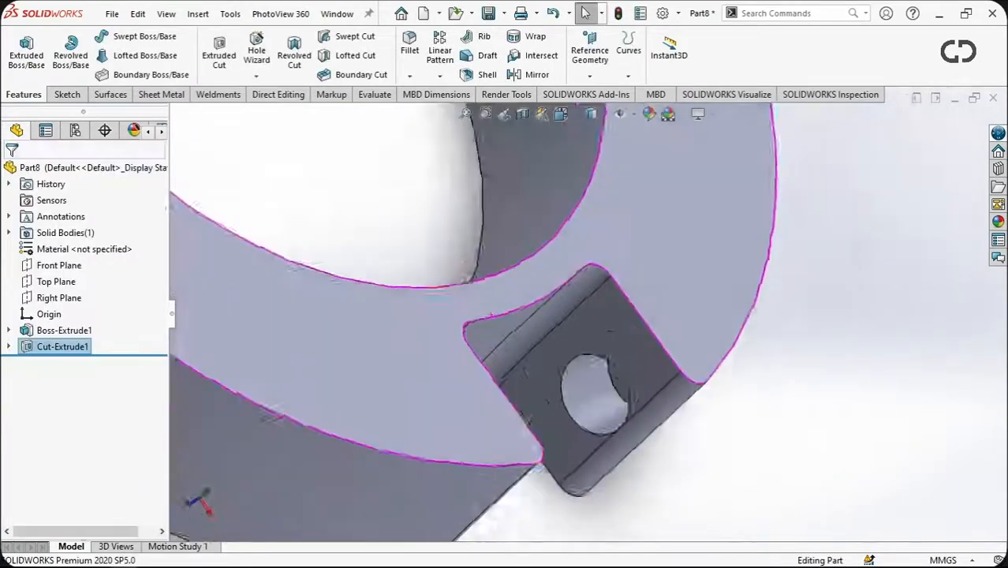
Edit the hole's sketch and set the circle centre's distance from the notch's outer edge to 1.2 mm.
click(61, 346)
click(68, 292)
click(724, 386)
key(Return)
key(Escape)
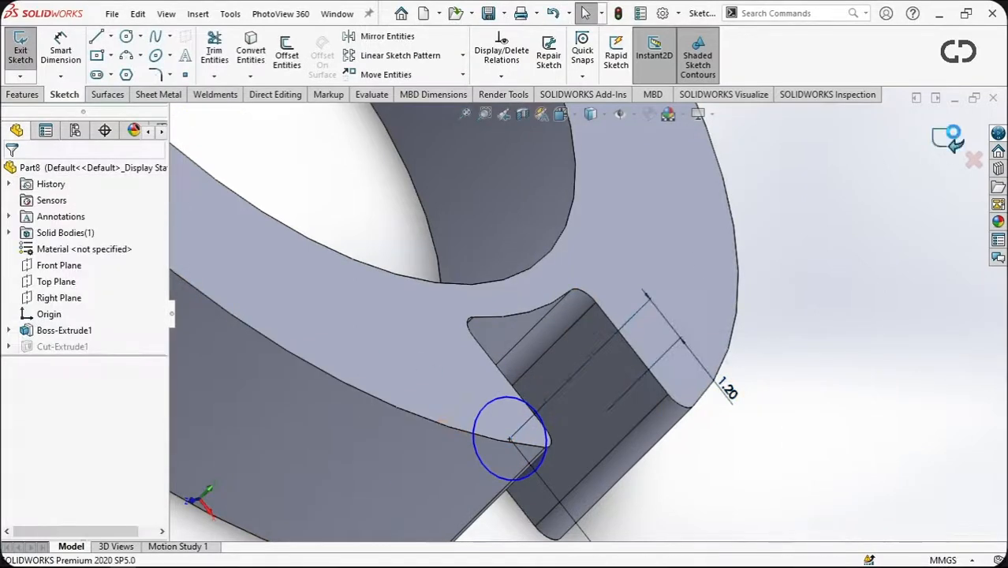
Show temporary axes and circular-pattern the hole cut around the ring's central axis as 3 equally spaced instances over 360 degrees.
mouse_move(603, 378)
middle_down()
mouse_move(493, 467)
mouse_move(641, 382)
mouse_move(552, 410)
middle_up()
scroll(493, 468, up, 4)
click(62, 346)
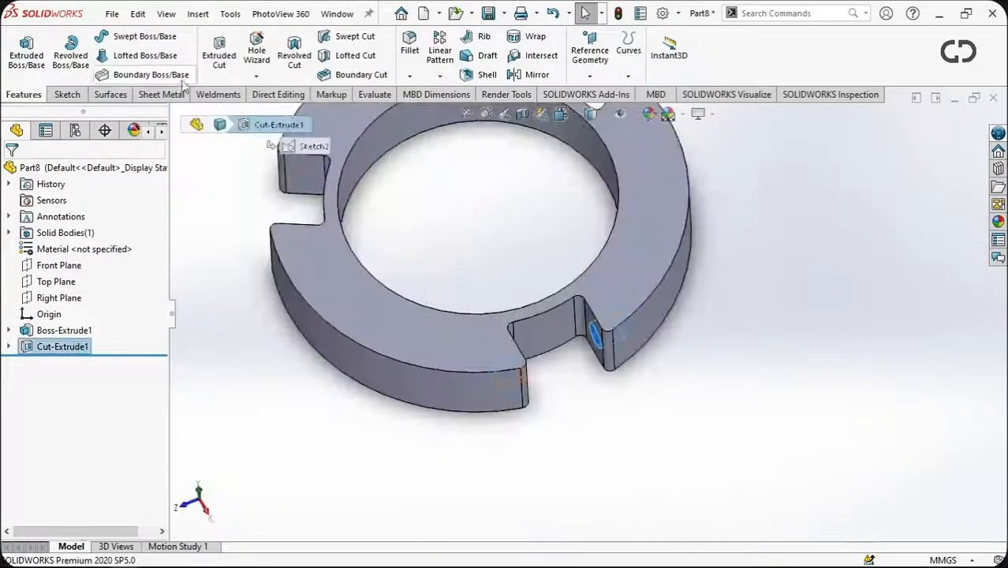
click(435, 74)
click(465, 102)
scroll(587, 426, up, 3)
scroll(599, 441, down, 2)
click(633, 114)
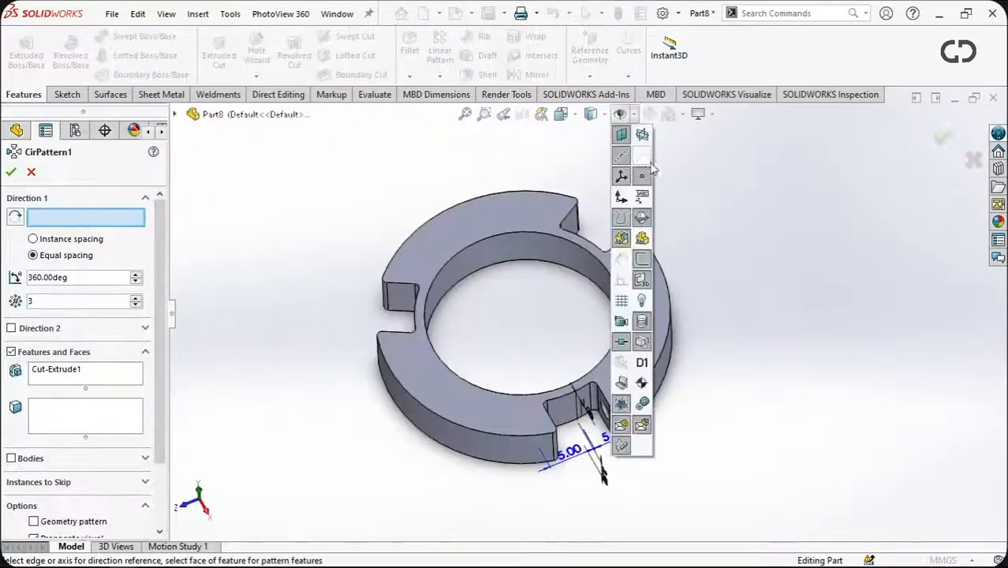
click(522, 320)
key(Return)
Fillet the outer edges of the ring's upper and lower faces with a 0.5 mm radius.
middle_drag(520, 317, 441, 435)
click(463, 402)
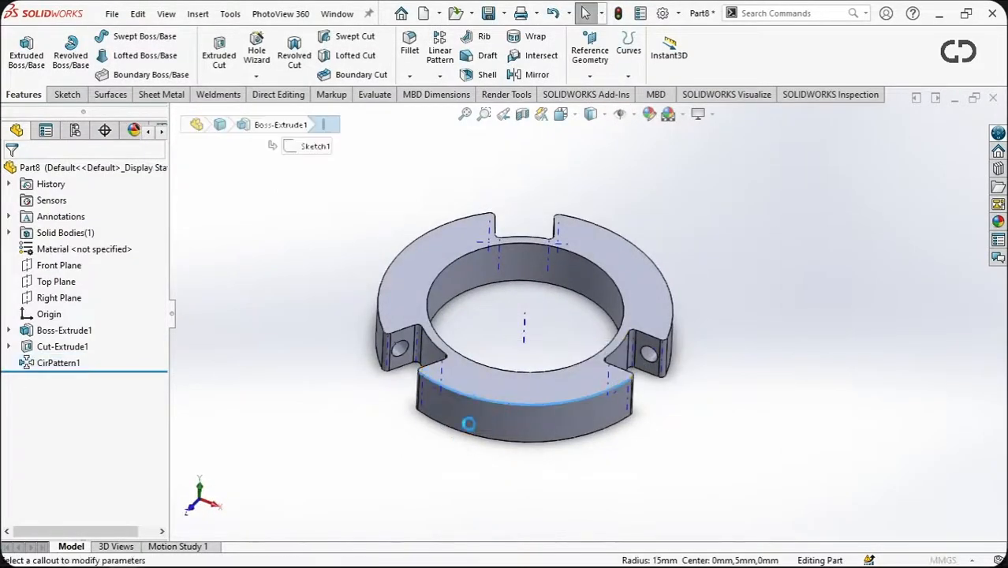
middle_drag(466, 433, 533, 480)
text(1)
key(Return)
scroll(461, 320, down, 2)
middle_drag(455, 331, 398, 295)
scroll(387, 341, down, 1)
middle_drag(387, 342, 452, 330)
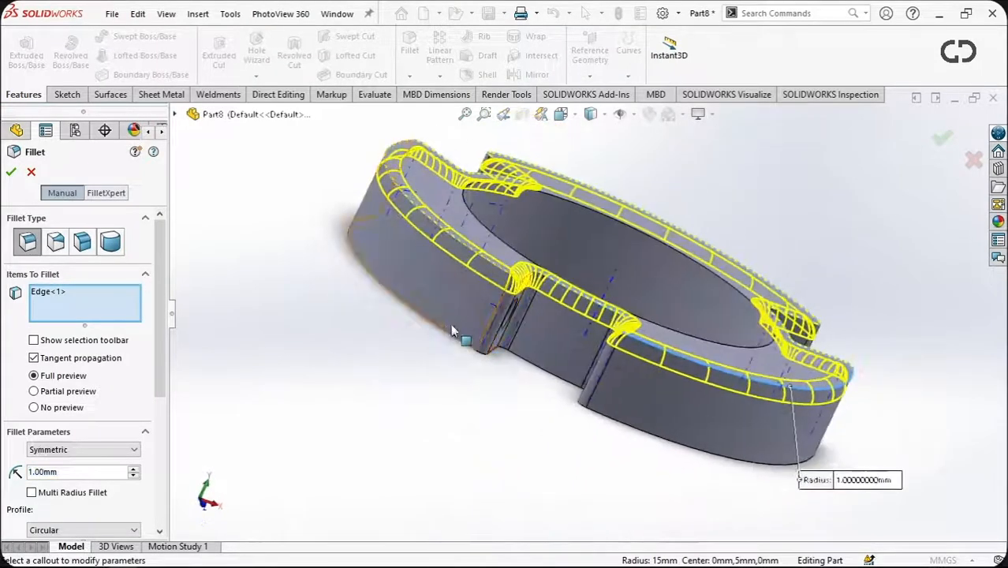
click(452, 331)
text(0.5)
key(Return)
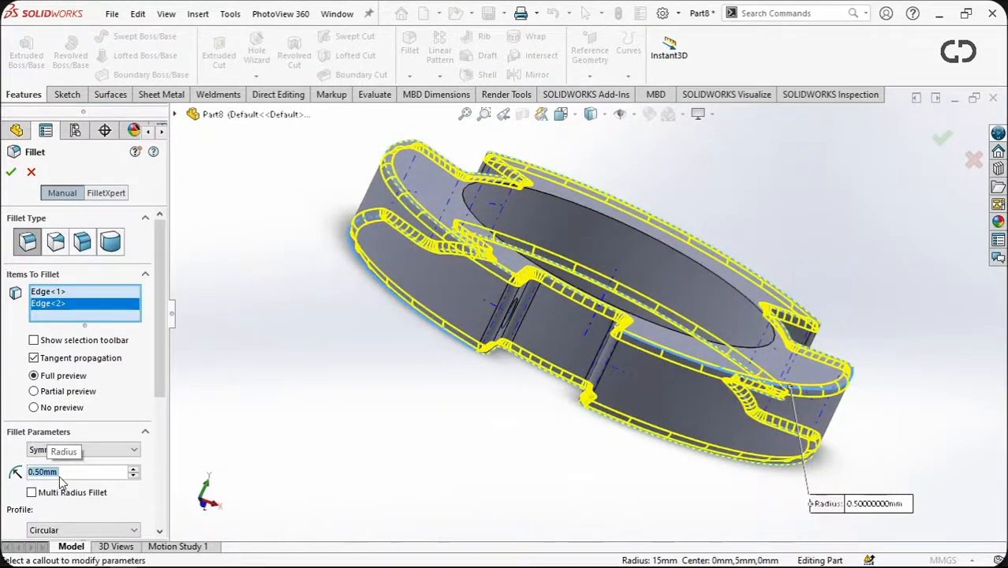
click(11, 174)
middle_drag(474, 355, 593, 427)
scroll(594, 427, down, 5)
scroll(594, 428, up, 6)
click(115, 13)
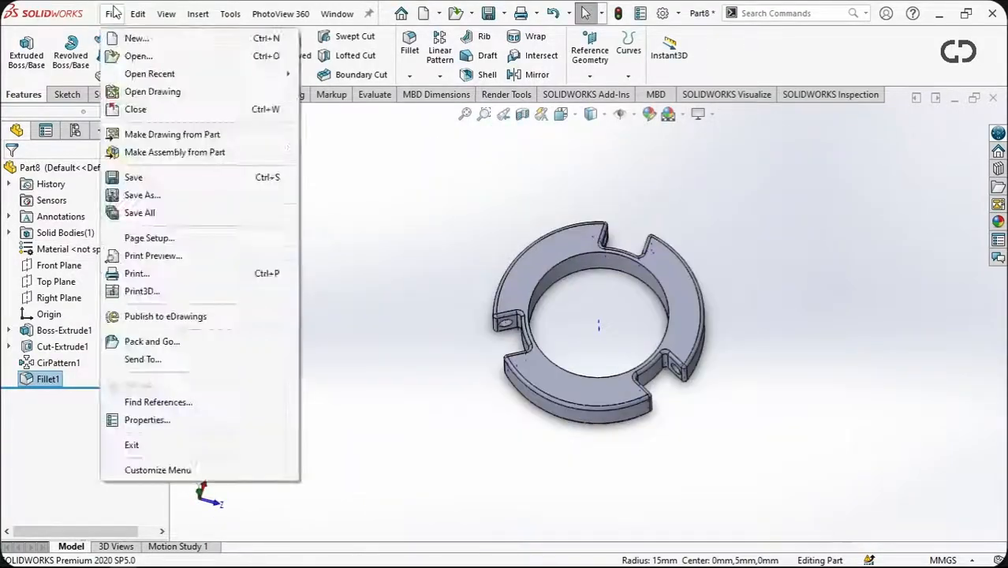
click(601, 331)
scroll(601, 330, down, 4)
middle_drag(601, 330, 628, 299)
scroll(628, 299, up, 1)
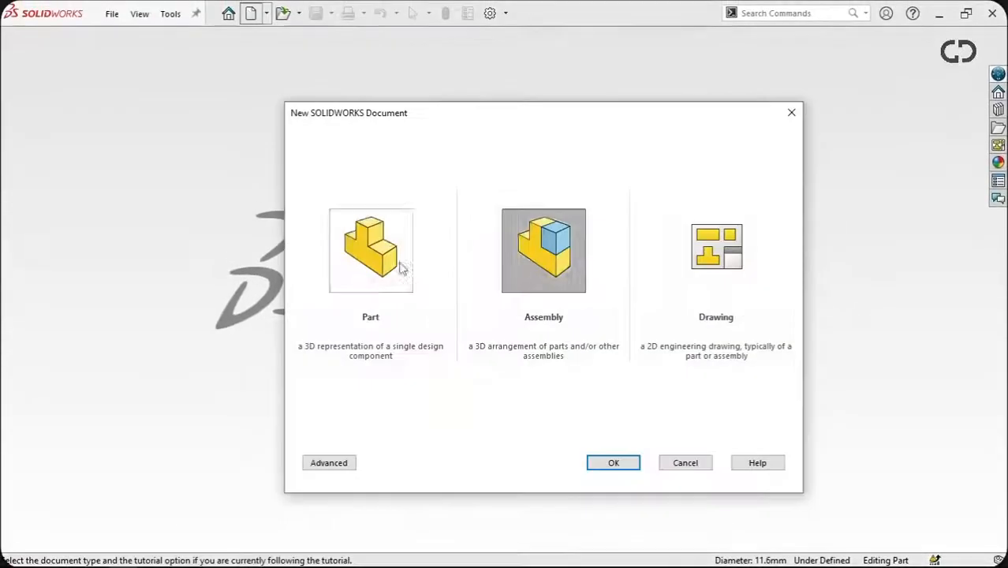
Create a new part and sketch a circle centred on the origin on the Right Plane.
click(371, 244)
click(603, 459)
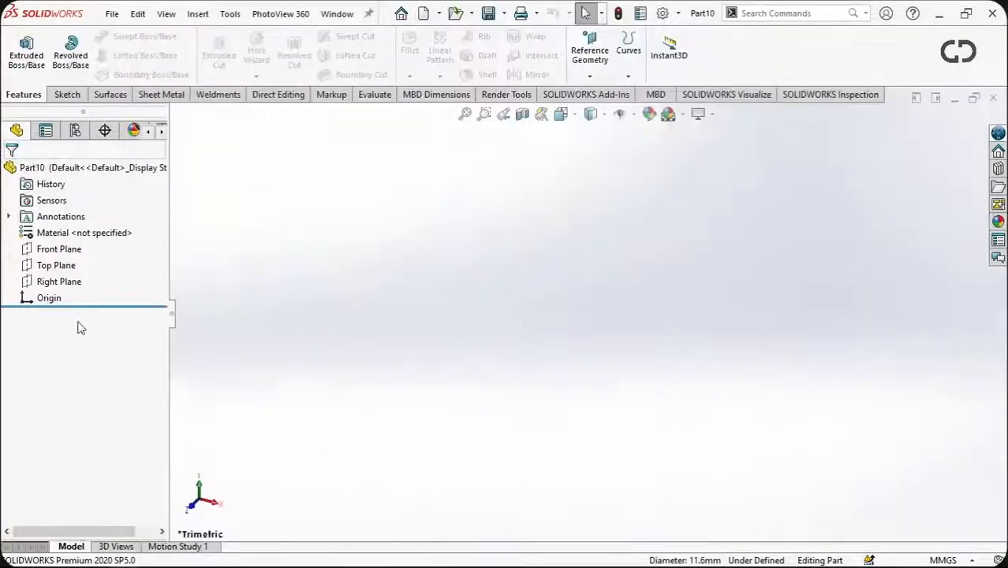
click(78, 253)
click(582, 330)
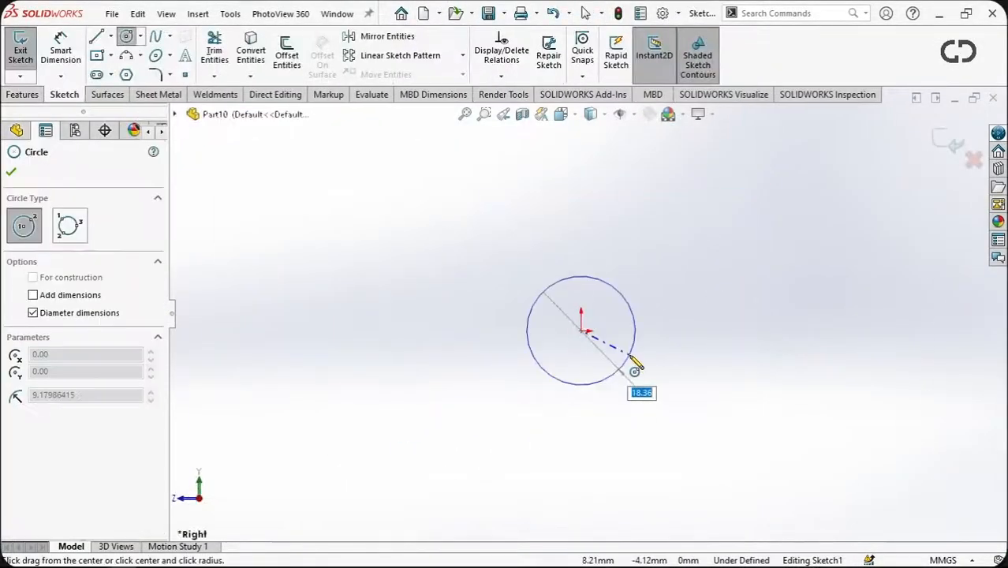
key(Return)
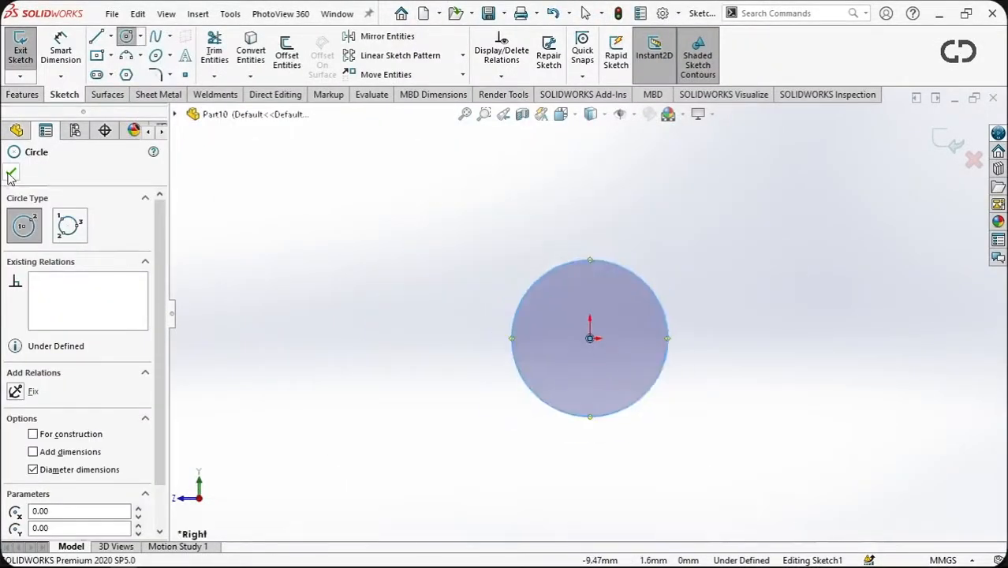
click(10, 174)
scroll(518, 317, up, 5)
scroll(517, 317, down, 3)
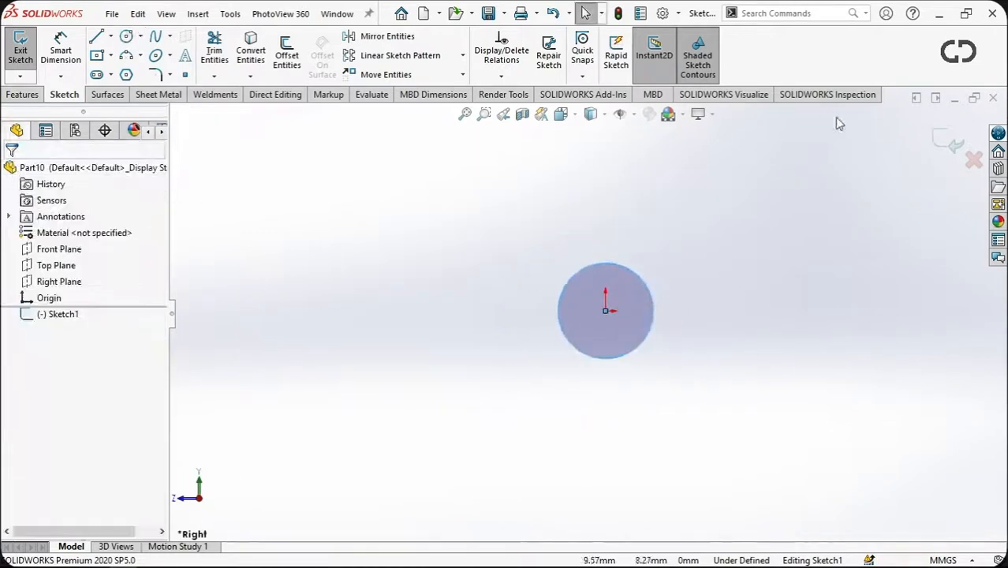
Close the sketch and extrude the circle 6 mm with the Mid Plane end condition.
click(20, 49)
click(26, 49)
click(90, 258)
click(63, 320)
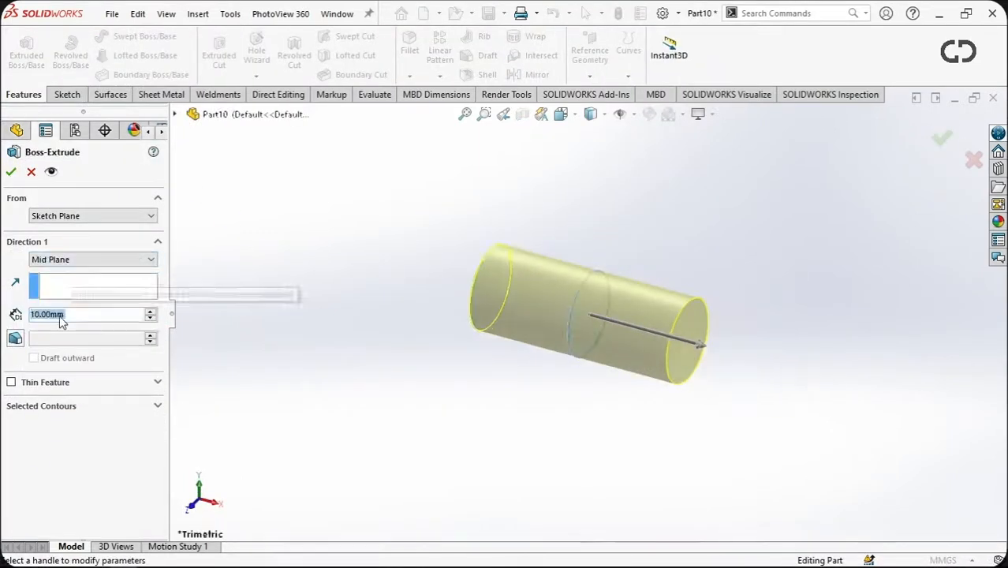
click(11, 171)
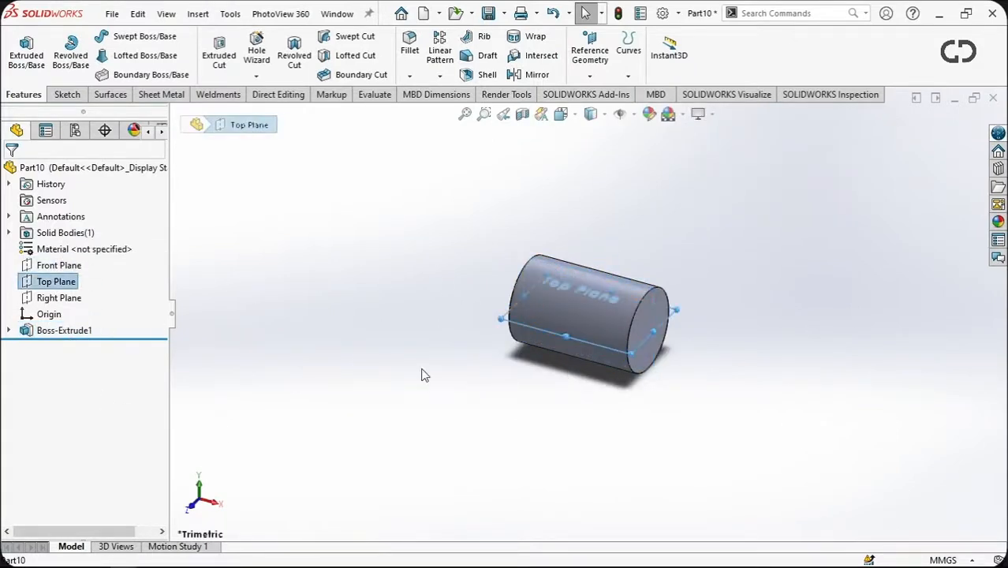
On the Top Plane, sketch a circle centred on the origin that reaches the cylinder's long edges, and close the sketch.
key(ctrl+8)
click(61, 96)
click(126, 36)
click(587, 313)
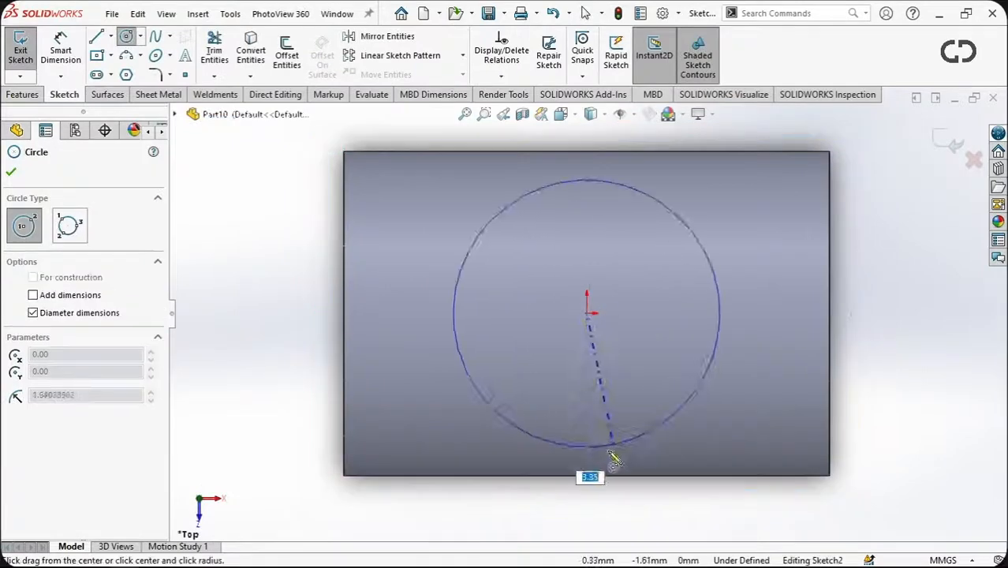
click(587, 476)
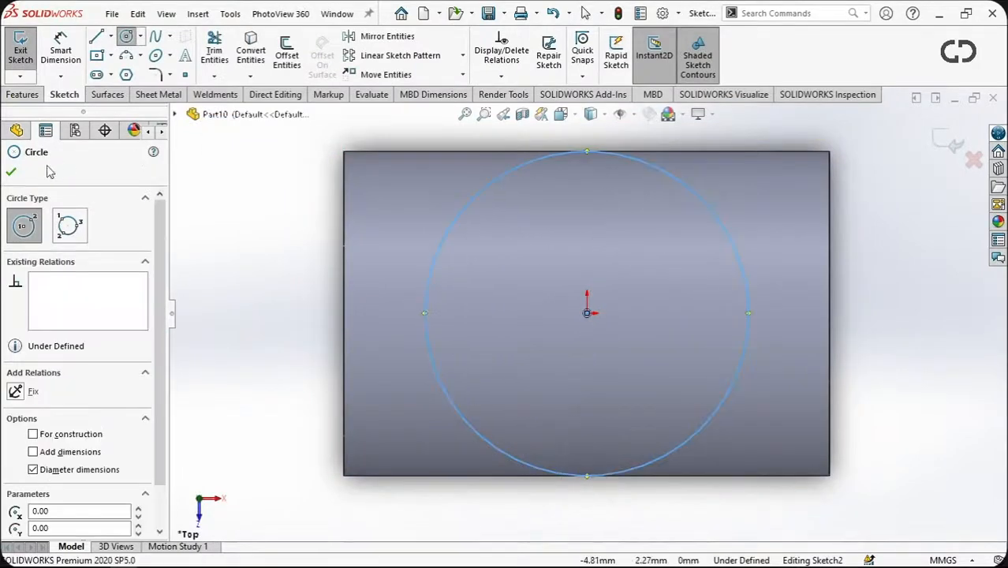
click(11, 172)
click(953, 142)
Extrude the Top Plane circle 150 mm upward as a Blind boss merged with the cylinder to form the leg's rod.
click(63, 346)
scroll(63, 347, up, 6)
click(22, 94)
click(26, 52)
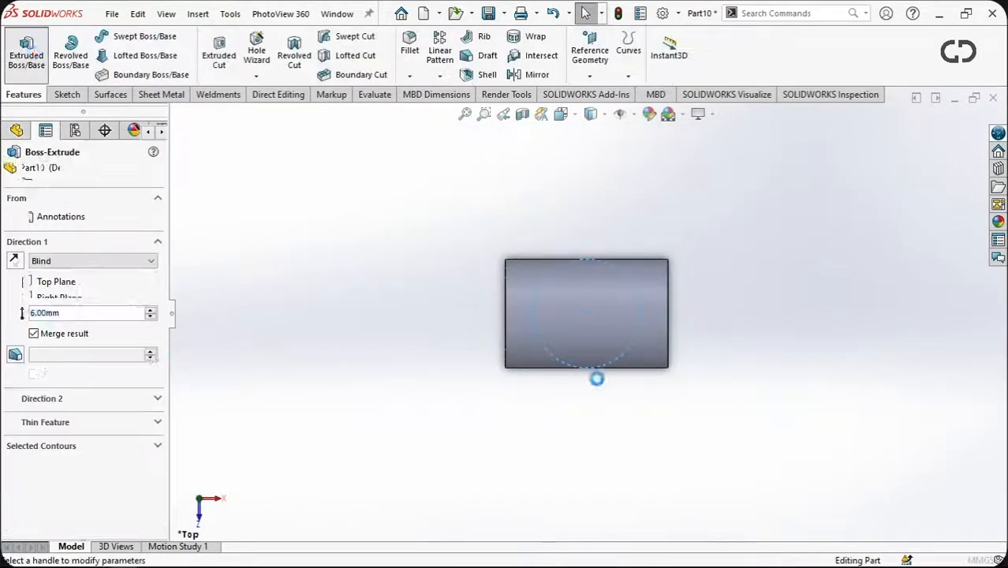
text(150)
key(Return)
middle_drag(495, 333, 673, 242)
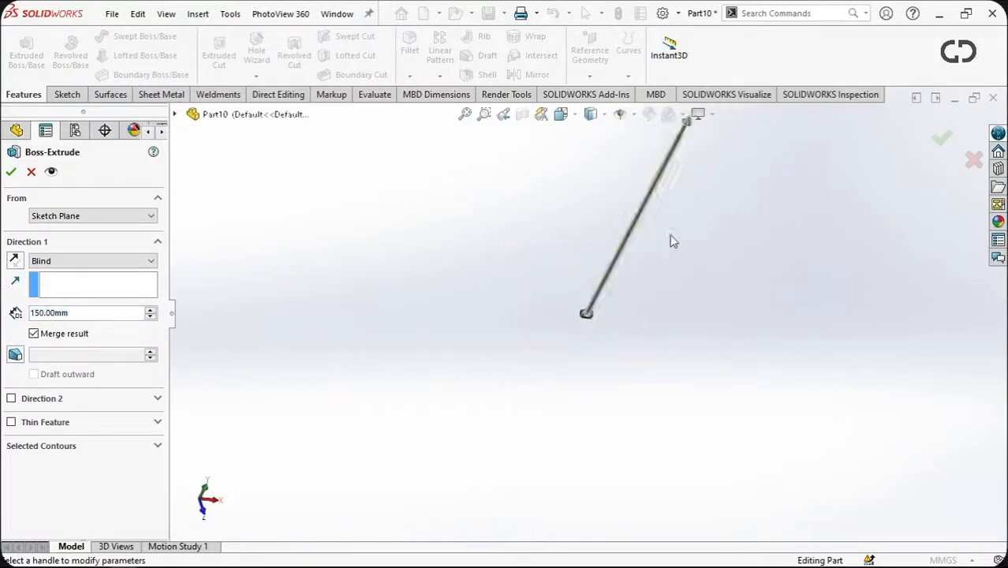
click(11, 172)
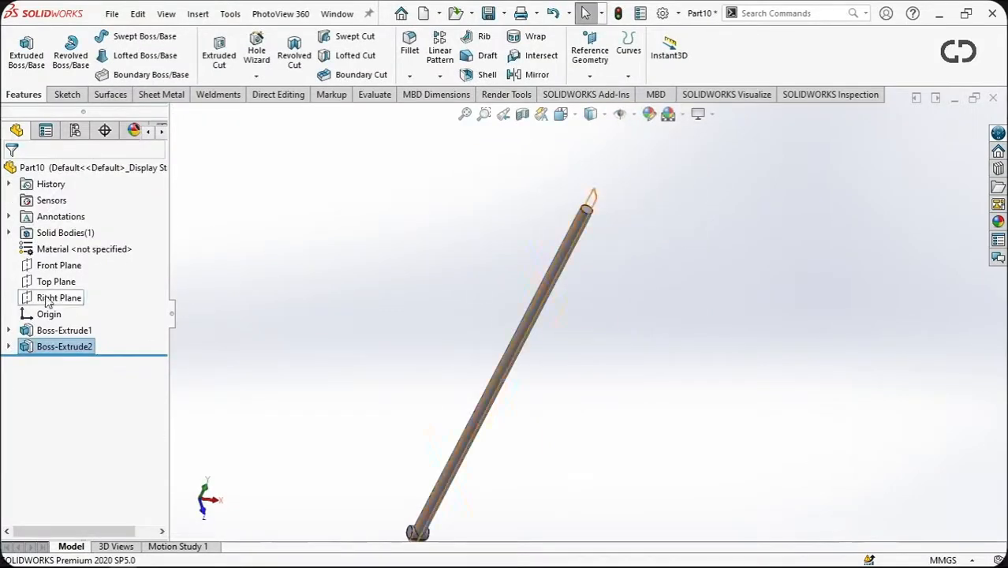
On the Right Plane, sketch a circle centred on the rod's upper end and as wide as the rod, and close the sketch.
key(ctrl+8)
scroll(589, 159, down, 10)
click(67, 94)
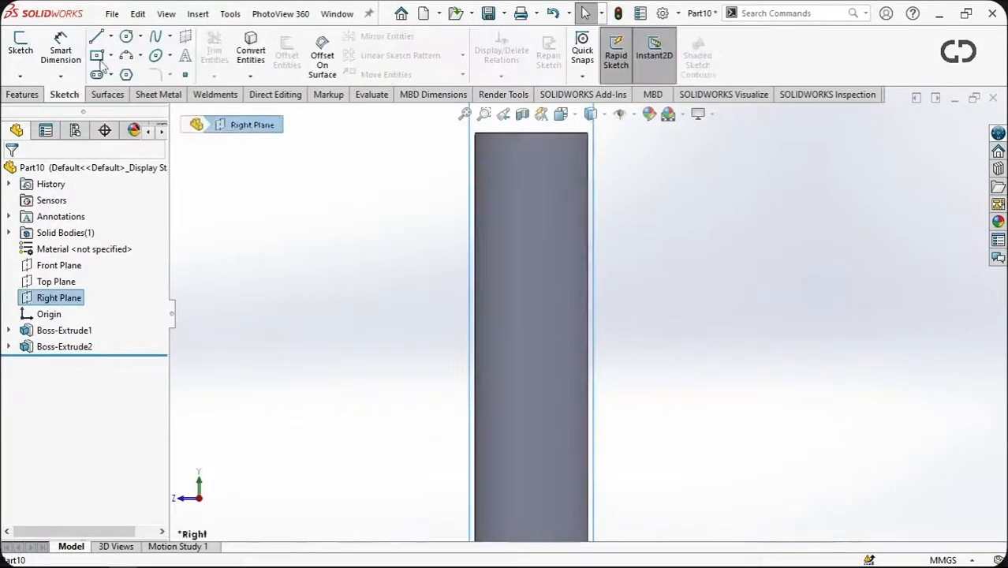
click(127, 36)
scroll(565, 193, down, 3)
click(581, 203)
click(683, 204)
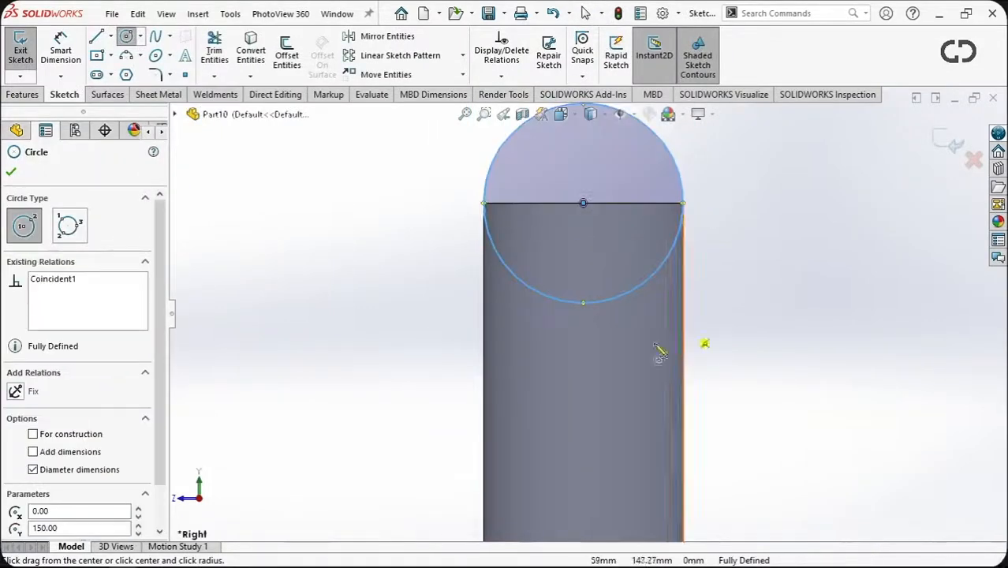
key(Escape)
click(20, 49)
Extrude the circle at the rod's upper end 6 mm with the Mid Plane end condition.
click(22, 93)
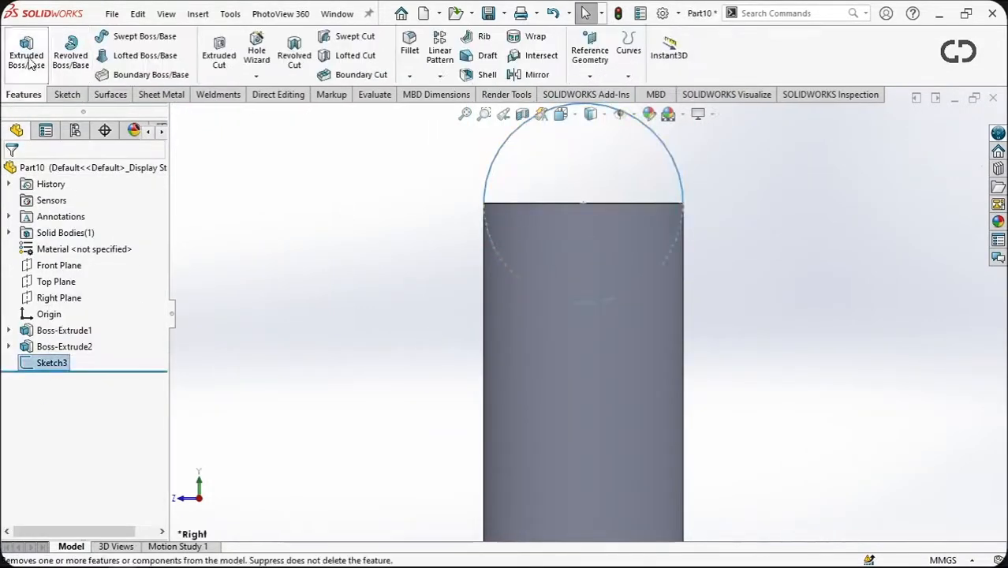
click(26, 56)
click(83, 339)
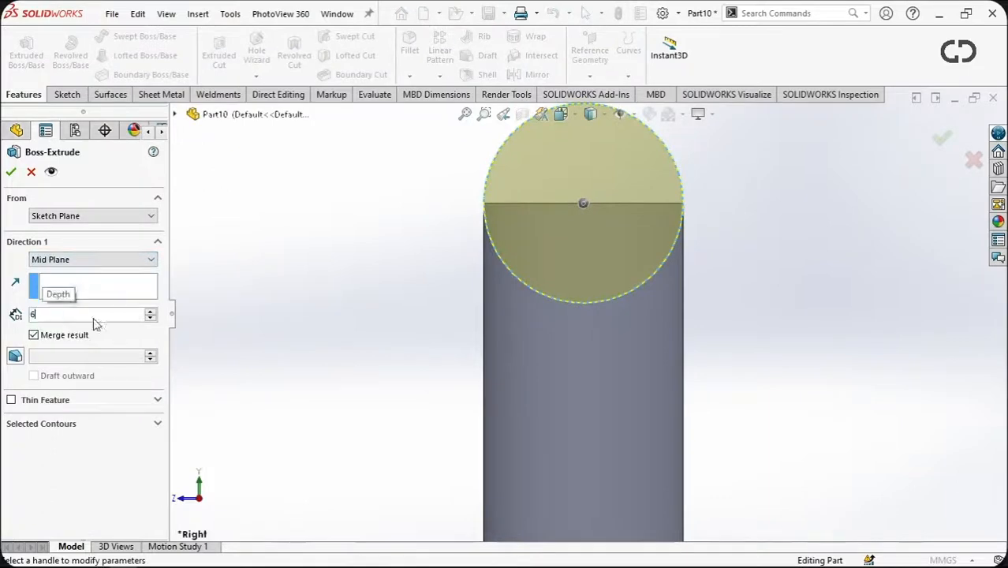
key(Return)
middle_drag(315, 280, 421, 306)
scroll(591, 292, up, 3)
key(Return)
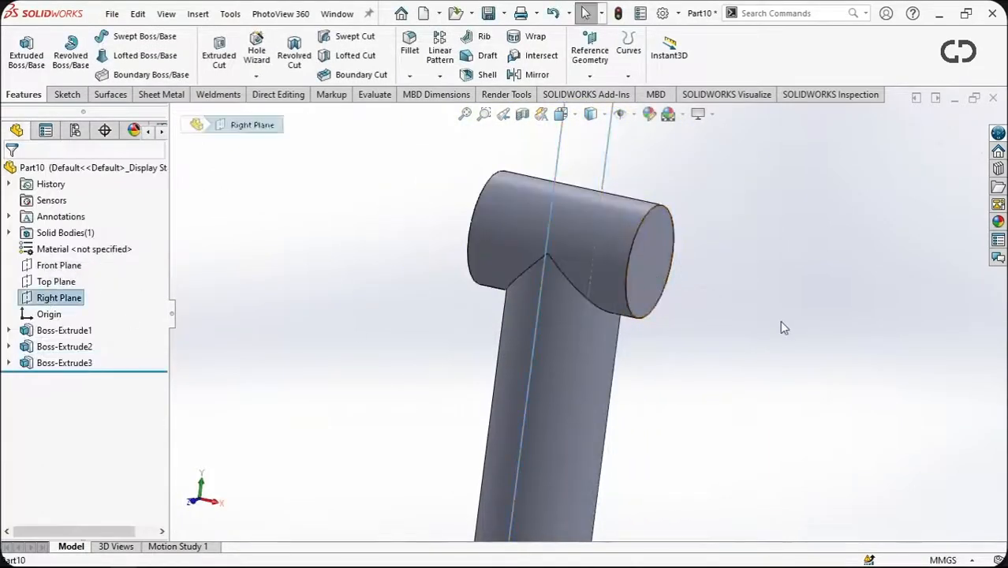
Start a sketch on the Right Plane and draw a small circle concentric with the rod's upper end cylinder.
key(ctrl+8)
scroll(504, 154, down, 9)
click(67, 94)
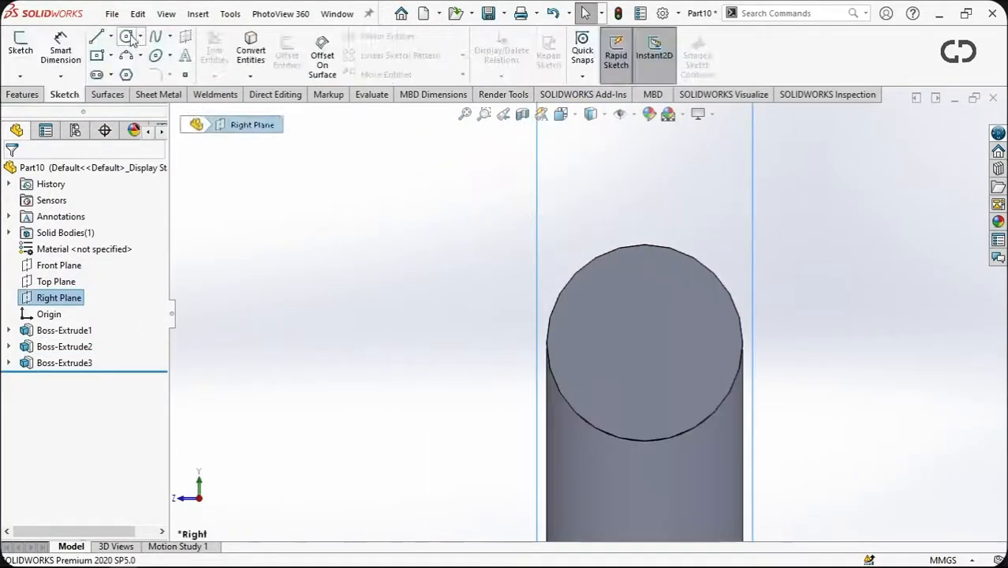
click(127, 37)
click(643, 343)
click(661, 359)
scroll(612, 454, up, 8)
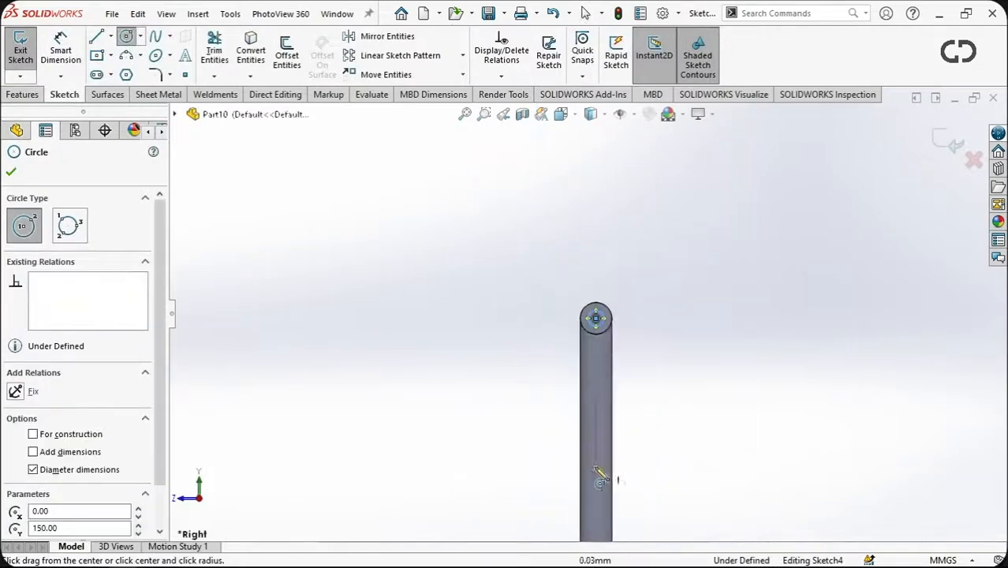
Add a circle centred on the origin in the rod's lower end cylinder, about half its diameter, and close the sketch.
scroll(589, 448, down, 3)
scroll(557, 237, down, 9)
click(551, 292)
click(597, 336)
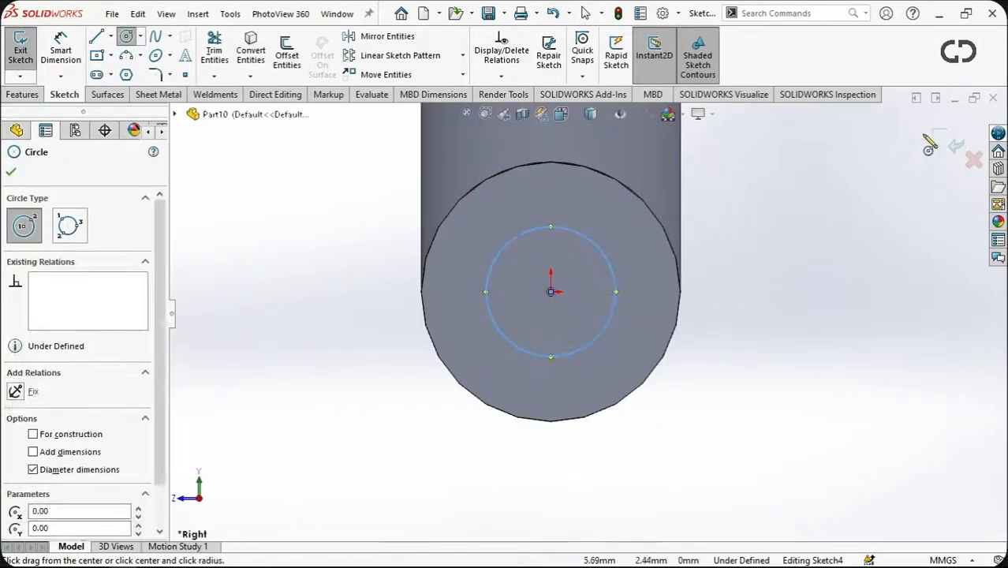
click(943, 139)
Extrude the two small circles 9 mm with the Mid Plane end condition to form hinge pins on both end cylinders.
click(41, 381)
scroll(508, 316, up, 2)
mouse_move(479, 328)
middle_down()
mouse_move(496, 330)
mouse_move(425, 331)
middle_up()
click(22, 94)
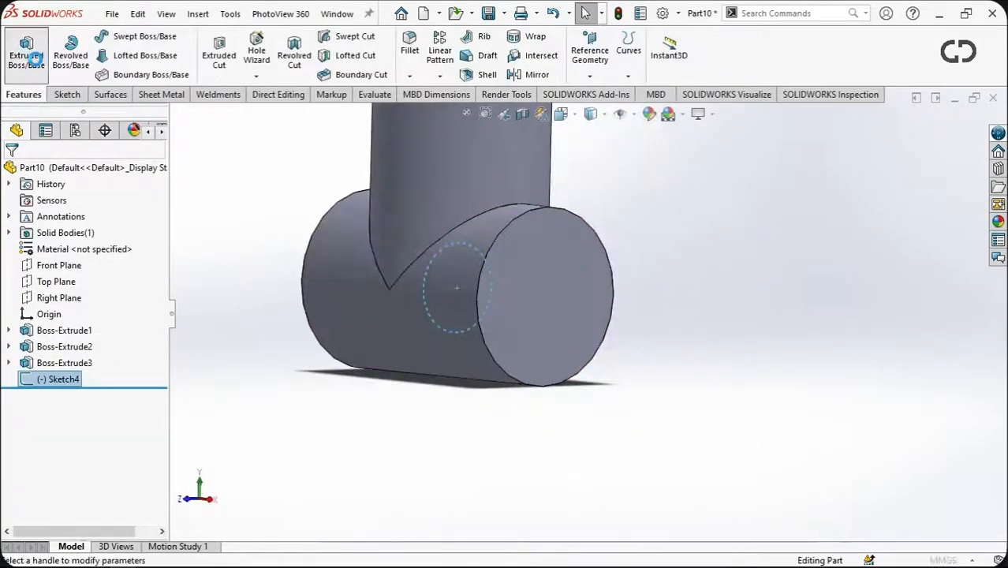
click(26, 48)
click(92, 258)
click(69, 331)
text(10)
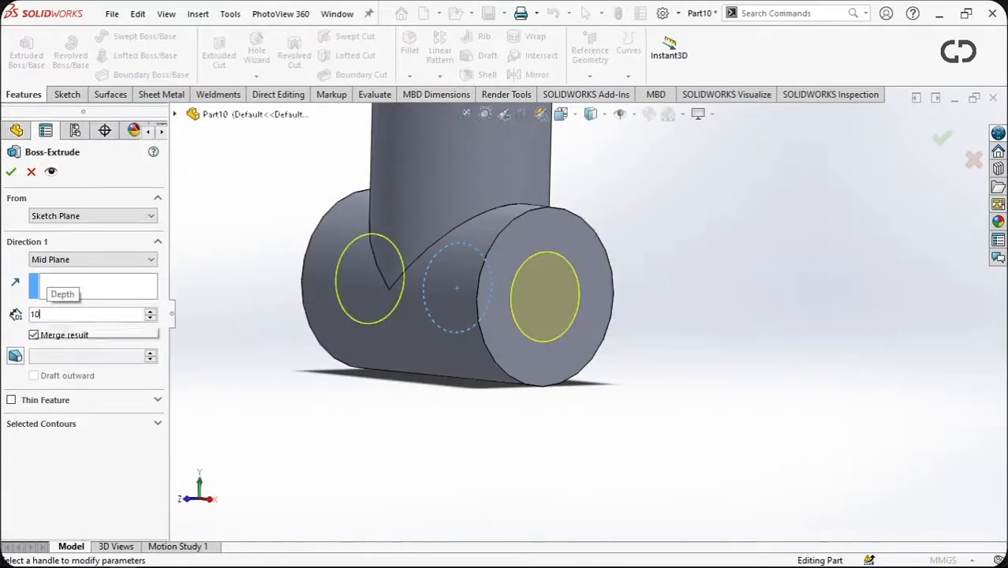
key(BackSpace)
key(BackSpace)
text(9)
key(Return)
key(Return)
Fillet the edges where the rod meets the cylinders at both ends, with a 5 mm radius.
scroll(511, 287, up, 5)
middle_drag(402, 276, 448, 280)
middle_drag(474, 221, 548, 391)
scroll(541, 398, down, 3)
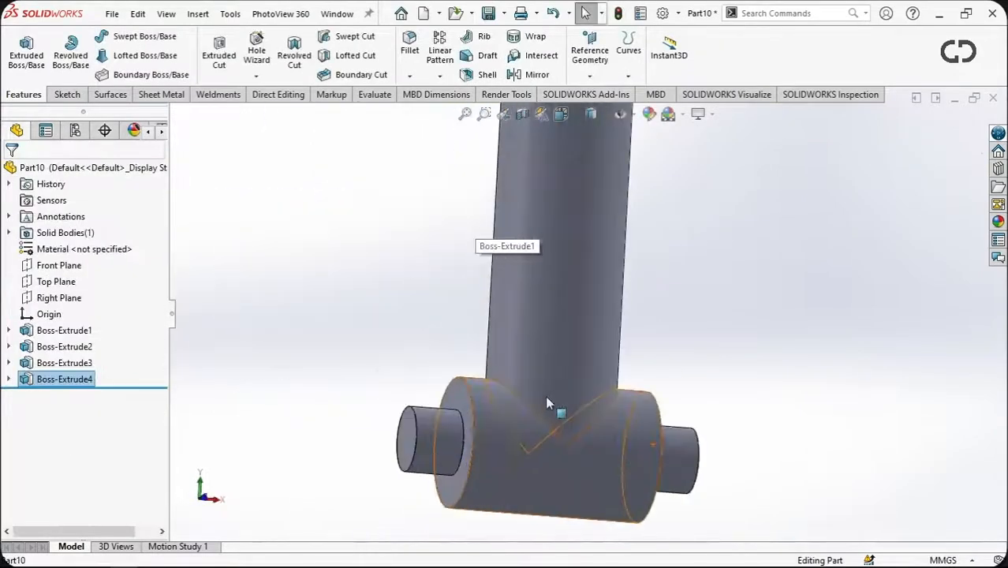
click(528, 404)
click(656, 360)
click(601, 408)
middle_drag(585, 354, 687, 377)
scroll(687, 377, up, 5)
scroll(591, 178, down, 8)
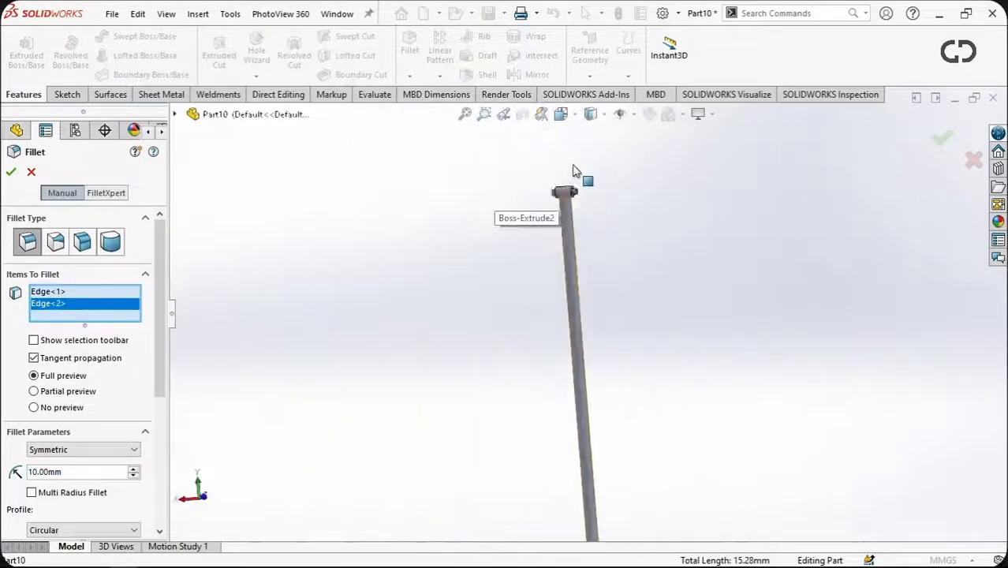
click(608, 315)
click(606, 309)
text(5)
middle_drag(410, 426, 473, 410)
middle_drag(529, 379, 653, 371)
scroll(643, 362, up, 5)
scroll(628, 347, down, 7)
middle_drag(577, 347, 636, 196)
scroll(637, 195, up, 5)
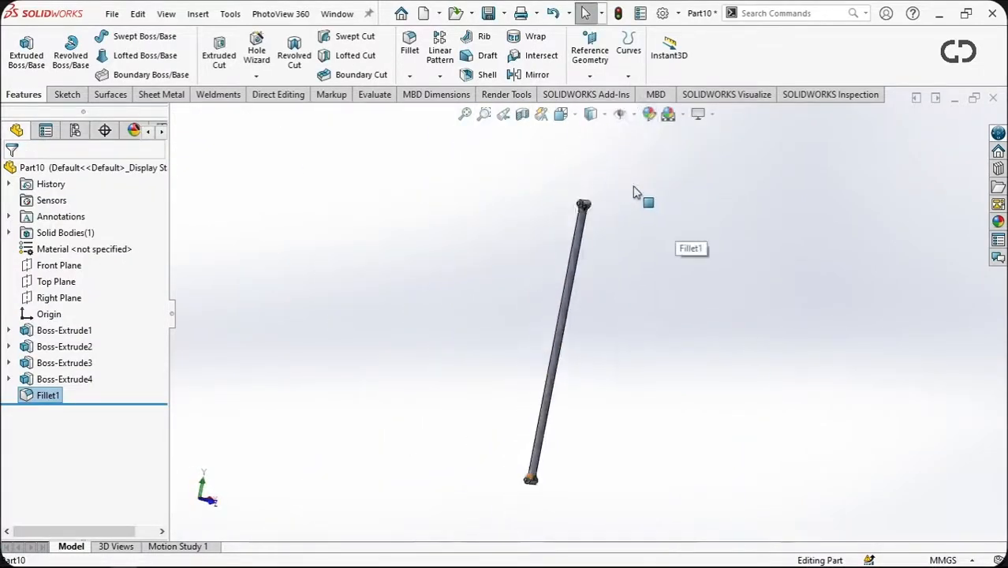
scroll(599, 264, down, 6)
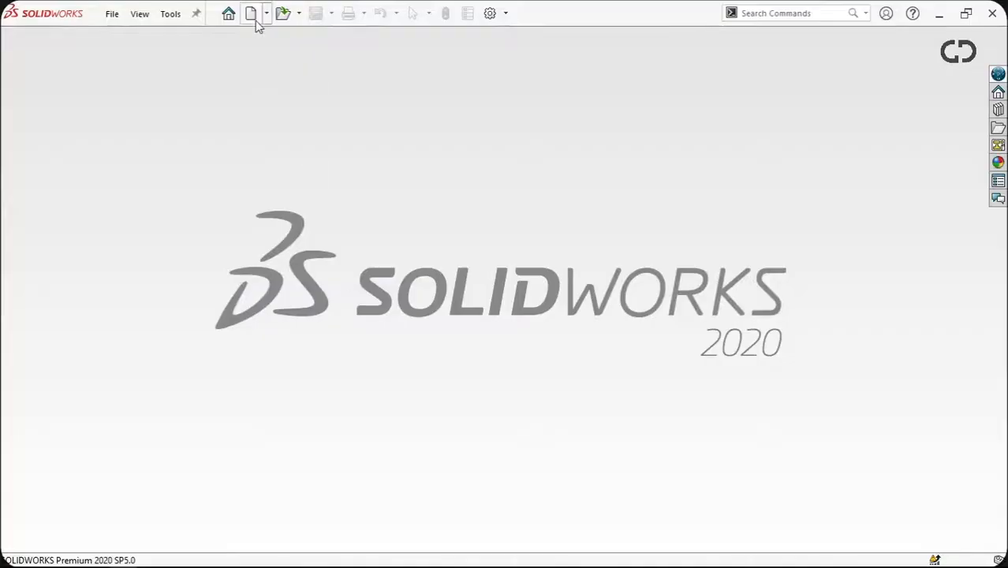
Create a new part and sketch a circle centred on the origin on the Top Plane.
click(250, 13)
click(617, 472)
click(56, 265)
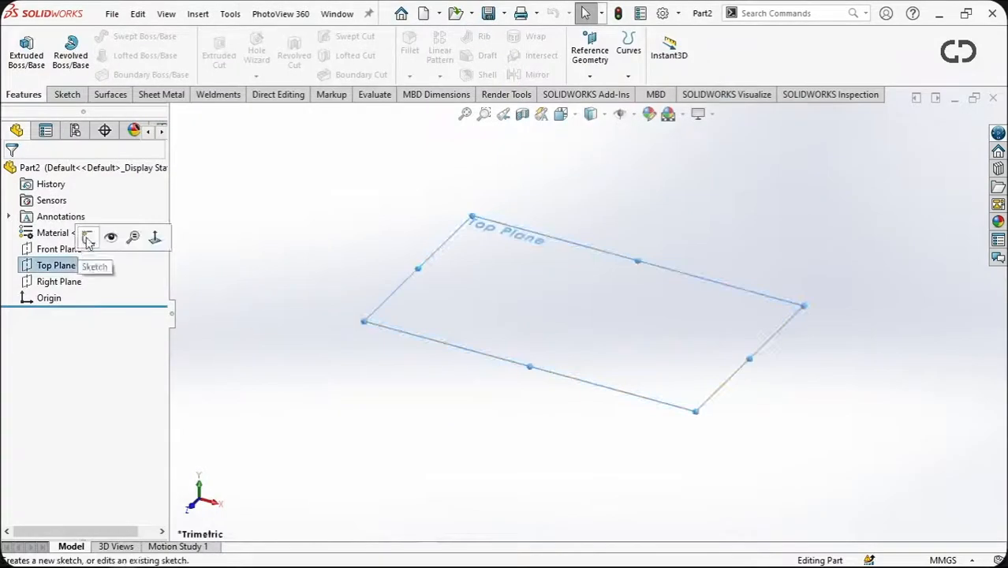
click(87, 239)
right_drag(564, 353, 585, 355)
click(590, 356)
click(546, 376)
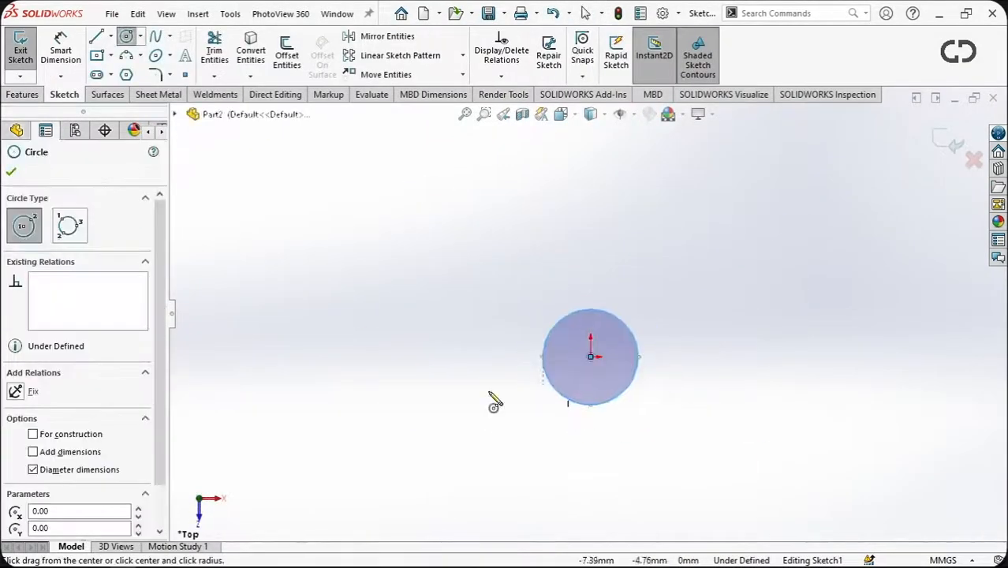
scroll(615, 371, down, 5)
scroll(588, 316, up, 2)
click(14, 171)
Dimension the circle's diameter to 16 mm and close the sketch.
right_drag(473, 385, 473, 358)
click(451, 358)
key(Return)
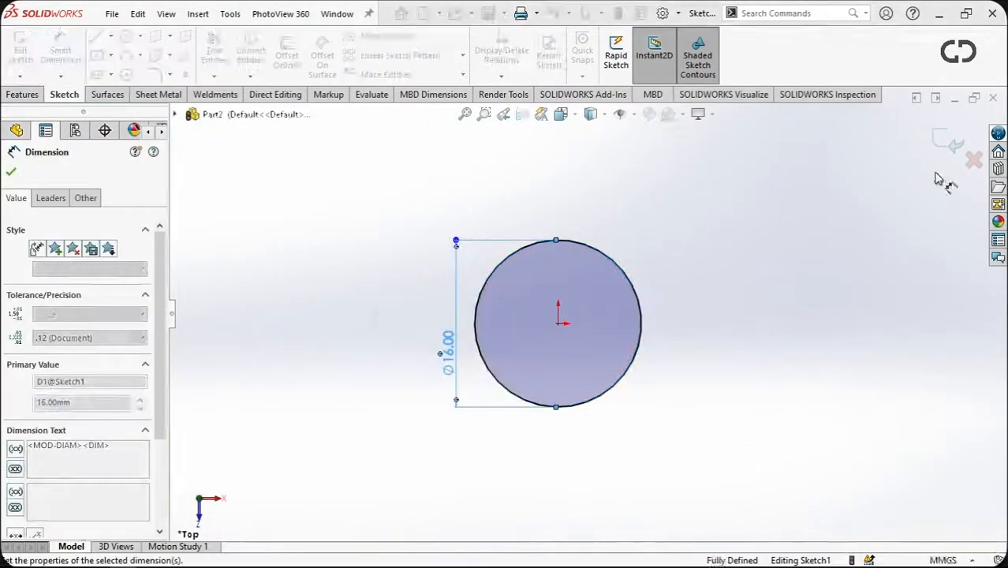
click(948, 142)
Extrude the 16 mm circle 150 mm upward as a Blind boss.
click(26, 49)
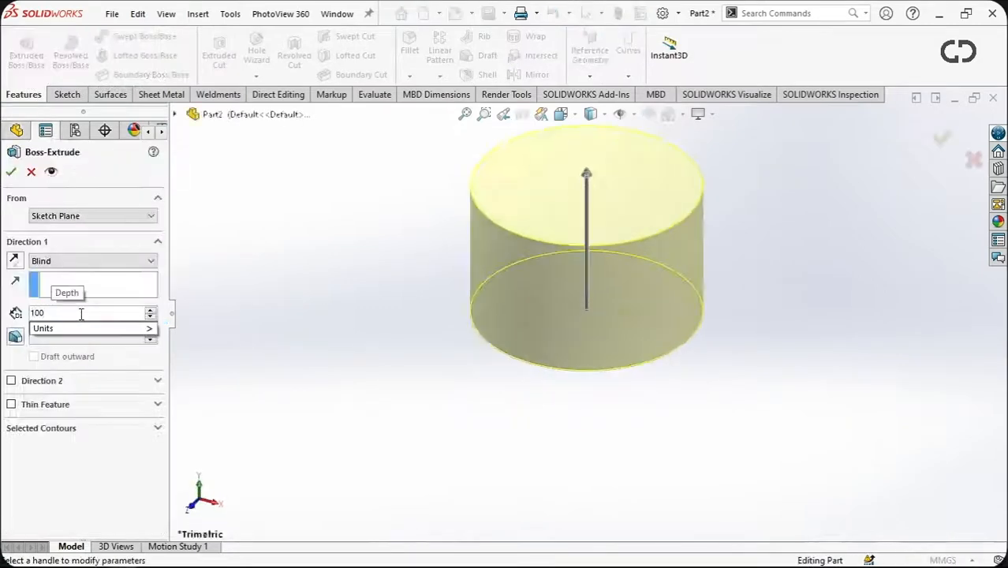
text(150)
click(11, 171)
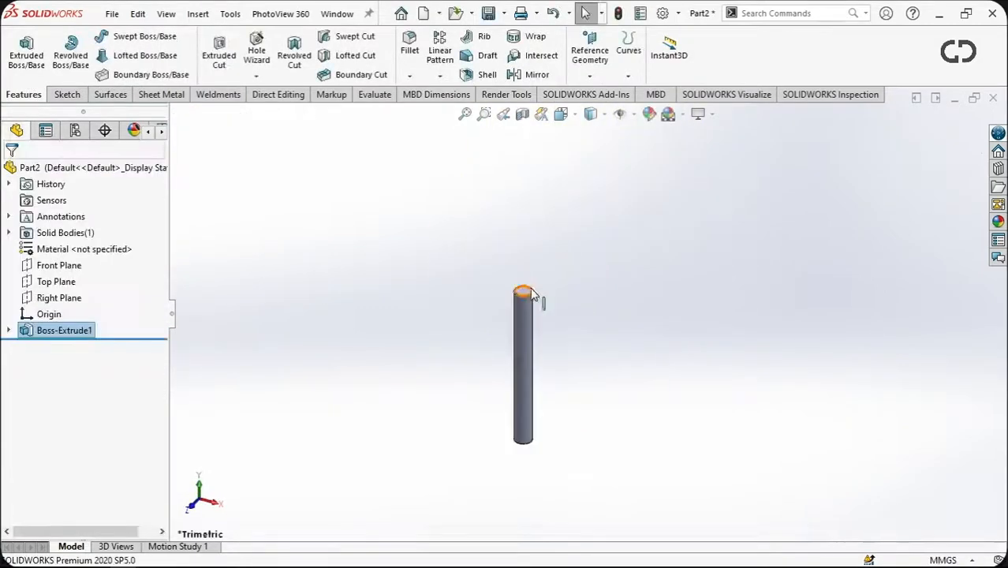
Fillet the circular edge at the upper end of the 16 mm cylinder.
scroll(536, 335, down, 5)
scroll(535, 339, down, 1)
click(655, 247)
click(683, 247)
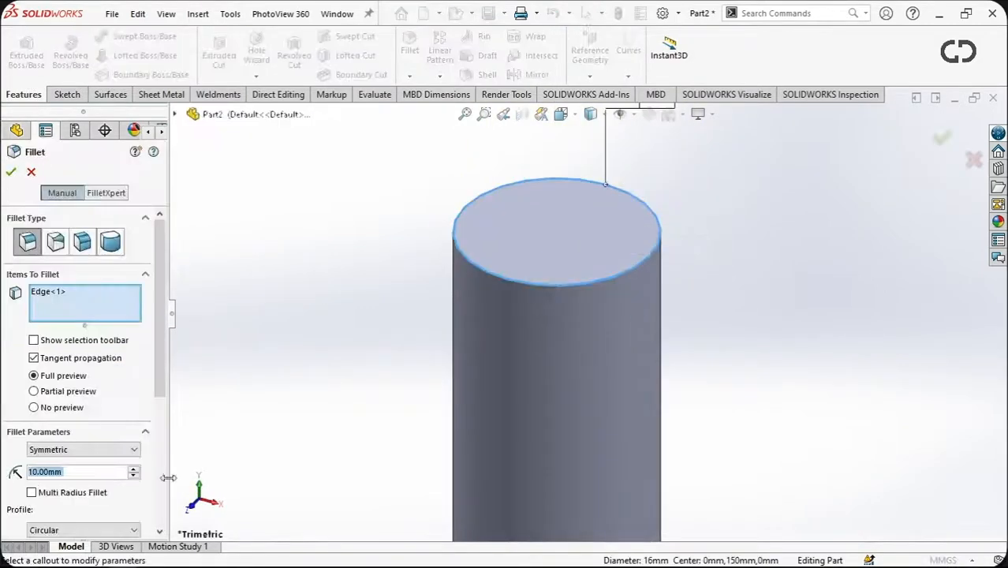
click(34, 171)
click(578, 284)
click(712, 245)
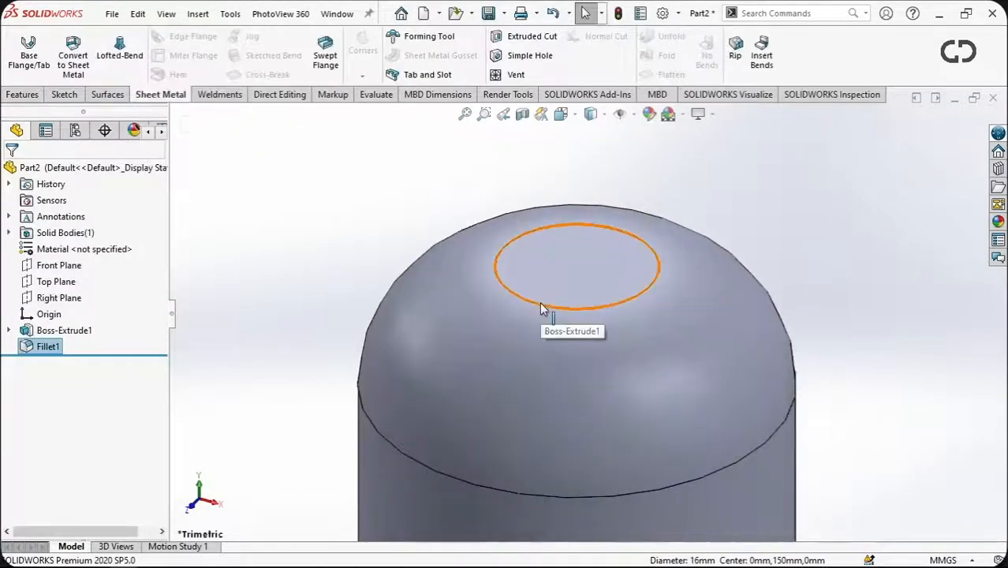
Sketch a circle about 5 mm in diameter centred on the cylinder's flat top face.
click(540, 301)
key(ctrl+8)
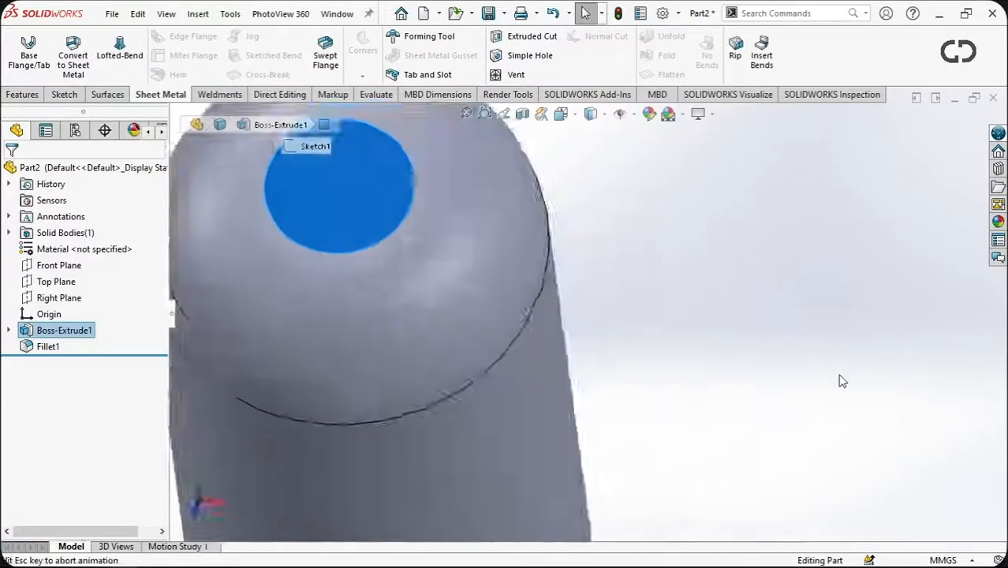
click(64, 94)
click(127, 36)
click(587, 313)
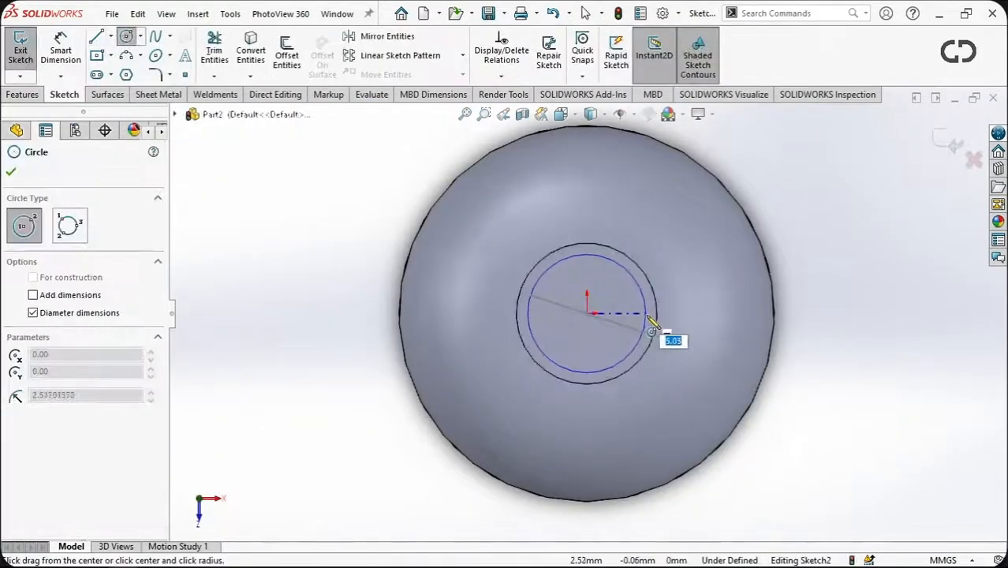
key(Return)
click(11, 172)
scroll(586, 313, up, 5)
click(943, 141)
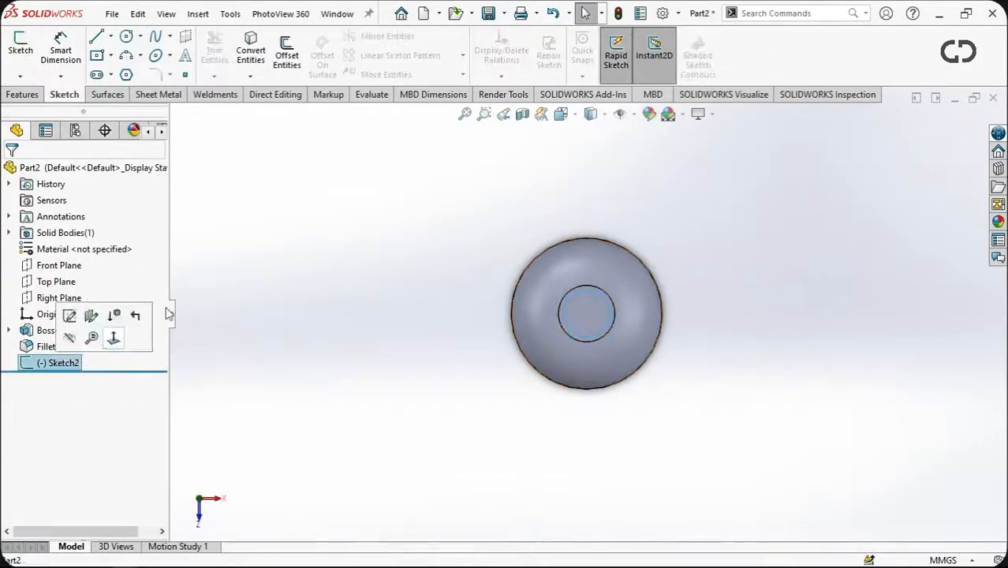
Extrude the small circle 10 mm upward as a Blind boss to form a stud.
click(59, 363)
click(23, 94)
click(42, 61)
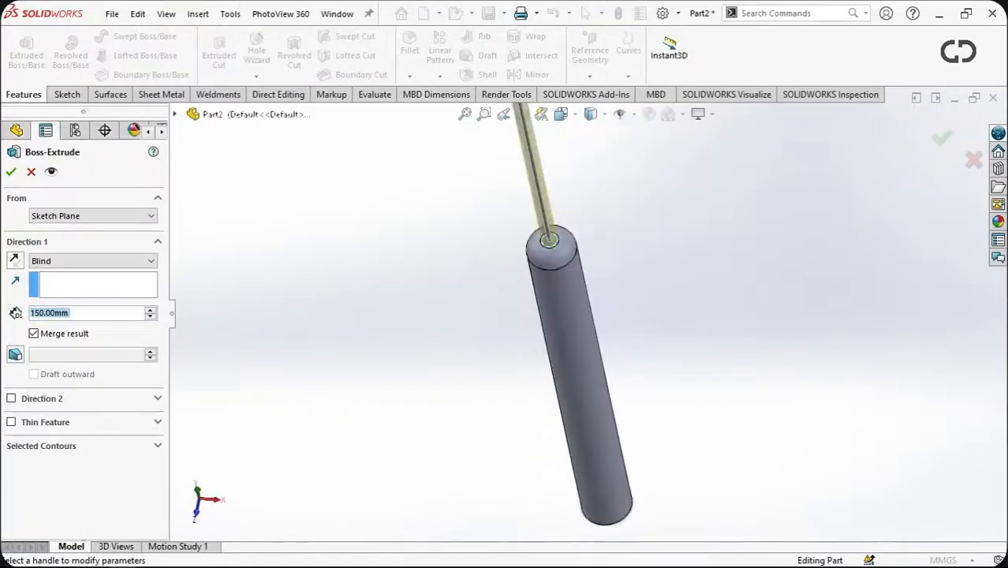
text(20)
key(Return)
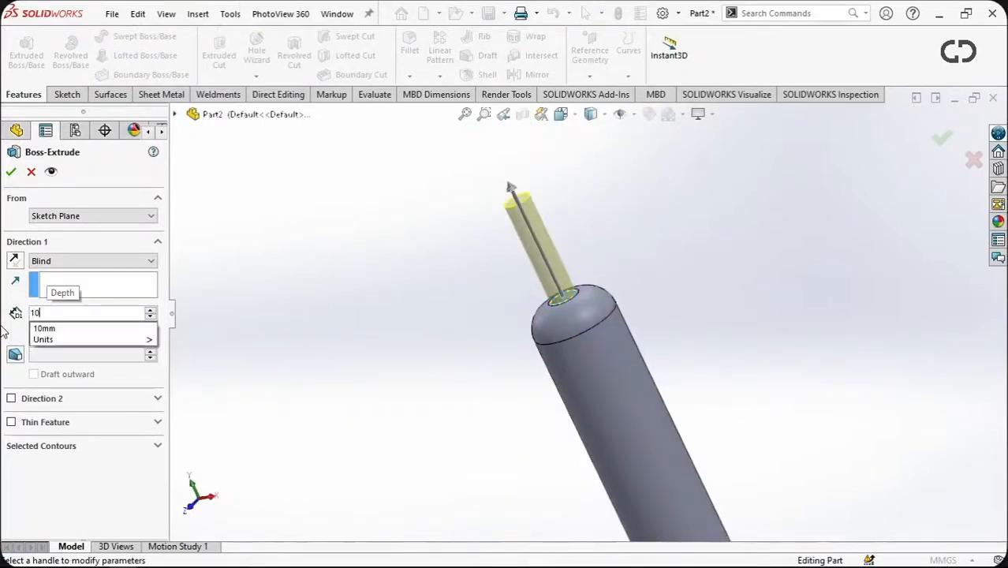
click(9, 172)
Start a helix and sketch its base circle on the stud's top face, centred and matching the stud's edge.
scroll(552, 291, down, 5)
click(628, 74)
click(635, 184)
click(128, 40)
scroll(596, 296, down, 3)
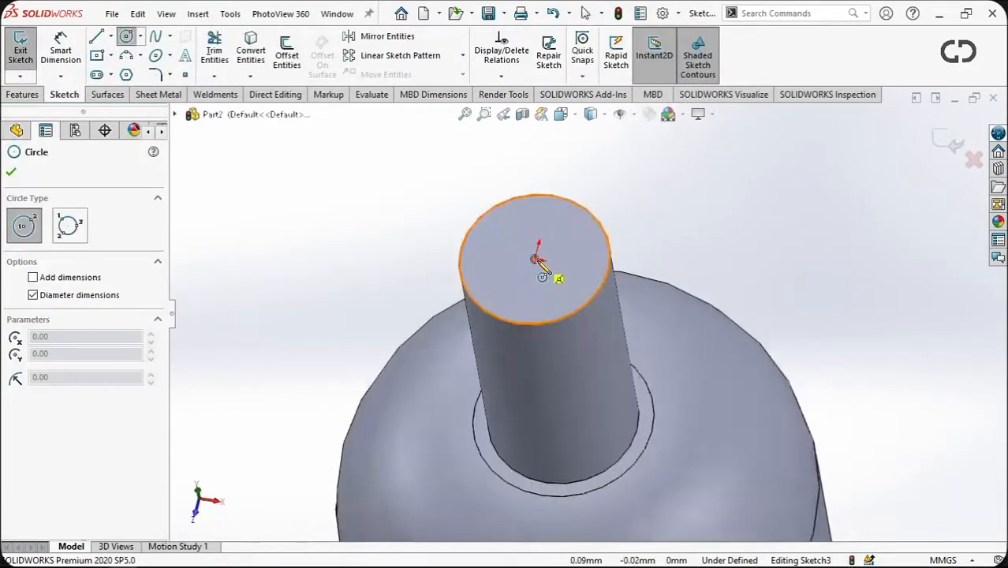
click(536, 259)
click(597, 297)
click(946, 141)
Create the clockwise helix down the stud with 1 mm constant pitch, 10 revolutions and a 270° start angle.
scroll(584, 316, up, 4)
text(1)
middle_drag(457, 331, 518, 270)
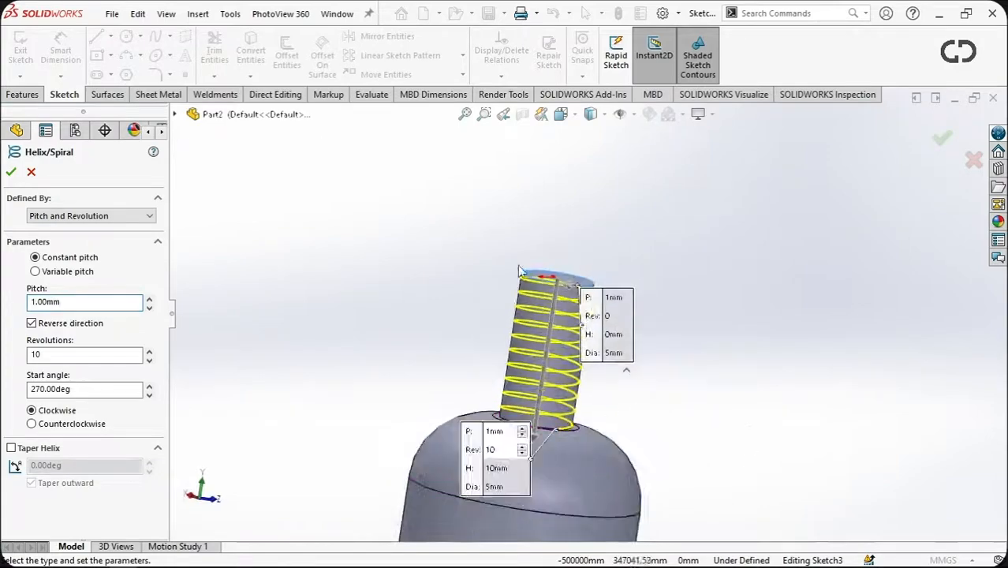
scroll(518, 271, down, 5)
key(Return)
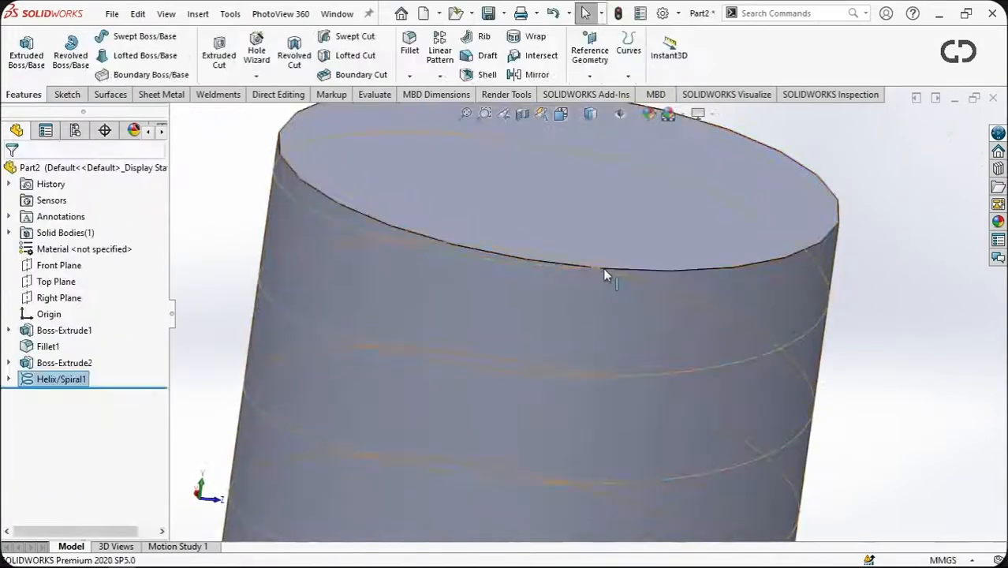
Create a reference plane at the helix's start point on the stud's top edge.
click(603, 269)
click(589, 52)
click(602, 126)
click(475, 265)
click(12, 175)
Sketch a triangular thread profile on the new plane, with its tip pointing into the stud at the top edge.
key(ctrl+8)
key(ctrl+8)
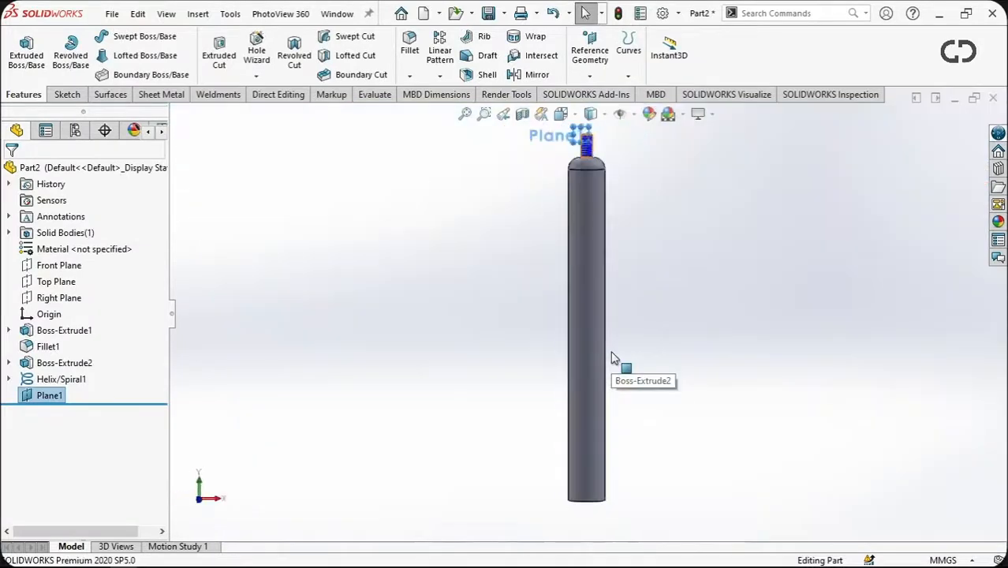
scroll(580, 126, down, 10)
click(67, 94)
click(97, 37)
scroll(588, 254, down, 5)
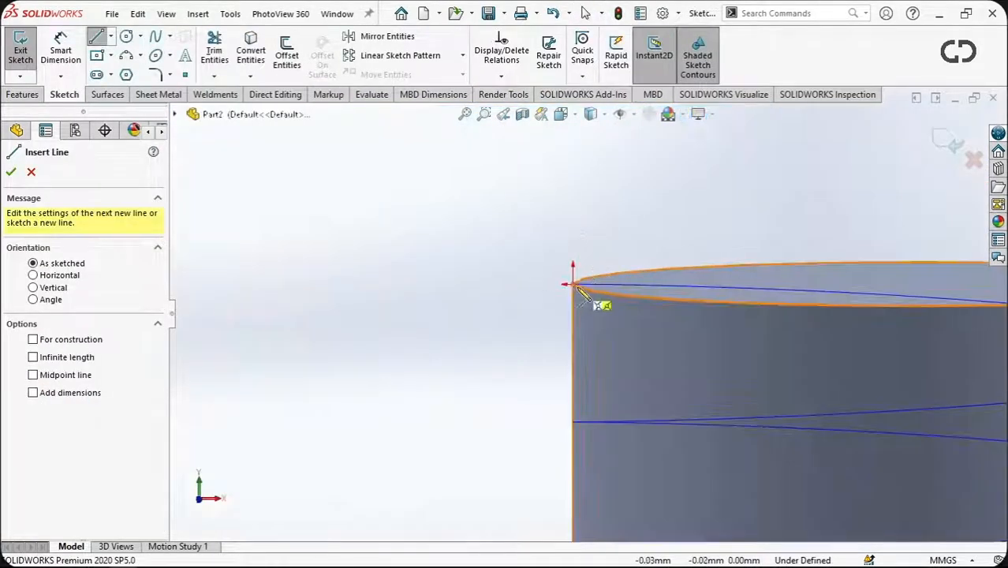
click(641, 284)
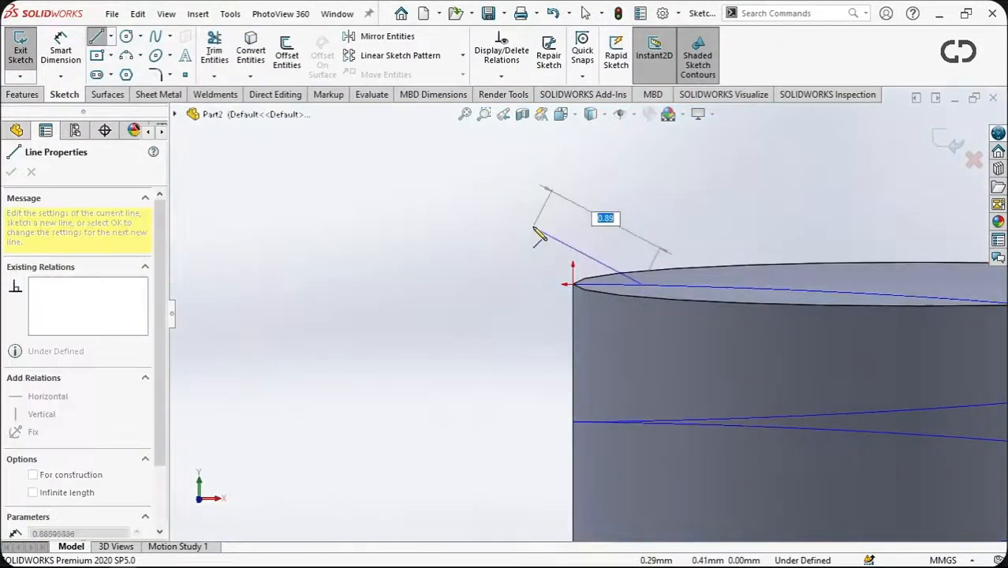
click(535, 209)
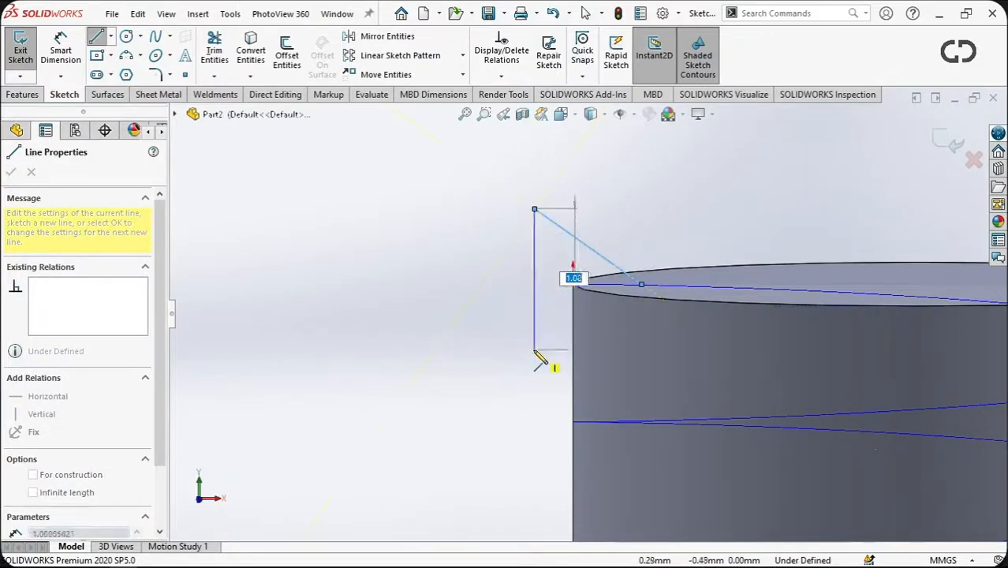
click(639, 284)
key(Escape)
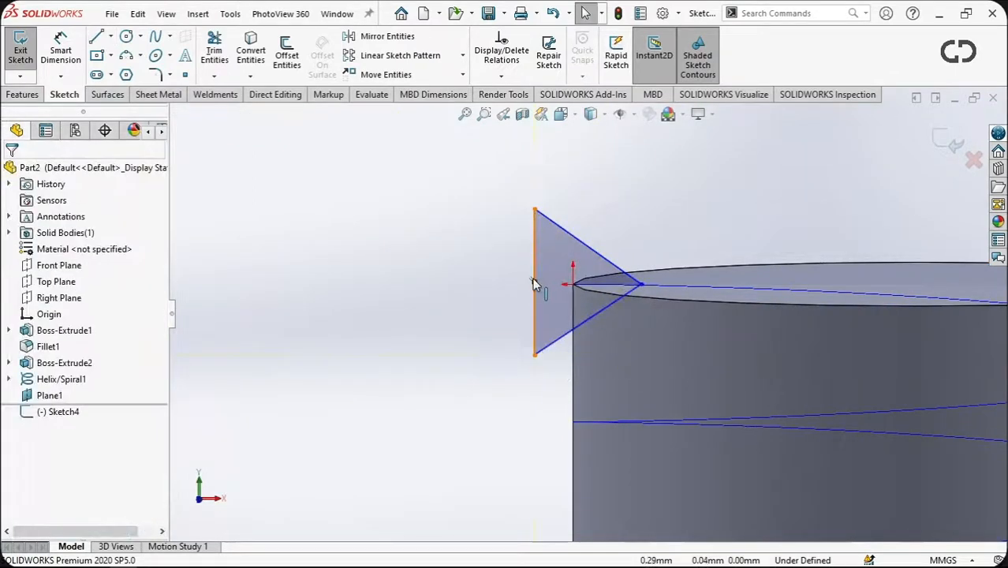
Align the triangle's tip horizontally with the midpoint of its vertical side and dimension that side to 1 mm.
click(535, 281)
ctrl+click(641, 285)
click(12, 172)
click(61, 49)
click(535, 312)
click(507, 301)
text(1)
key(Return)
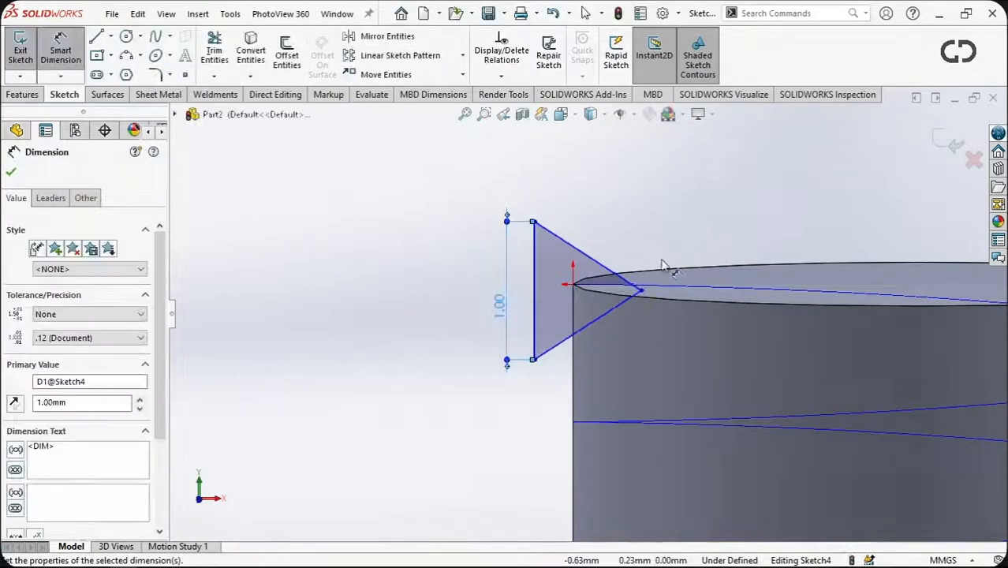
click(640, 291)
click(577, 290)
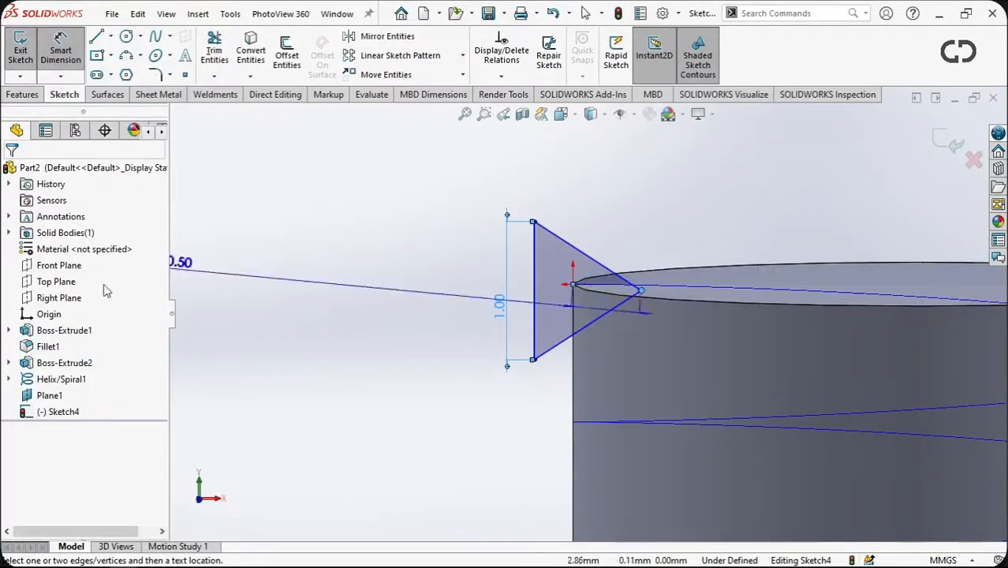
key(Escape)
Add a horizontal relation between the triangle's tip and the helix's start point on the stud edge.
click(641, 291)
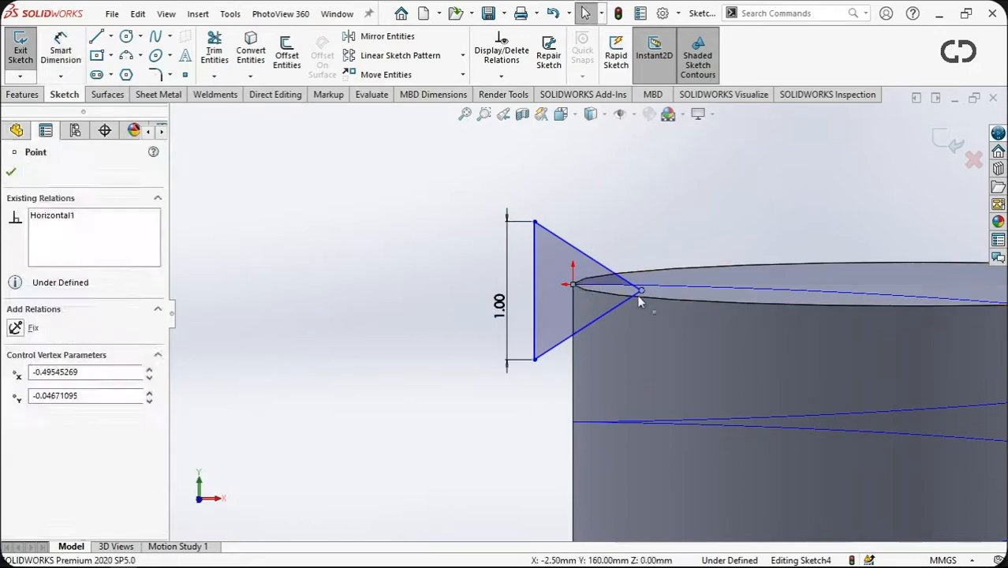
ctrl+click(573, 284)
click(16, 411)
click(12, 173)
scroll(602, 331, up, 5)
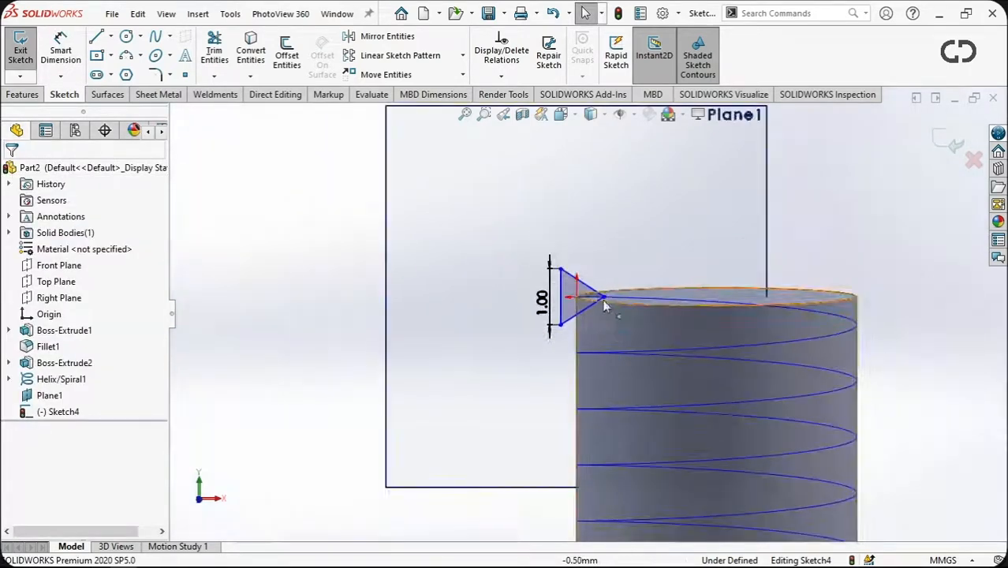
Dimension the tip's horizontal distance from the stud edge to 0.8 mm and close the profile sketch.
scroll(603, 299, down, 3)
click(61, 49)
click(602, 302)
click(592, 228)
text(0.8)
key(Return)
key(Escape)
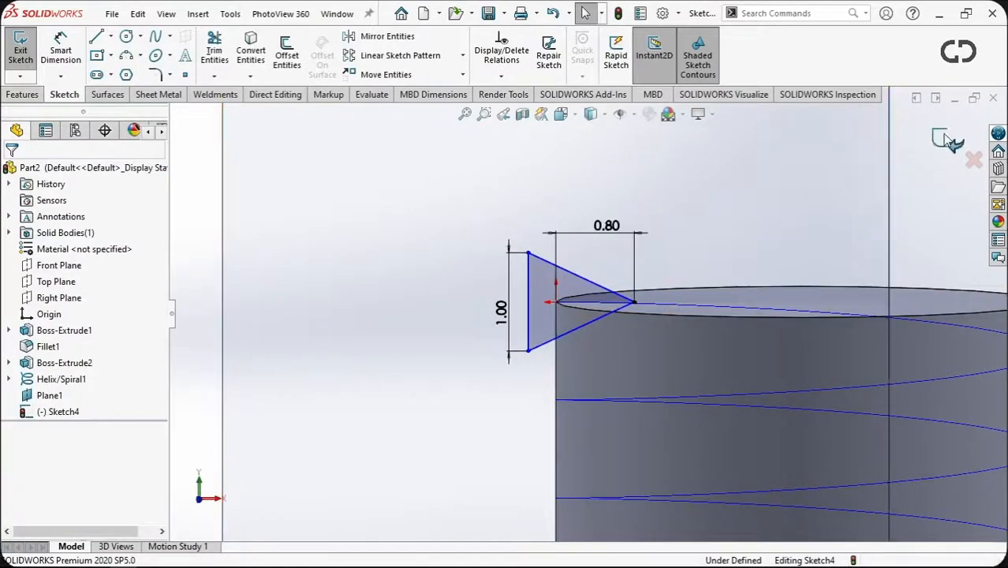
click(944, 140)
Try to make a swept cut of the triangular profile along the helix.
scroll(552, 323, up, 8)
middle_drag(562, 358, 547, 286)
scroll(547, 286, up, 3)
scroll(547, 285, down, 3)
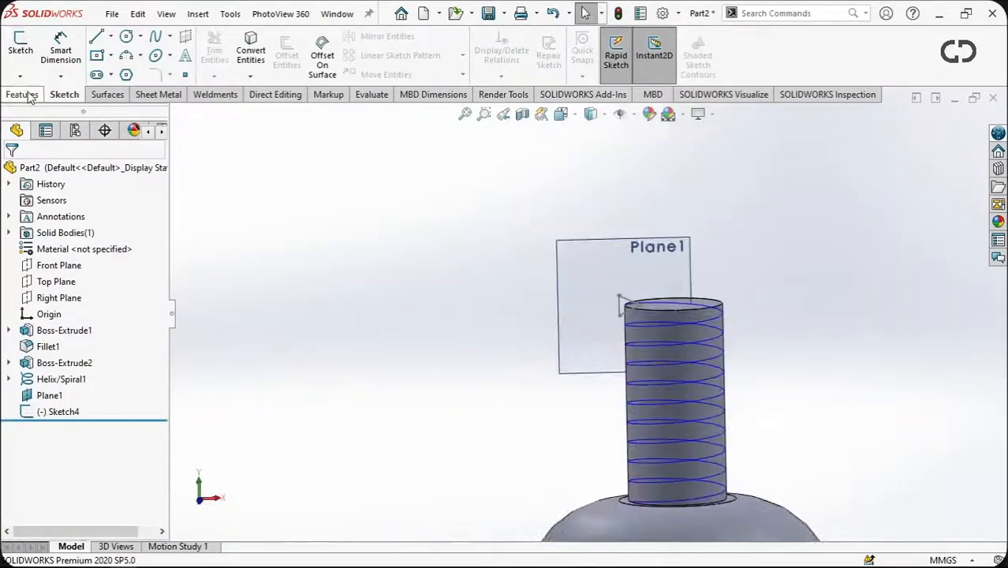
click(23, 95)
click(351, 36)
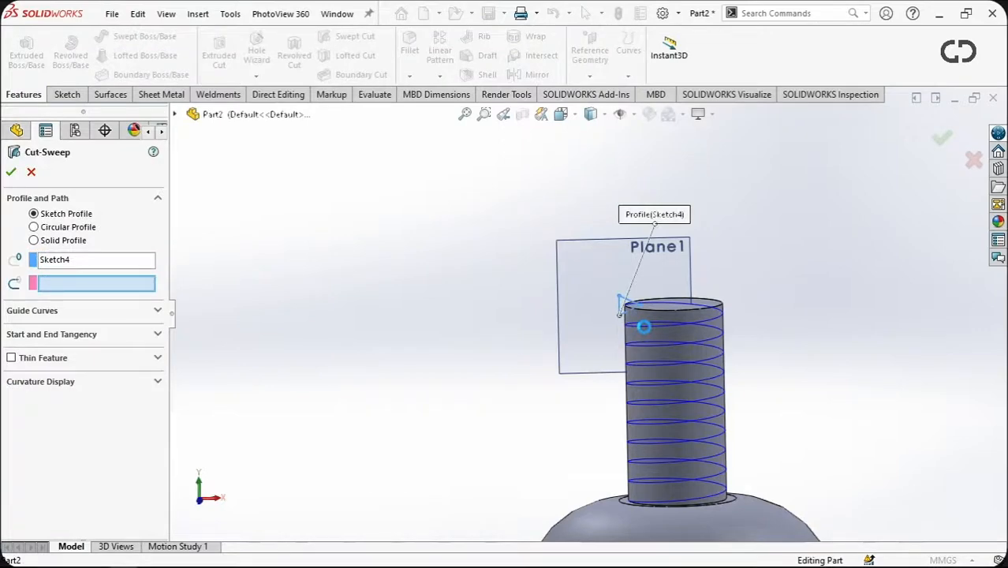
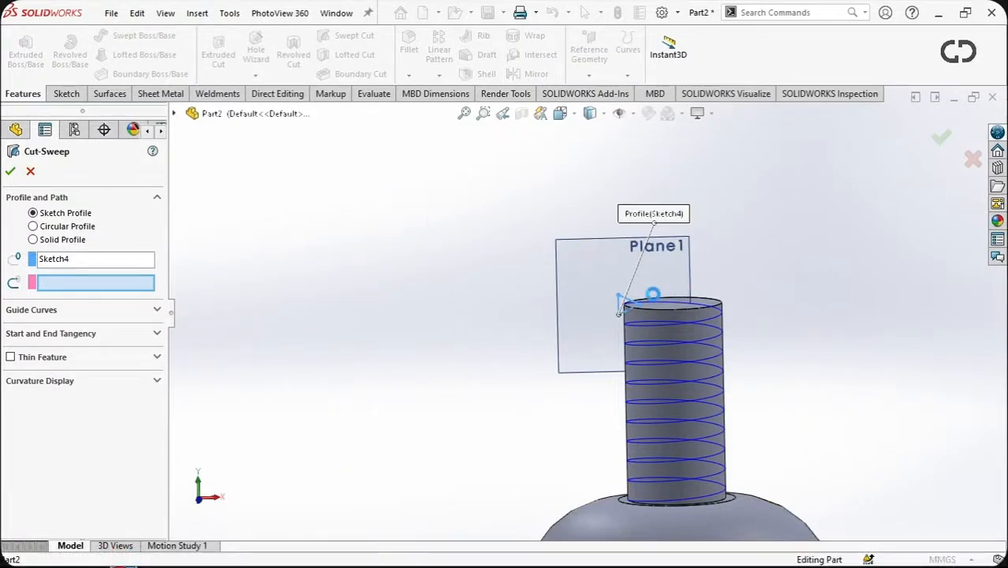
click(652, 293)
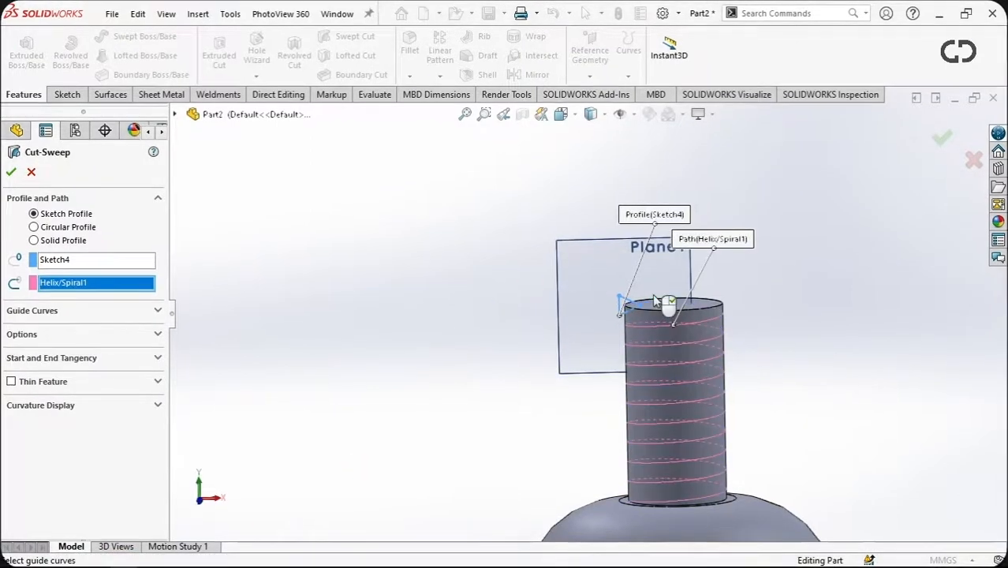
click(31, 172)
Edit the profile sketch to shorten the triangle's vertical side and set the tip's depth into the stud to 0.5 mm.
scroll(652, 342, down, 10)
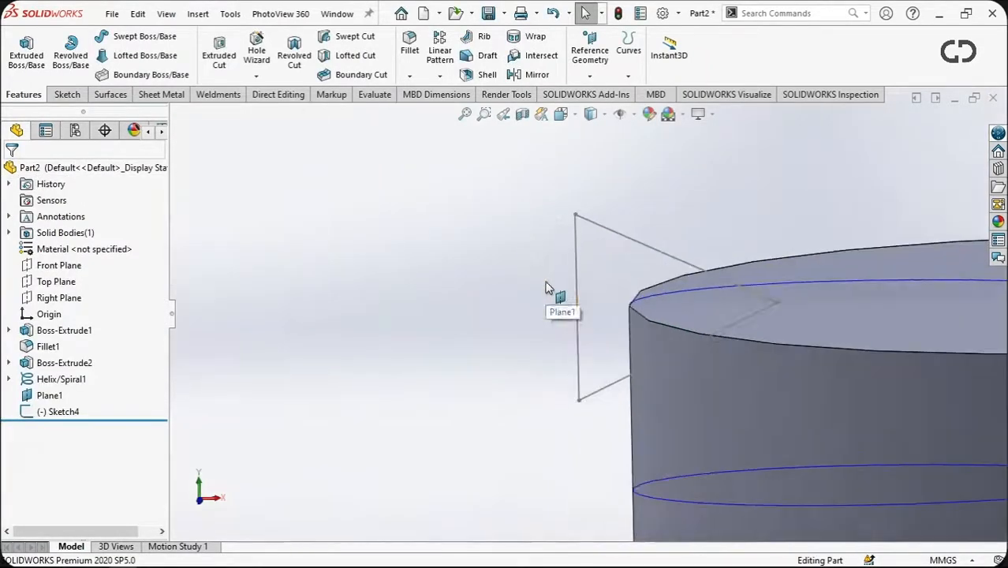
click(88, 366)
double_click(547, 325)
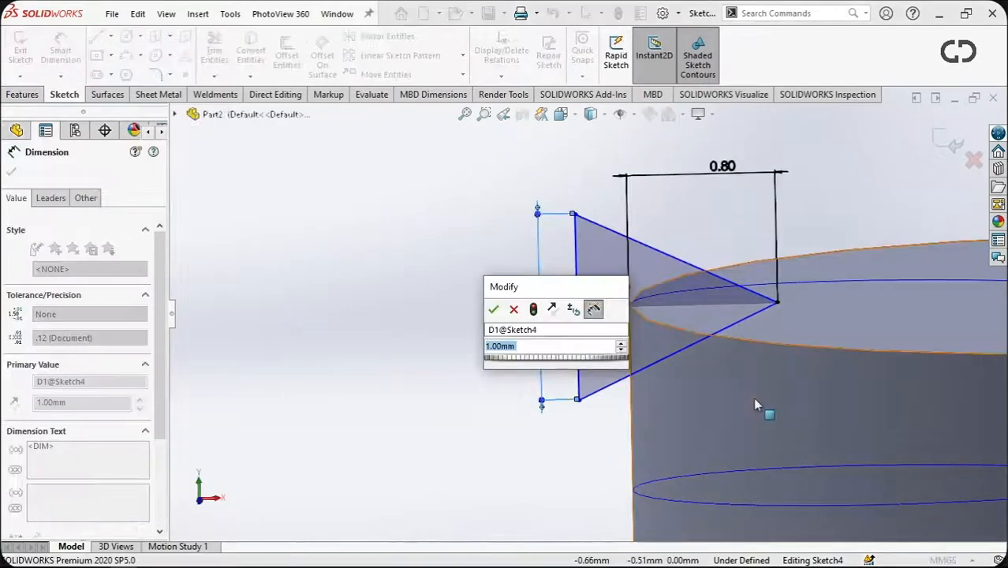
key(Return)
double_click(723, 166)
text(0.5)
key(Return)
scroll(674, 347, up, 4)
click(21, 52)
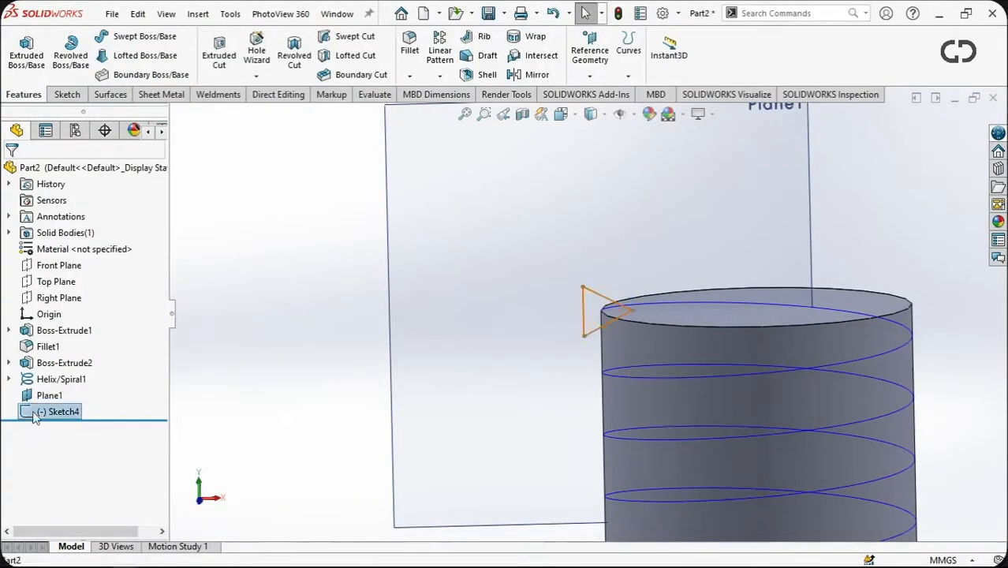
Cut the thread into the stud by sweeping the triangular profile along the helix.
click(368, 39)
click(683, 303)
scroll(683, 303, up, 3)
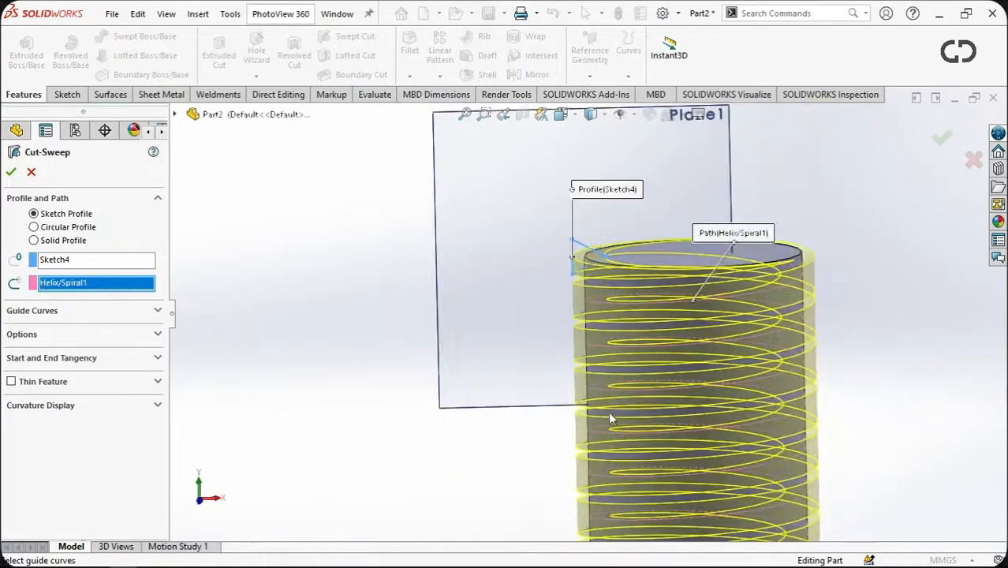
click(11, 171)
Hide the reference plane and helix curve so only the threaded leg body is displayed.
scroll(524, 342, up, 6)
middle_drag(524, 342, 629, 393)
scroll(612, 338, down, 6)
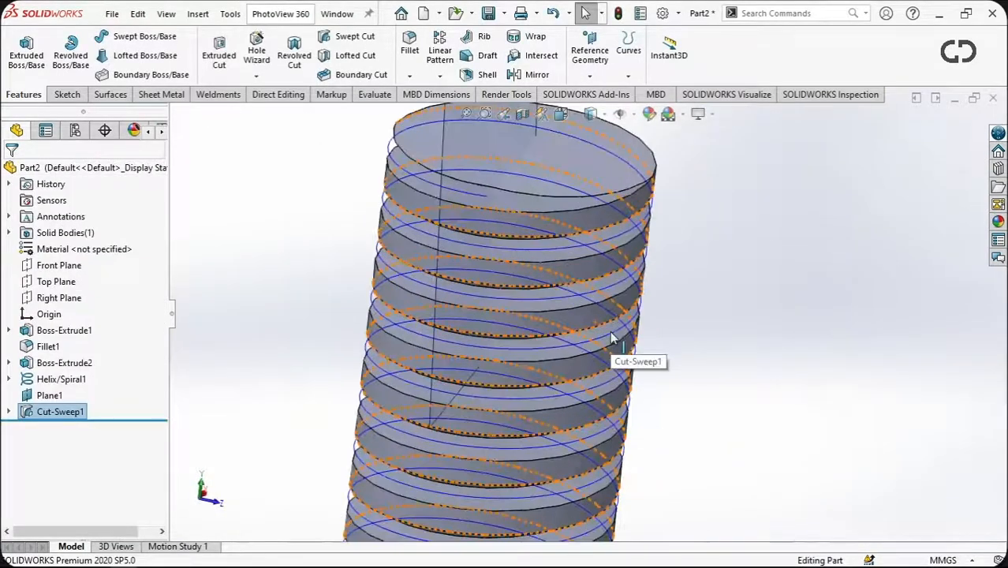
scroll(612, 337, up, 3)
middle_drag(611, 337, 676, 255)
scroll(675, 254, up, 5)
middle_drag(596, 252, 649, 240)
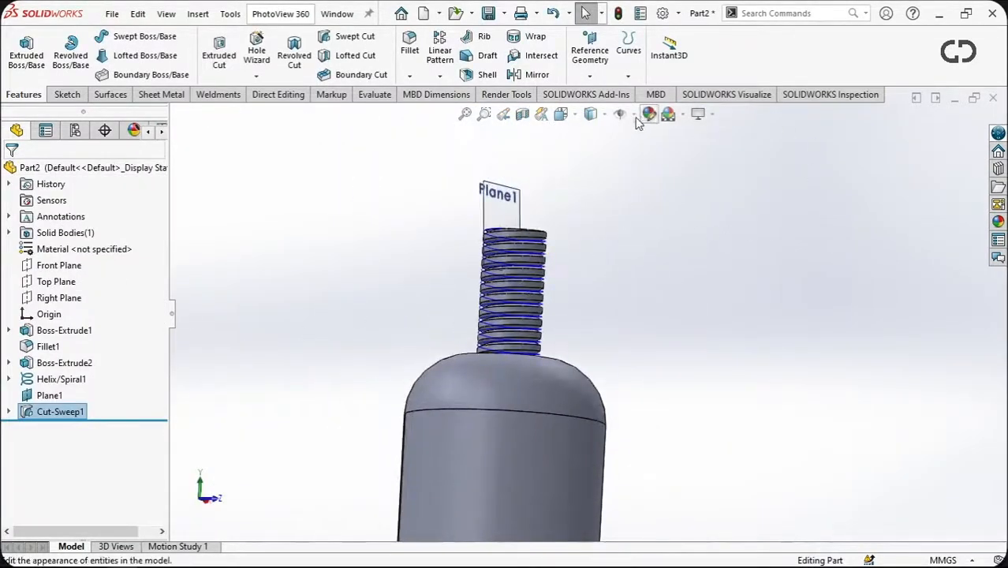
click(603, 279)
middle_drag(603, 279, 540, 394)
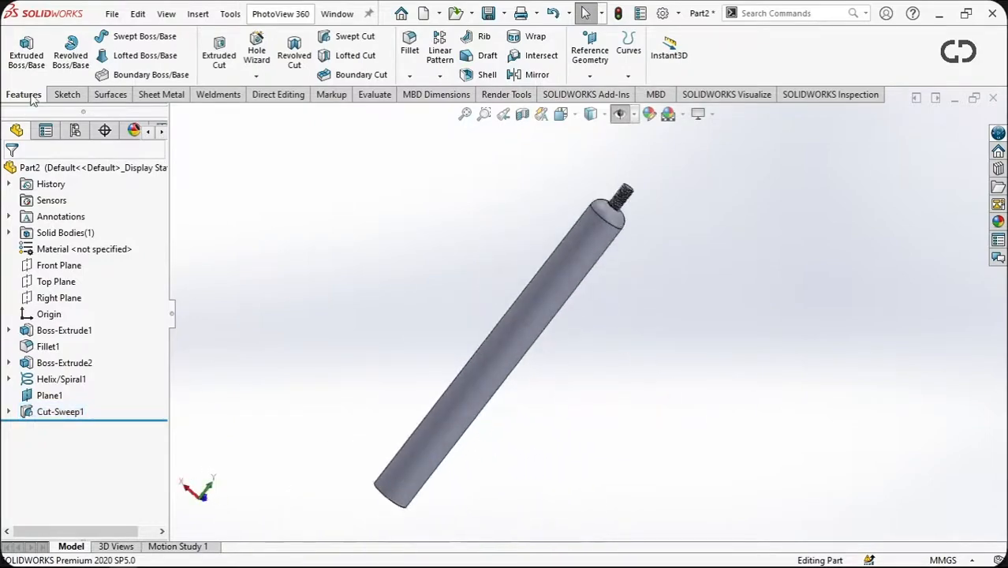
Apply a library appearance to the whole leg part.
click(67, 93)
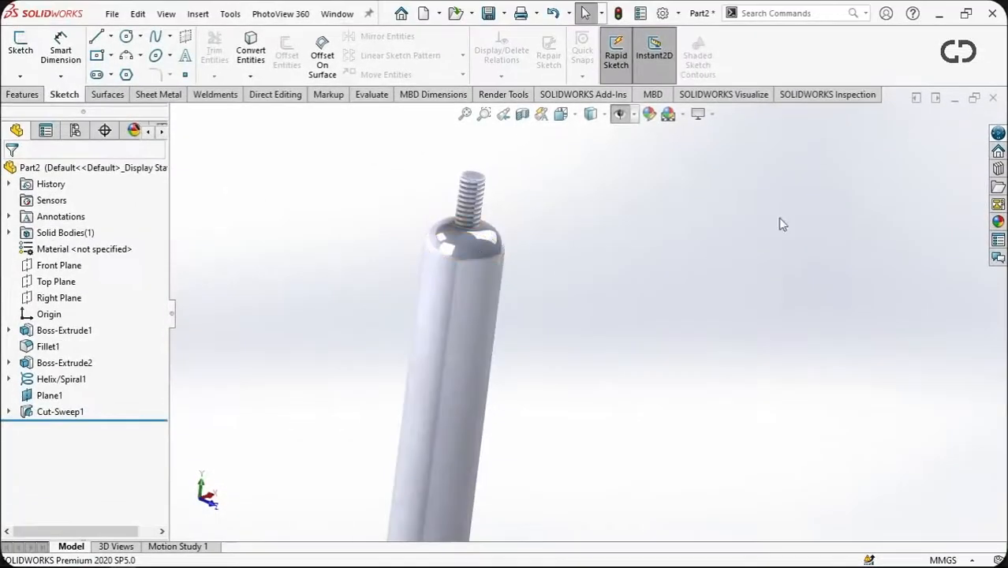
click(648, 114)
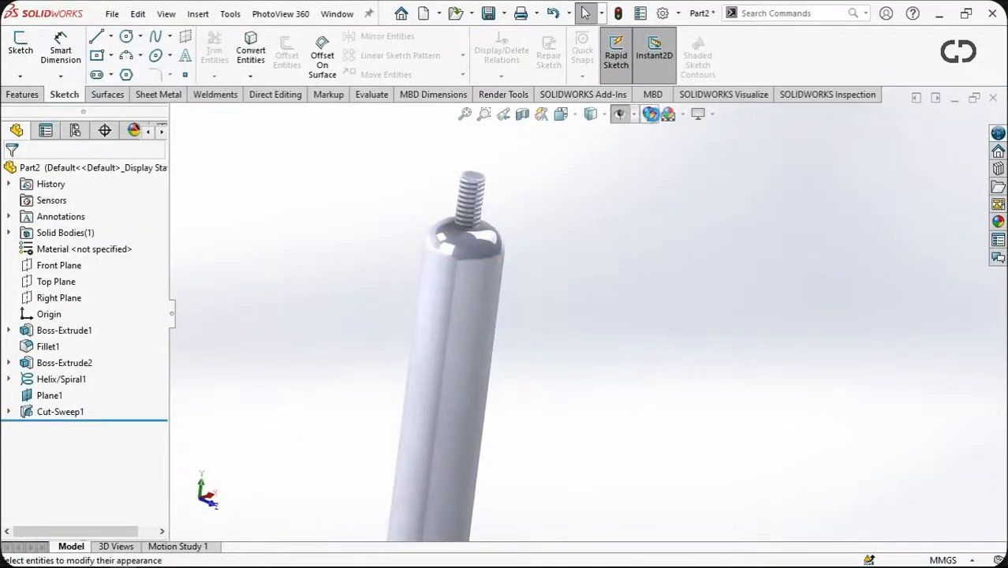
click(844, 175)
click(839, 359)
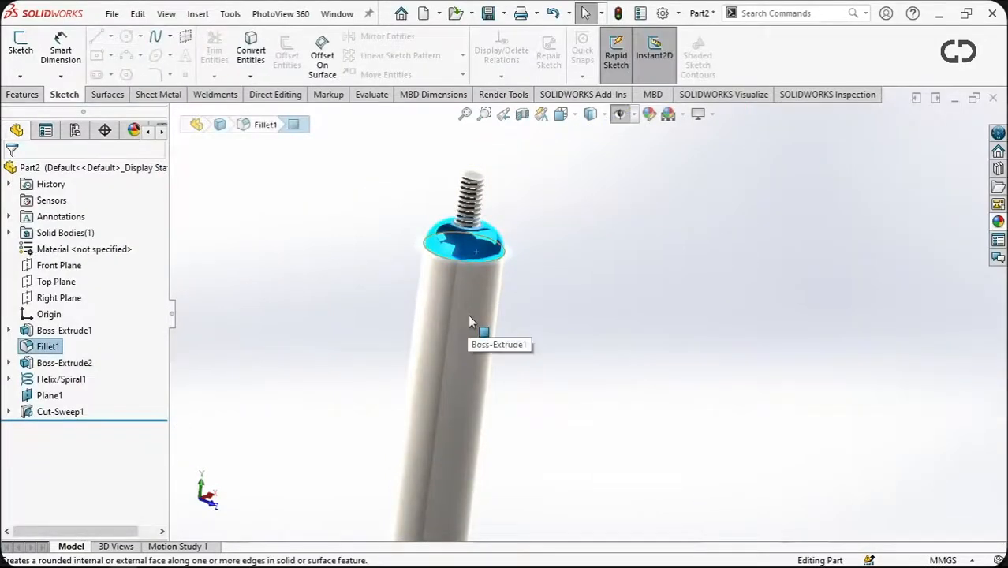
Apply a glossy plastic appearance in red to the rounded shoulder face below the threaded stud.
click(649, 113)
click(810, 159)
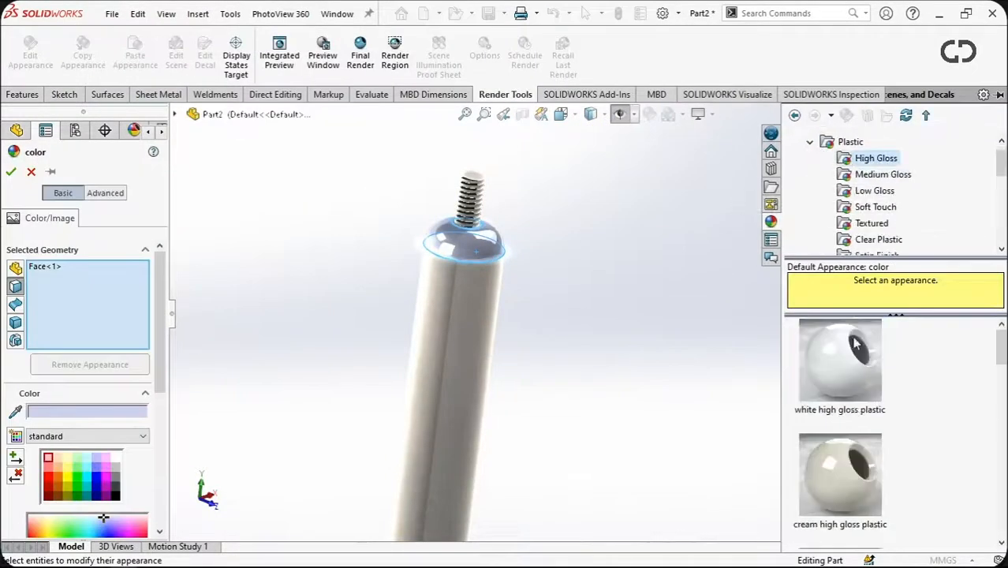
click(840, 360)
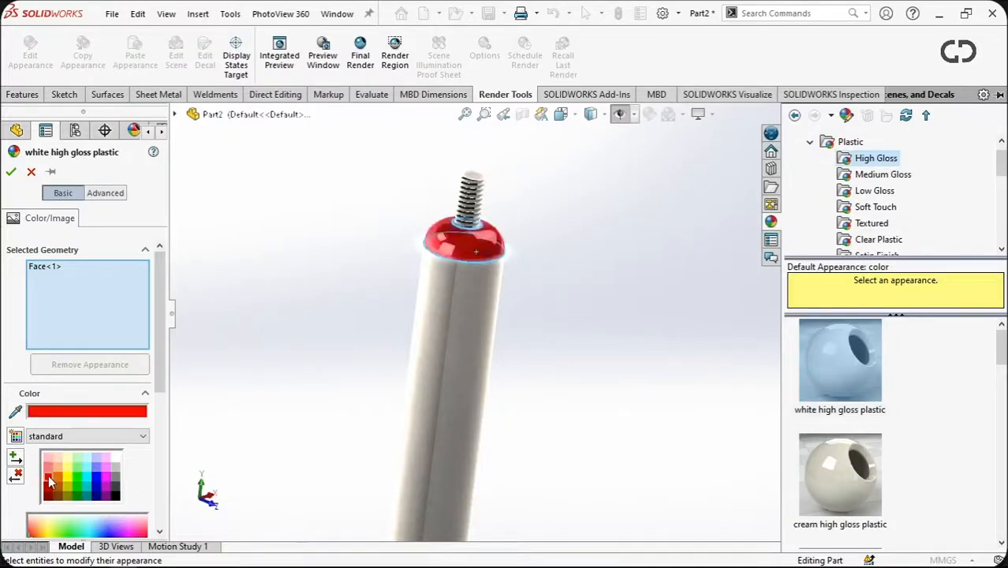
click(864, 180)
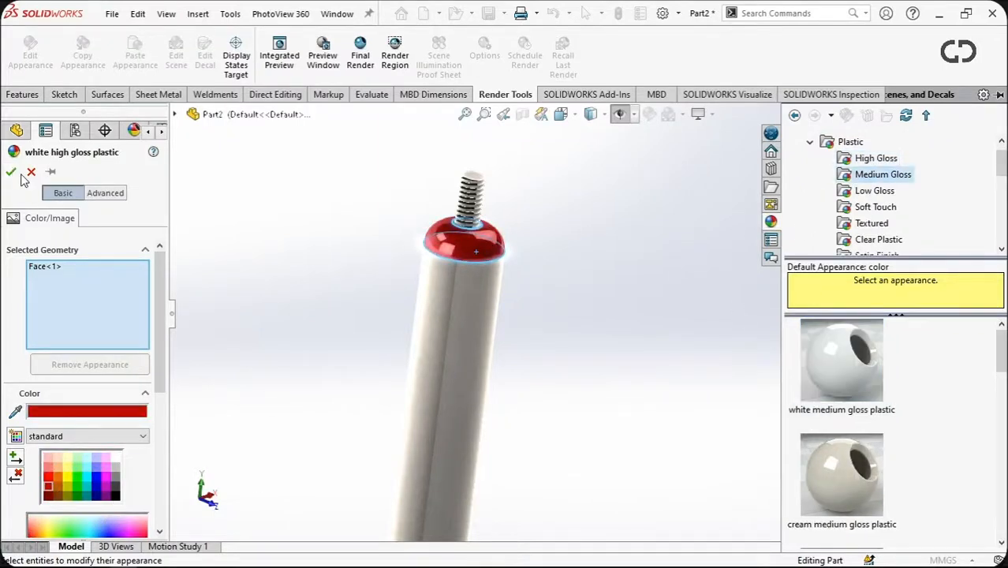
click(848, 378)
click(11, 171)
Apply white medium gloss plastic to the leg's long cylindrical face and set its colour to black.
middle_drag(477, 363, 473, 296)
scroll(473, 292, up, 1)
click(514, 319)
click(649, 114)
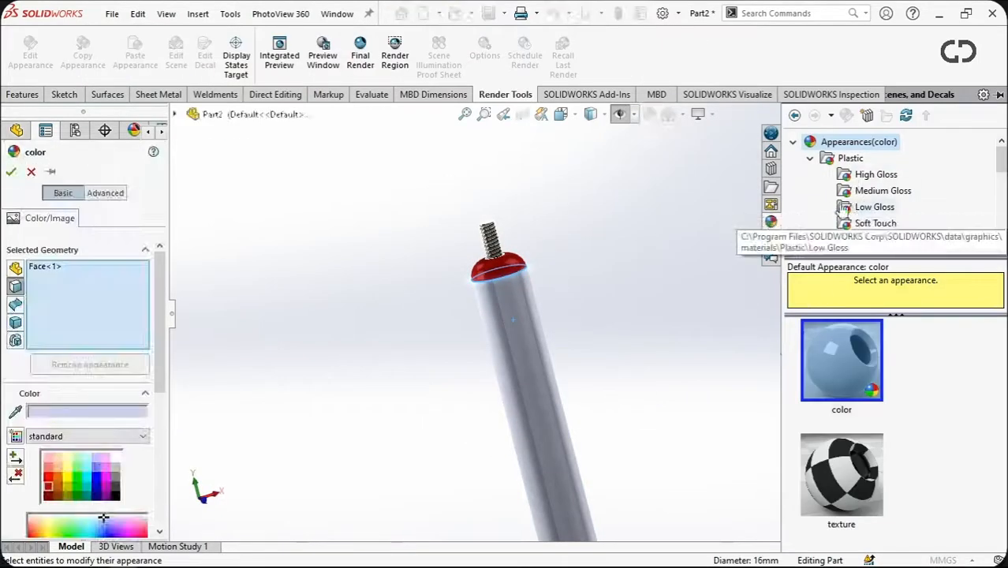
click(876, 190)
click(842, 360)
click(116, 495)
scroll(541, 369, down, 2)
middle_drag(542, 369, 473, 394)
click(11, 173)
Save the finished leg as Part 5 and close it.
scroll(554, 317, up, 5)
middle_drag(636, 310, 710, 463)
scroll(637, 327, down, 5)
scroll(684, 328, up, 8)
scroll(630, 288, down, 2)
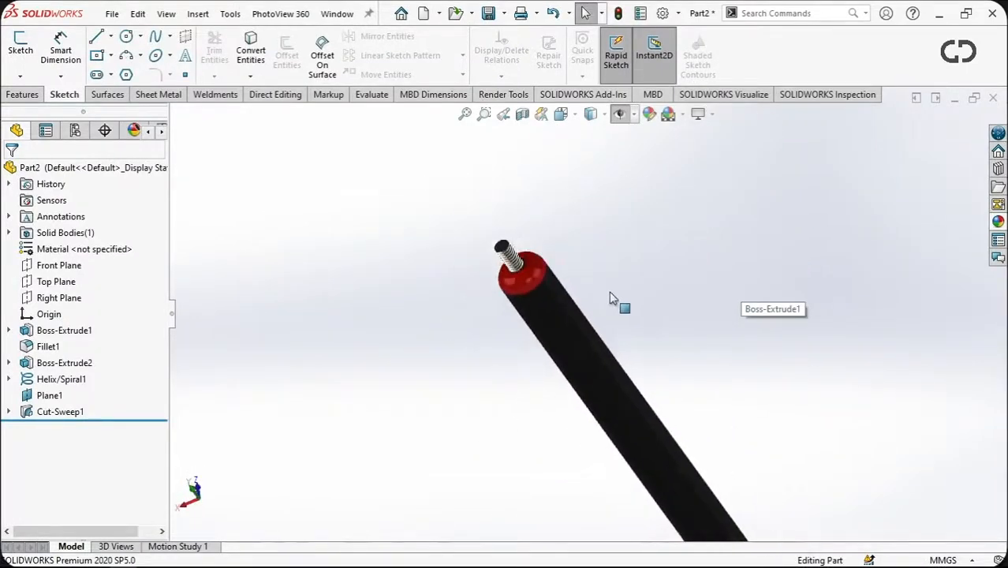
click(112, 14)
click(150, 196)
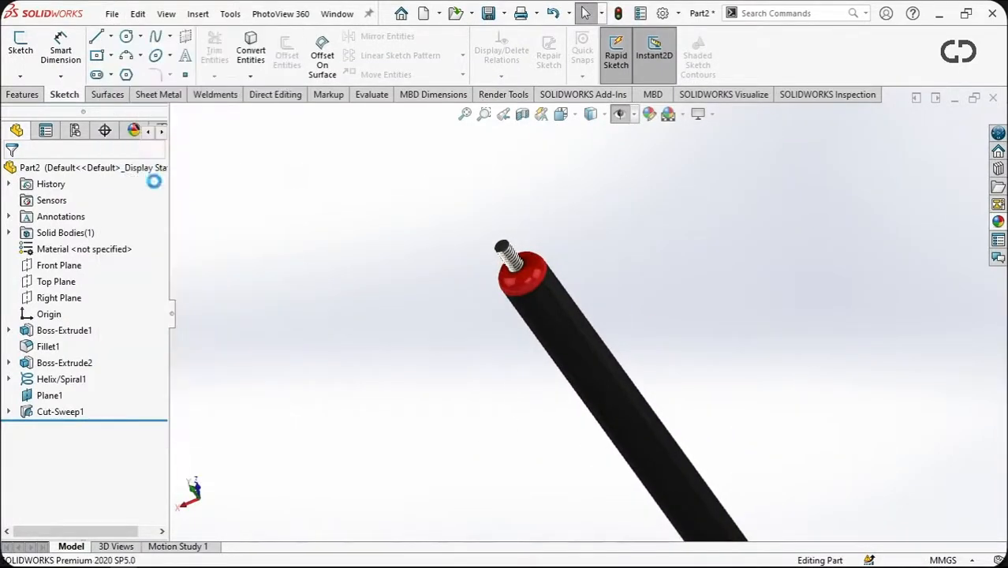
click(489, 355)
click(726, 517)
click(537, 293)
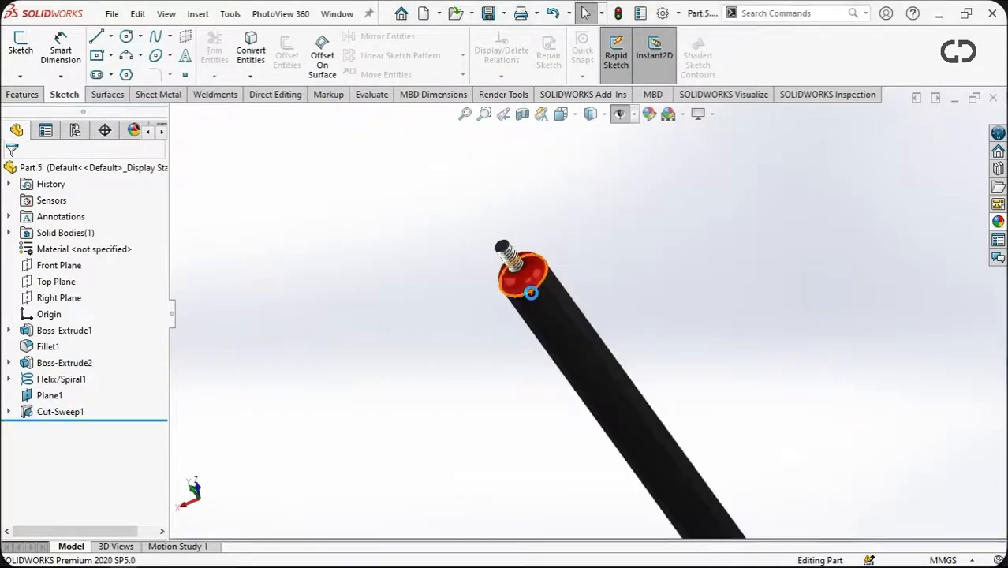
scroll(544, 282, up, 4)
key(ctrl+w)
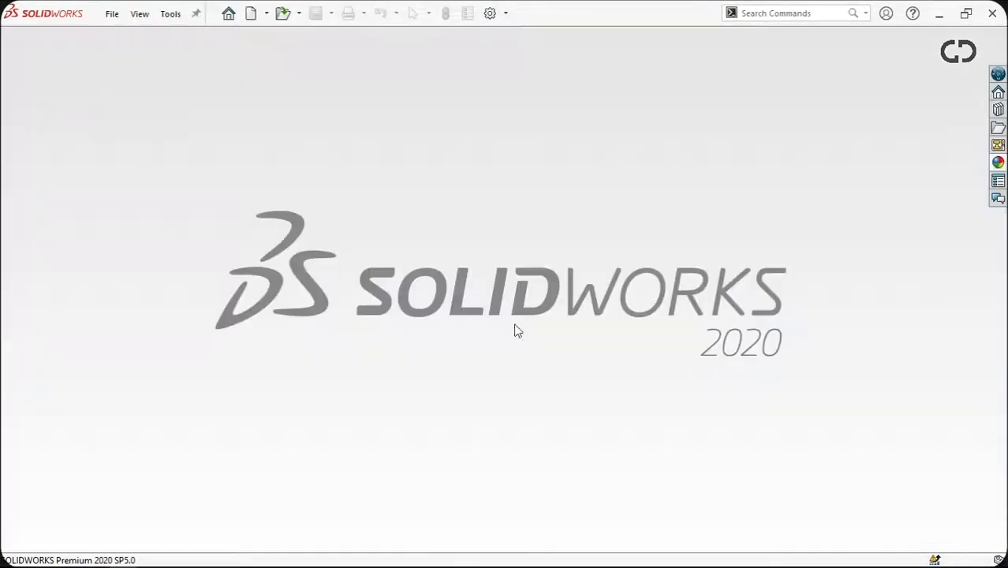
Open Part 1 and fillet the outer circular edge at the tube's upper end.
click(112, 14)
click(158, 101)
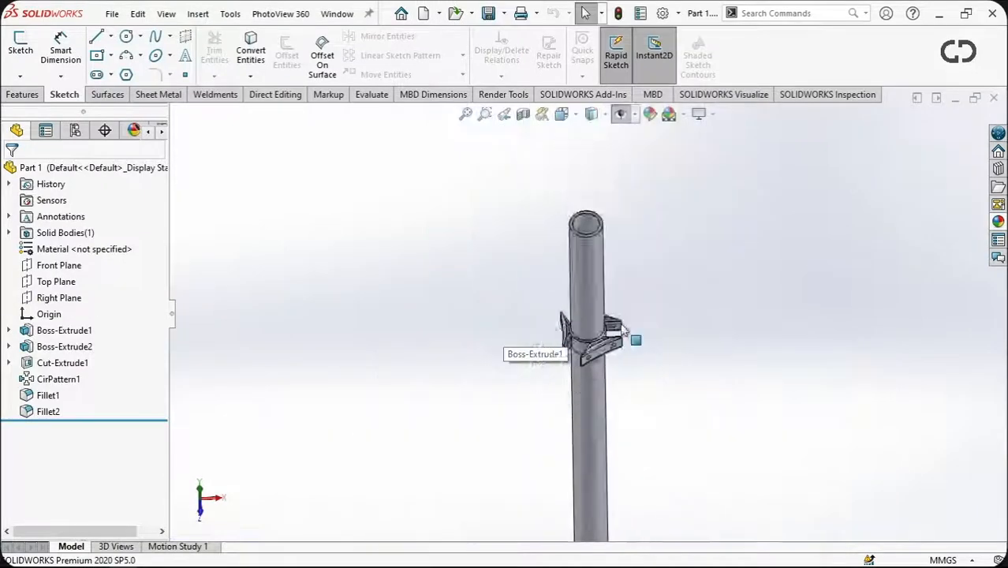
scroll(561, 216, down, 5)
click(540, 296)
click(588, 261)
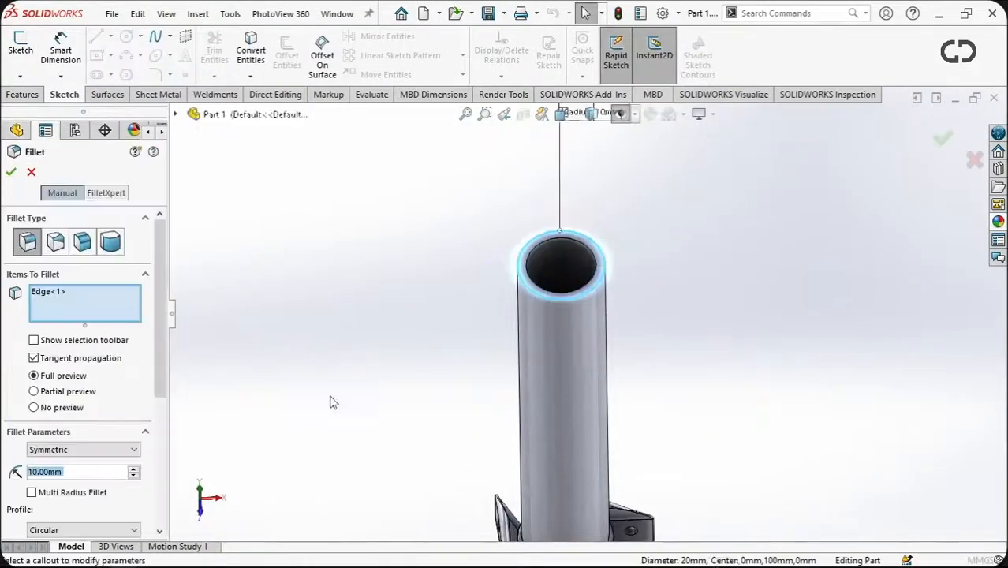
middle_drag(449, 324, 579, 323)
key(Return)
Apply the polished steel appearance to the whole of Part 1.
click(569, 247)
click(667, 116)
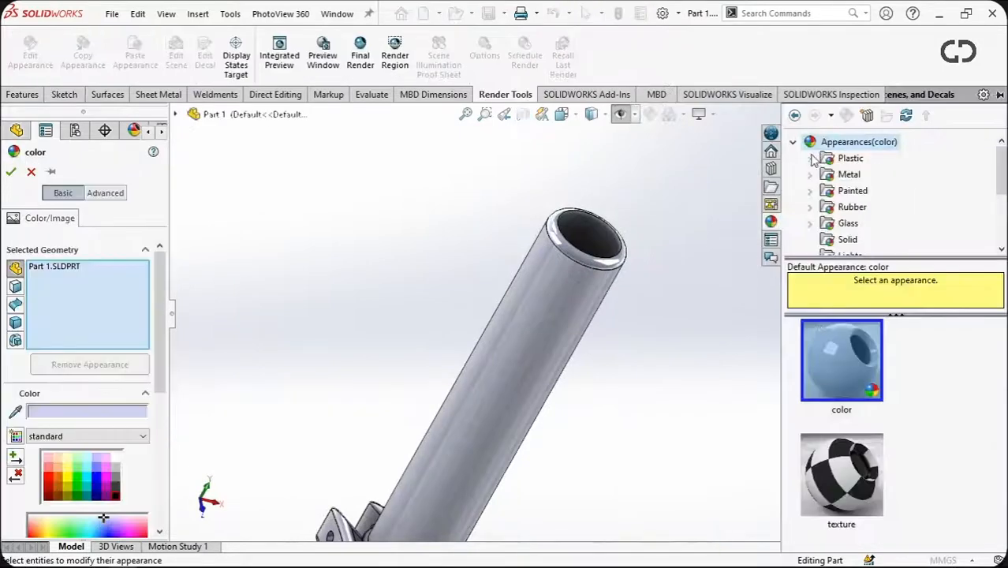
click(809, 175)
click(870, 175)
click(863, 159)
click(842, 360)
click(11, 172)
scroll(529, 376, up, 5)
scroll(561, 363, down, 1)
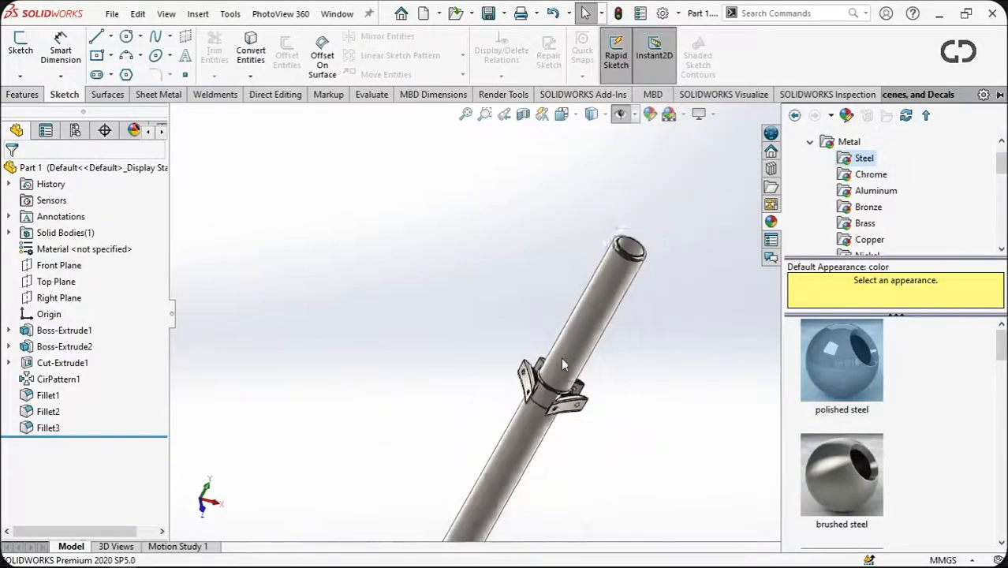
Apply white medium gloss plastic coloured red to the outer tube face above the bracket ring.
scroll(619, 244, down, 3)
click(621, 246)
click(857, 175)
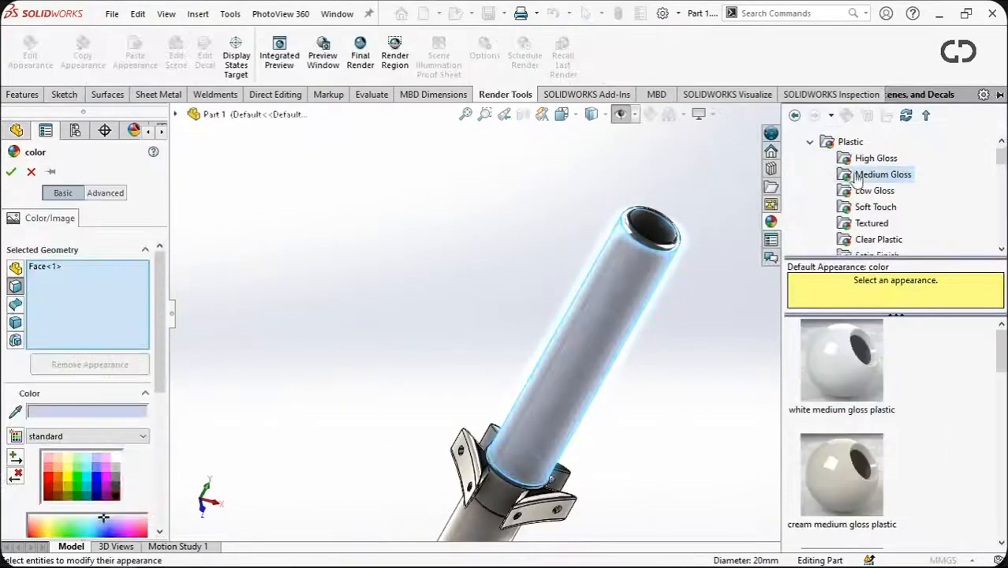
click(47, 487)
click(11, 172)
scroll(566, 330, up, 6)
scroll(605, 300, down, 6)
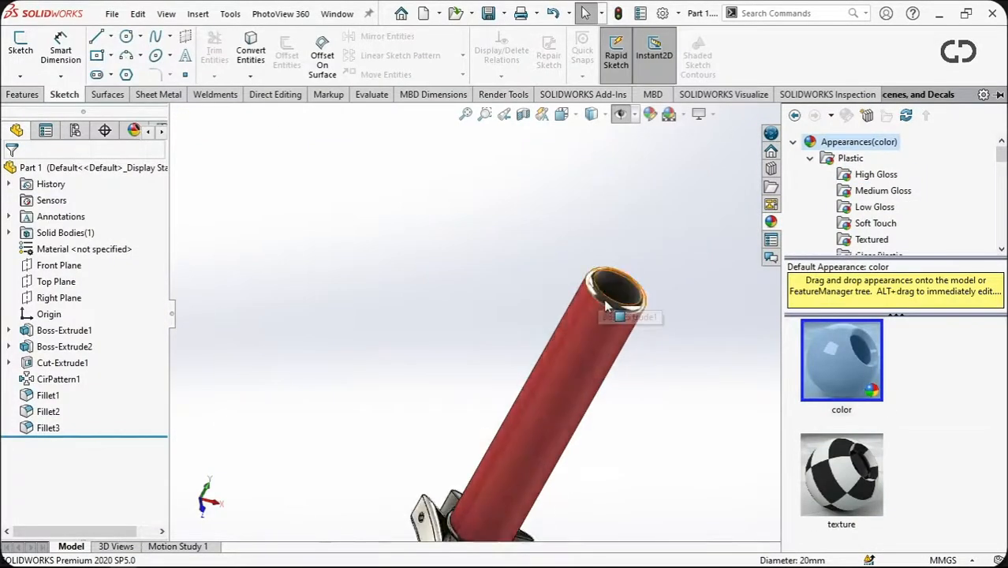
Apply white medium gloss plastic to the tube's rounded upper rim and set its colour to black.
click(606, 303)
click(647, 117)
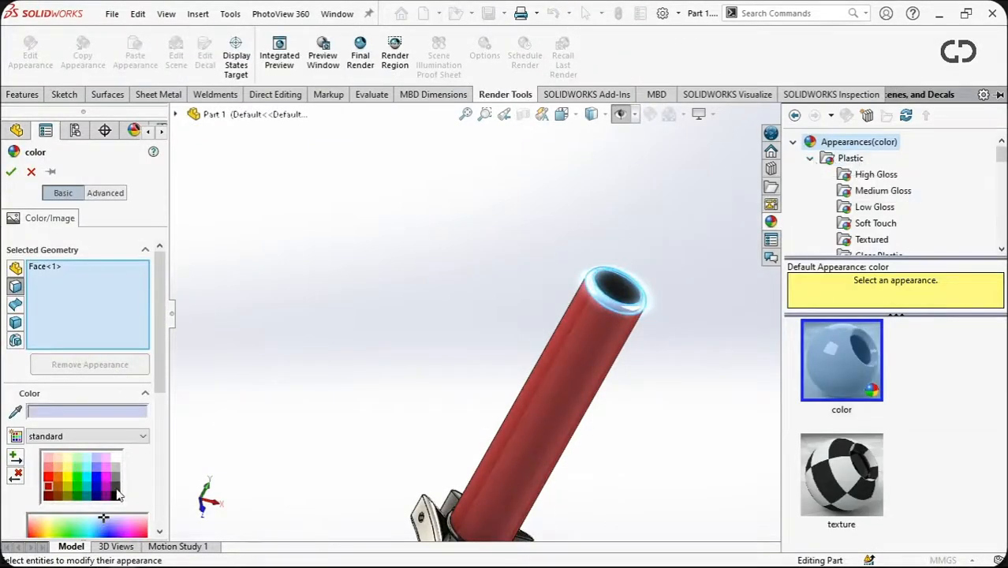
click(882, 190)
click(843, 363)
click(116, 486)
click(11, 172)
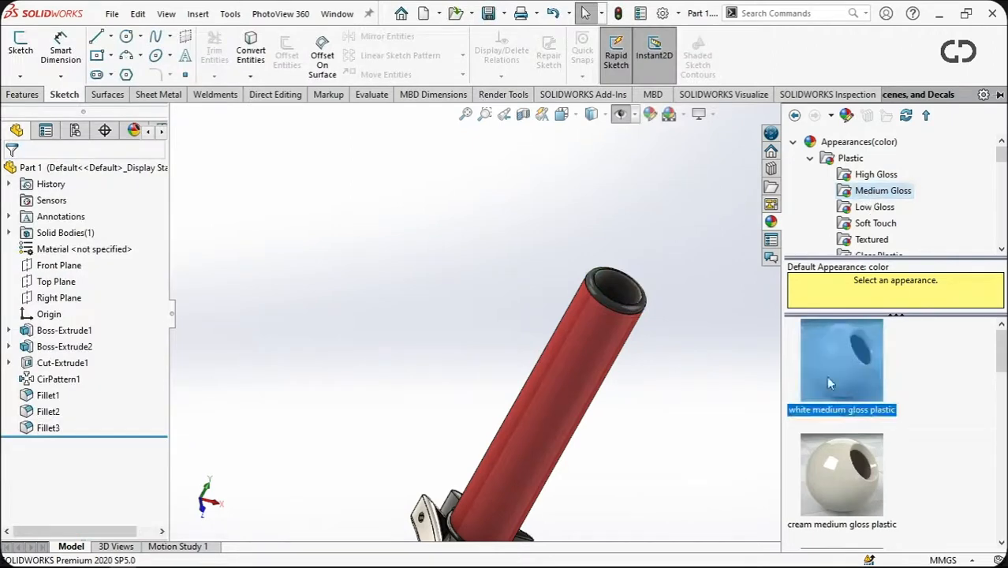
click(640, 297)
click(116, 482)
click(11, 172)
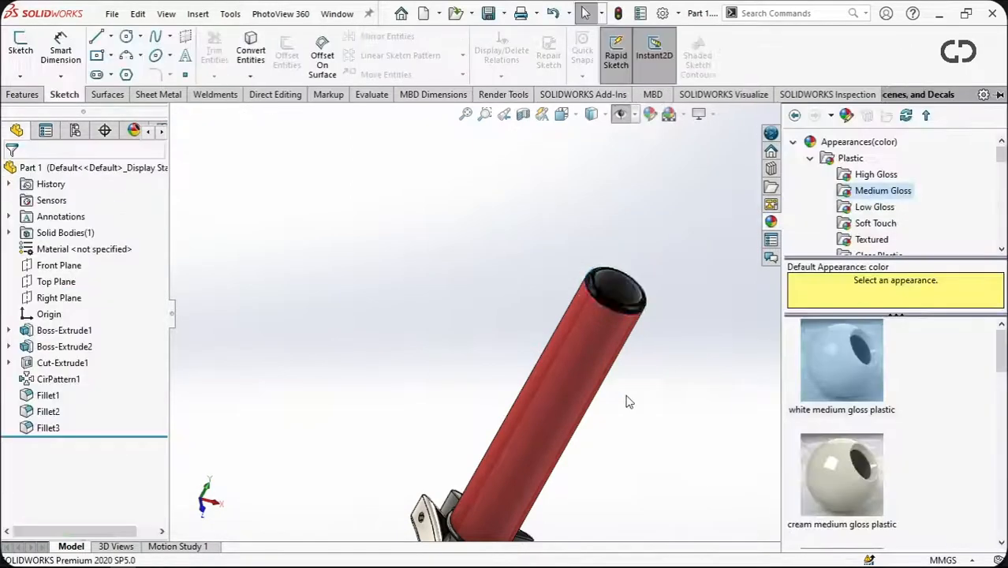
Examine the coloured tube and bracket ring in a side view.
scroll(608, 395, up, 3)
scroll(557, 322, down, 2)
middle_drag(571, 345, 666, 297)
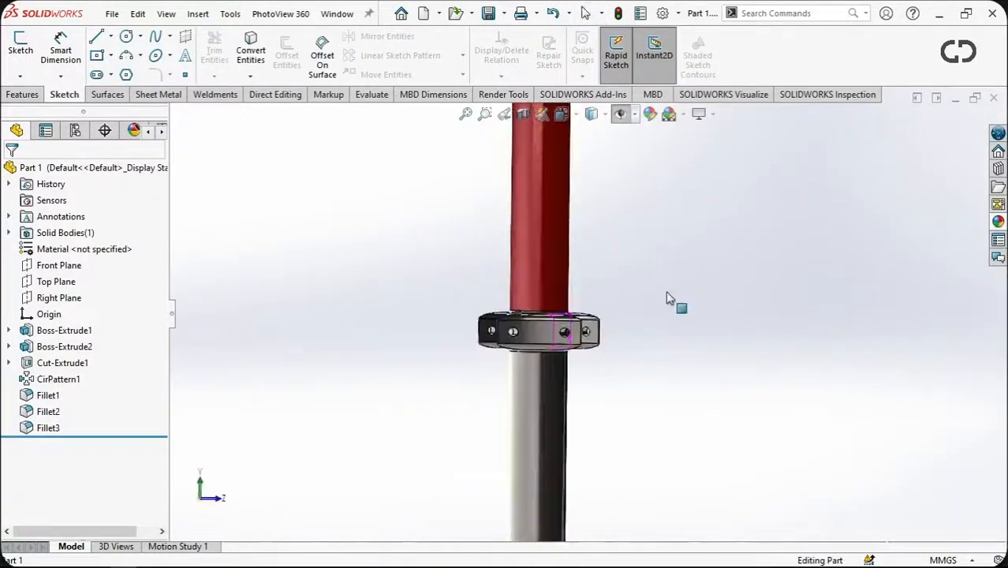
scroll(600, 287, up, 4)
scroll(558, 319, down, 3)
scroll(558, 318, up, 2)
scroll(584, 337, down, 2)
scroll(584, 338, up, 4)
scroll(587, 331, down, 4)
scroll(598, 317, up, 1)
Apply white medium gloss plastic in black to the bracket ring features Boss-Extrude2, Cut-Extrude1, CirPattern1, Fillet1 and Fillet2.
click(55, 395)
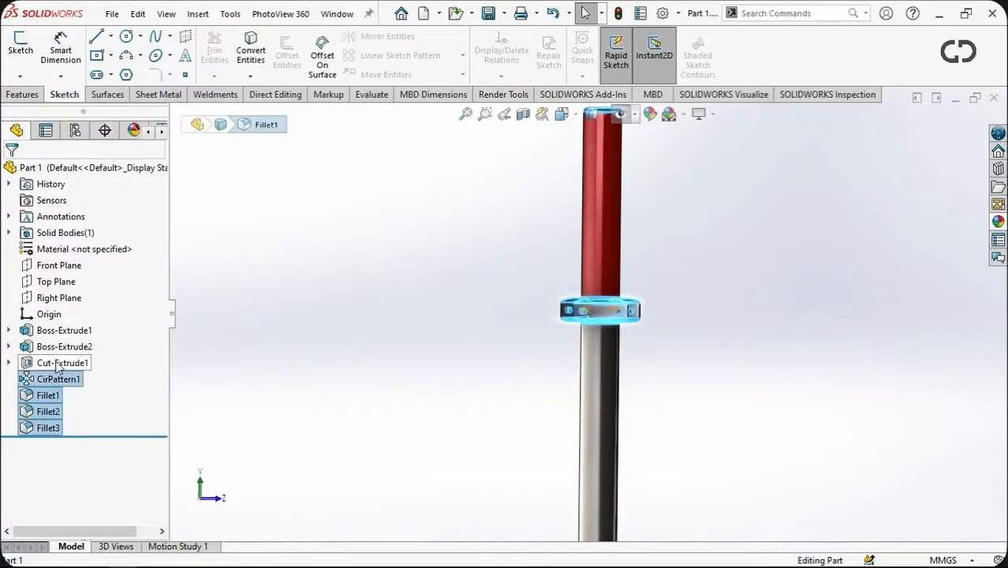
ctrl+click(57, 364)
middle_drag(564, 371, 602, 422)
ctrl+click(54, 429)
scroll(640, 322, down, 4)
scroll(641, 321, up, 4)
click(650, 116)
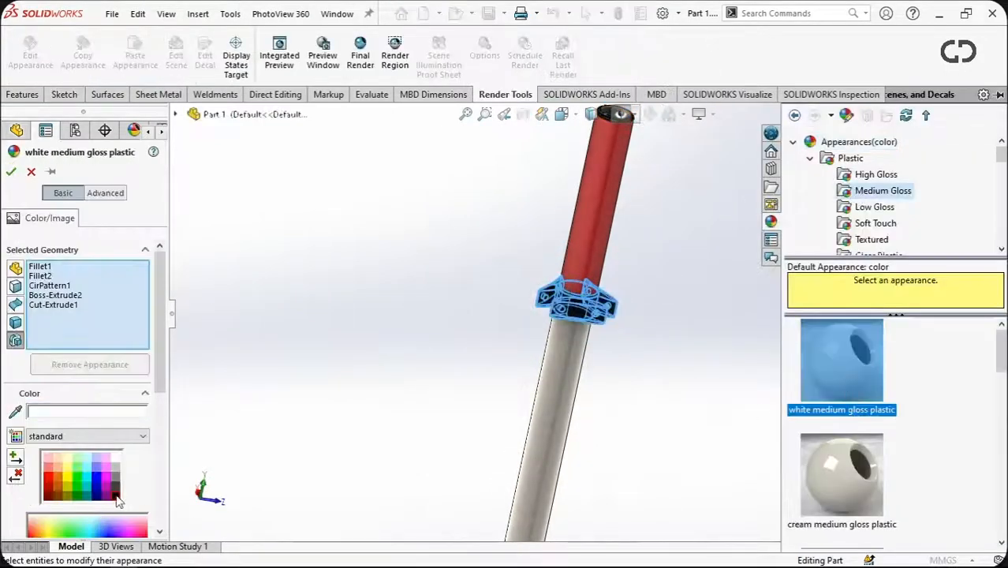
click(117, 502)
click(11, 171)
middle_drag(463, 322, 627, 366)
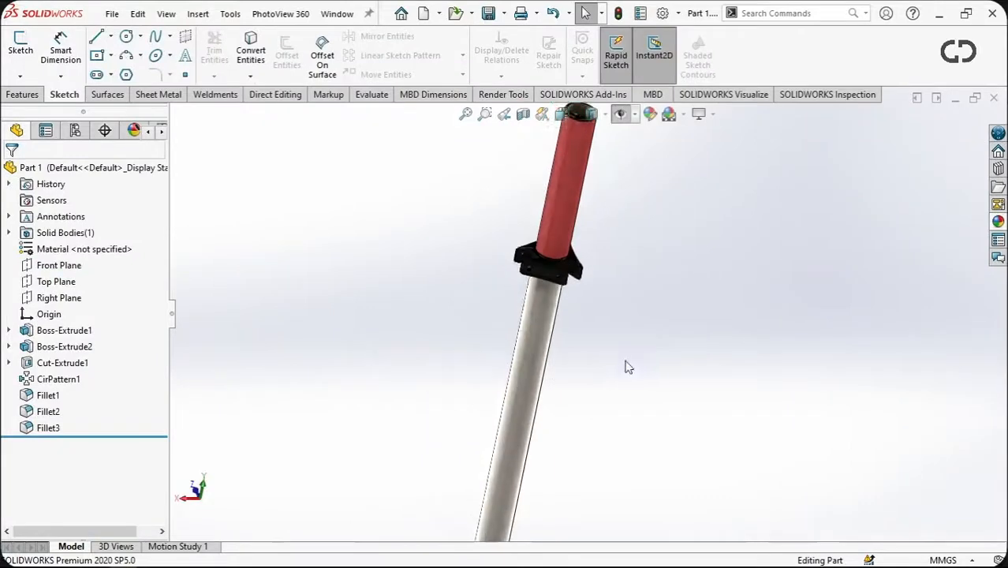
Apply a medium gloss plastic appearance in red to the tube face below the bracket ring.
click(532, 367)
scroll(583, 367, up, 3)
scroll(585, 345, down, 3)
click(650, 115)
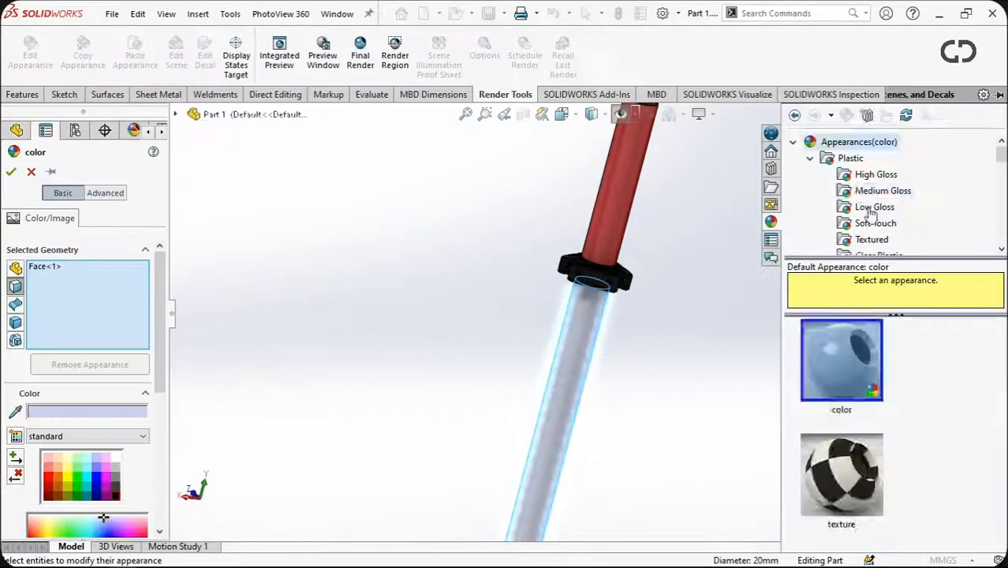
click(881, 191)
click(11, 171)
middle_drag(654, 264, 670, 296)
scroll(571, 351, up, 3)
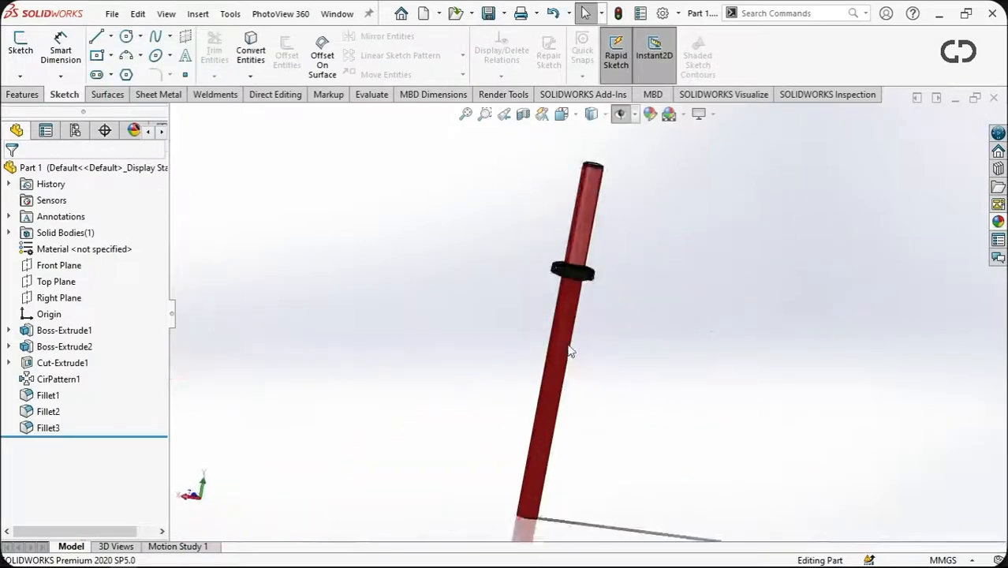
Recolour the tube face below the bracket ring black.
scroll(571, 351, down, 2)
click(574, 288)
click(649, 115)
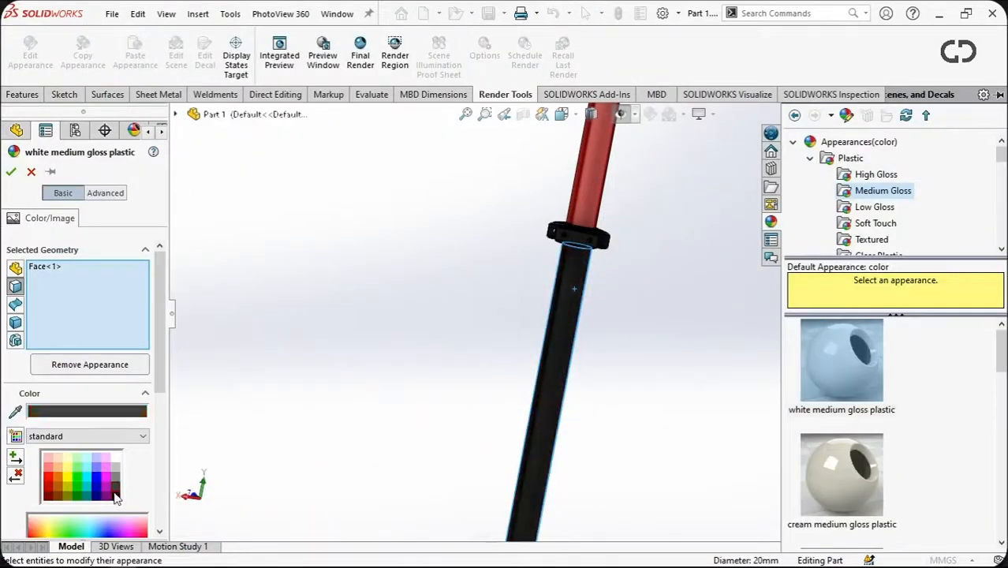
click(115, 496)
click(11, 171)
scroll(542, 354, up, 4)
middle_drag(543, 354, 636, 343)
scroll(607, 363, down, 2)
Reapply white medium gloss plastic to the tube face below the bracket ring, trying red and magenta among its colours.
click(544, 300)
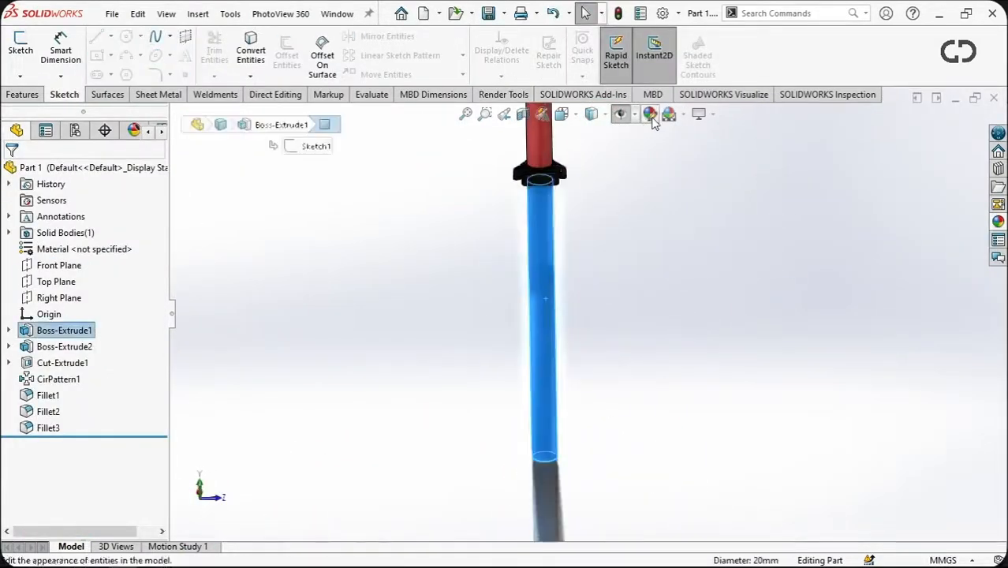
click(649, 115)
click(841, 359)
click(48, 489)
scroll(577, 200, up, 3)
scroll(542, 249, down, 4)
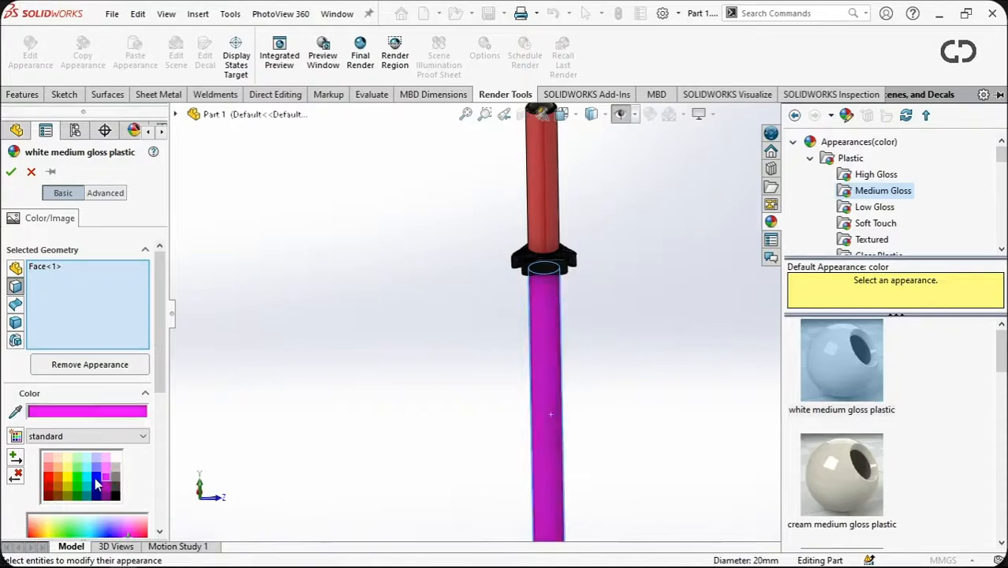
middle_drag(430, 422, 458, 387)
click(11, 172)
Close Part 1 and open Part 2.
middle_drag(301, 237, 520, 410)
scroll(591, 311, up, 4)
click(591, 311)
middle_drag(589, 310, 726, 403)
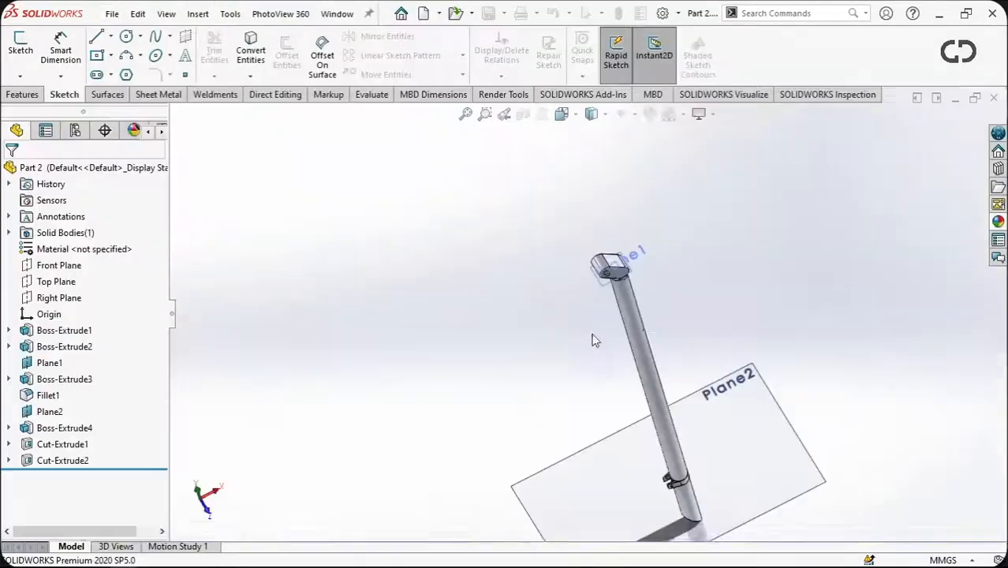
scroll(597, 312, down, 5)
scroll(597, 311, down, 2)
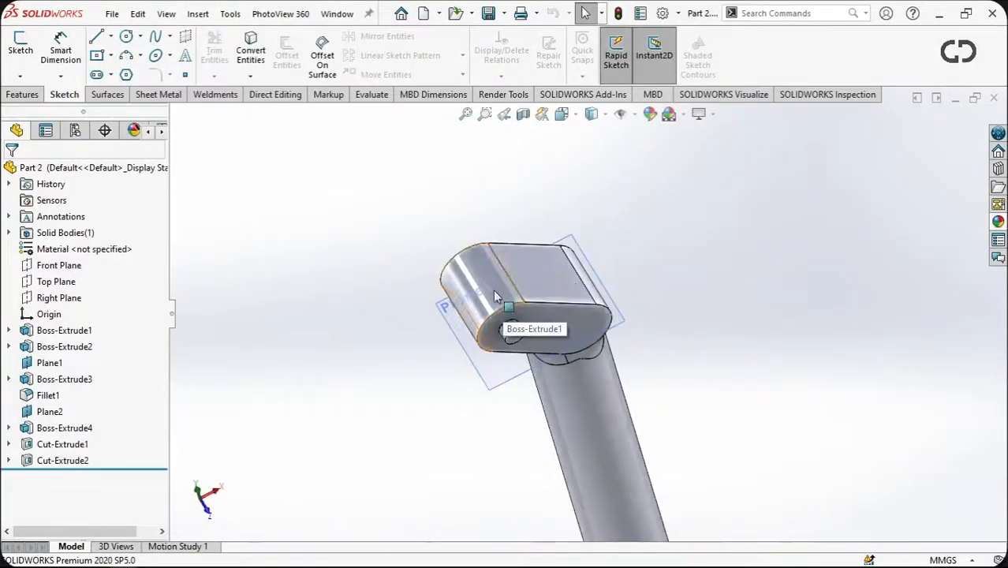
Apply white medium gloss plastic coloured red to the head features Boss-Extrude1 and Boss-Extrude2 of Part 2.
click(66, 331)
ctrl+click(66, 348)
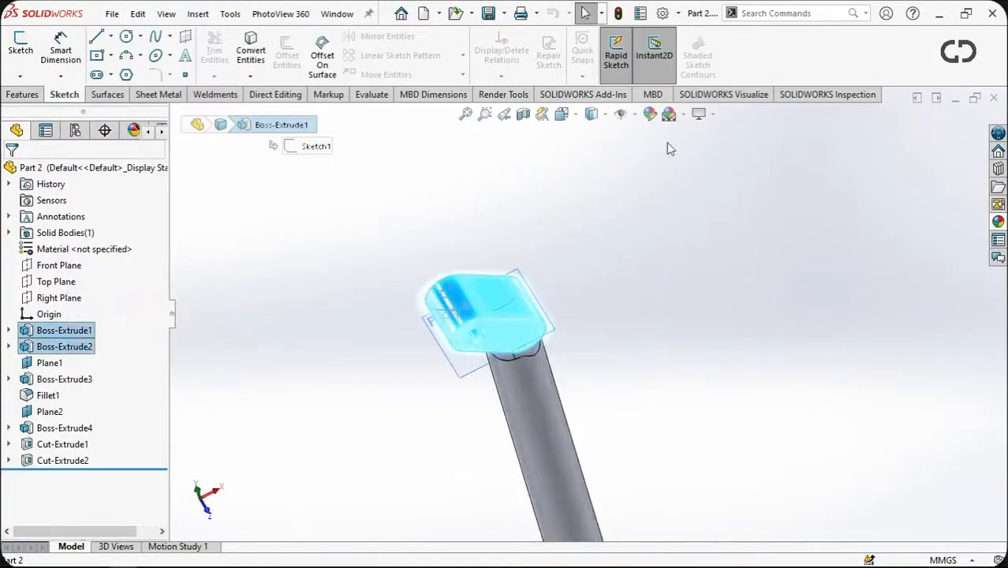
click(649, 114)
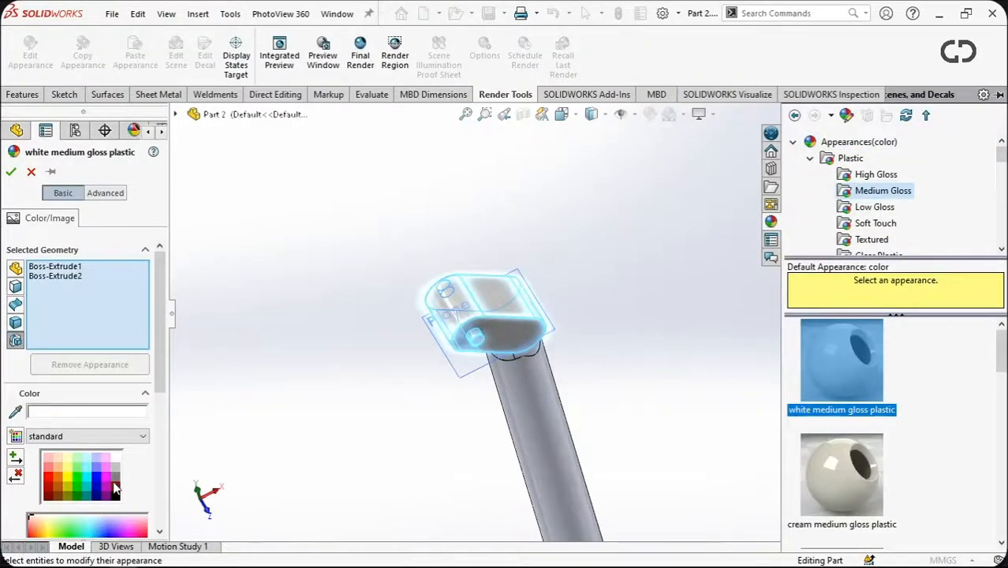
click(50, 480)
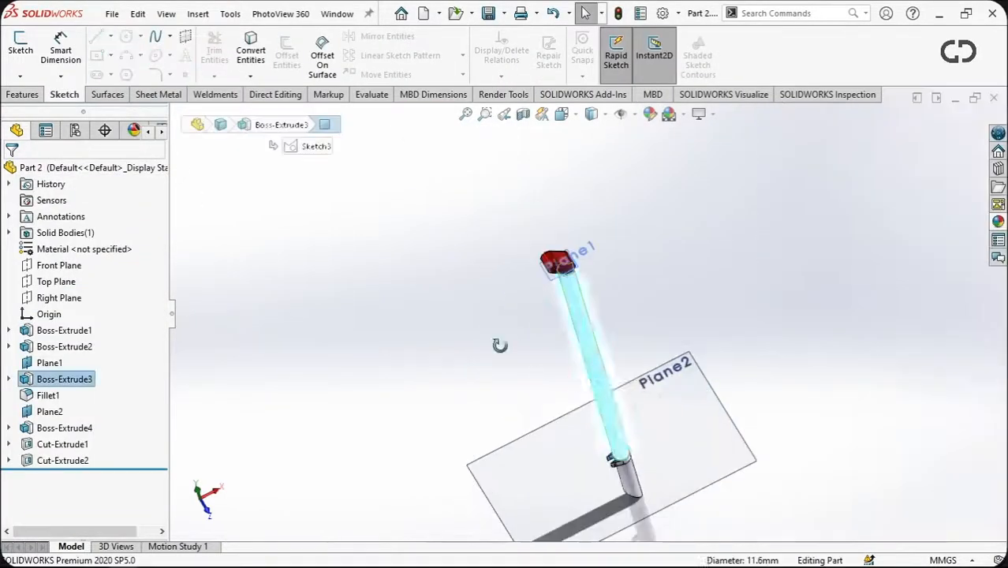
Apply white medium gloss plastic coloured black to the long cylindrical face of Boss-Extrude3 and to Fillet1.
middle_drag(499, 345, 478, 315)
scroll(513, 269, down, 4)
click(504, 247)
ctrl+click(565, 325)
scroll(588, 314, up, 6)
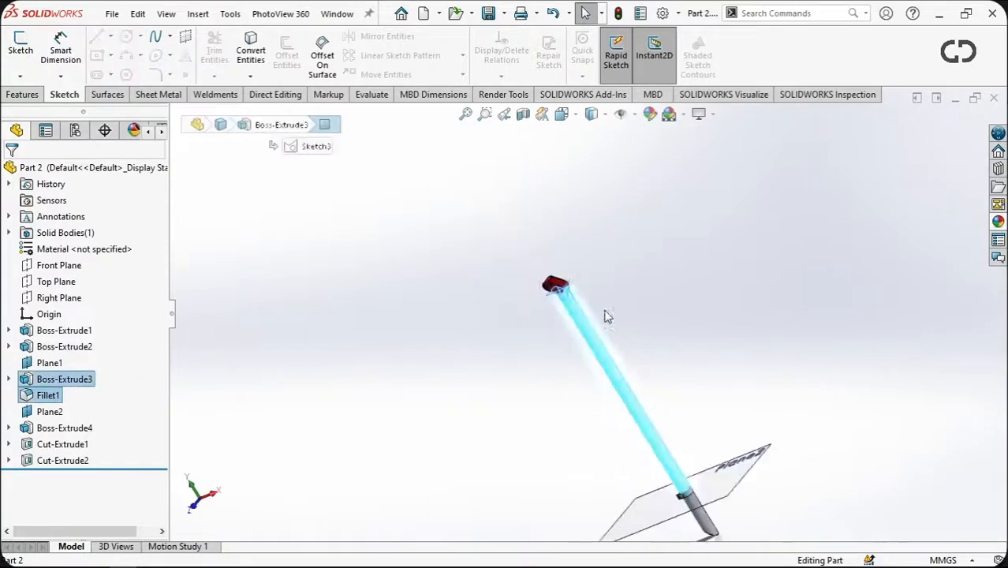
middle_drag(603, 314, 683, 296)
click(649, 115)
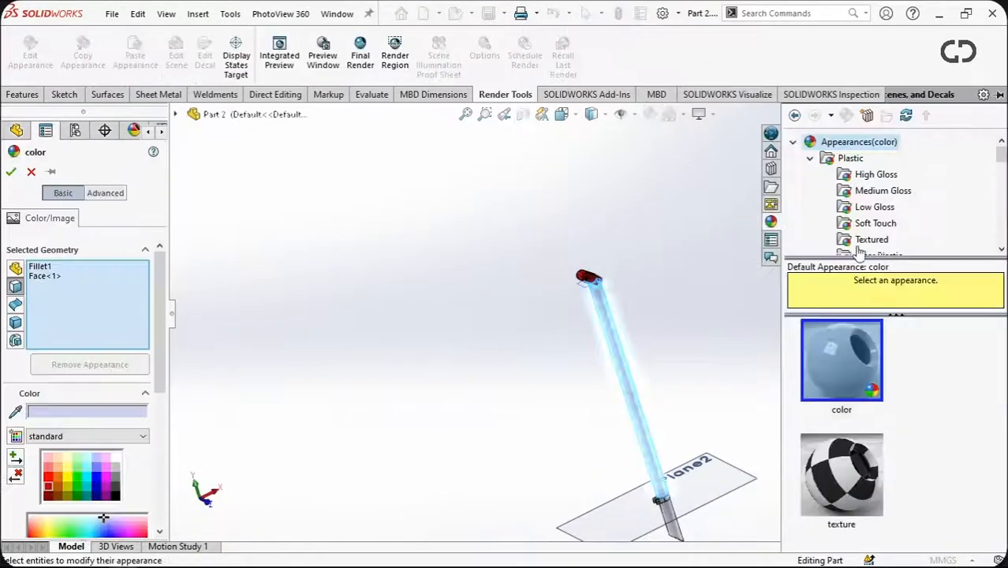
click(861, 193)
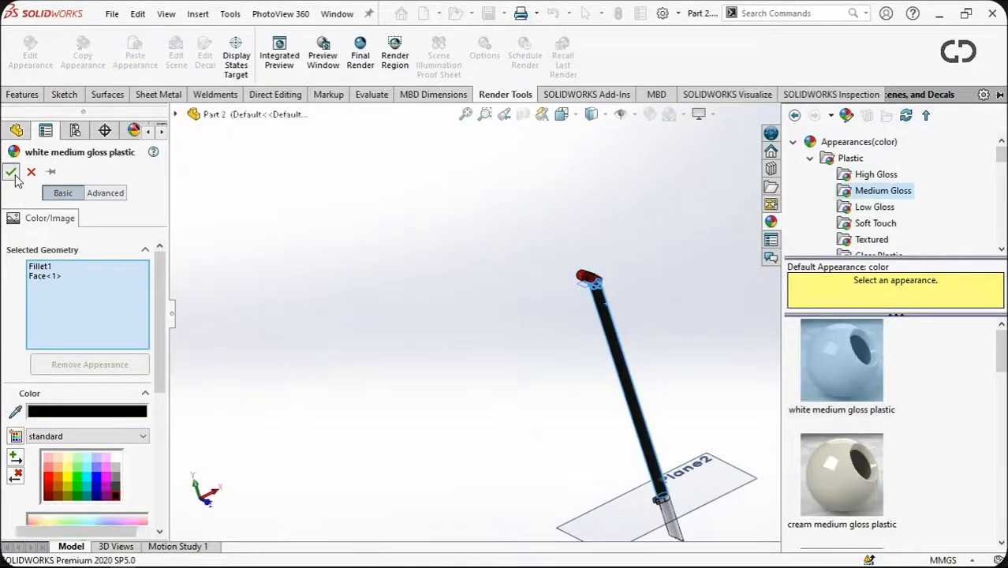
click(11, 172)
scroll(612, 342, down, 5)
scroll(623, 355, up, 5)
scroll(623, 355, down, 5)
scroll(587, 316, up, 1)
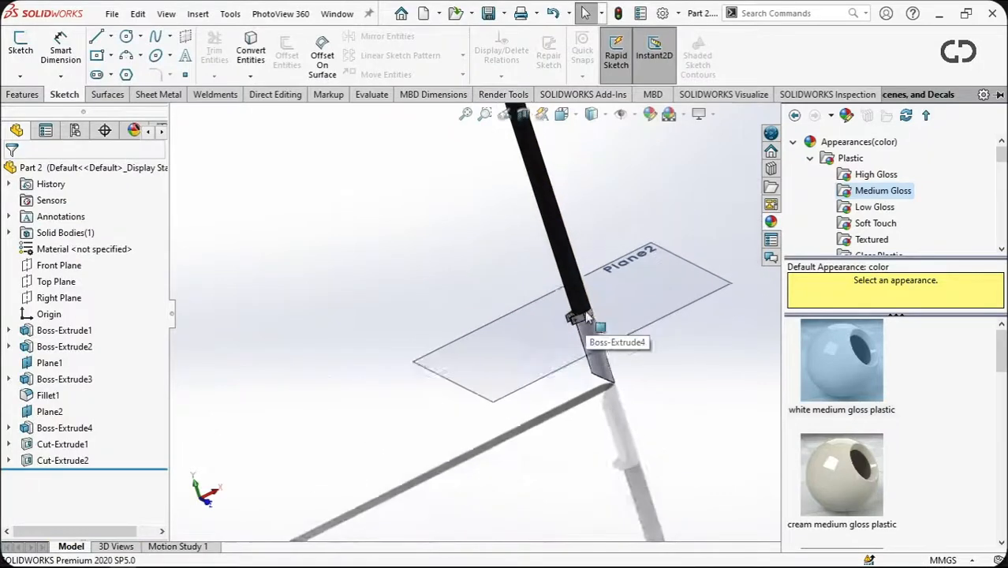
Apply white medium gloss plastic coloured red to the bracket ring, Boss-Extrude4, near the lower end of Part 2.
click(582, 317)
middle_drag(315, 426, 213, 438)
middle_drag(638, 276, 571, 379)
click(649, 115)
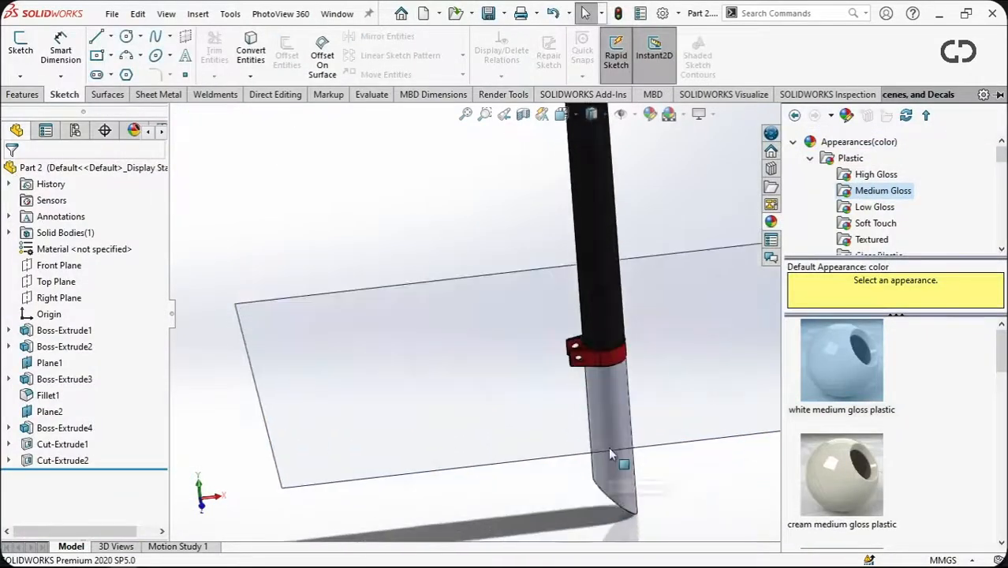
Apply a dark grey medium gloss plastic to the lower tube face of Boss-Extrude3 and hide the reference planes.
click(607, 447)
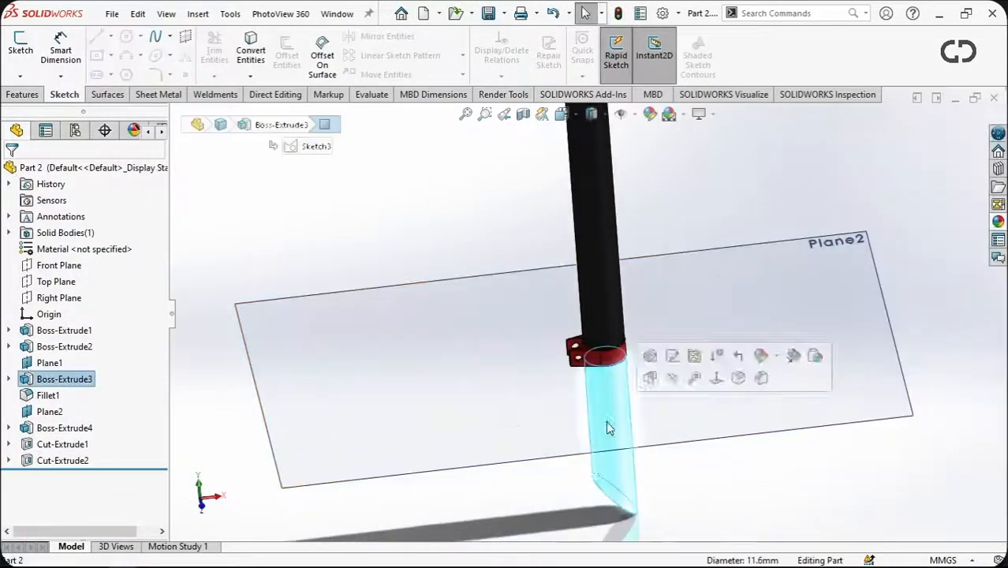
click(650, 115)
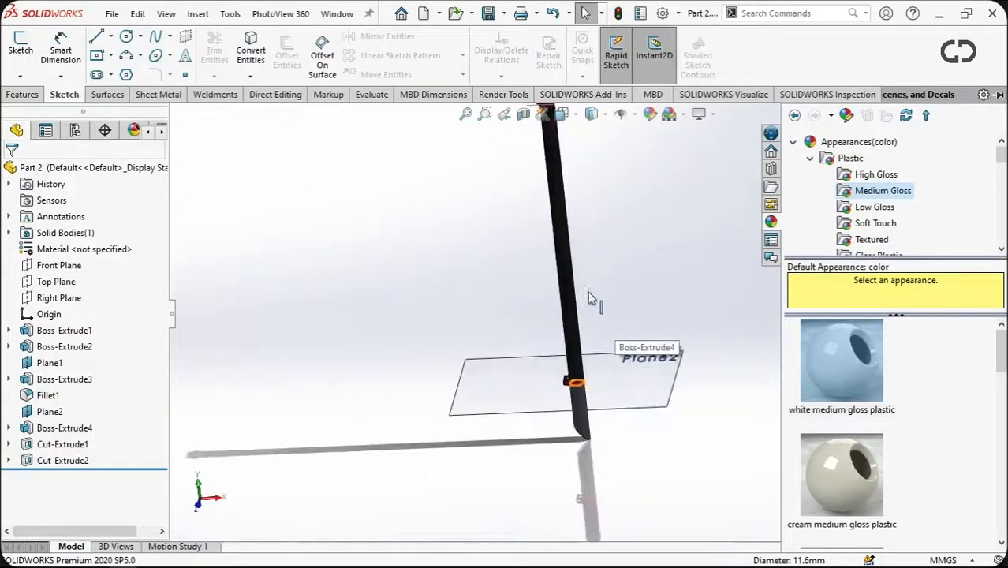
mouse_move(591, 299)
middle_down()
mouse_move(490, 322)
mouse_move(608, 251)
mouse_move(573, 209)
mouse_move(696, 247)
mouse_move(676, 422)
middle_up()
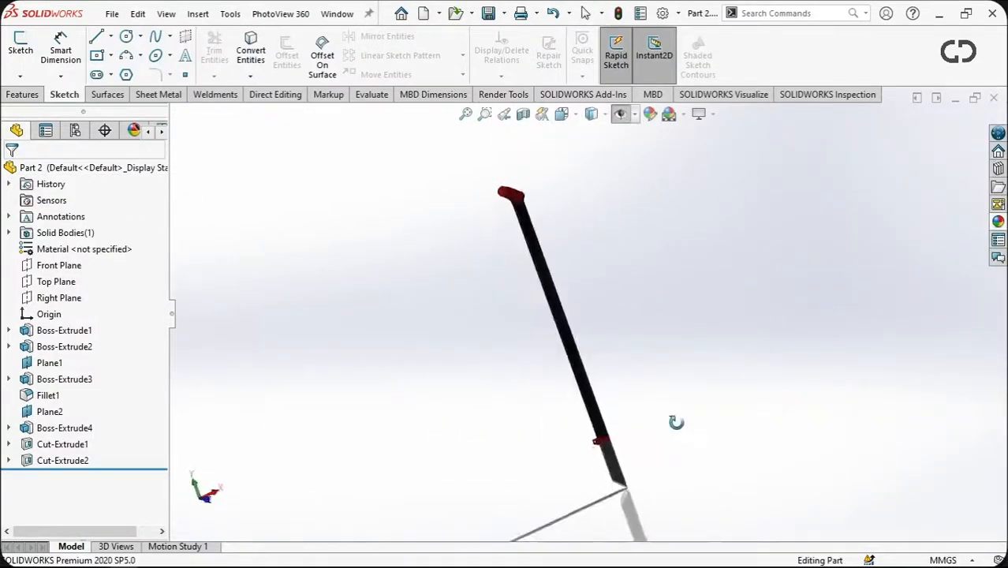
Close Part 2 and open Part 3.
click(996, 100)
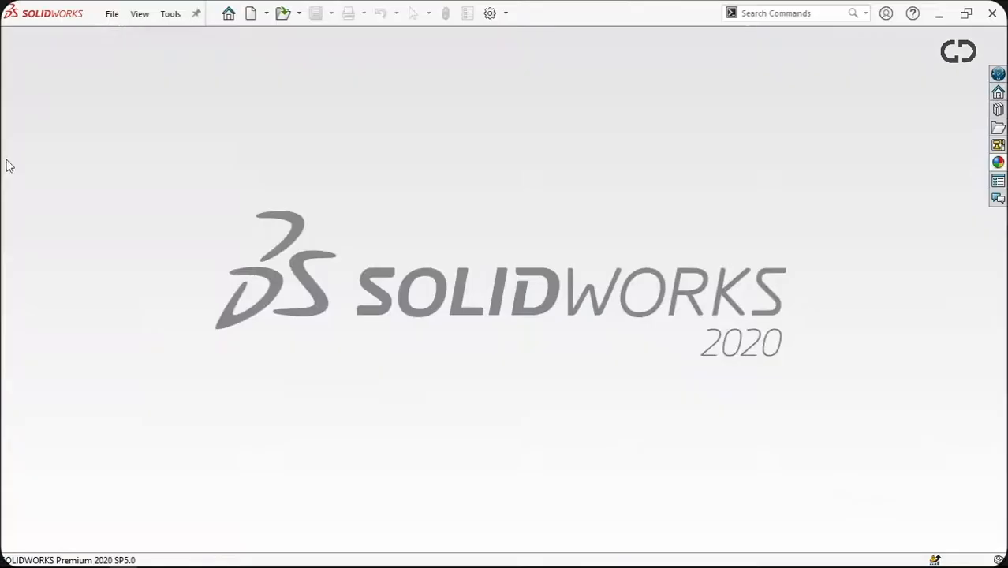
click(112, 14)
click(165, 150)
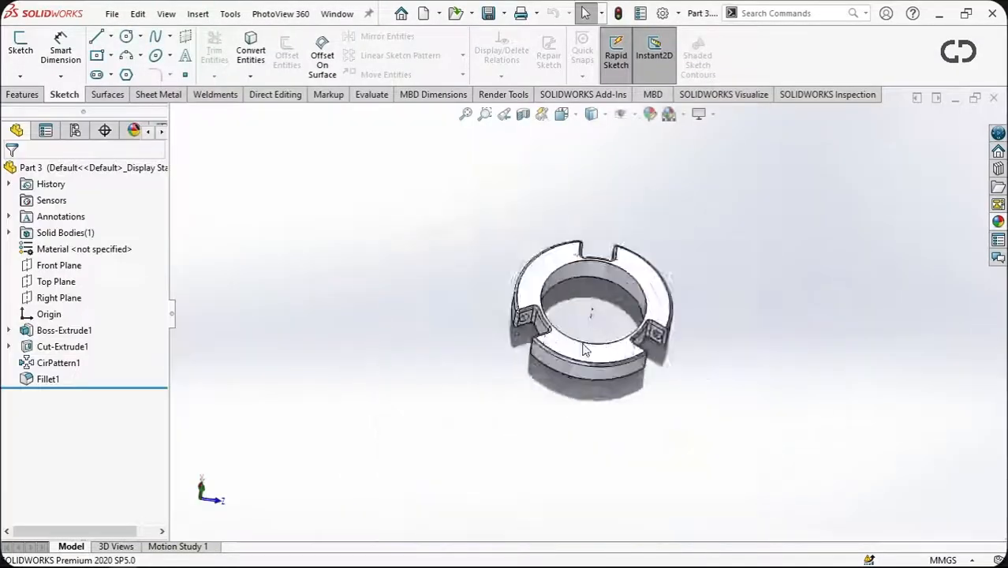
Apply white medium gloss plastic coloured red to the whole ring of Part 3.
click(649, 114)
click(49, 489)
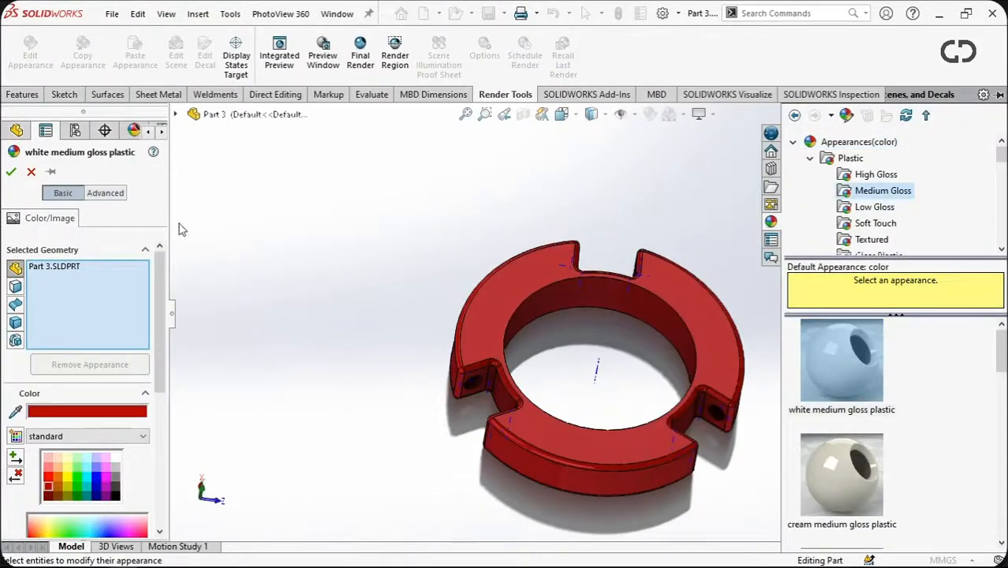
click(11, 173)
Close Part 3 and open Part 4.
click(954, 98)
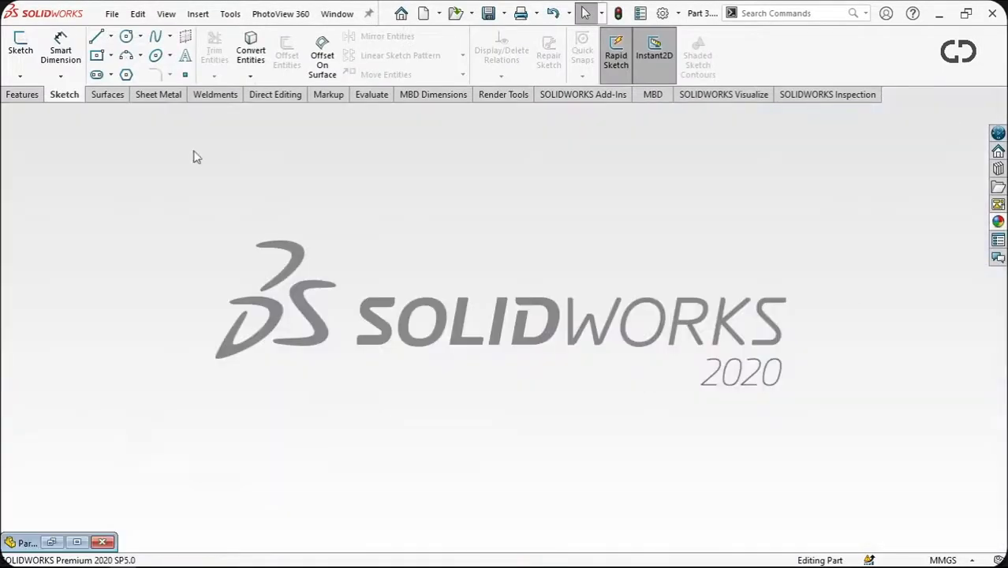
click(111, 13)
click(100, 544)
click(111, 13)
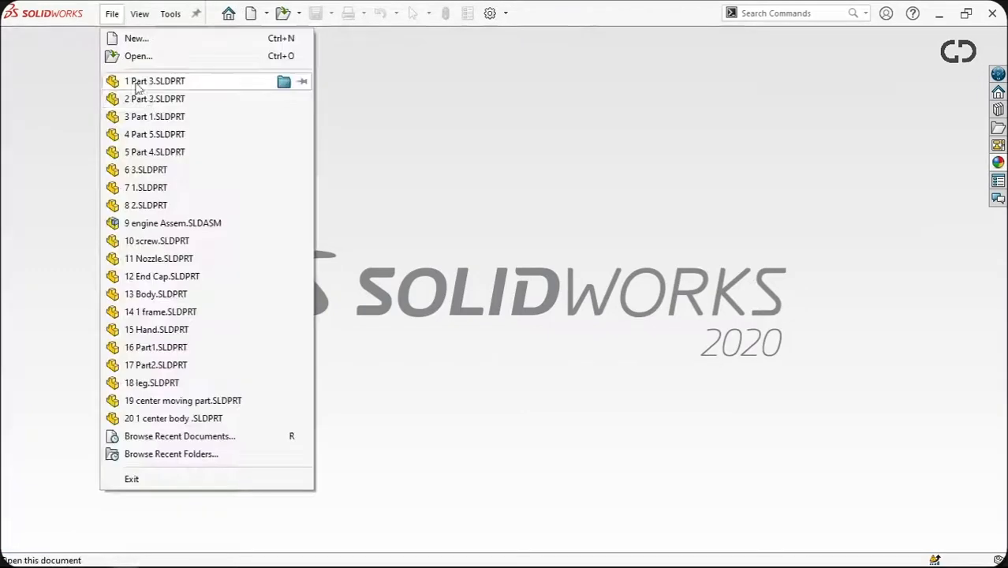
click(153, 151)
scroll(590, 291, up, 2)
scroll(590, 239, down, 3)
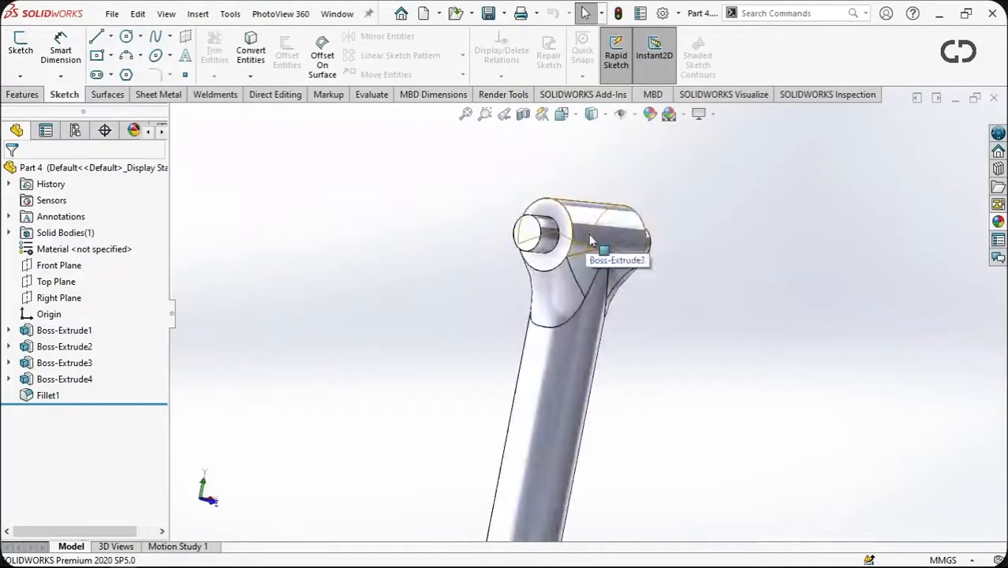
Apply white medium gloss plastic coloured black to Fillet1, Boss-Extrude4, Boss-Extrude3 and Boss-Extrude1 of Part 4.
click(54, 398)
scroll(566, 448, up, 8)
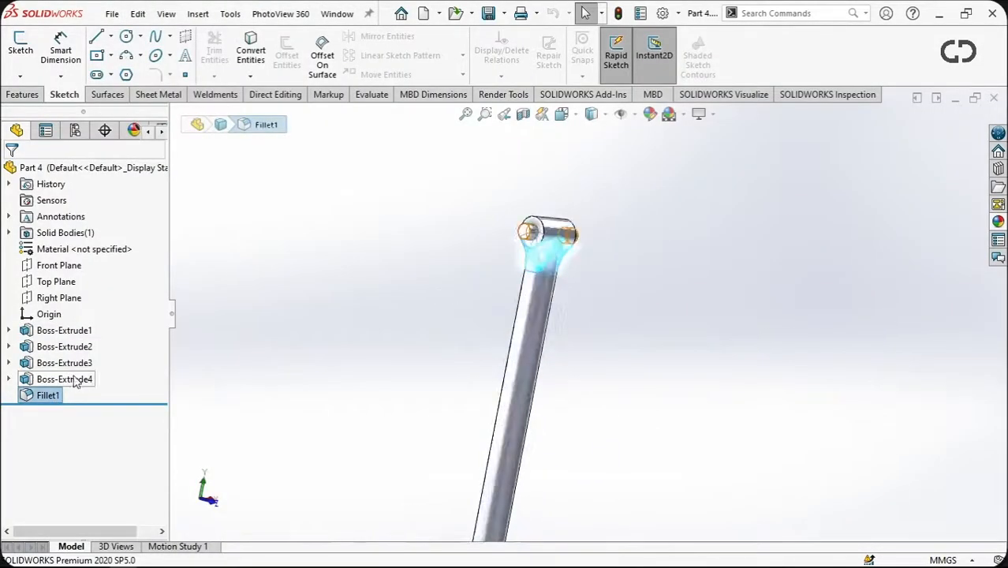
scroll(594, 483, up, 6)
scroll(588, 485, down, 5)
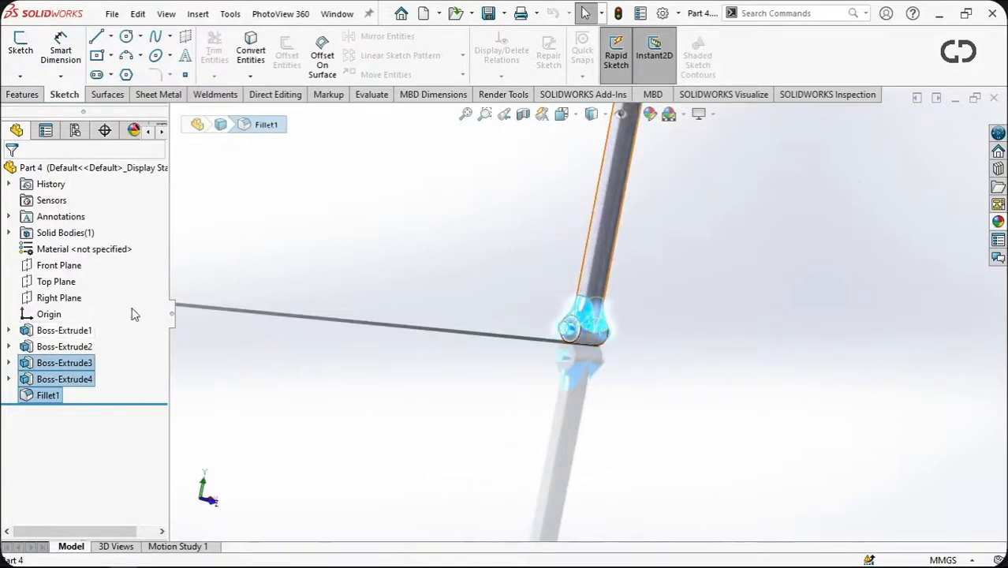
scroll(571, 229, up, 8)
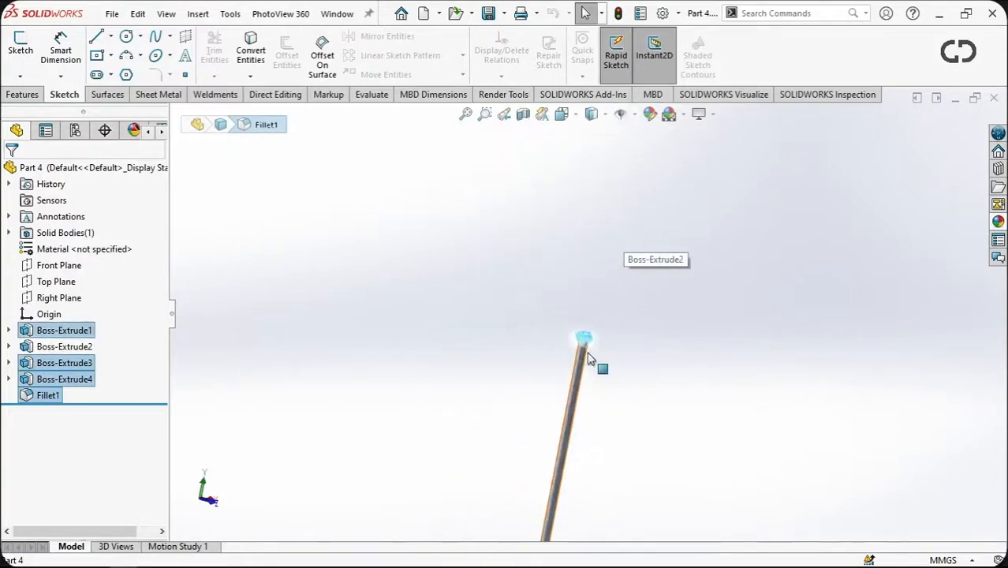
scroll(590, 353, down, 5)
scroll(592, 320, down, 2)
scroll(596, 314, up, 5)
click(650, 115)
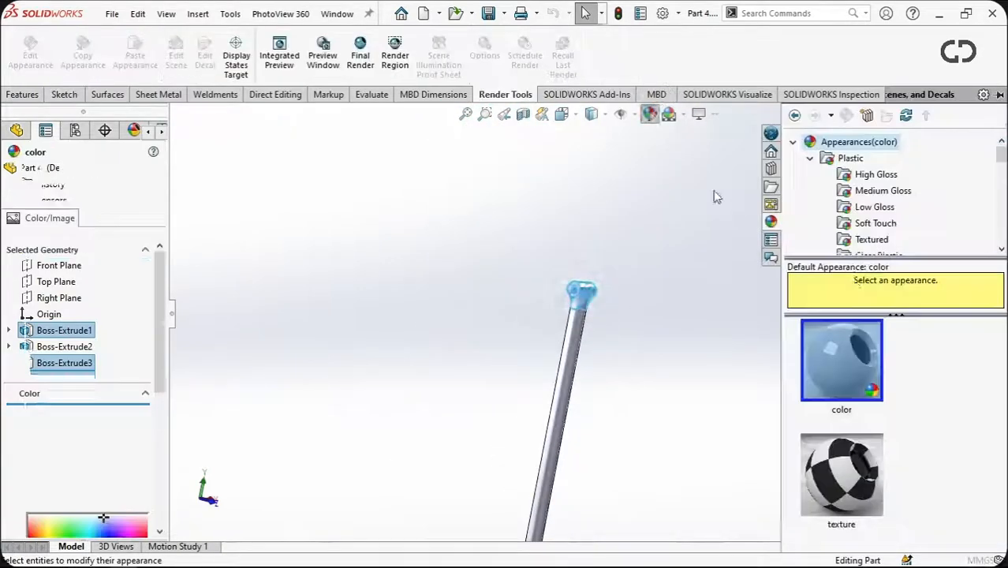
click(877, 191)
click(841, 359)
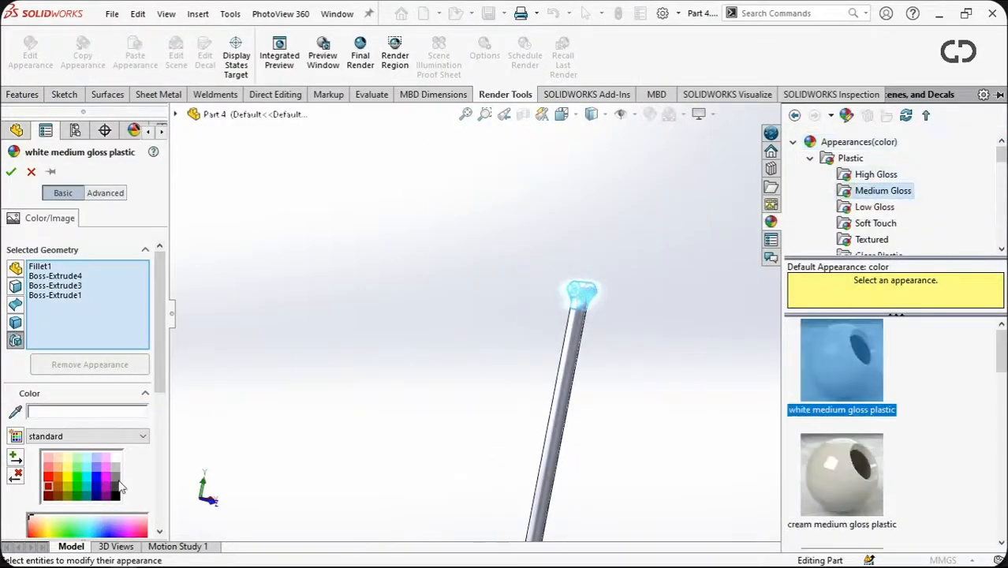
click(116, 496)
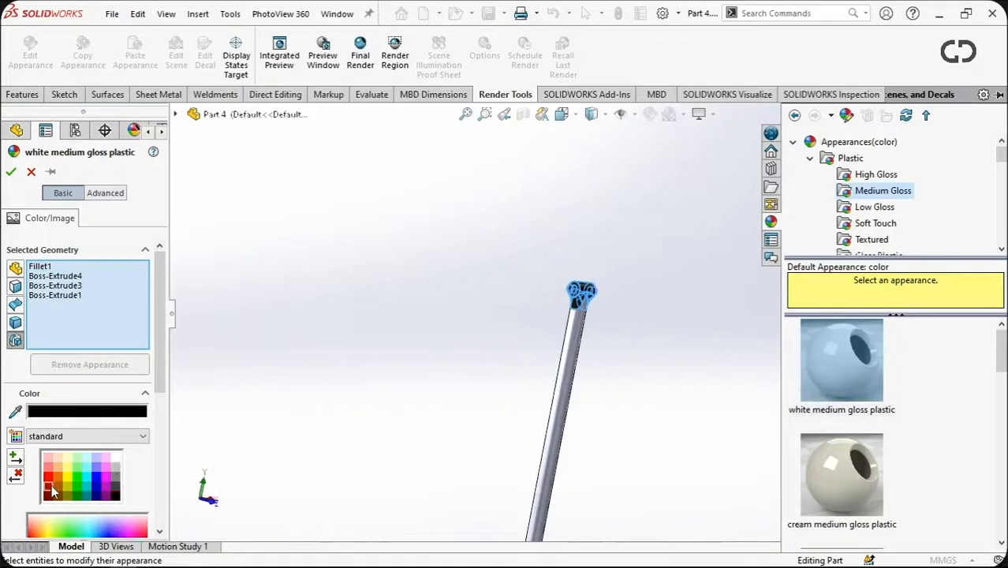
click(11, 170)
Apply white medium gloss plastic coloured red to the long cylindrical rod face of Part 4.
click(566, 377)
click(650, 115)
click(881, 190)
click(836, 371)
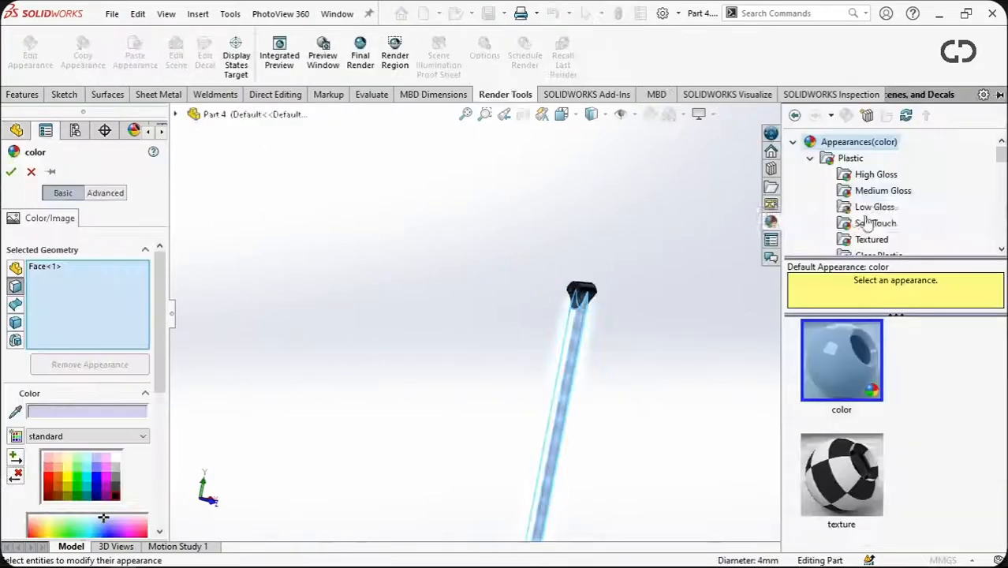
click(11, 171)
middle_drag(623, 343, 552, 339)
middle_drag(549, 273, 651, 366)
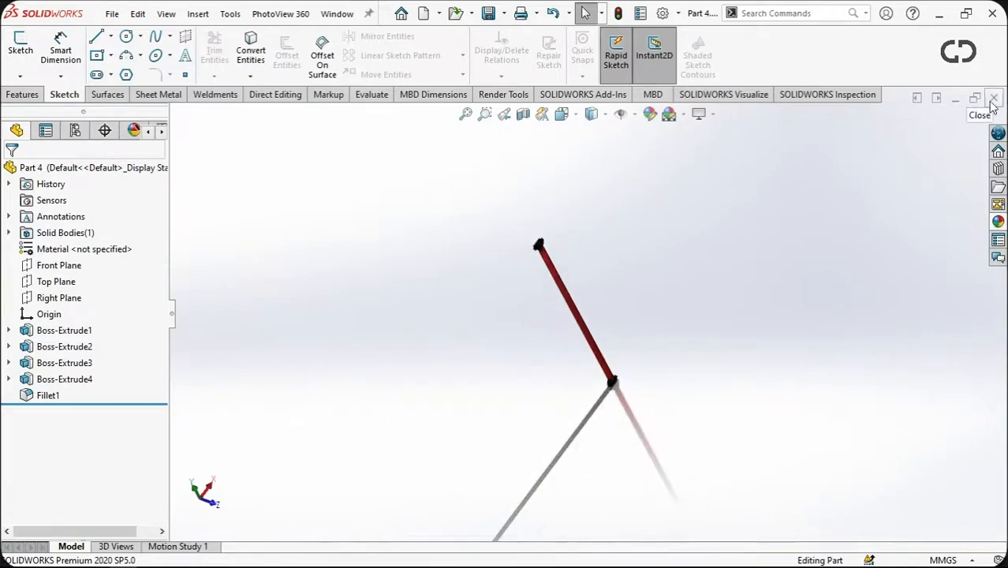
Close Part 4 and create a new assembly document.
click(993, 99)
click(171, 13)
click(495, 237)
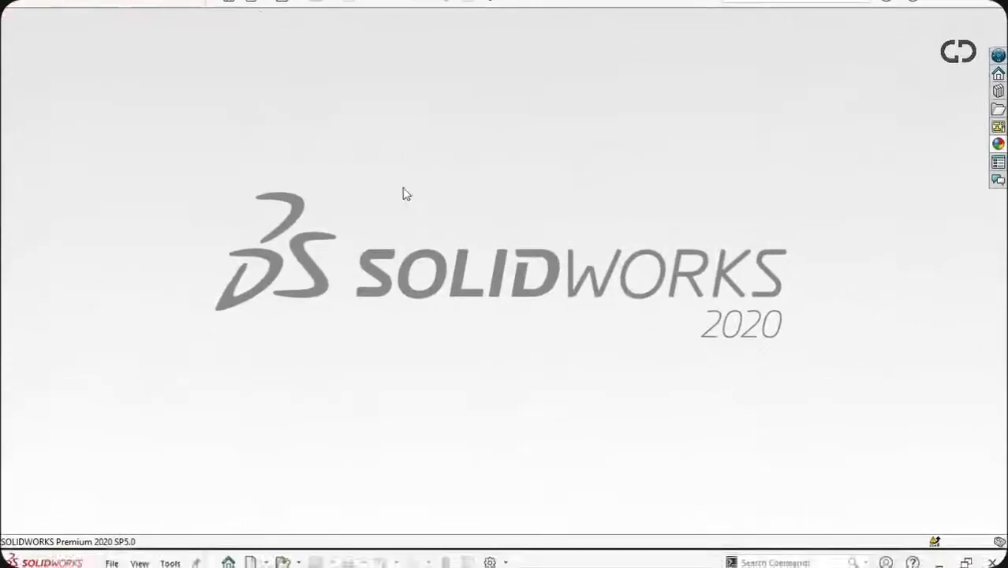
key(ctrl+n)
click(544, 258)
click(603, 461)
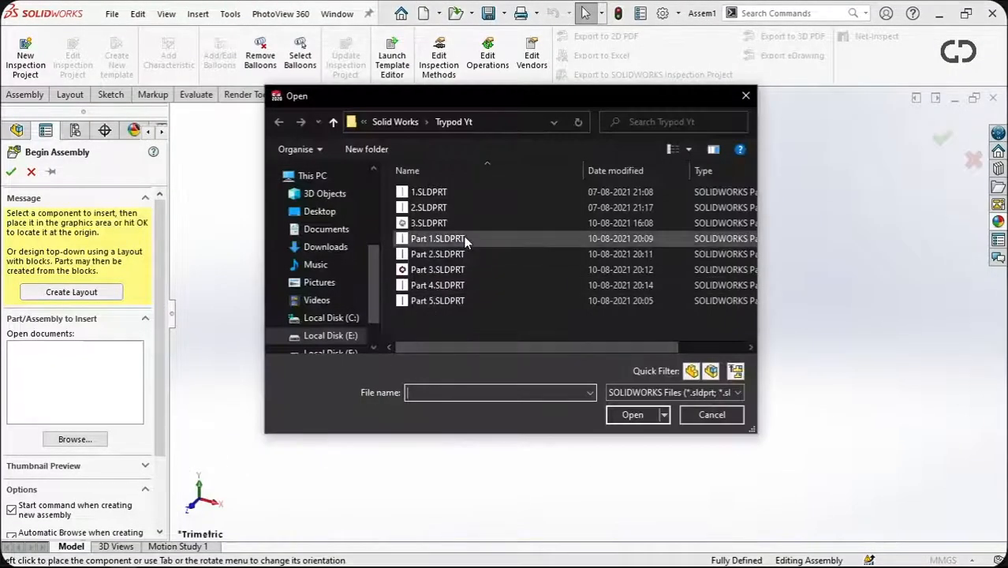
Insert Part 1 from the Trypod Yt folder as the first component of the assembly.
click(466, 238)
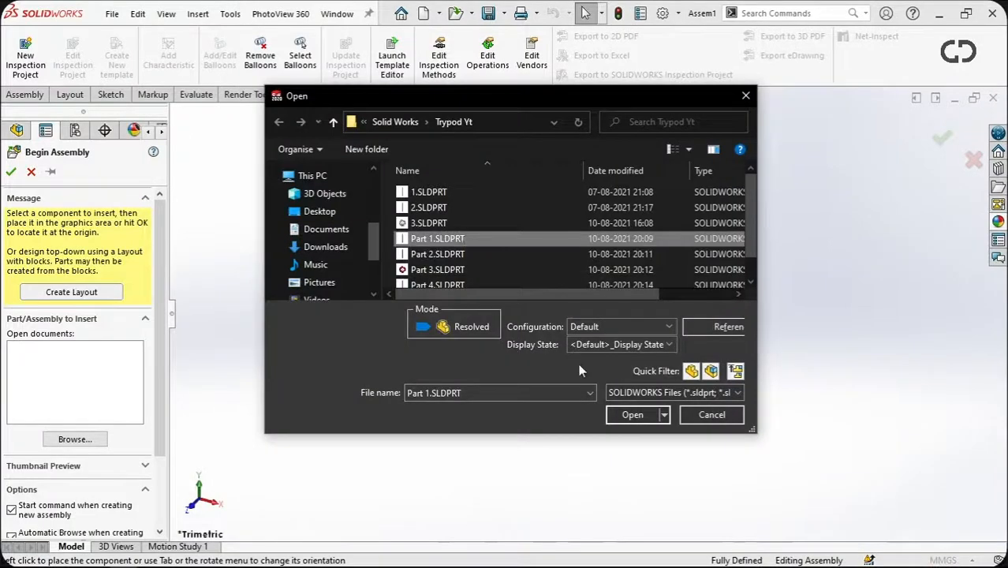
click(632, 414)
click(587, 320)
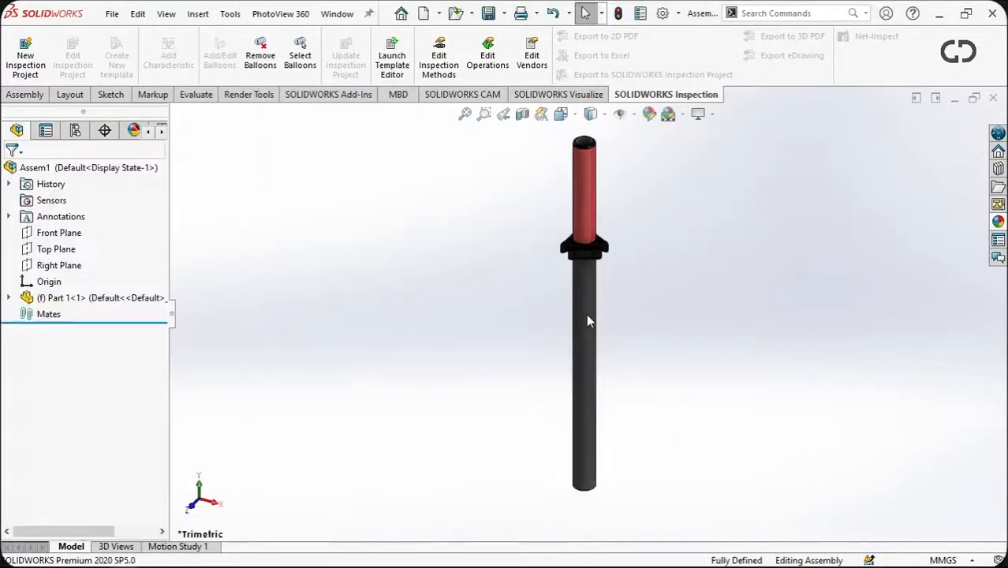
Insert Part 2, Part 3, Part 4 and Part 5 together and place them on both sides of Part 1.
click(27, 95)
click(82, 54)
drag(508, 316, 480, 258)
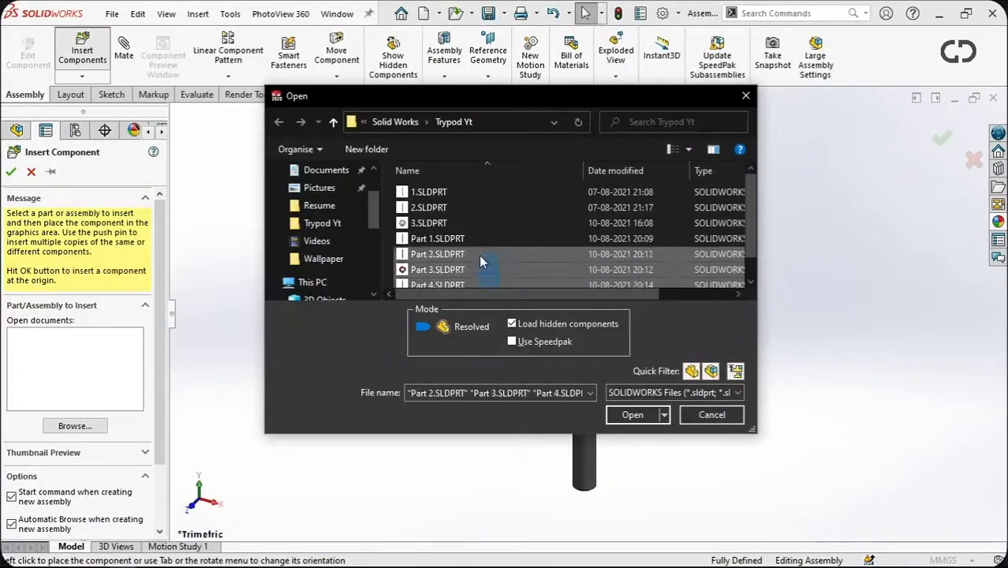
click(634, 413)
click(697, 317)
click(655, 336)
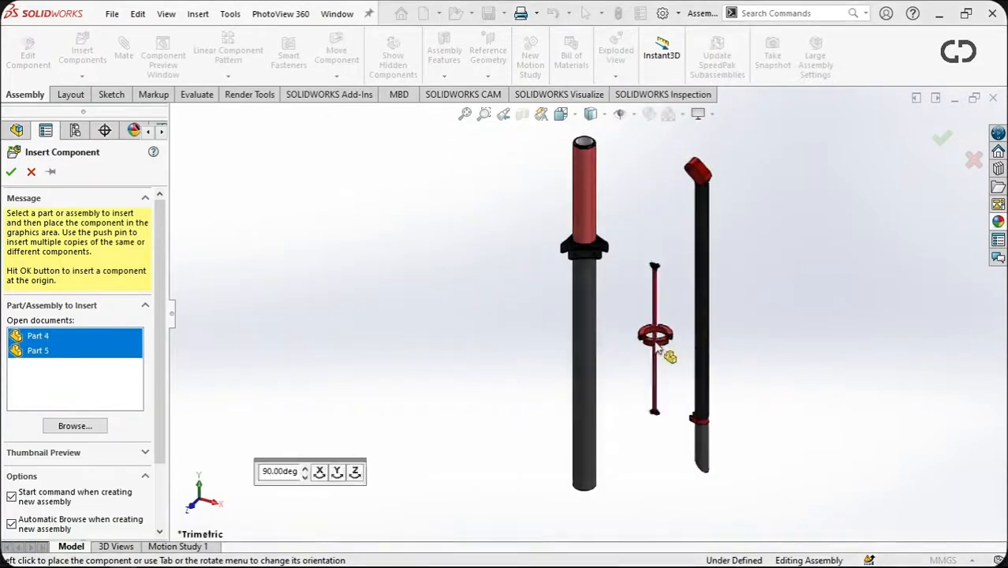
click(487, 357)
click(537, 386)
Change the assembly's display scene and hide all reference item types.
scroll(601, 335, up, 6)
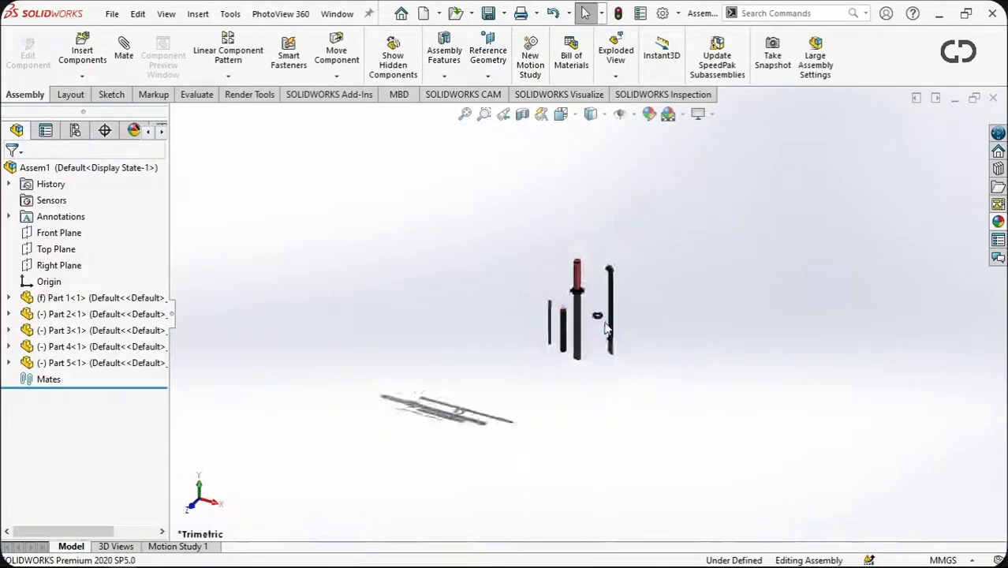
scroll(603, 327, down, 9)
scroll(504, 142, down, 2)
click(682, 115)
click(698, 132)
ctrl+middle_drag(555, 205, 664, 457)
click(632, 116)
click(621, 133)
scroll(603, 308, up, 3)
Add a concentric mate between the hole in Part 1's bracket ear and the pin on Part 2's head.
scroll(532, 271, down, 7)
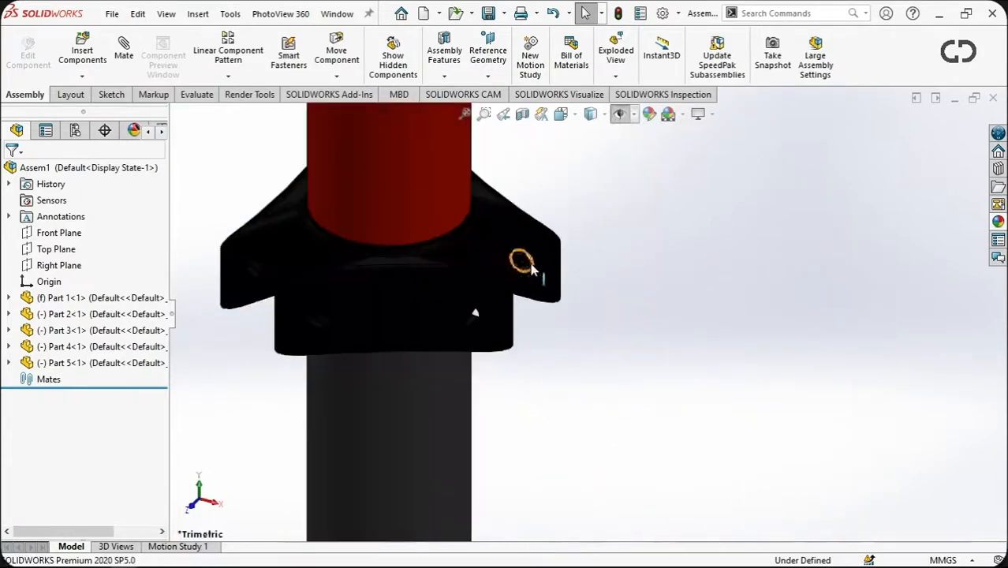
click(526, 268)
scroll(536, 264, up, 7)
scroll(724, 223, down, 4)
middle_drag(709, 223, 631, 229)
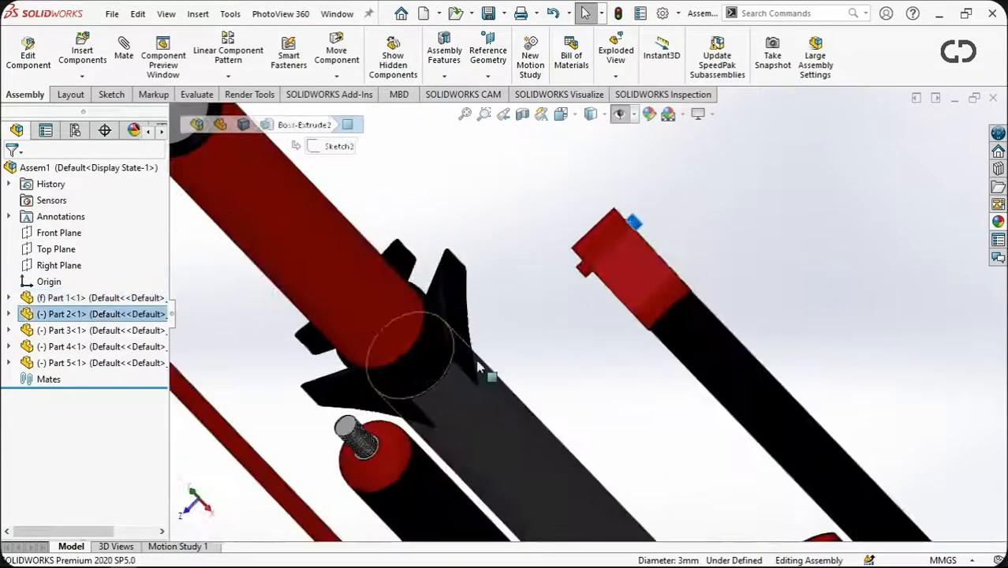
middle_drag(467, 354, 471, 360)
click(123, 61)
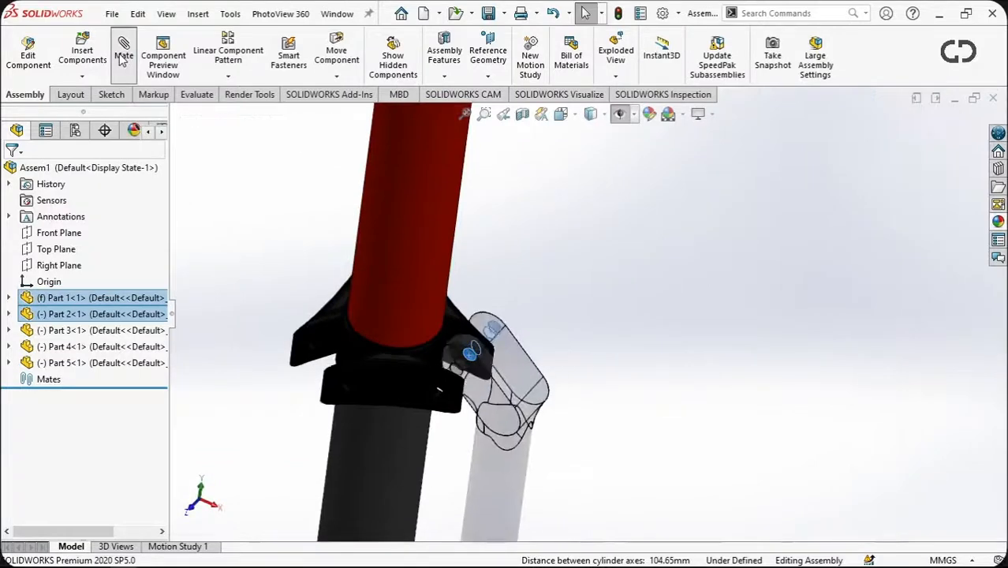
click(11, 174)
Add a coincident mate between the side face of Part 2's head and the inner face of Part 1's bracket ear.
click(495, 388)
middle_drag(553, 357, 453, 390)
click(444, 396)
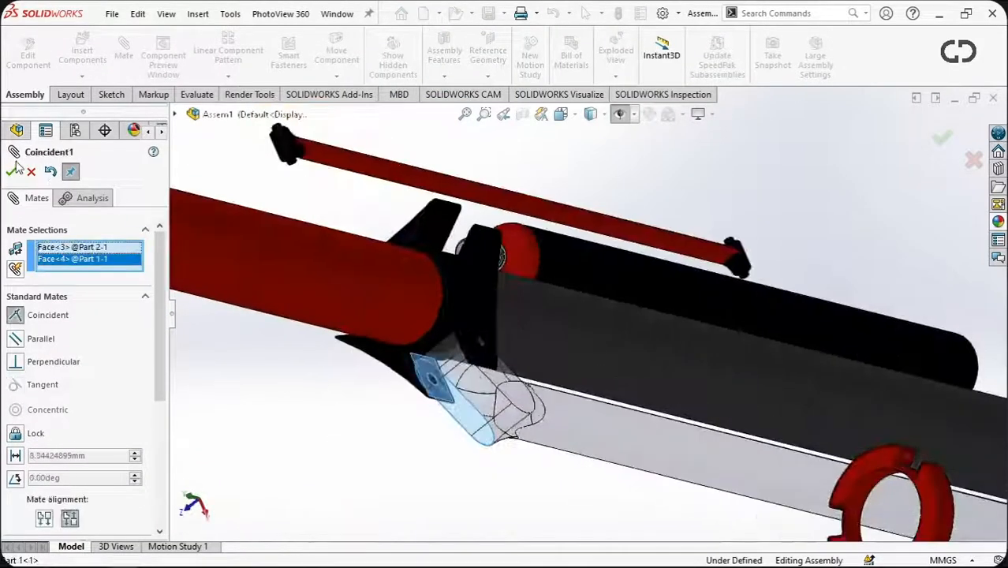
click(11, 172)
Add a concentric mate between the inner face of the Part 3 ring and the lower tube of Part 1.
scroll(416, 319, up, 6)
middle_drag(416, 320, 488, 123)
scroll(629, 293, up, 3)
scroll(628, 293, down, 3)
middle_drag(628, 293, 615, 347)
scroll(574, 333, up, 2)
click(563, 331)
click(11, 172)
Add a concentric mate between the pin at one end of Part 4 and the hole in a Part 3 notch.
scroll(476, 267, down, 3)
scroll(503, 279, down, 5)
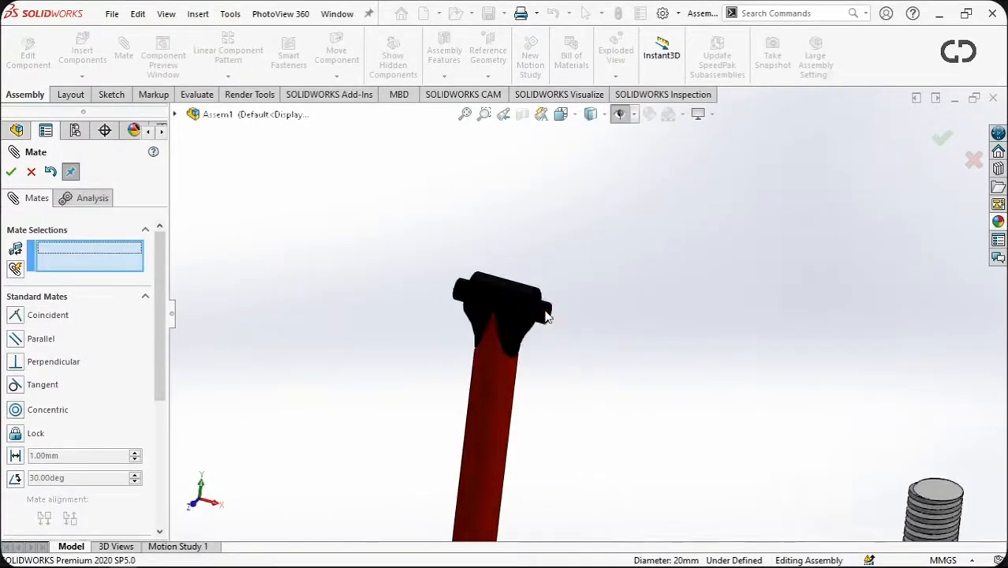
click(543, 313)
scroll(791, 475, up, 4)
scroll(791, 475, down, 5)
click(643, 378)
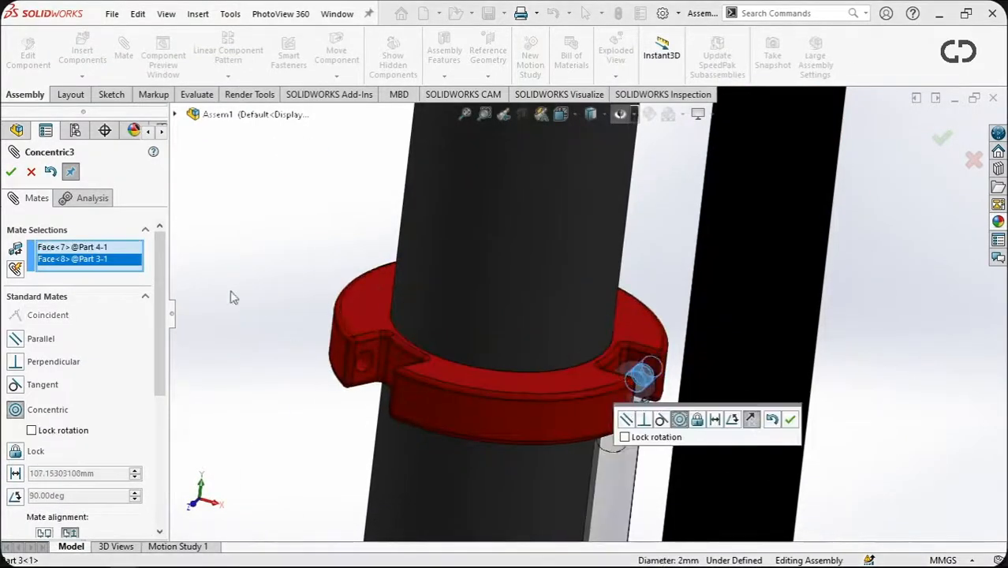
click(791, 423)
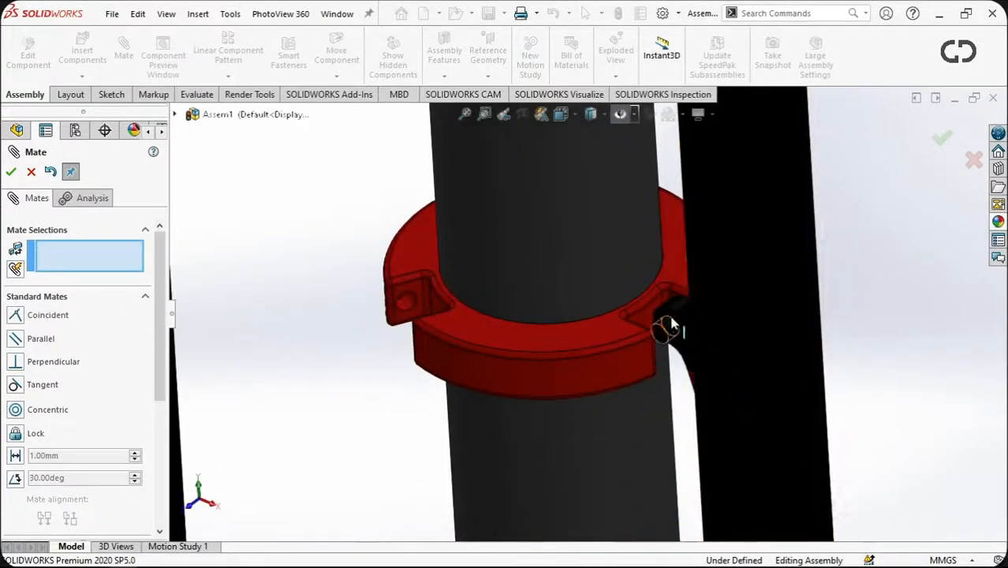
Add a coincident mate between the hub end face of Part 4 and the side face of the Part 3 notch.
middle_drag(651, 338, 647, 341)
click(612, 343)
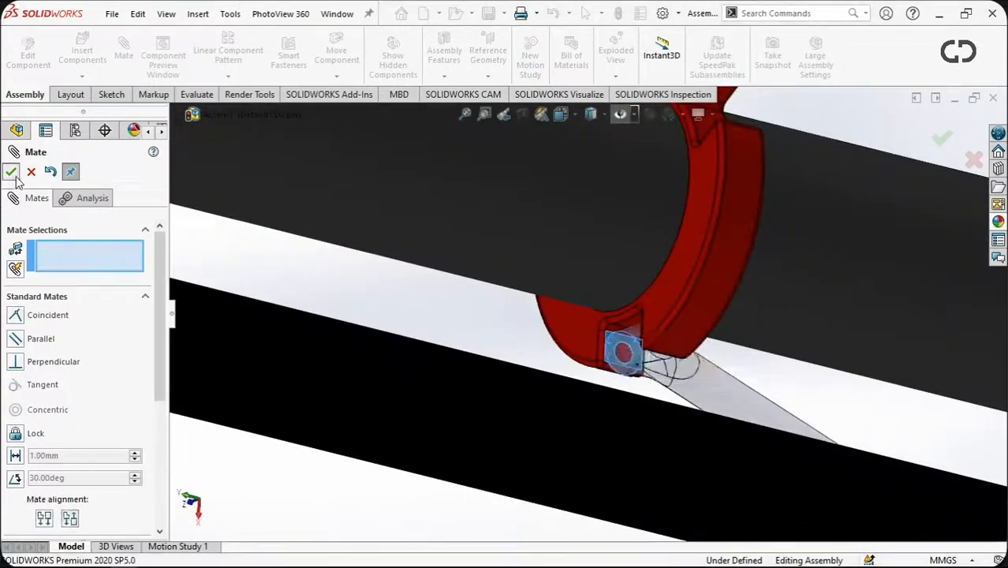
click(11, 171)
Add a concentric mate between the pin at Part 4's other end and the hole in Part 2's bracket.
middle_drag(834, 244, 319, 359)
click(611, 384)
scroll(320, 361, up, 3)
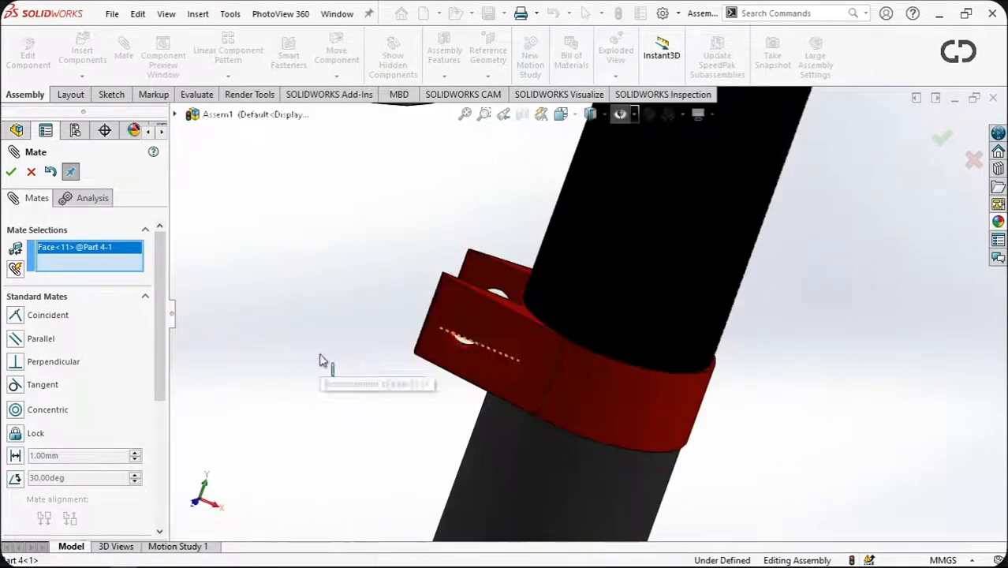
click(455, 347)
click(11, 171)
Complete the concentric mate joining Part 4's outer-end pin to the hole in the bracket on the Part 2 leg.
mouse_move(552, 349)
middle_down()
mouse_move(509, 315)
mouse_move(544, 407)
mouse_move(585, 364)
mouse_move(568, 358)
middle_up()
scroll(509, 316, up, 5)
click(567, 358)
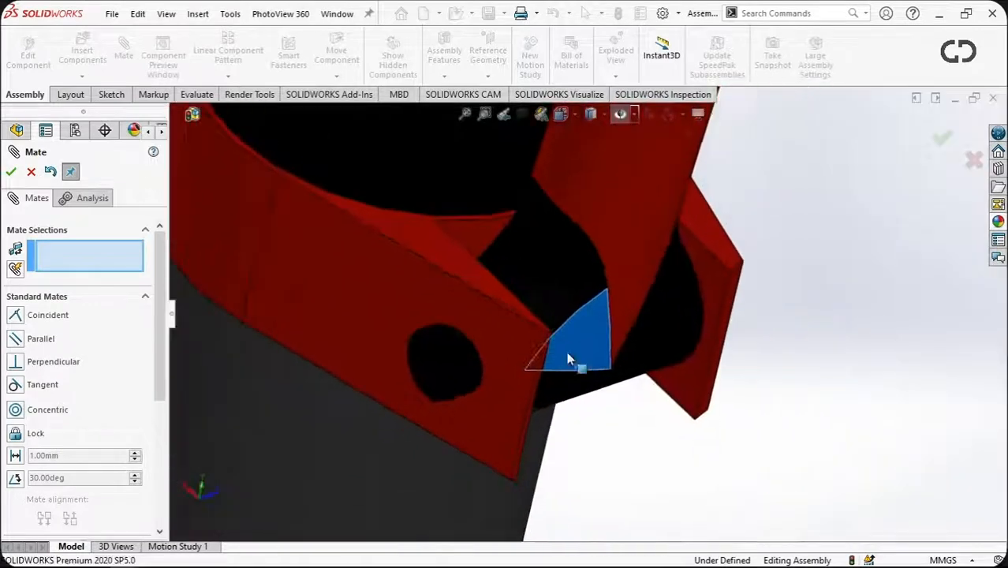
click(467, 361)
middle_drag(467, 361, 477, 354)
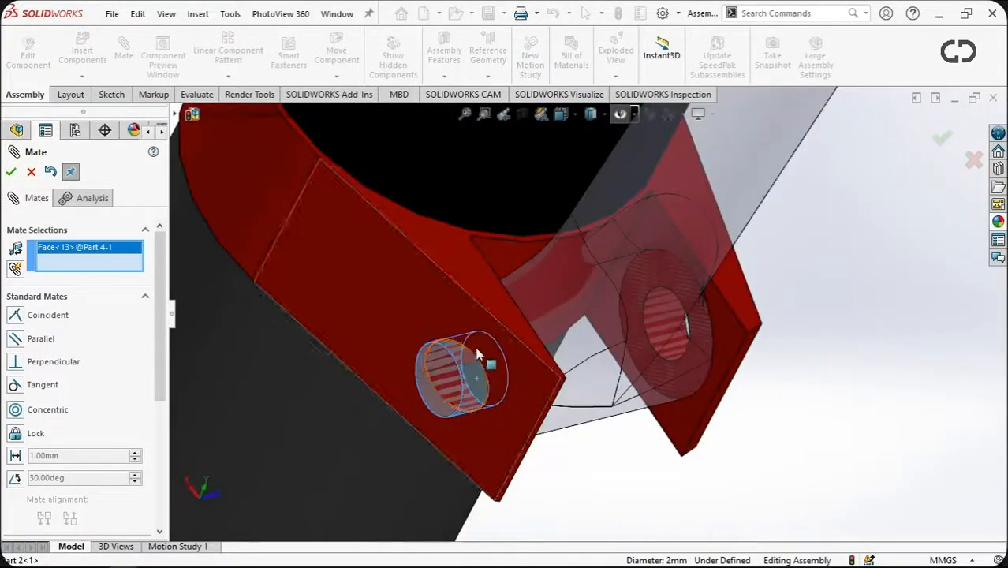
click(465, 347)
key(Return)
scroll(236, 263, down, 5)
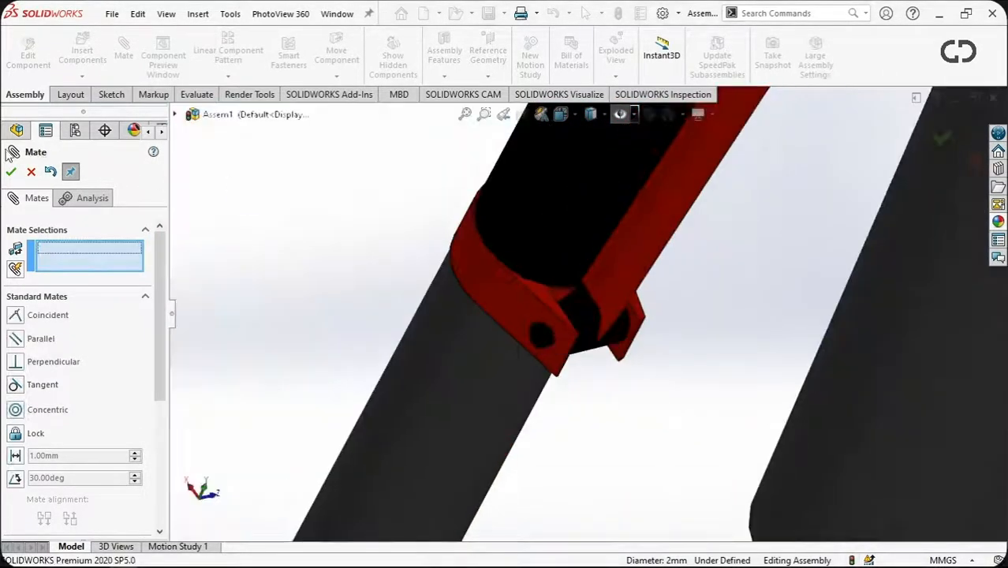
key(Return)
Add a concentric mate between the cylindrical face of Part 5 and the inner face of Part 1's upper tube.
click(504, 316)
middle_drag(483, 297, 718, 200)
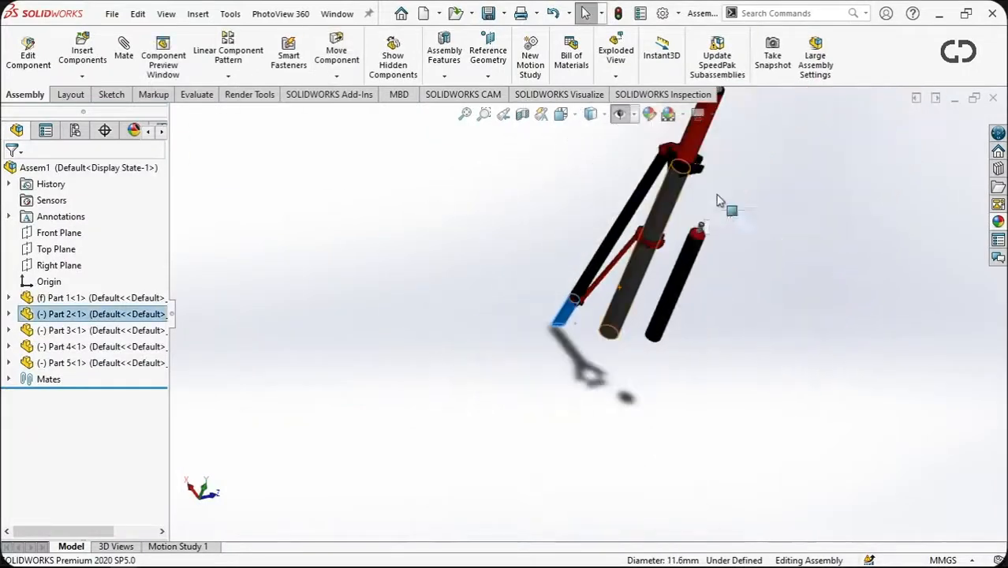
click(688, 279)
scroll(675, 189, up, 5)
ctrl+click(491, 330)
click(124, 54)
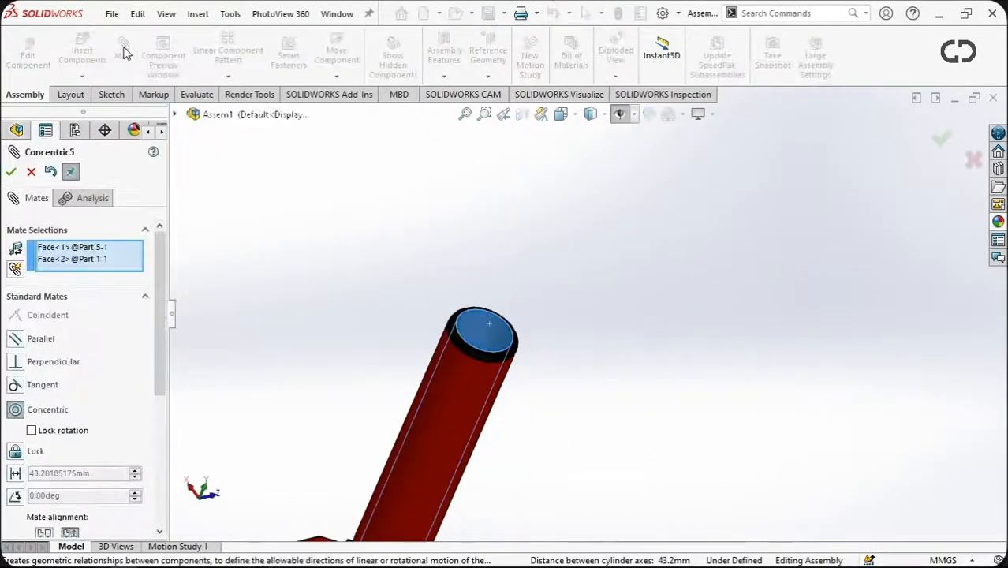
scroll(287, 360, down, 5)
click(11, 172)
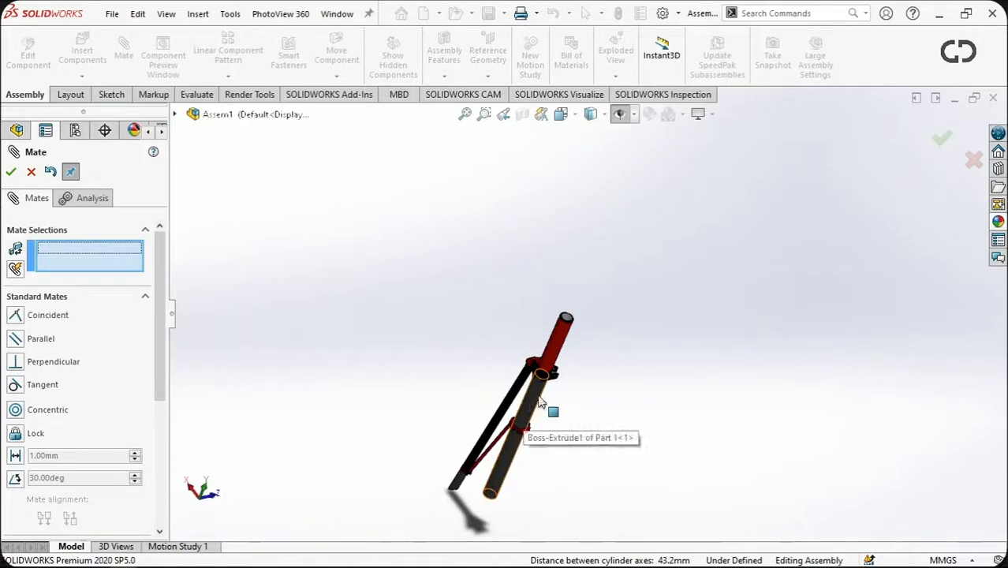
Slide Part 5 along the tube axis so that it extends out of the upper end of Part 1.
drag(640, 238, 477, 437)
middle_drag(580, 402, 588, 370)
click(11, 172)
Create a circular component pattern of Parts 2 and 4 around Part 1's axis, with 3 equally spaced instances over 360 degrees.
click(88, 348)
ctrl+click(68, 332)
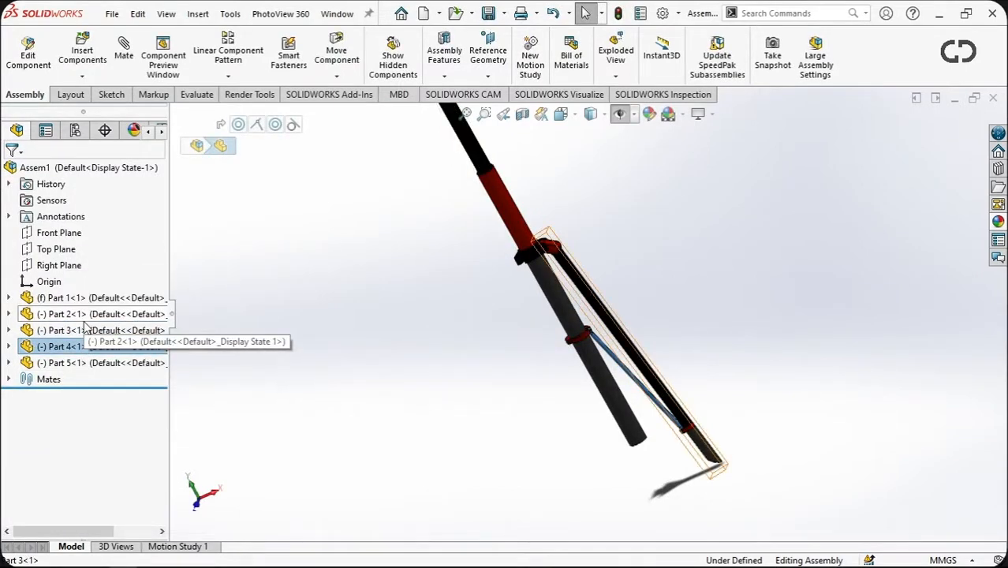
ctrl+click(85, 320)
click(634, 115)
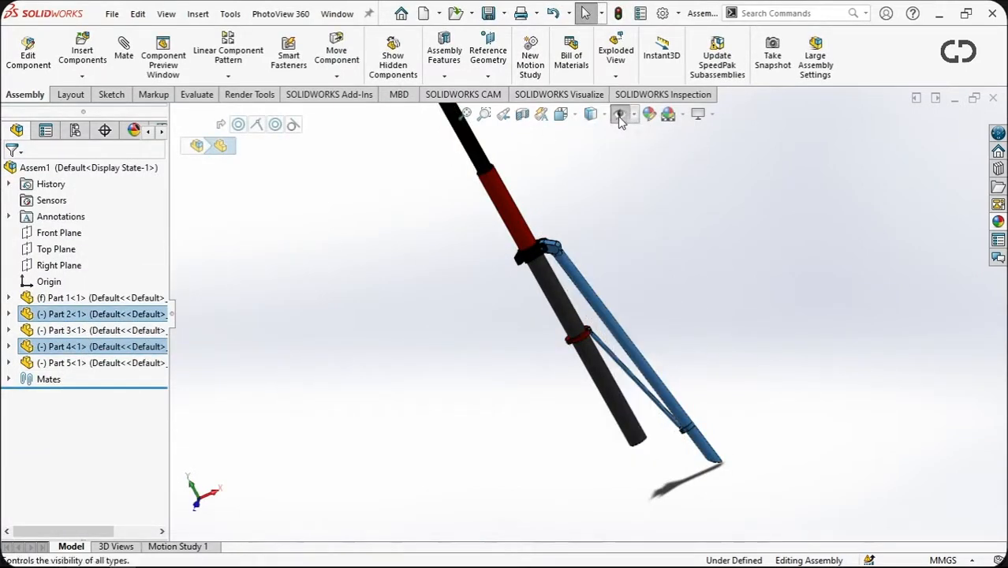
middle_drag(398, 169, 623, 205)
scroll(593, 366, up, 3)
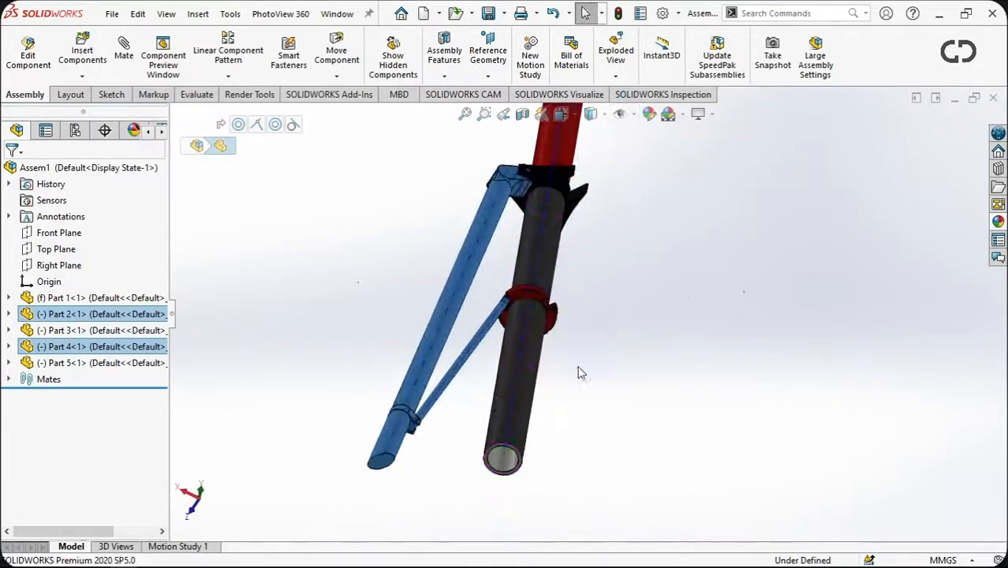
click(229, 76)
click(244, 110)
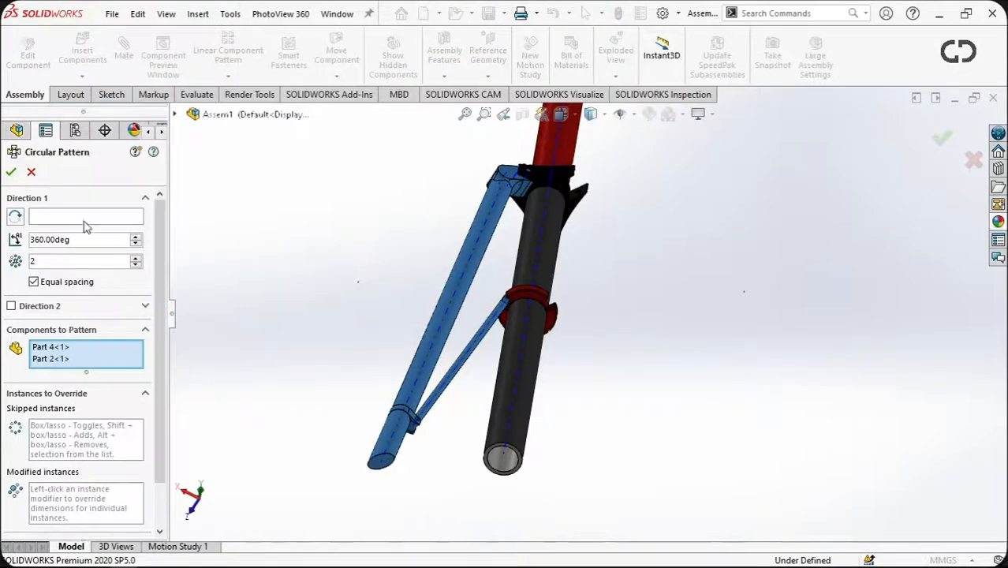
click(505, 459)
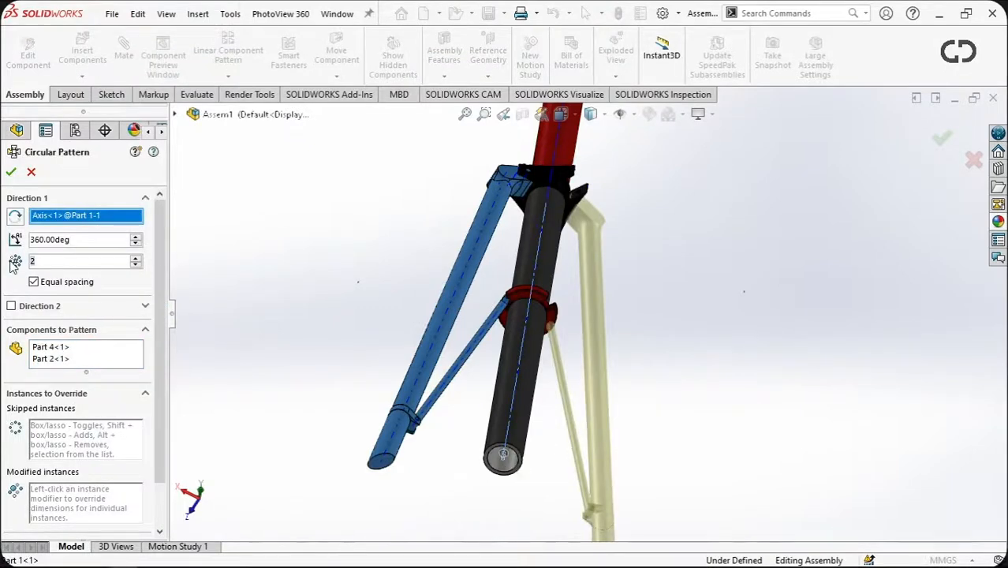
text(3)
click(10, 173)
scroll(520, 239, up, 3)
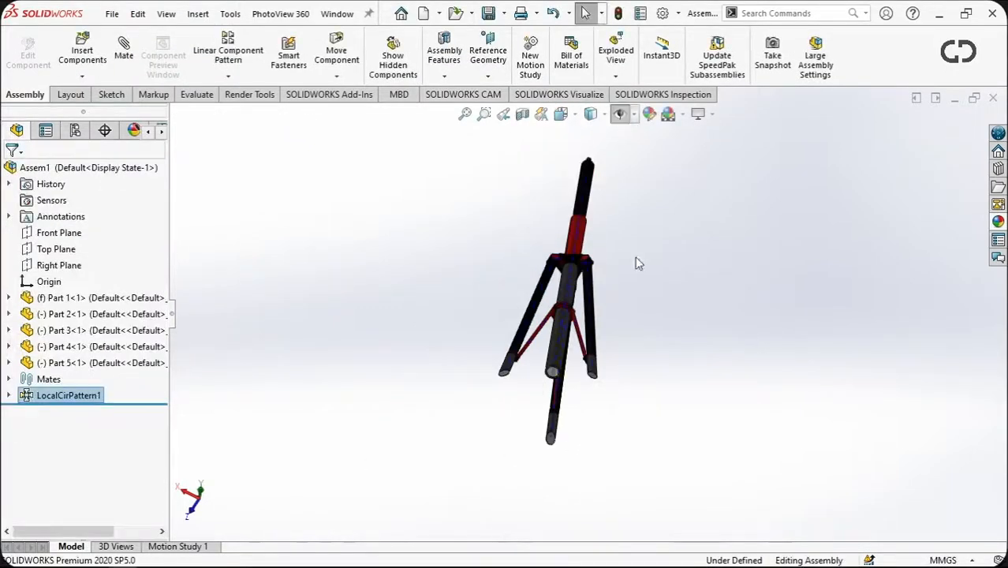
Spread the tripod legs by moving Part 2 outward and sliding the Part 3 ring along Part 1's lower tube.
middle_drag(639, 264, 803, 356)
scroll(557, 251, down, 1)
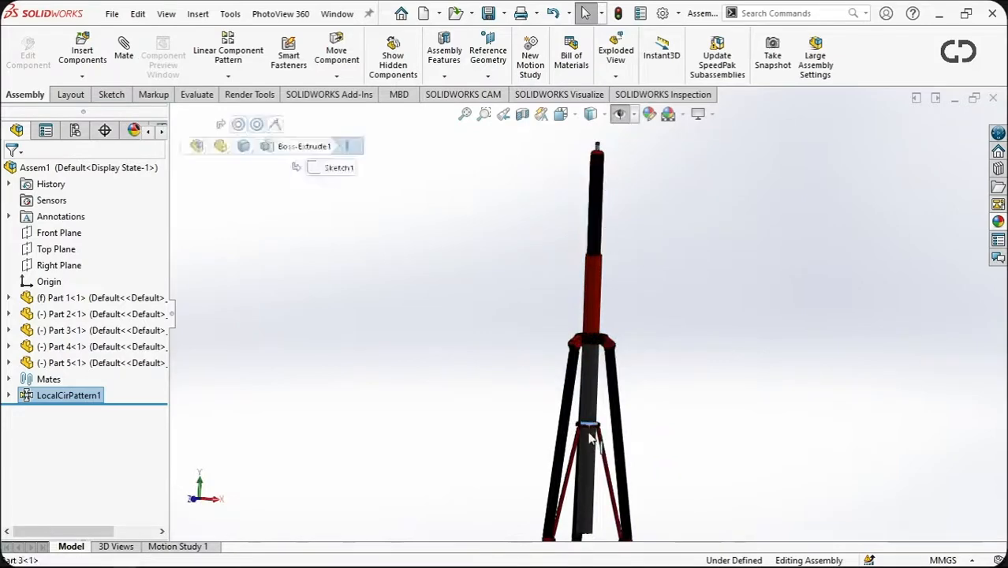
drag(676, 516, 706, 499)
scroll(630, 470, up, 4)
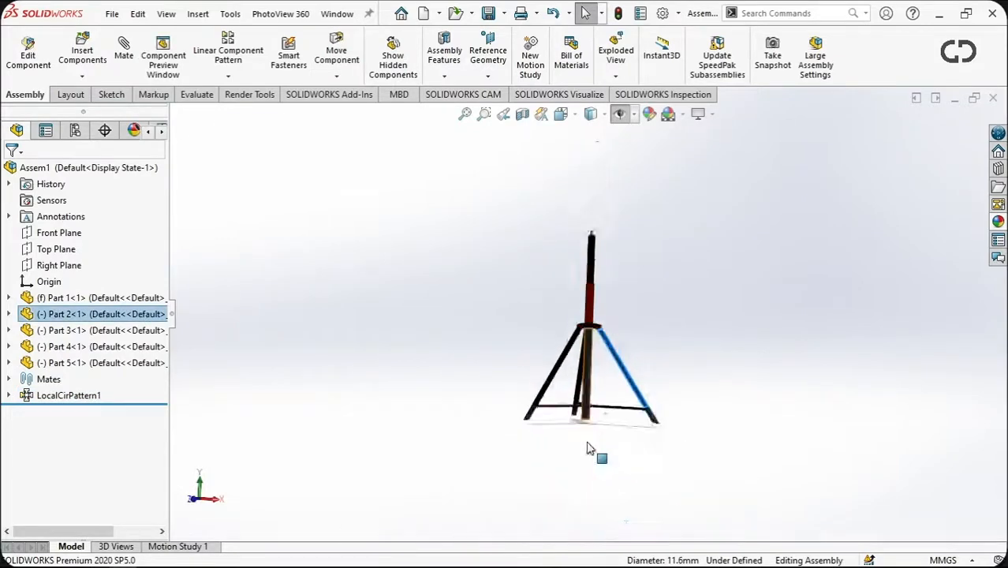
scroll(590, 447, down, 6)
click(570, 323)
scroll(569, 316, down, 6)
drag(567, 310, 578, 163)
scroll(580, 292, up, 8)
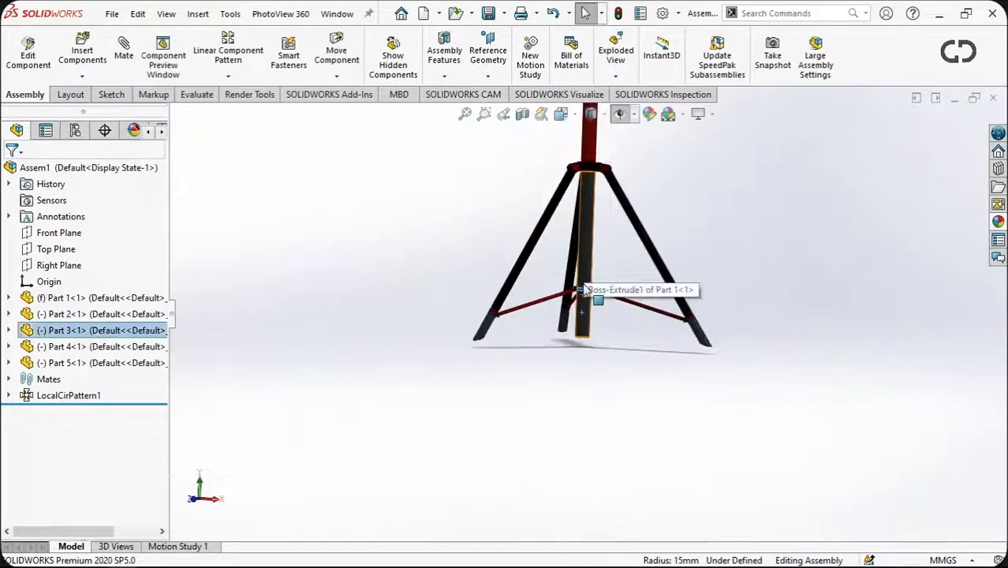
scroll(596, 300, down, 5)
mouse_move(583, 300)
mouse_down()
mouse_move(577, 256)
mouse_move(581, 299)
mouse_up()
scroll(581, 308, up, 4)
Inspect the assembled tripod from several sides, including the upper tube, the leg joints and the feet.
middle_drag(492, 308, 651, 275)
scroll(596, 306, up, 4)
scroll(589, 305, down, 6)
mouse_move(589, 304)
middle_down()
mouse_move(635, 225)
mouse_move(573, 305)
middle_up()
scroll(573, 306, up, 5)
scroll(577, 311, down, 5)
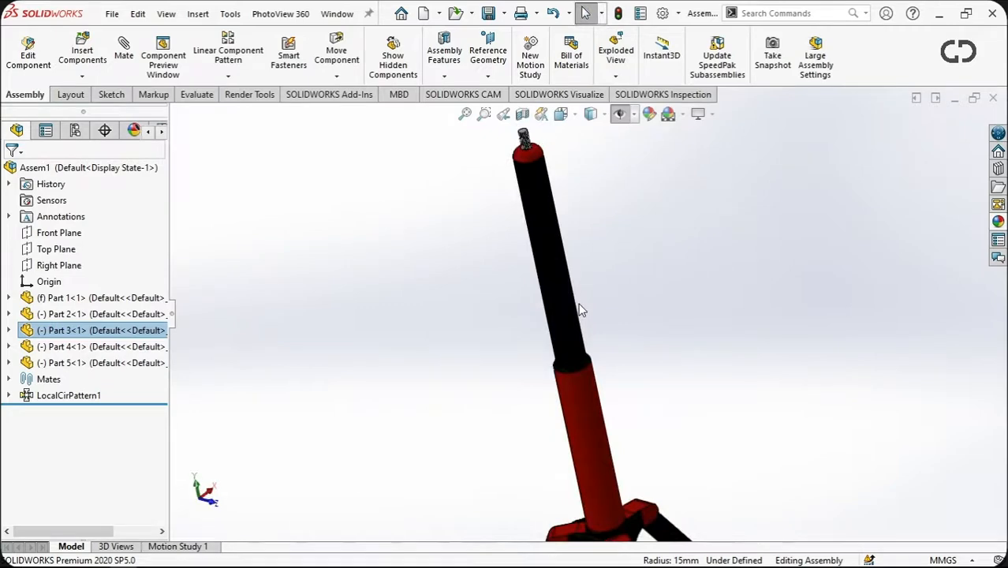
scroll(599, 233, up, 5)
middle_drag(661, 466, 697, 400)
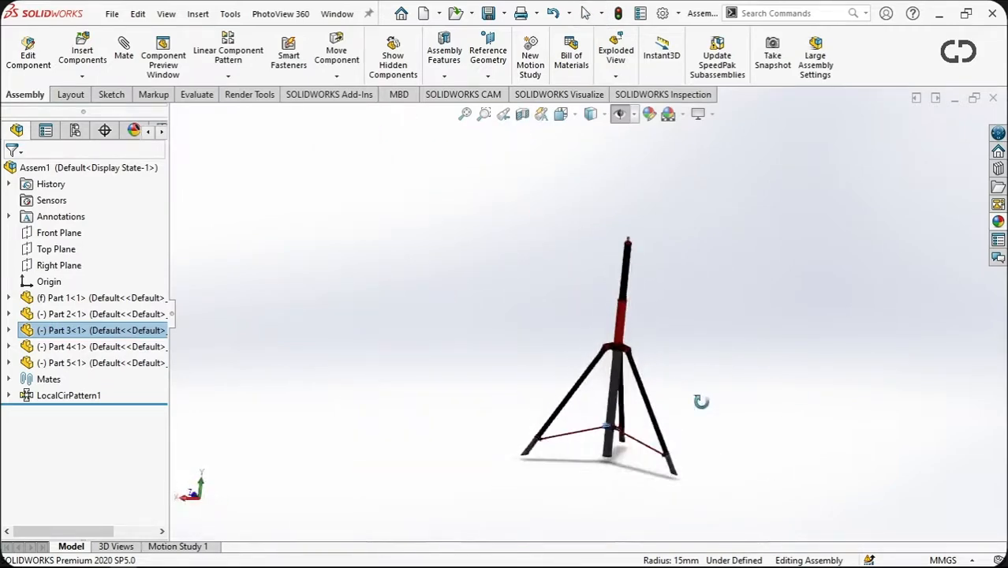
scroll(623, 434, down, 3)
middle_drag(622, 434, 629, 347)
scroll(629, 347, up, 3)
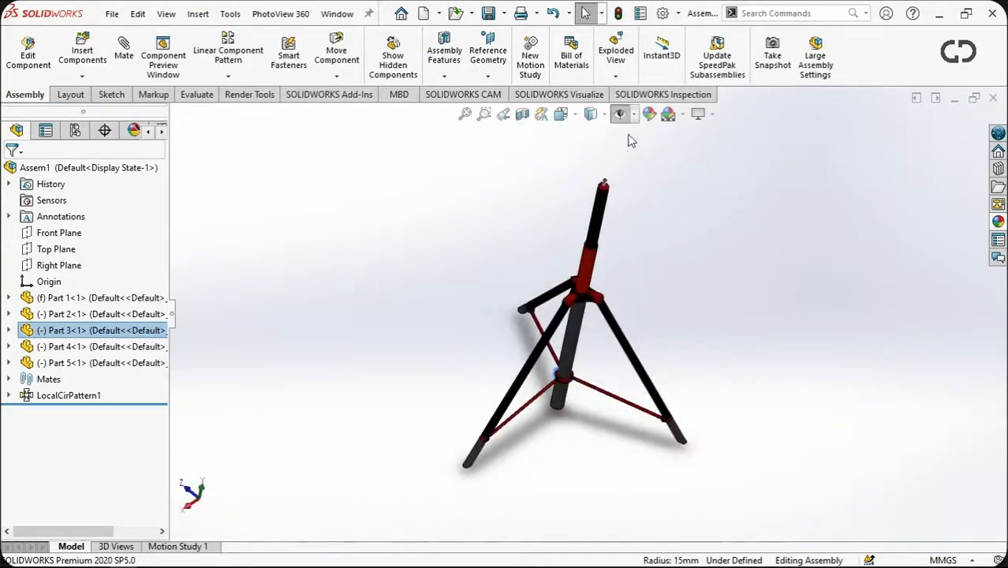
Change the view's rendering setting and fold the legs by moving the patterned Part 2 leg and the Part 3 ring.
click(712, 116)
click(734, 133)
middle_drag(672, 291, 624, 303)
click(709, 427)
scroll(709, 428, down, 3)
middle_drag(708, 427, 706, 323)
click(763, 337)
drag(705, 323, 653, 349)
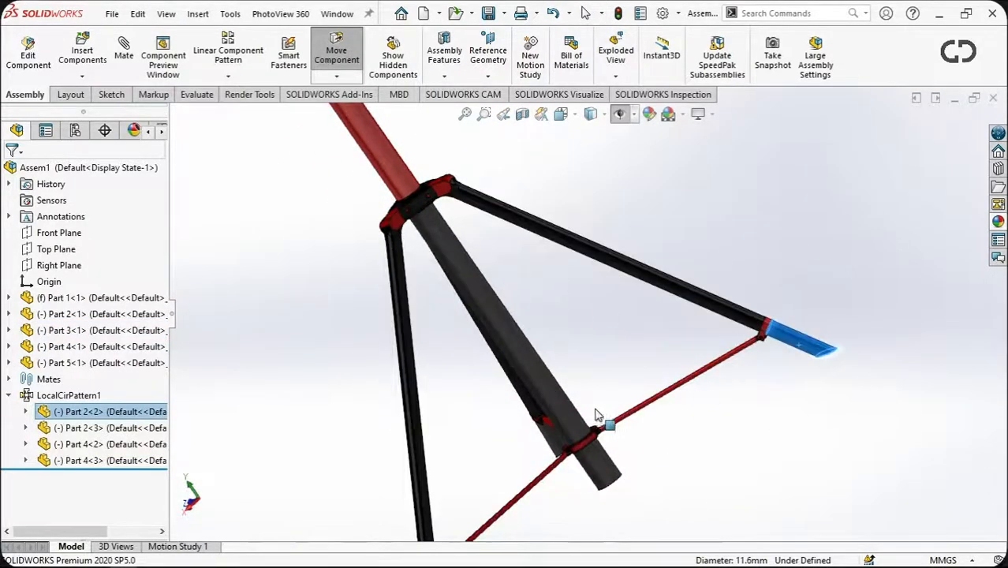
click(584, 444)
drag(580, 451, 509, 342)
Slide Part 5 down along its axis toward Part 1's red upper tube.
middle_drag(615, 315, 604, 121)
scroll(754, 272, up, 5)
scroll(546, 306, down, 3)
click(561, 317)
middle_drag(563, 319, 678, 398)
scroll(582, 318, up, 3)
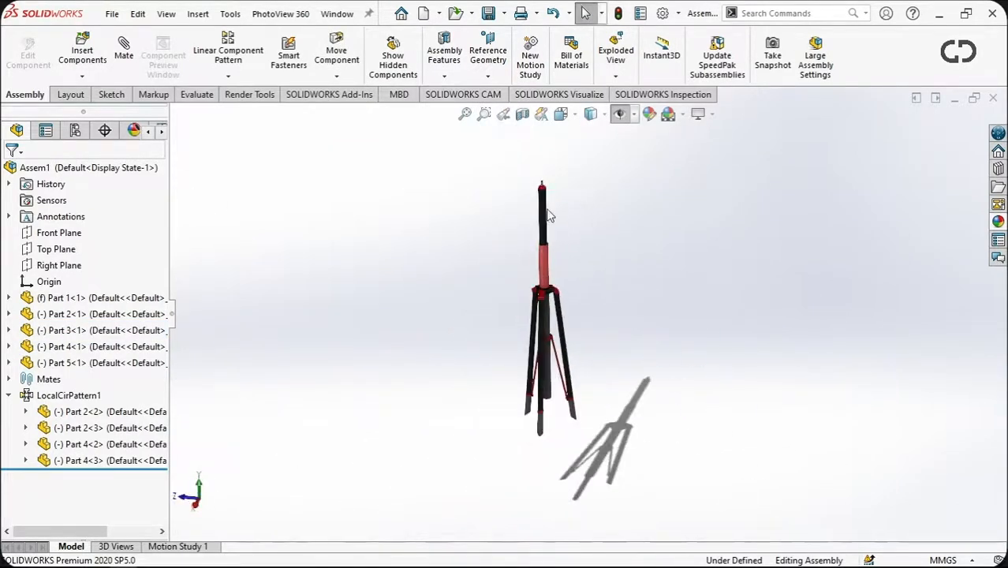
drag(550, 215, 542, 252)
click(565, 284)
scroll(574, 241, down, 4)
middle_drag(767, 389, 591, 377)
scroll(588, 378, down, 4)
drag(590, 330, 636, 376)
middle_drag(636, 376, 756, 347)
scroll(640, 394, up, 3)
click(688, 418)
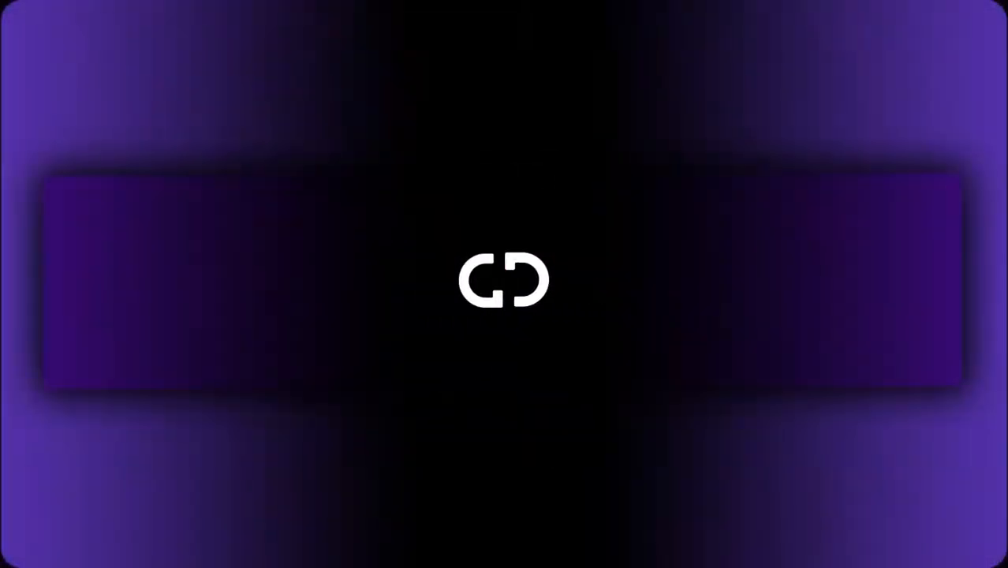